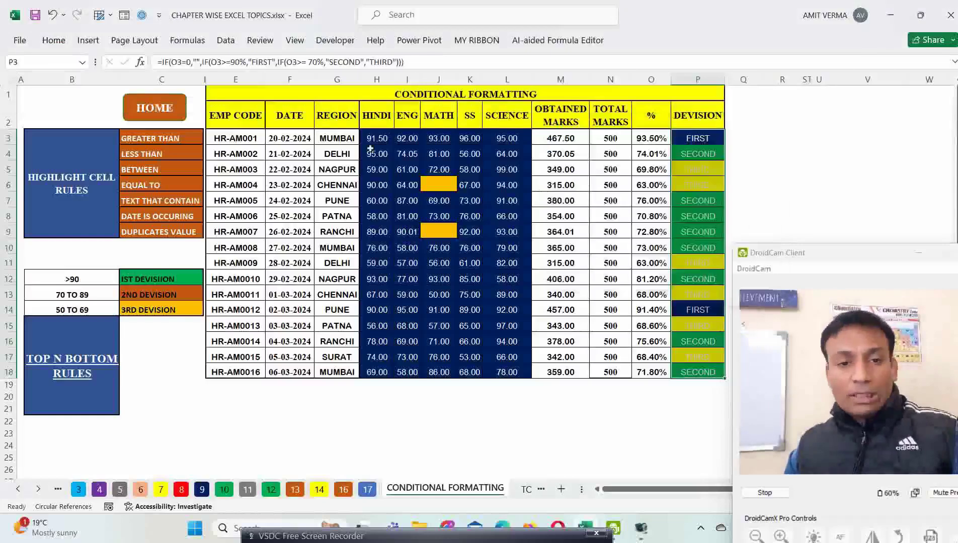
Step: Clear the conditional formatting rules from the marks table's data cells E3:P18
left_click_drag(235, 136, 682, 378)
key("alt")
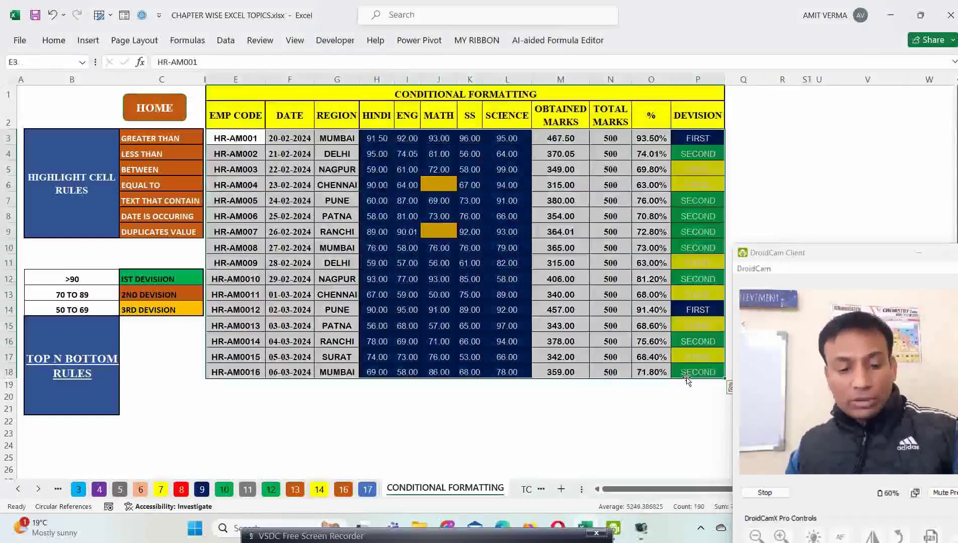
key("h")
key("l")
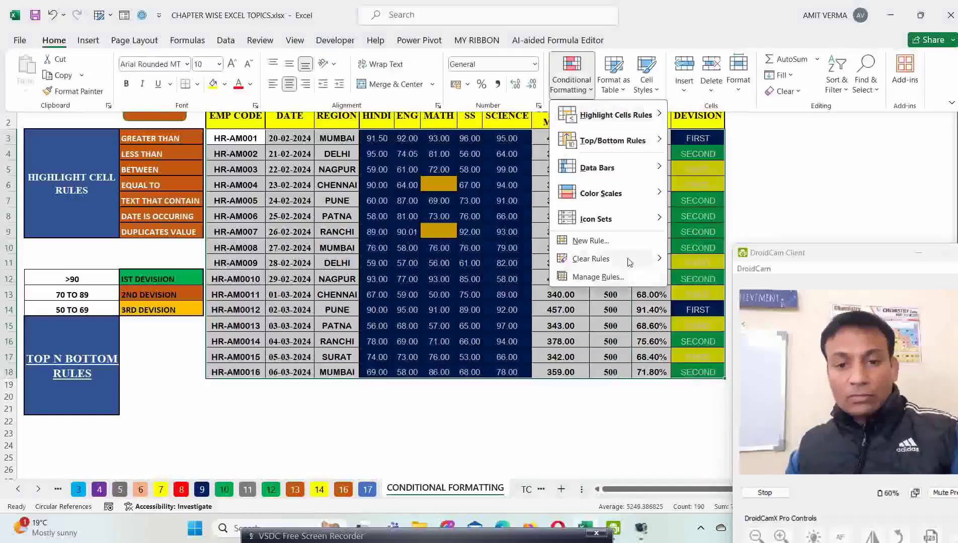
mouse_move(629, 260)
left_click(714, 261)
left_click(468, 234)
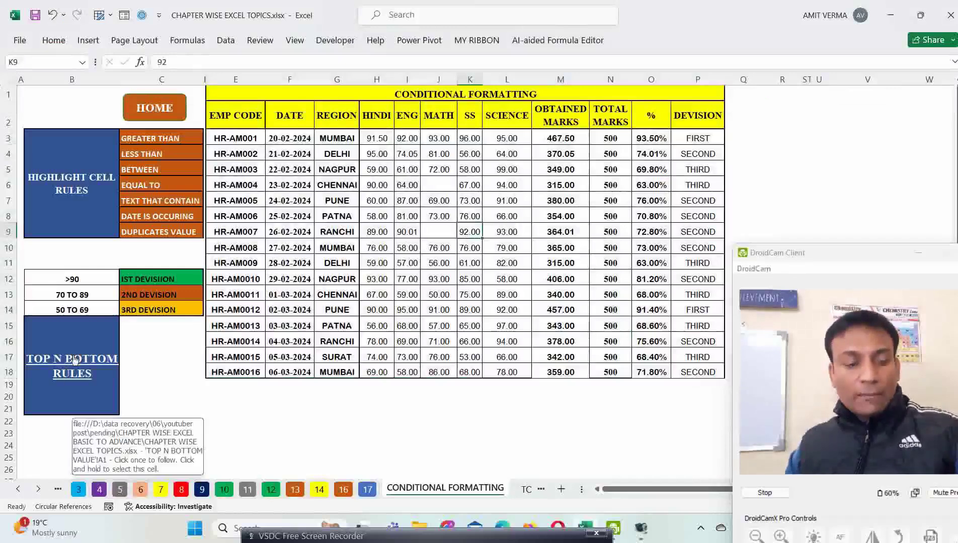
Step: Undo the clearing of the conditional formatting rules in the marks table
key("ctrl+z")
left_click(563, 236)
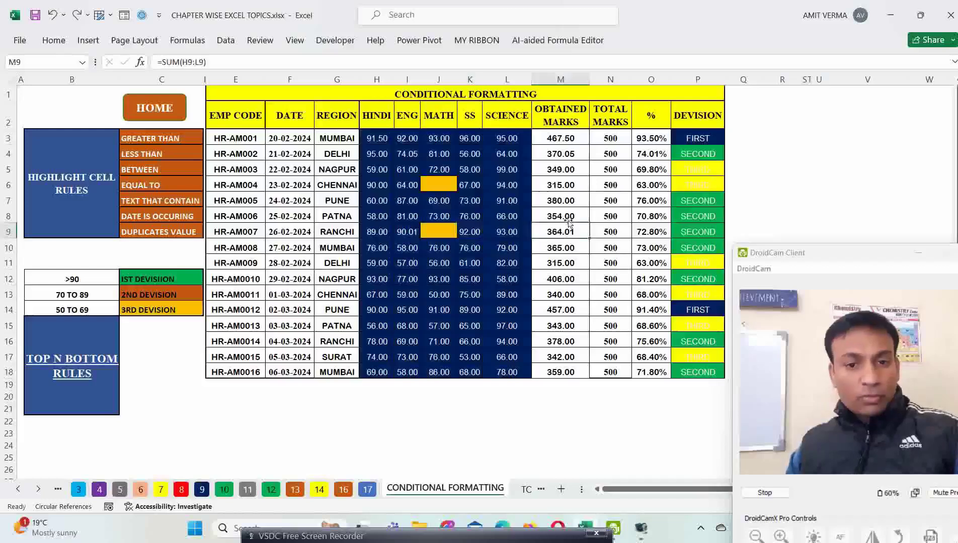
Step: Follow the TOP N BOTTOM RULES link to the TOP N BOTTOM VALUE sheet
left_click(73, 366)
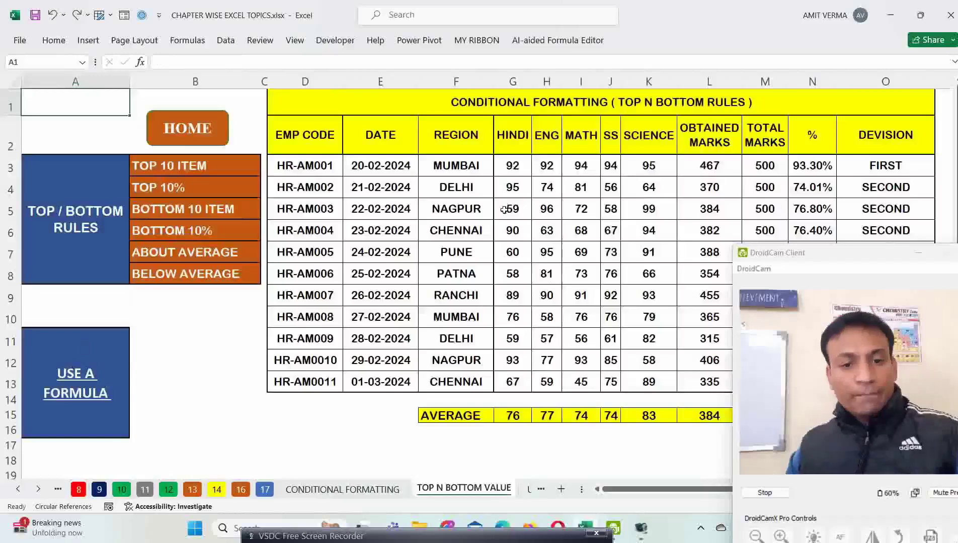
scroll(504, 209, "down", 2)
scroll(504, 210, "up", 1)
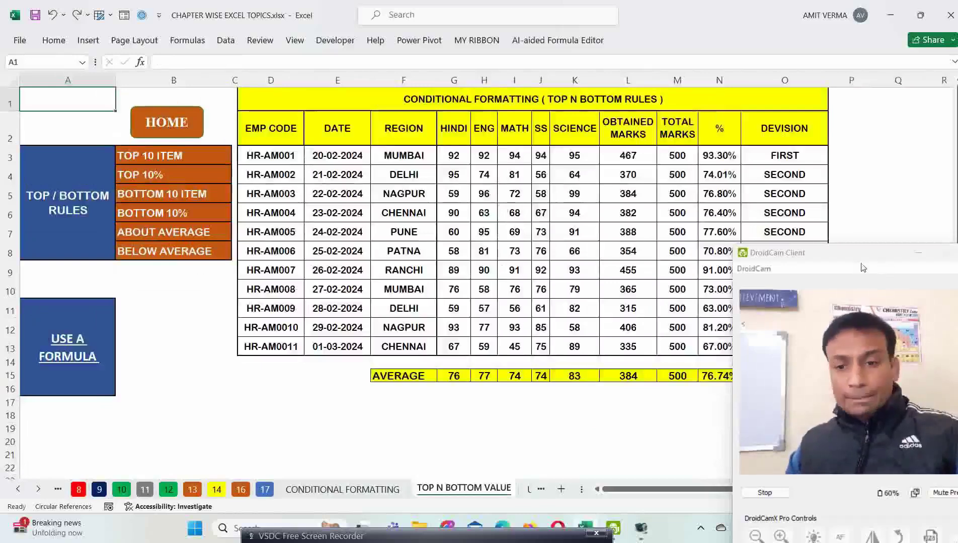
scroll(480, 210, "down", 1)
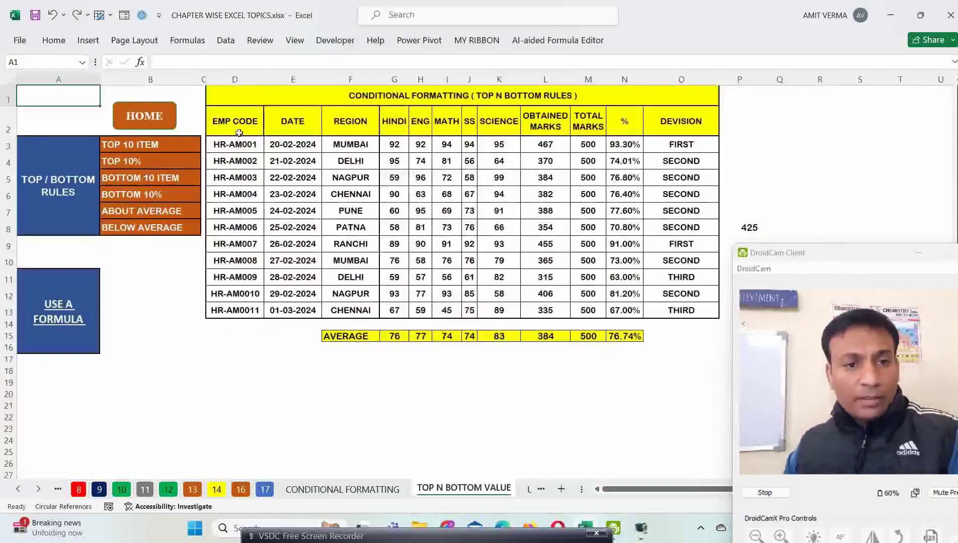
Step: Examine the Top/Bottom Rules options of Conditional Formatting for the table's data rows D3:O13
left_click_drag(239, 132, 673, 309)
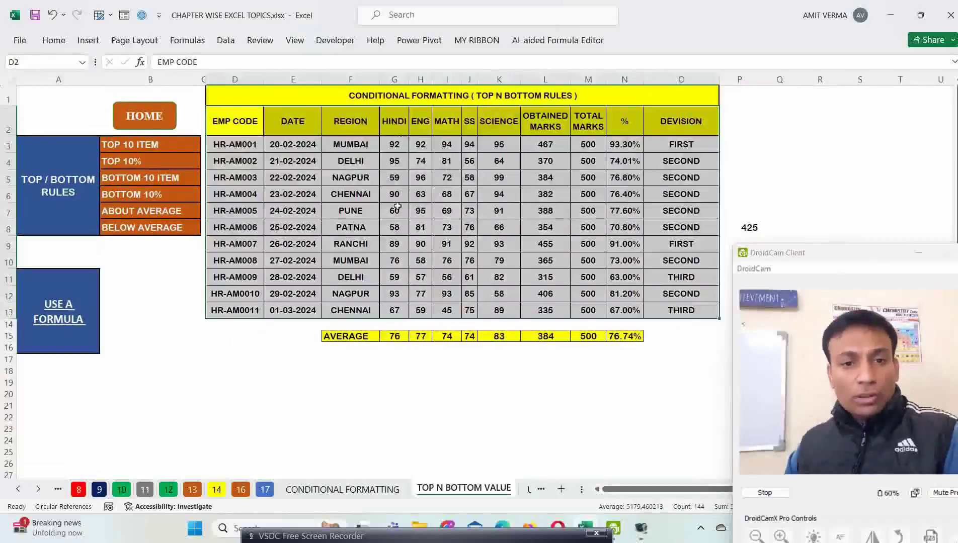
left_click_drag(225, 144, 681, 310)
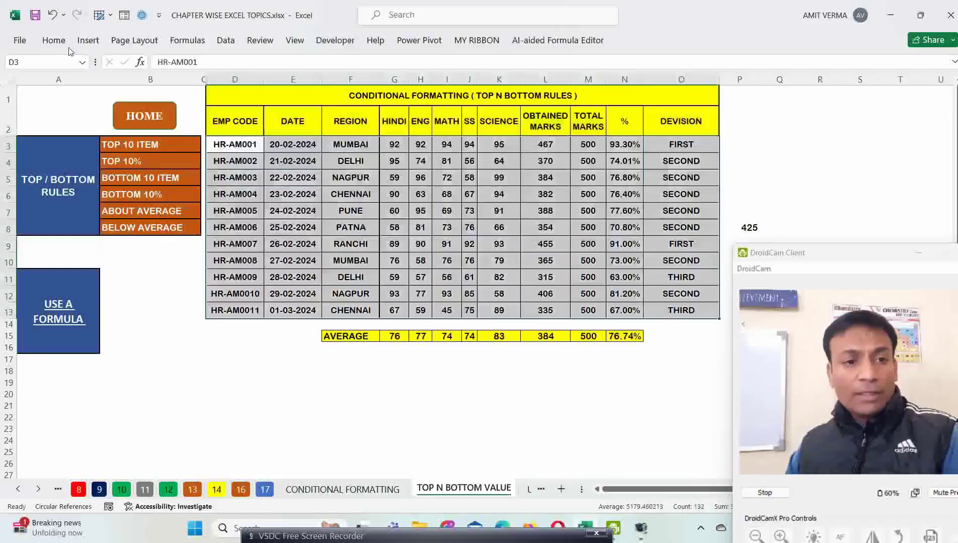
left_click(54, 40)
left_click(592, 92)
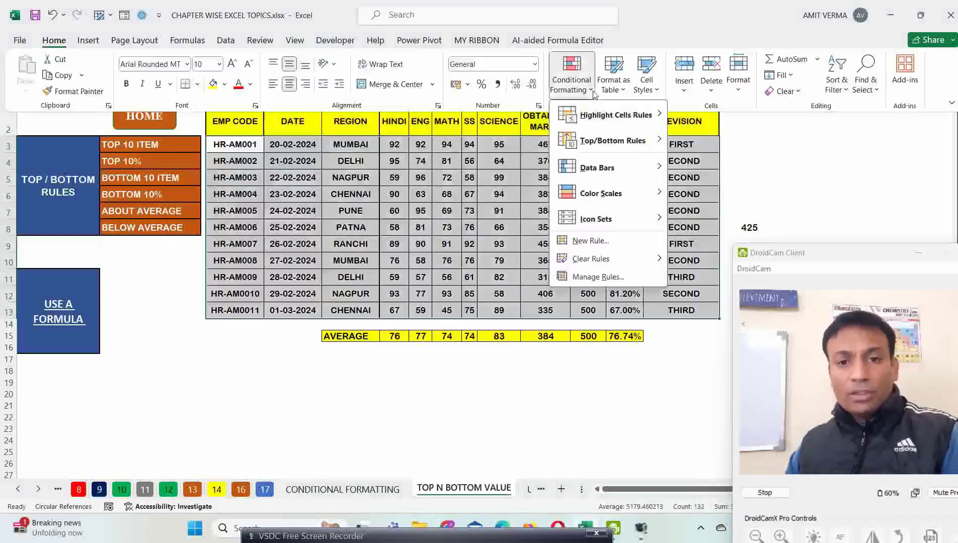
mouse_move(626, 118)
mouse_move(626, 141)
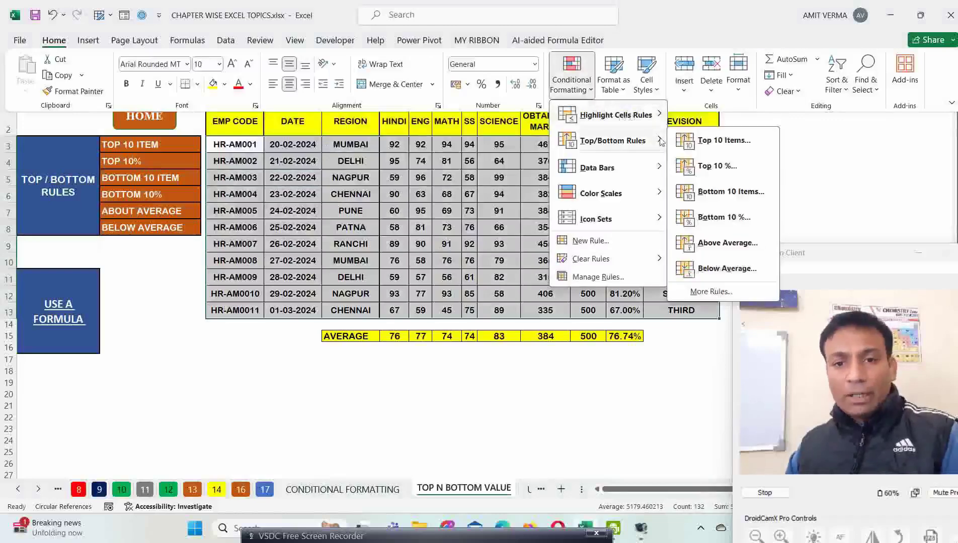
left_click(395, 148)
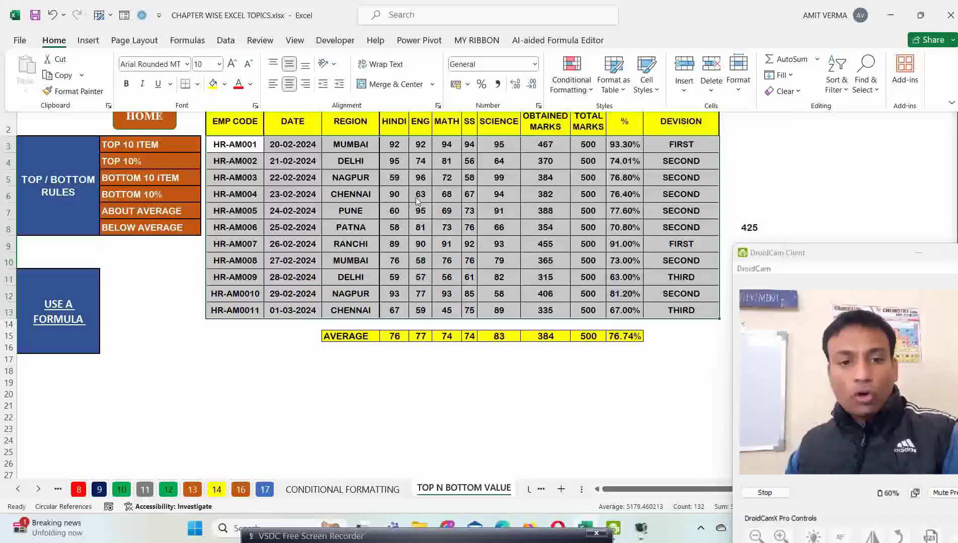
Step: Highlight the top 10 items among the HINDI marks in G3:G13 with a custom light green fill
left_click(394, 148)
left_click_drag(393, 163, 394, 310)
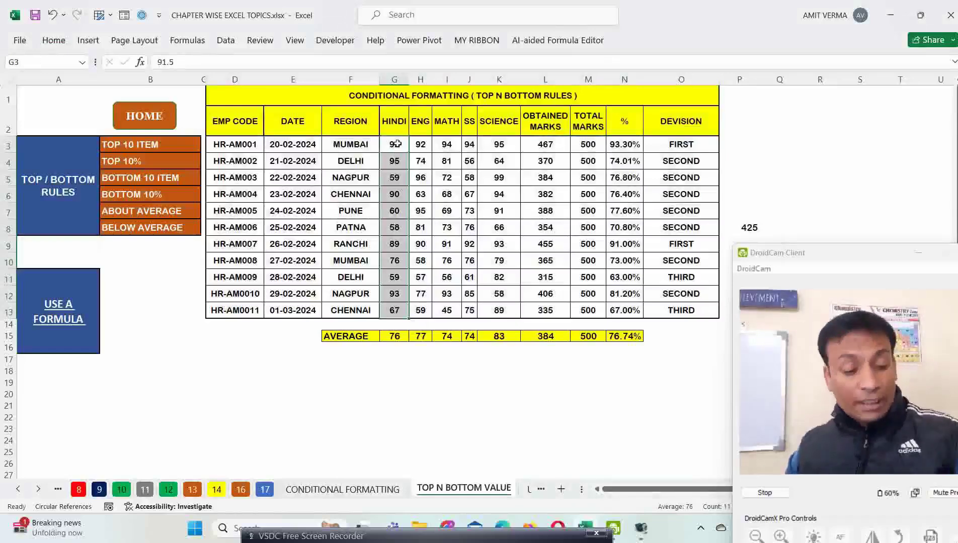
key("alt+h")
key("l")
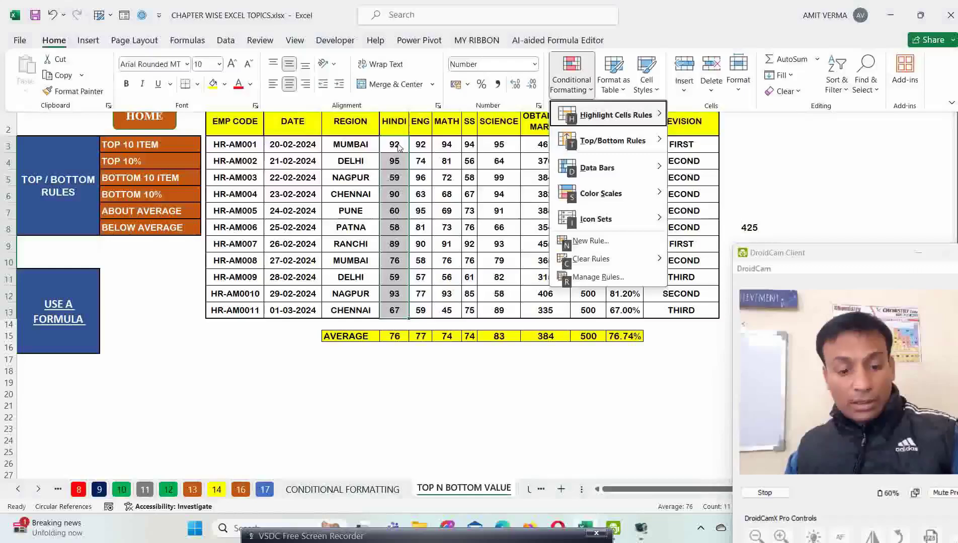
key("t")
left_click(737, 145)
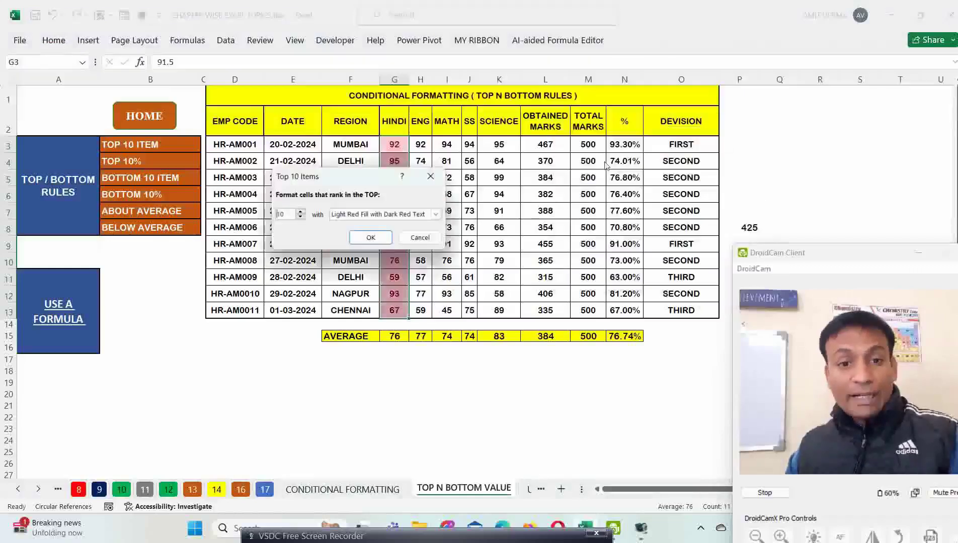
left_click_drag(367, 172, 555, 162)
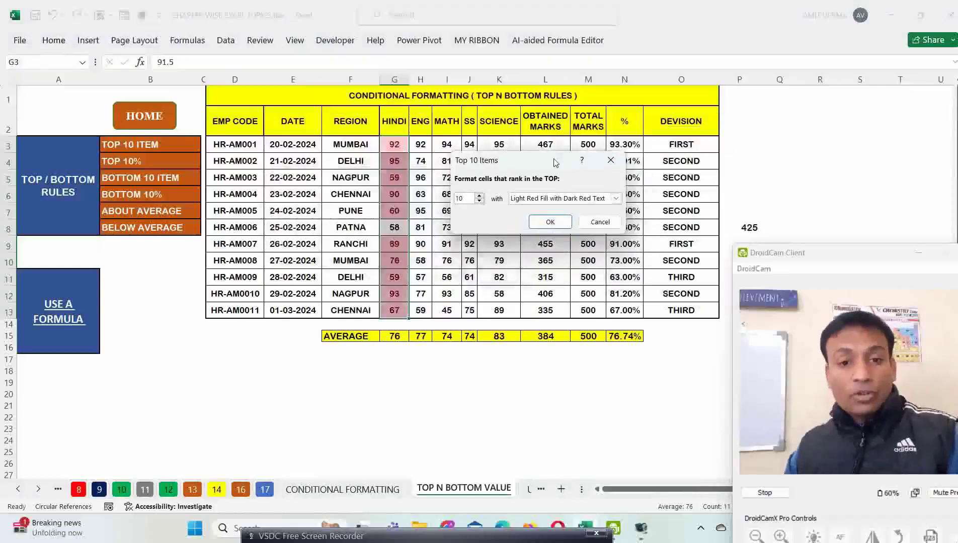
left_click(549, 198)
left_click(543, 261)
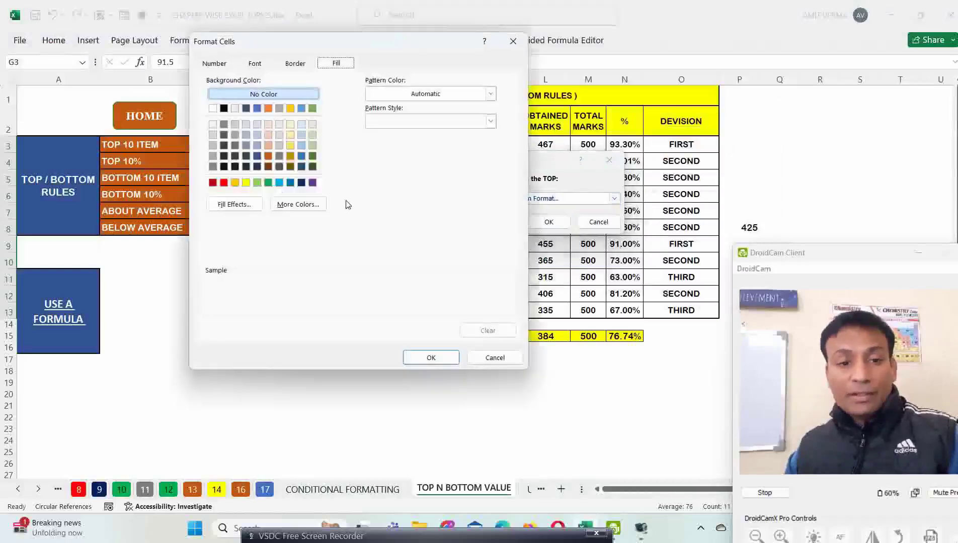
left_click(258, 183)
left_click(429, 358)
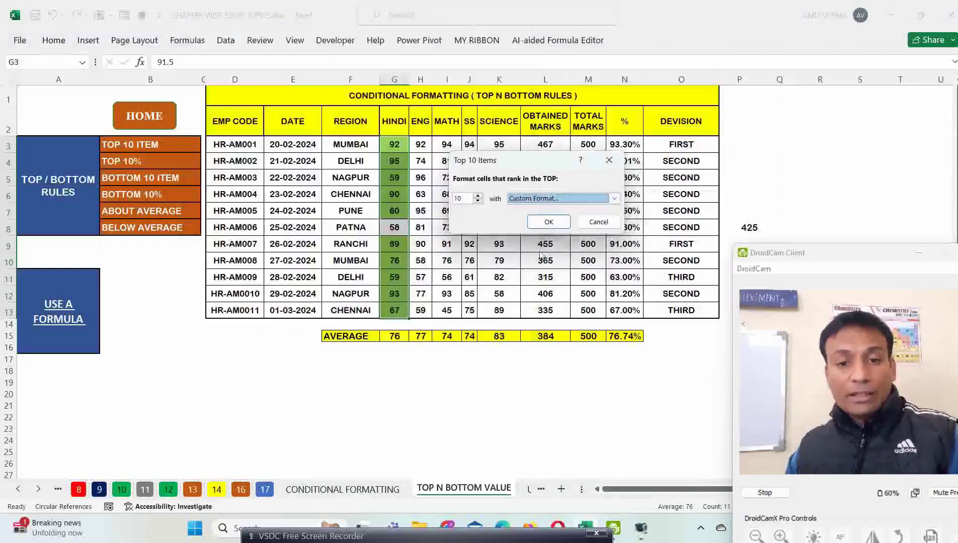
left_click(548, 221)
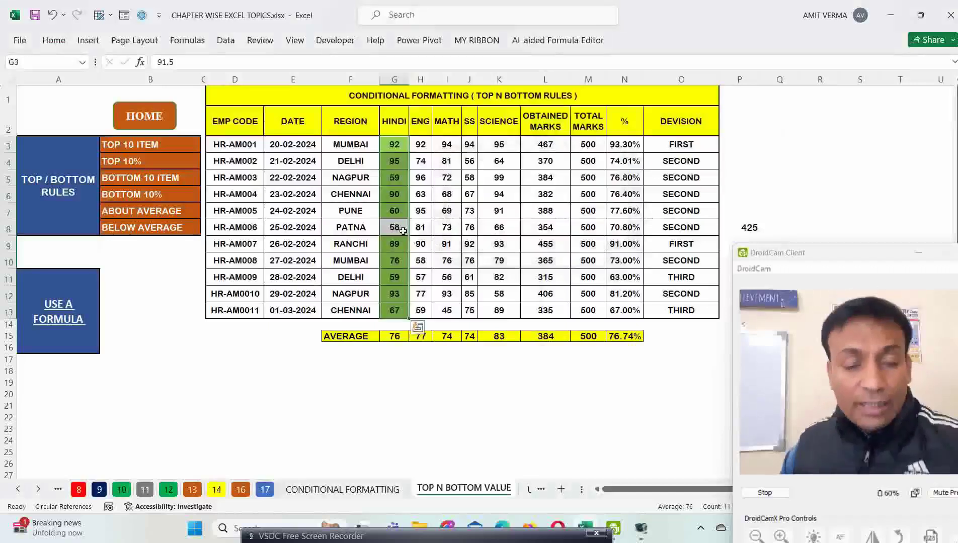
Step: Test the top 10 rule by entering 93, followed by 96, as HR-AM006's HINDI mark in G8
left_click(403, 230)
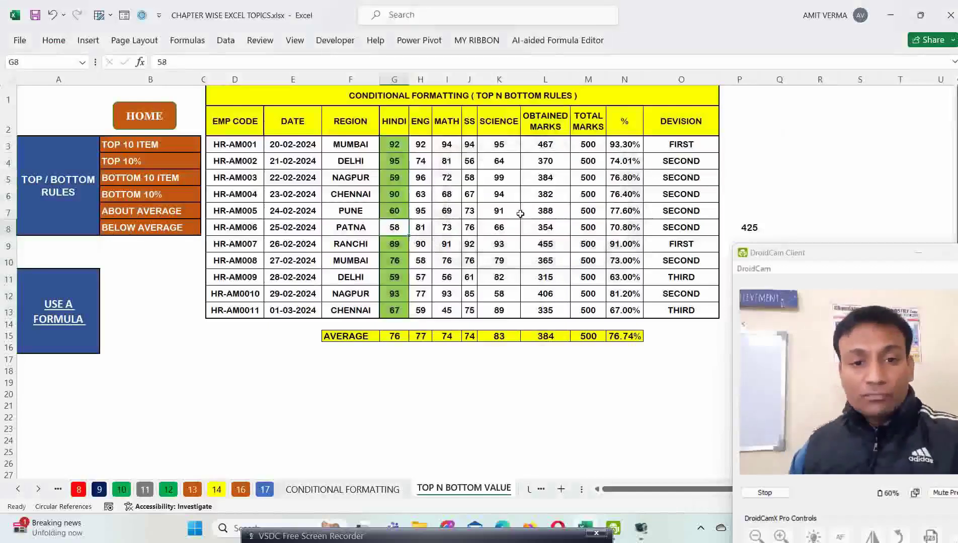
type("93")
key("Return")
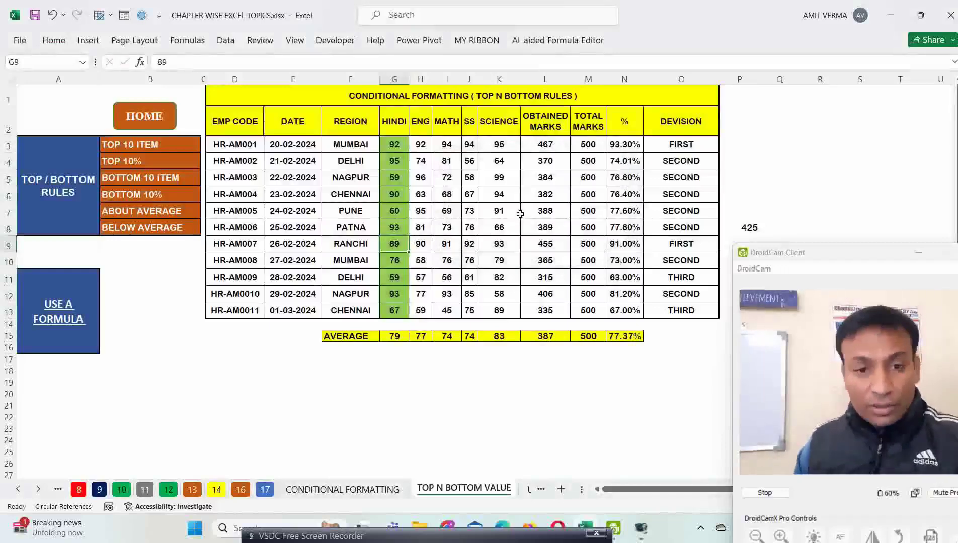
left_click(402, 230)
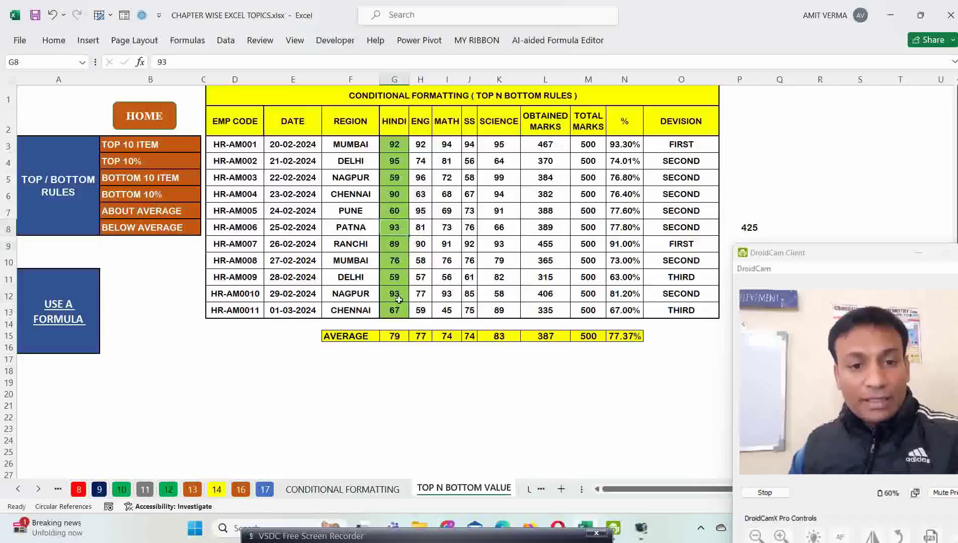
type("96")
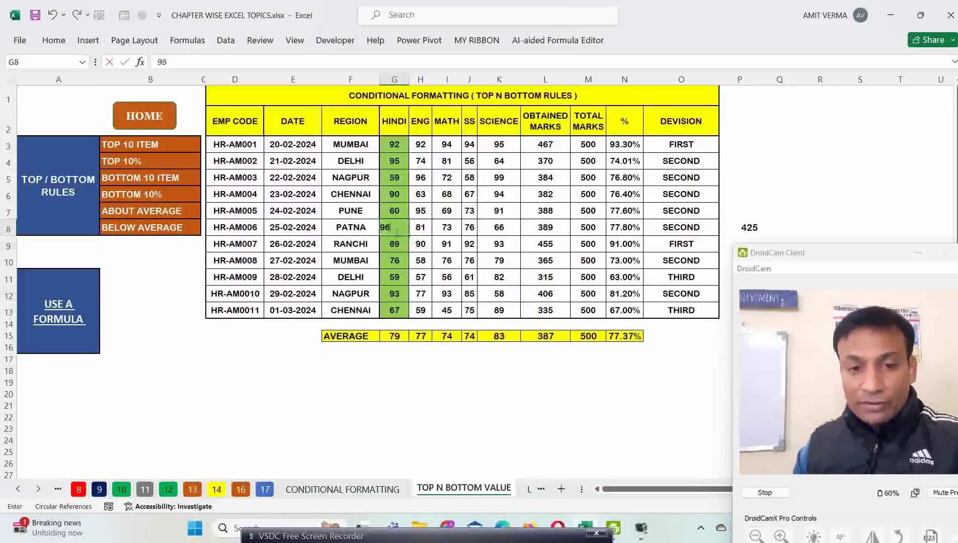
key("Return")
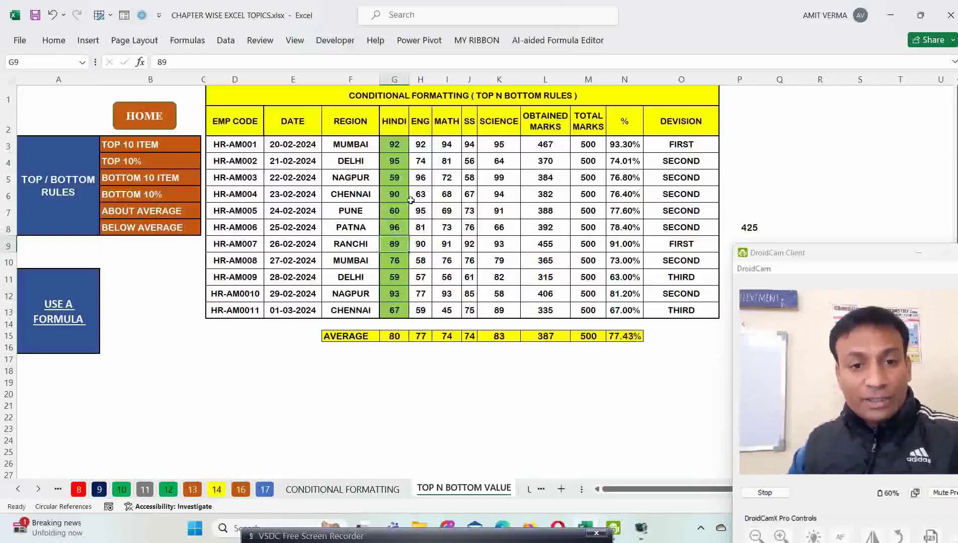
Step: Test the rule with a low and a high mark by entering 55, followed by 98, in G8
left_click(402, 227)
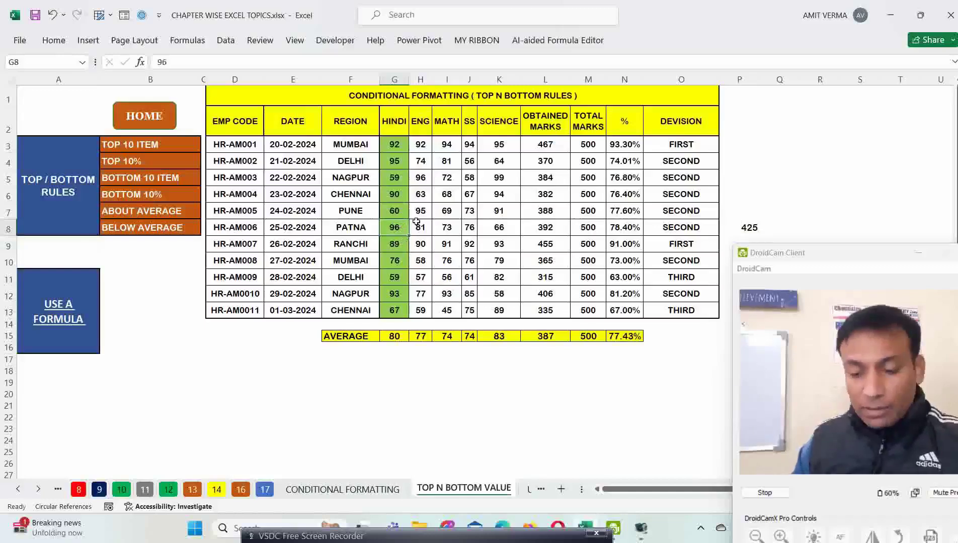
type("55")
key("Return")
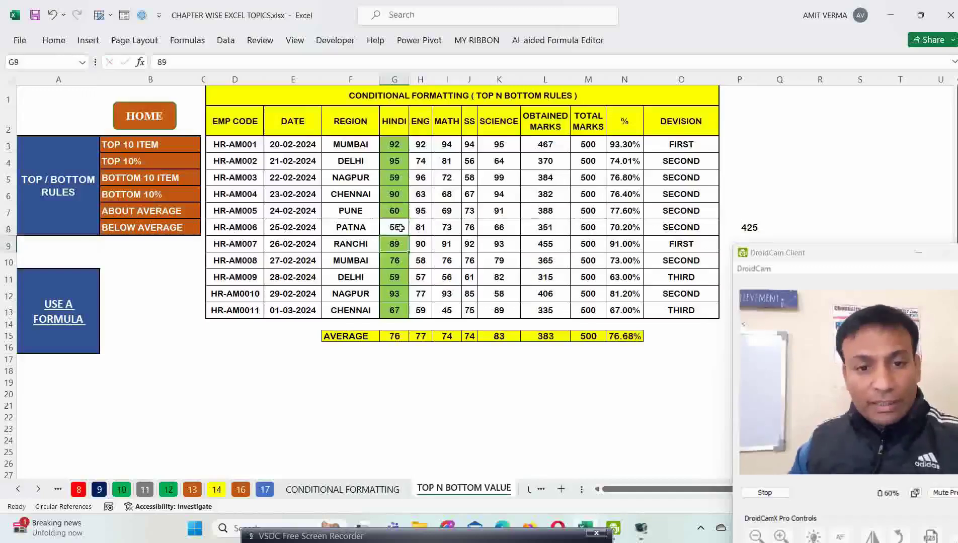
left_click(401, 228)
type("98")
key("Return")
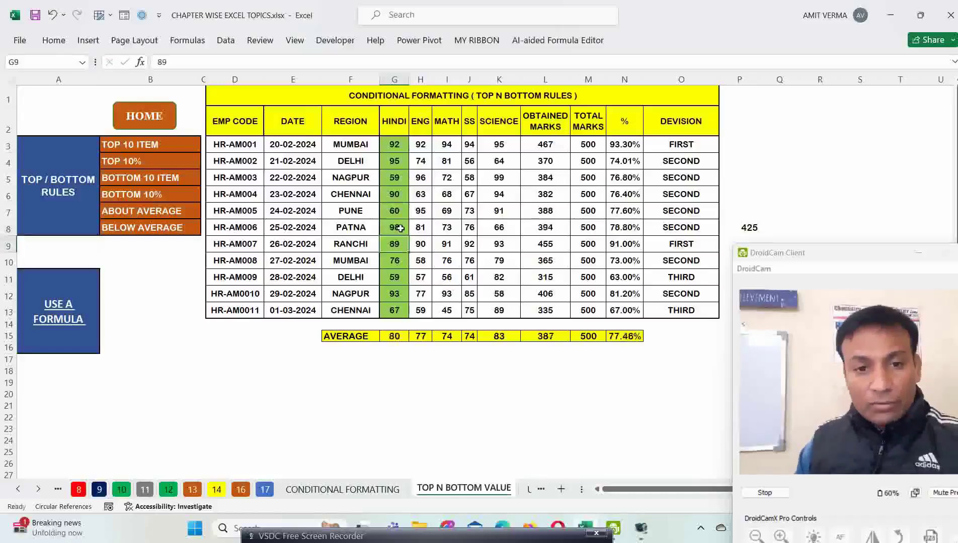
Step: Set HR-AM006's HINDI mark in G8 to 56 and check the highlighting across G3:G13
left_click_drag(394, 145, 387, 297)
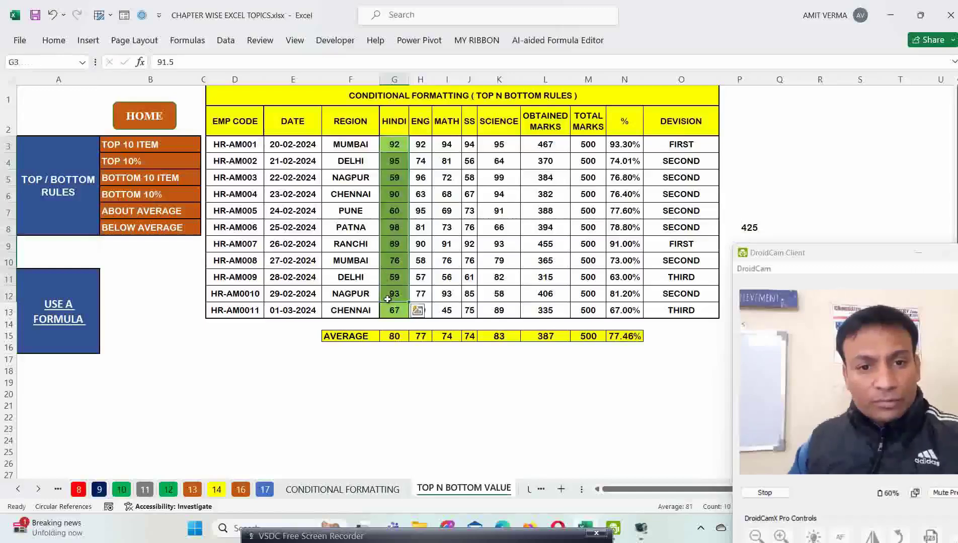
left_click(404, 231)
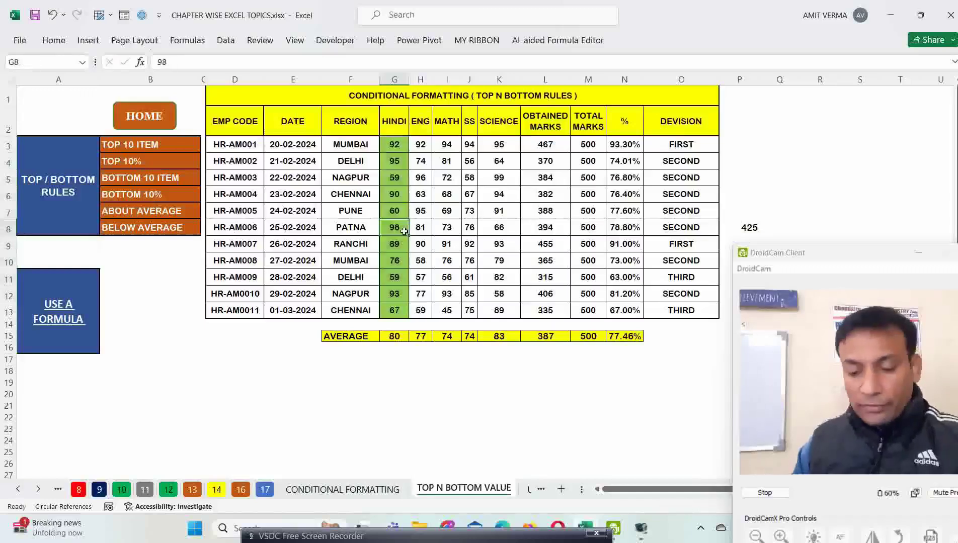
type("56")
key("Return")
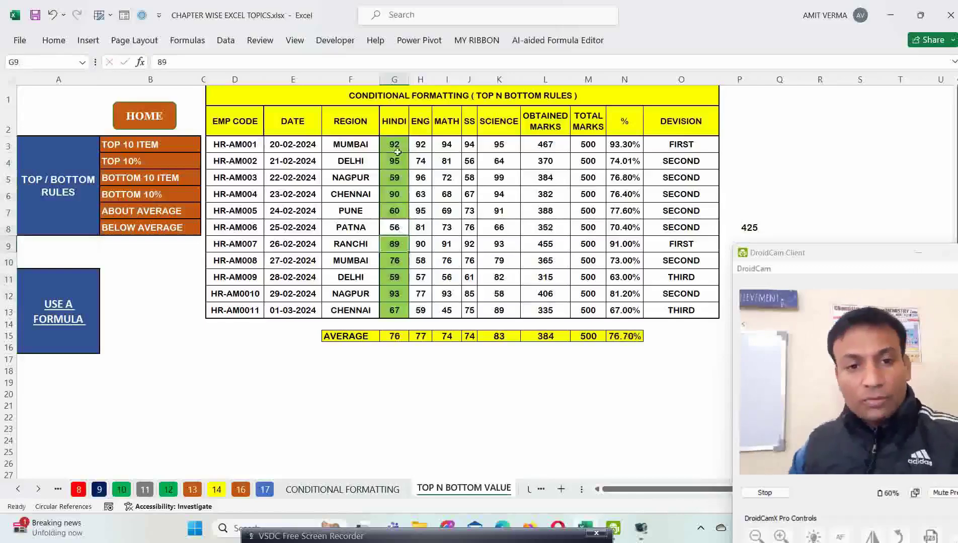
left_click_drag(395, 147, 391, 310)
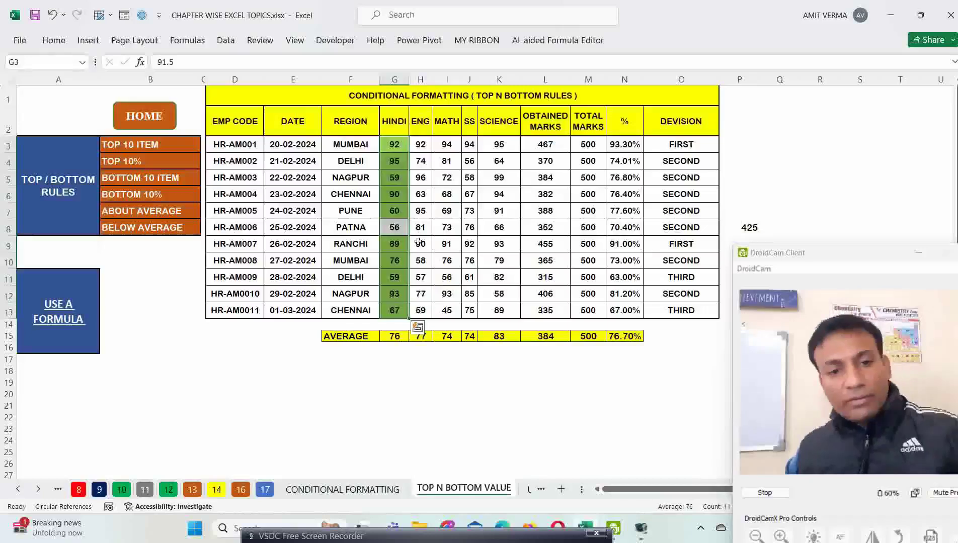
Step: Highlight the top 10% of the ENG marks in H3:H13 using Light Red Fill with Dark Red Text
left_click(54, 41)
left_click(417, 171)
left_click_drag(420, 144, 415, 307)
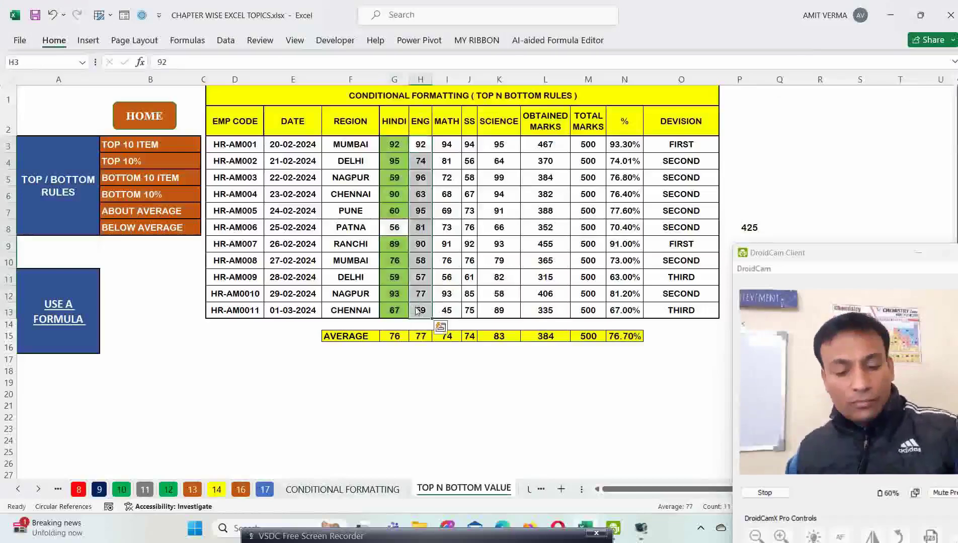
left_click(53, 40)
left_click(571, 80)
mouse_move(612, 141)
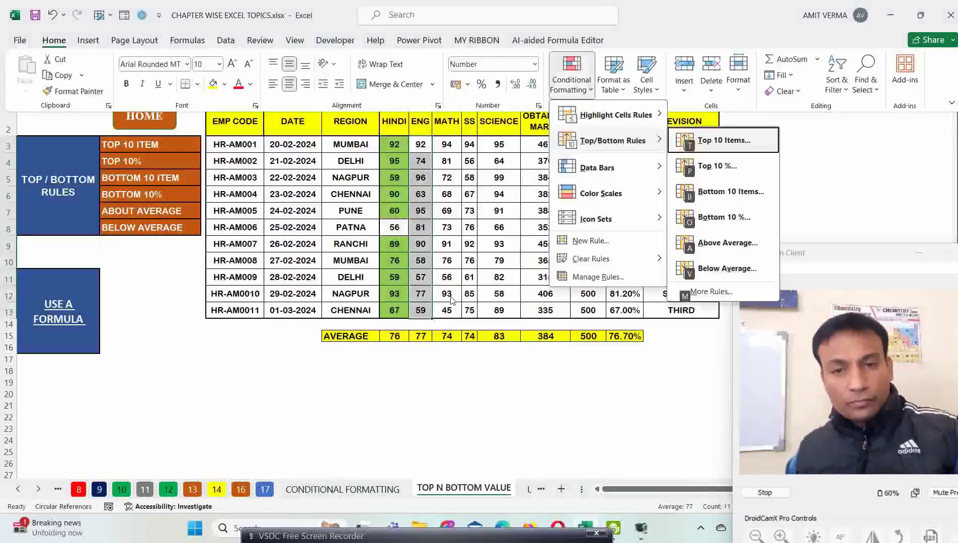
left_click(718, 167)
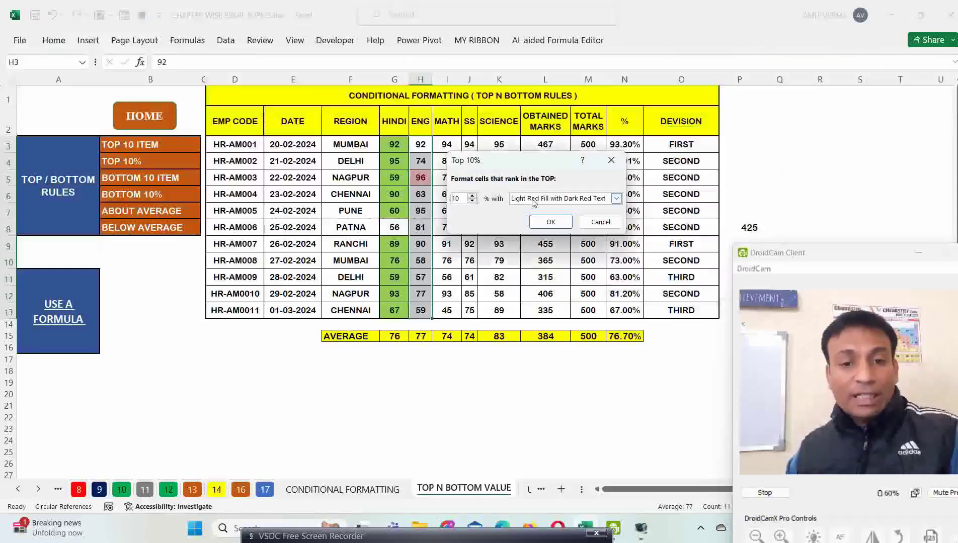
left_click(551, 222)
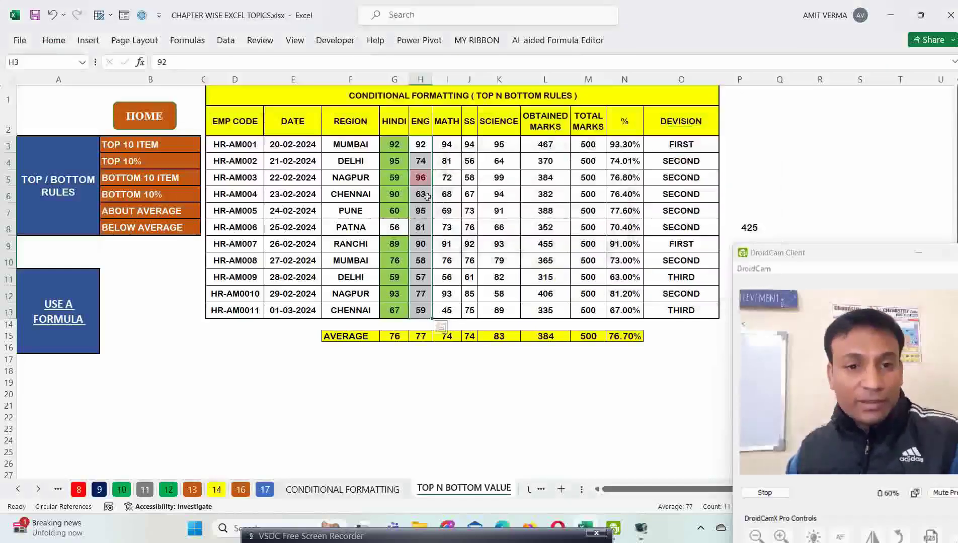
Step: Start another top 10% rule for the ENG marks in H3:H13 and preview percentages of 18, 22 and 44
left_click(54, 40)
left_click(572, 76)
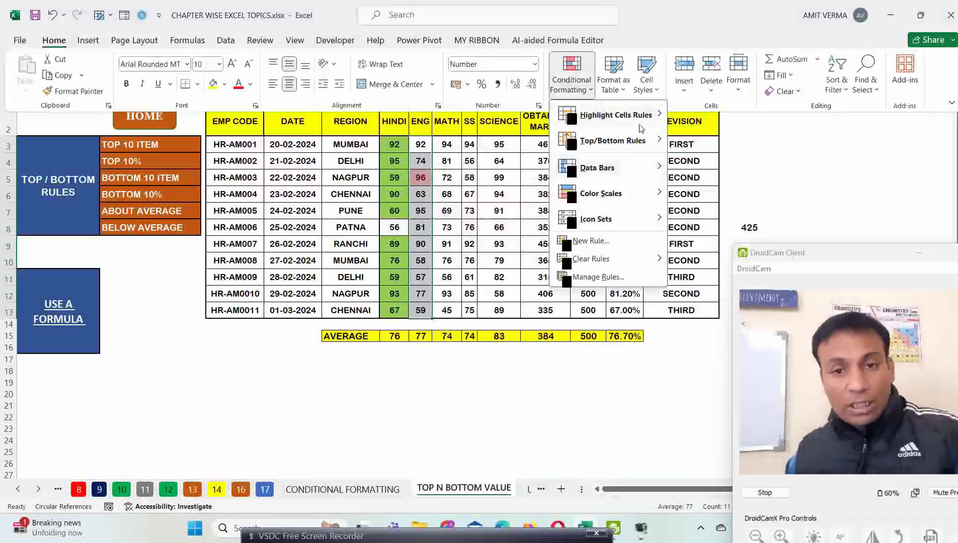
mouse_move(612, 140)
left_click(708, 170)
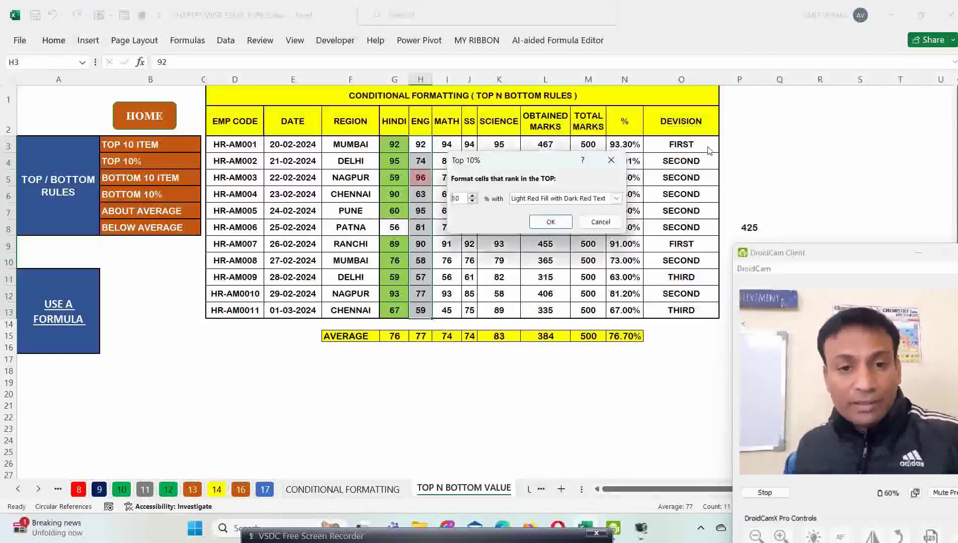
left_click_drag(541, 158, 571, 149)
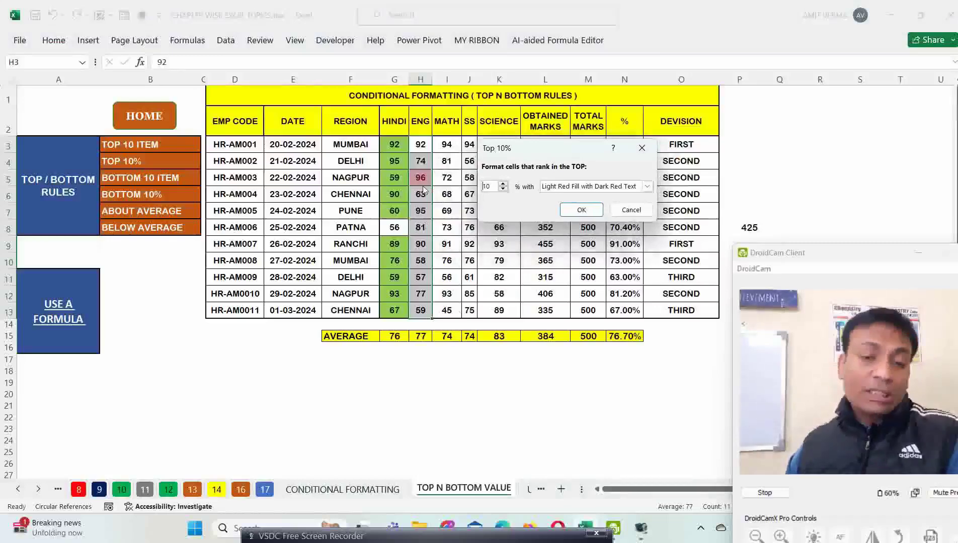
left_click(503, 185)
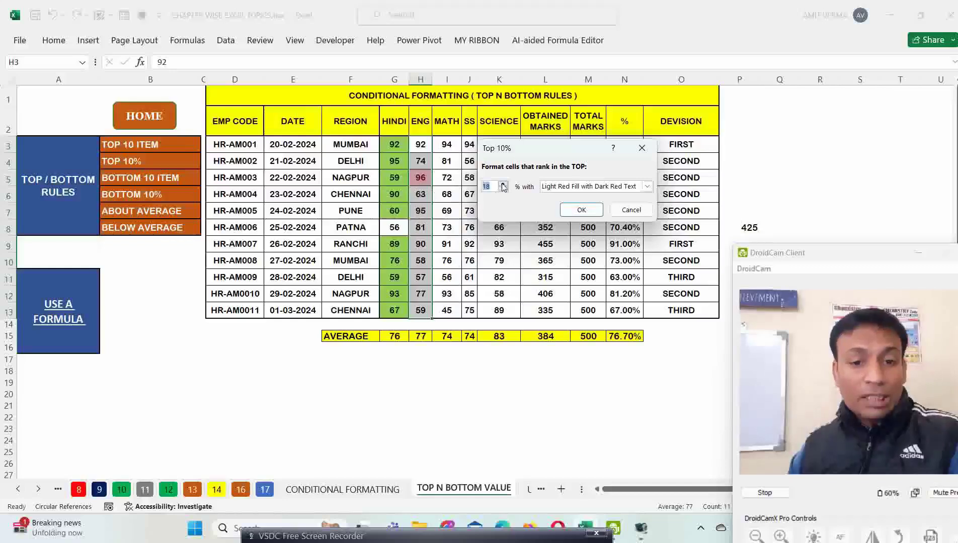
left_click(502, 186)
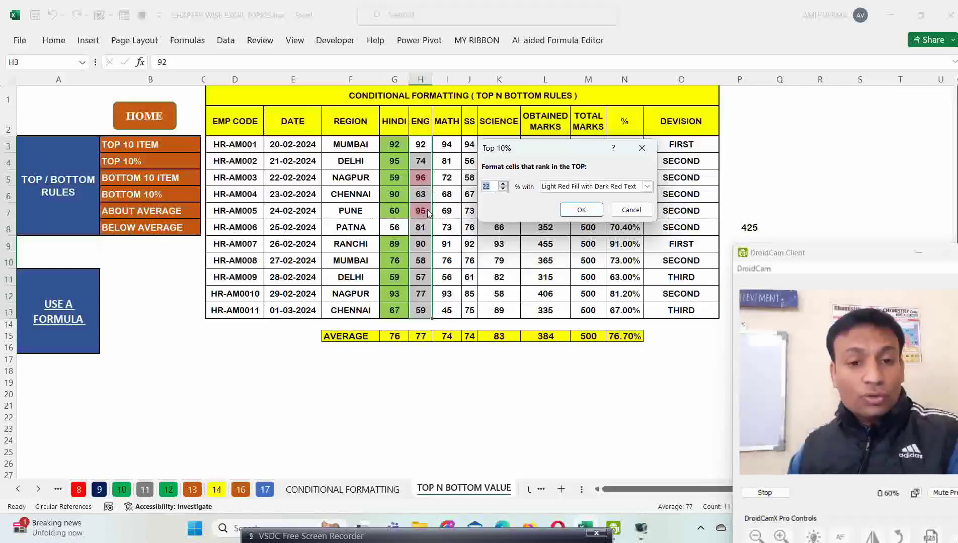
left_click(503, 185)
left_click(505, 185)
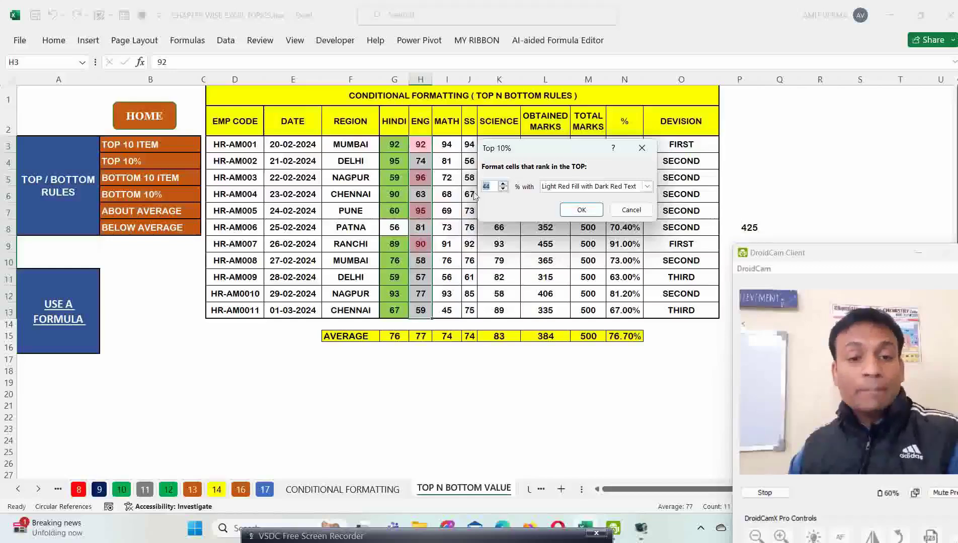
Step: Preview percentages of 14 and 4, and apply the rule at 10% with Light Red Fill with Dark Red Text
left_click(504, 189)
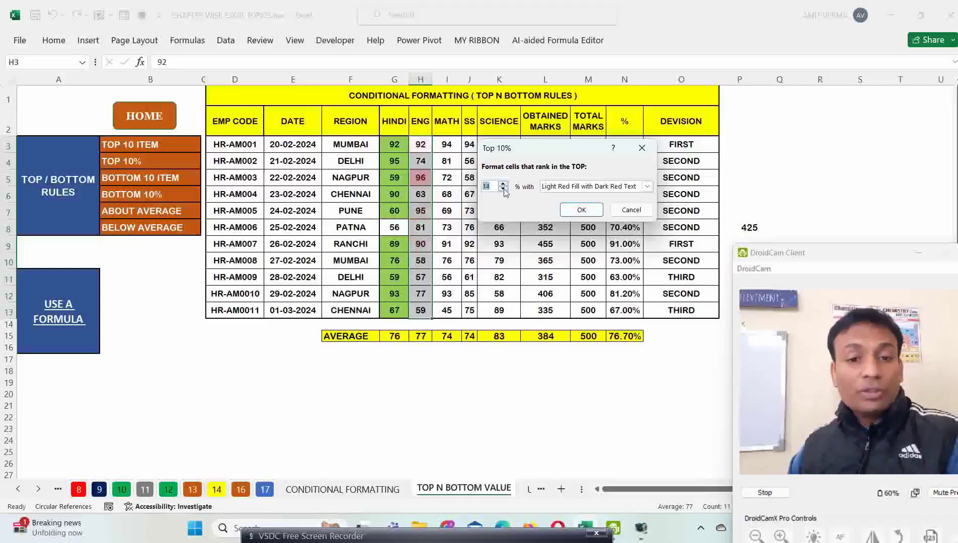
left_click(504, 189)
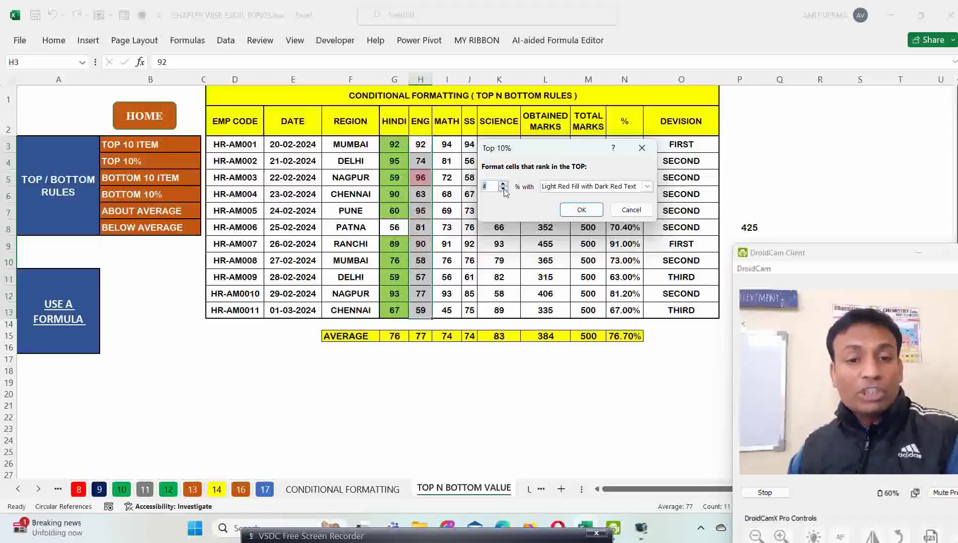
left_click(503, 186)
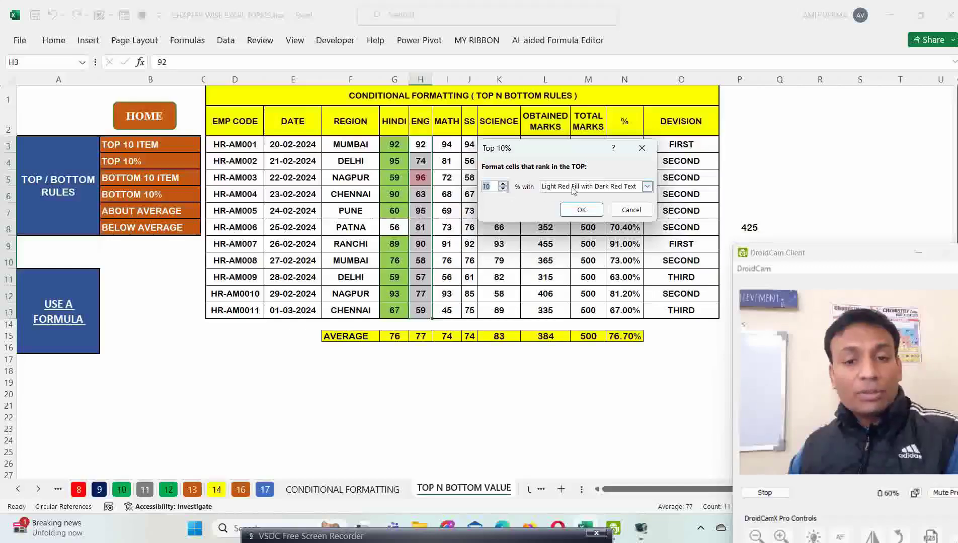
left_click(581, 210)
Step: Highlight the bottom 10 items of the MATH marks in I3:I13 using Light Red Fill with Dark Red Text
left_click_drag(454, 146, 450, 313)
left_click(55, 41)
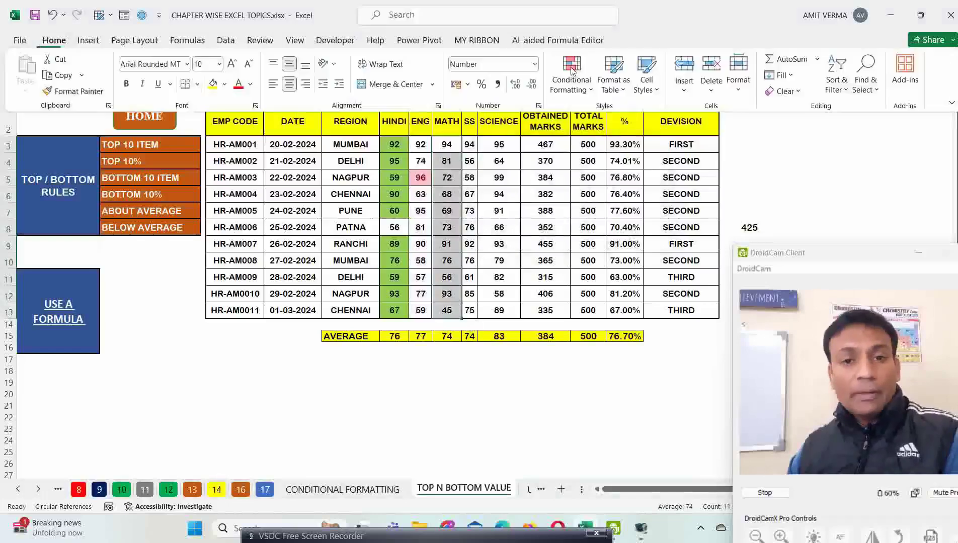
left_click(571, 76)
mouse_move(627, 148)
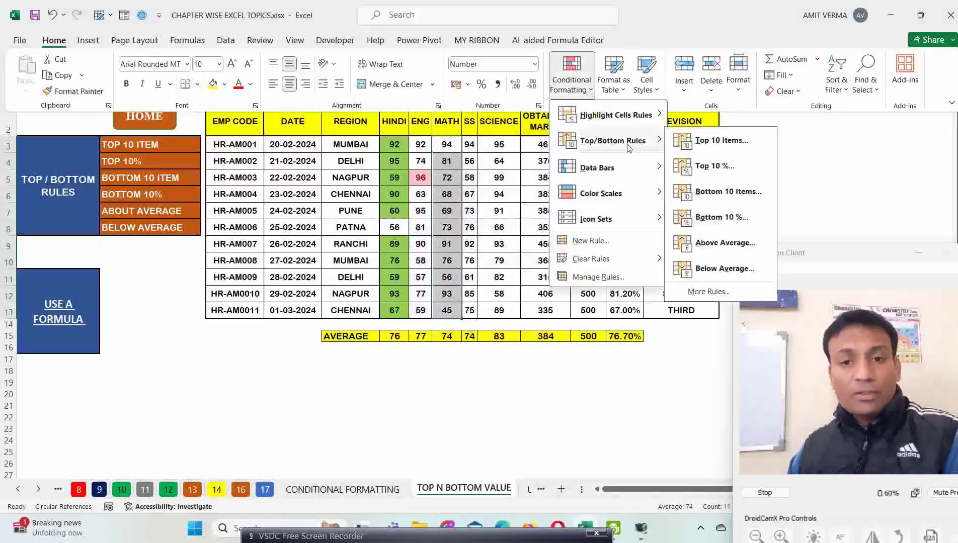
left_click(719, 193)
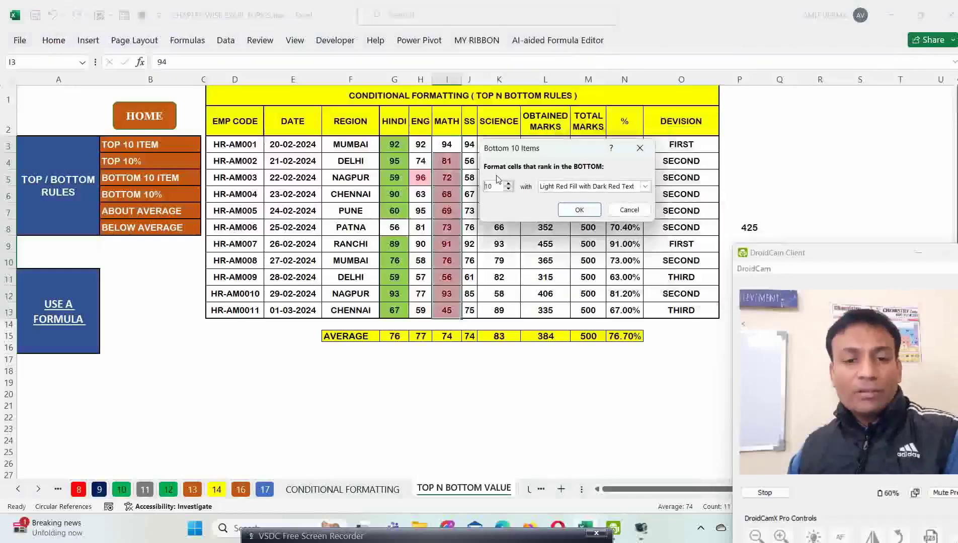
left_click(577, 210)
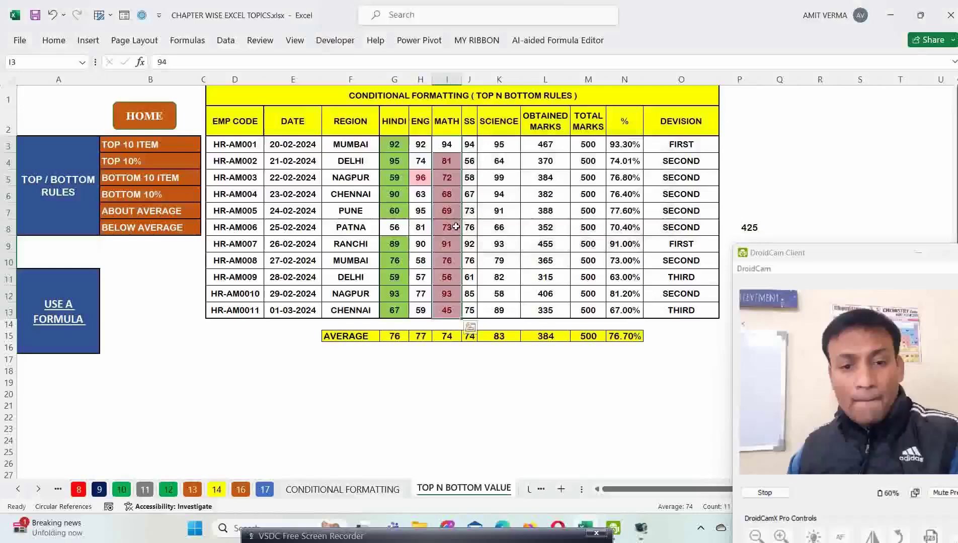
Step: Test the bottom 10 rule by entering 49 as HR-AM001's MATH mark in I3 and 33 as HR-AM0010's in I12
left_click(446, 145)
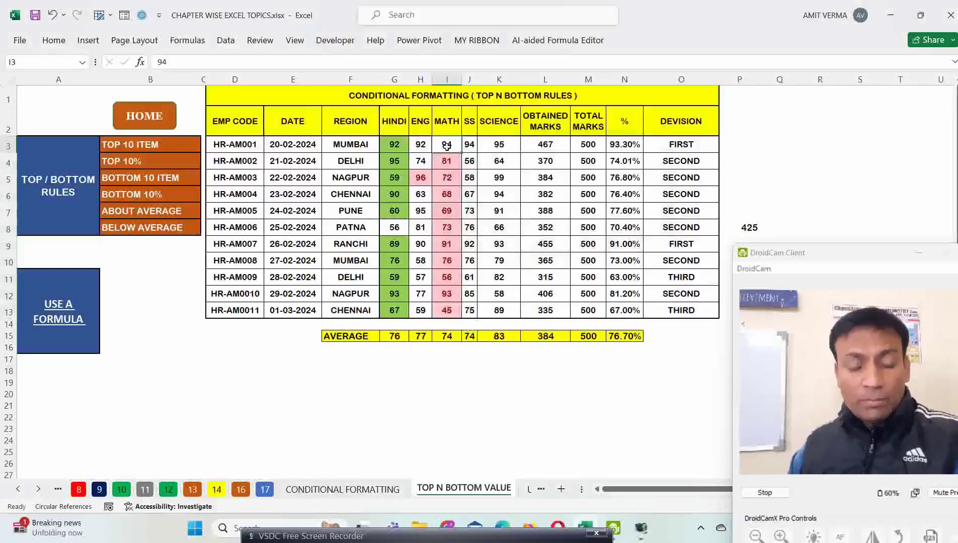
type("494")
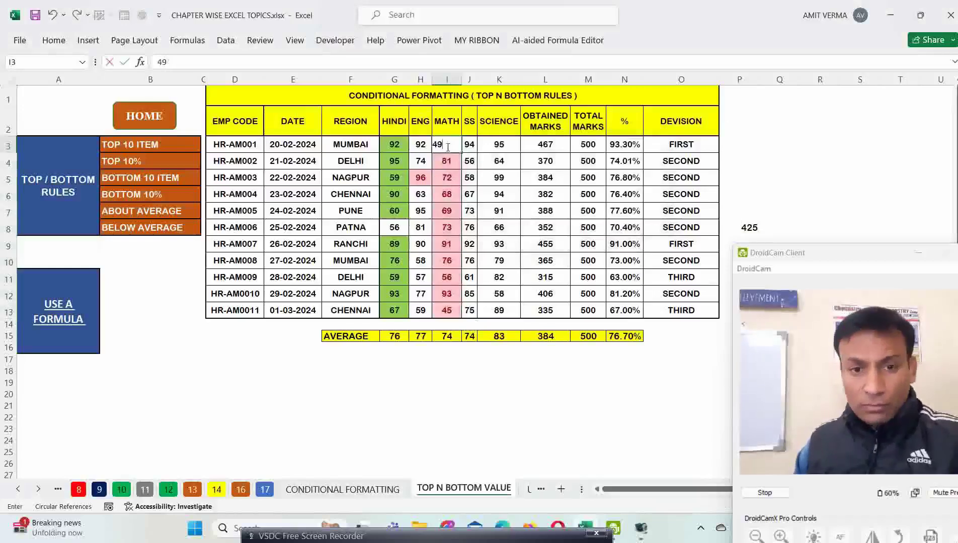
key("ctrl+Return")
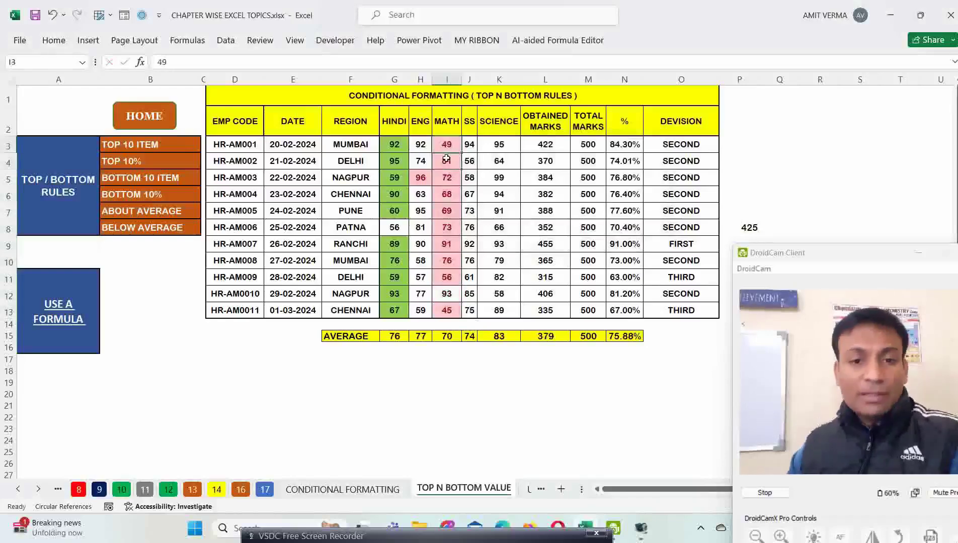
left_click_drag(446, 159, 446, 311)
left_click(446, 297)
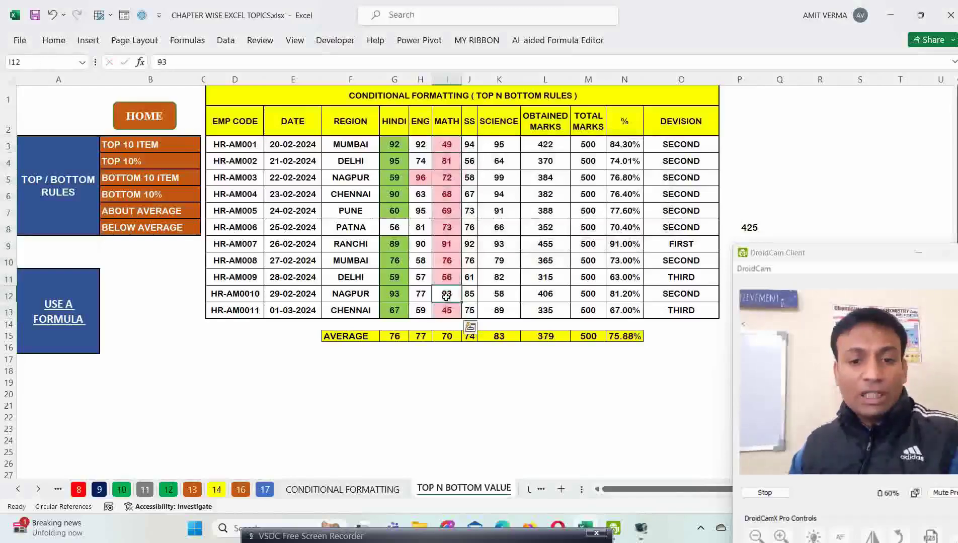
type("33")
key("Return")
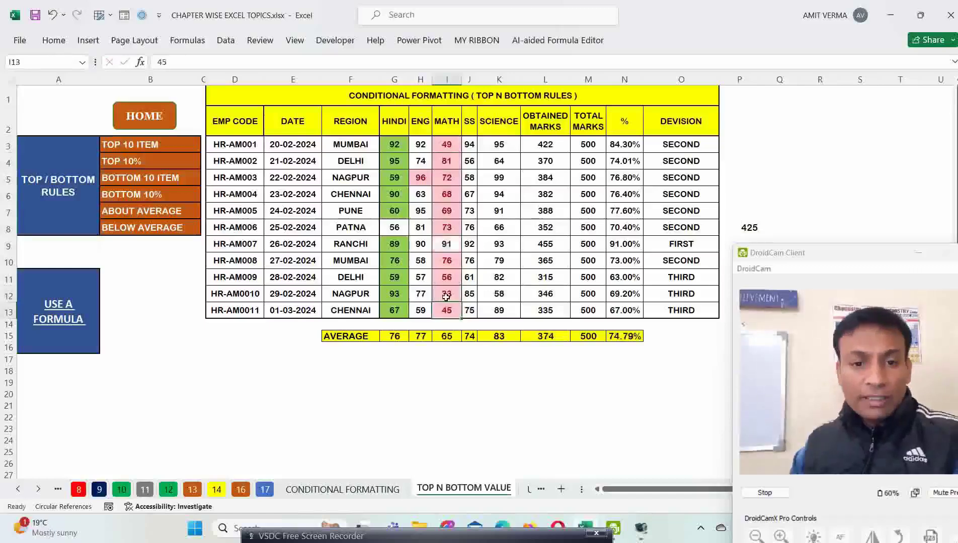
left_click_drag(445, 144, 434, 313)
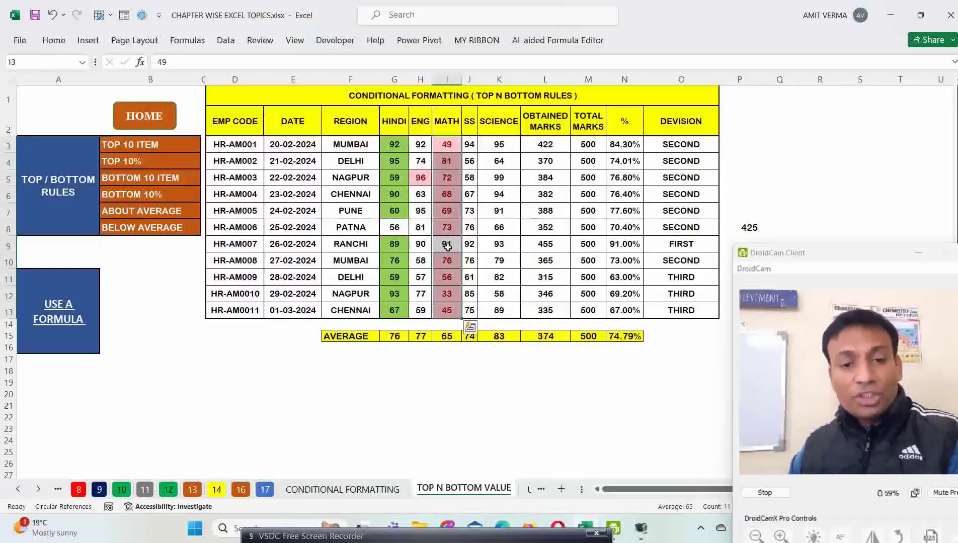
left_click(52, 42)
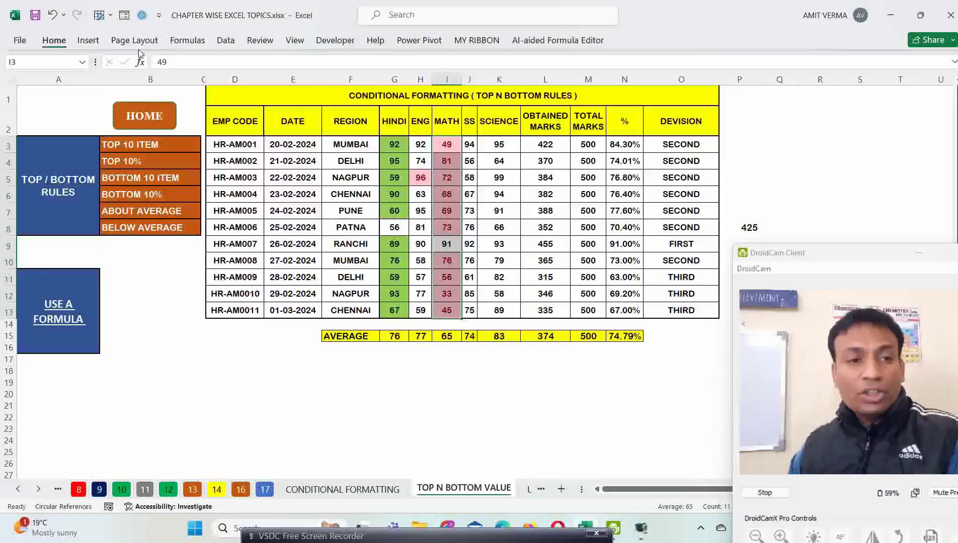
left_click(571, 75)
mouse_move(604, 143)
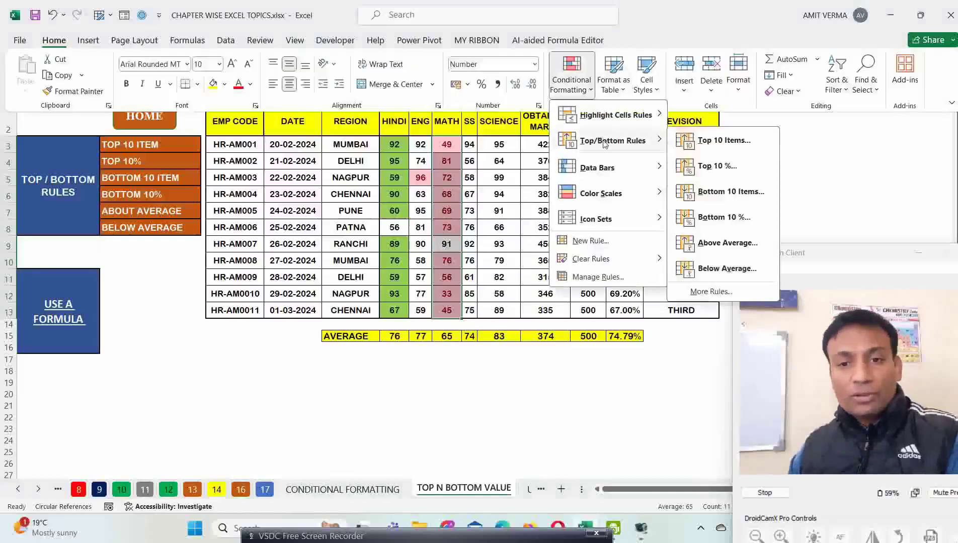
left_click(469, 145)
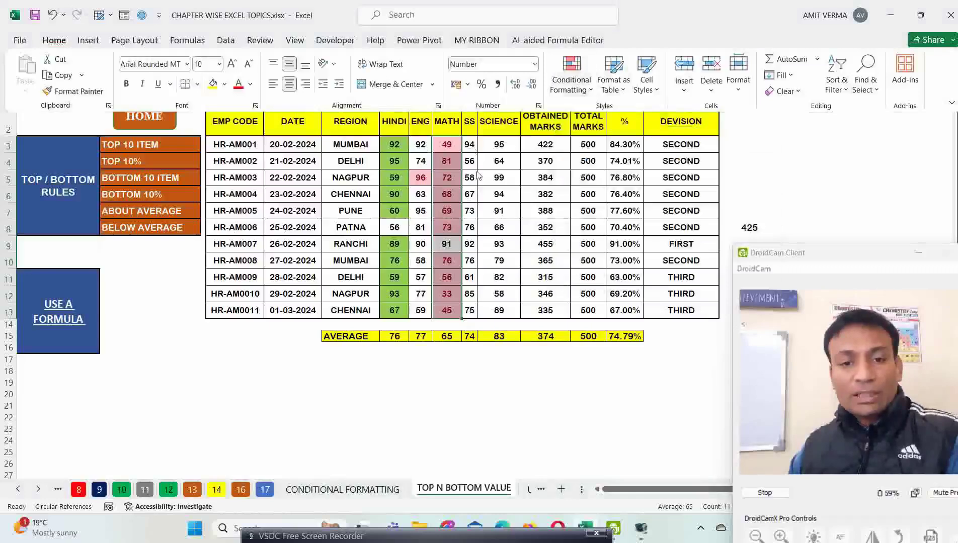
Step: Highlight the bottom 10% of the SS marks in J3:J13 using Light Red Fill with Dark Red Text
left_click(469, 145)
left_click_drag(468, 145, 466, 265)
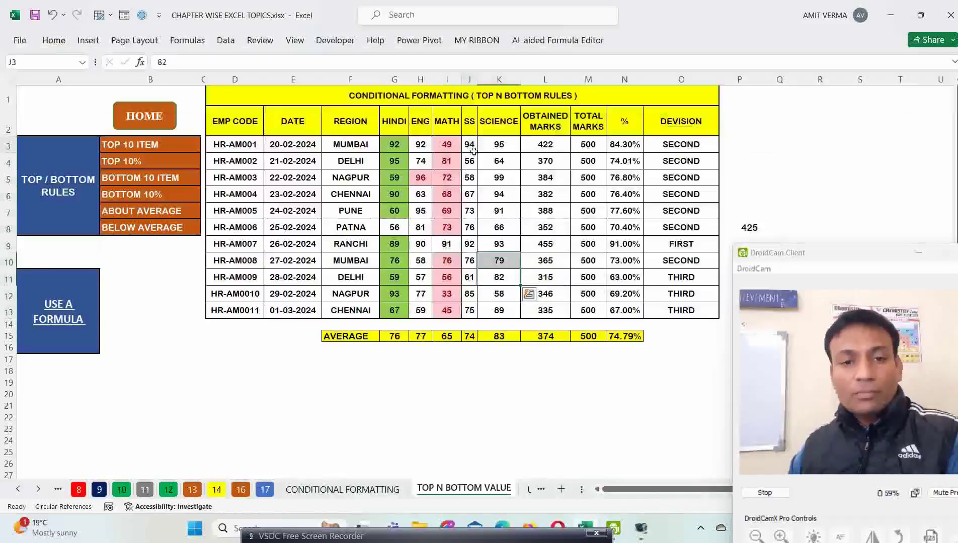
left_click_drag(469, 145, 475, 316)
key("alt+h")
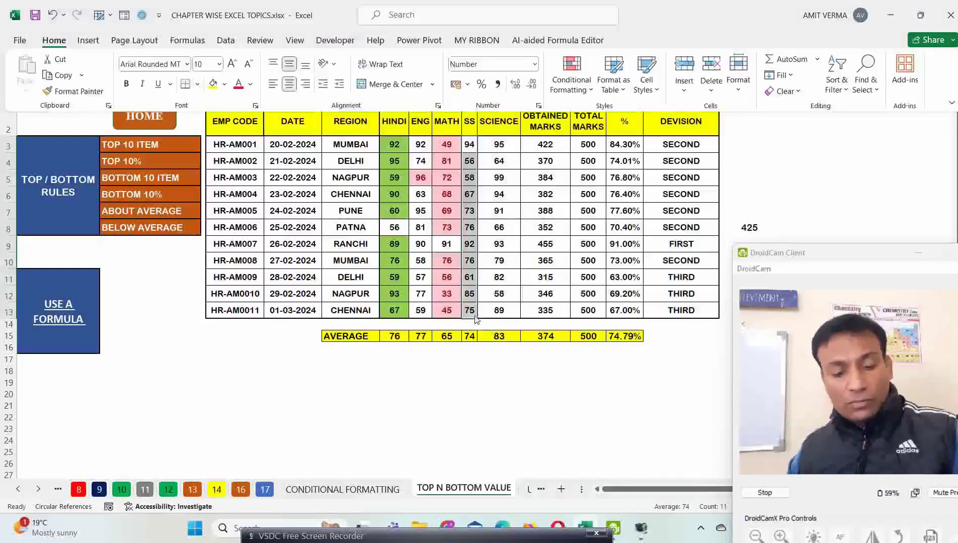
key("l")
key("t")
left_click(701, 219)
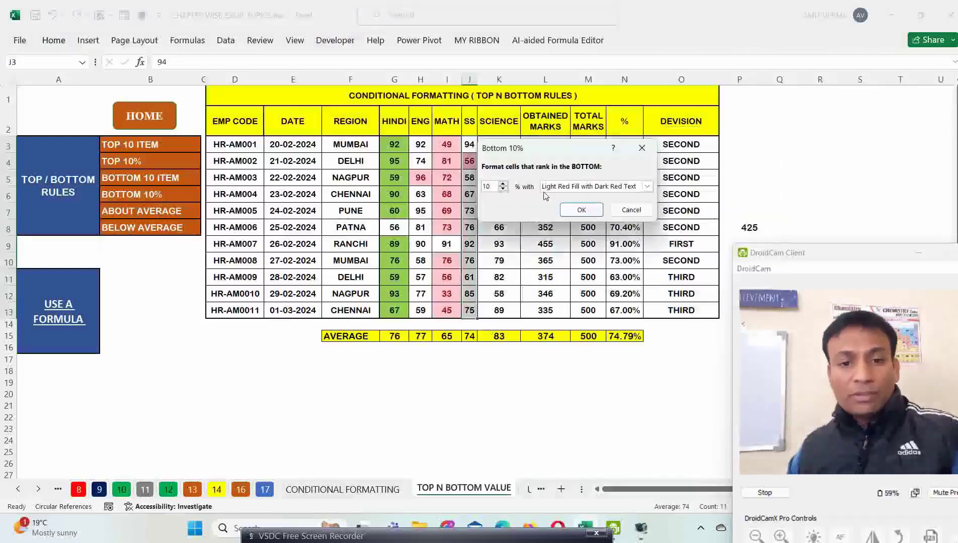
left_click(574, 208)
left_click_drag(499, 145, 499, 305)
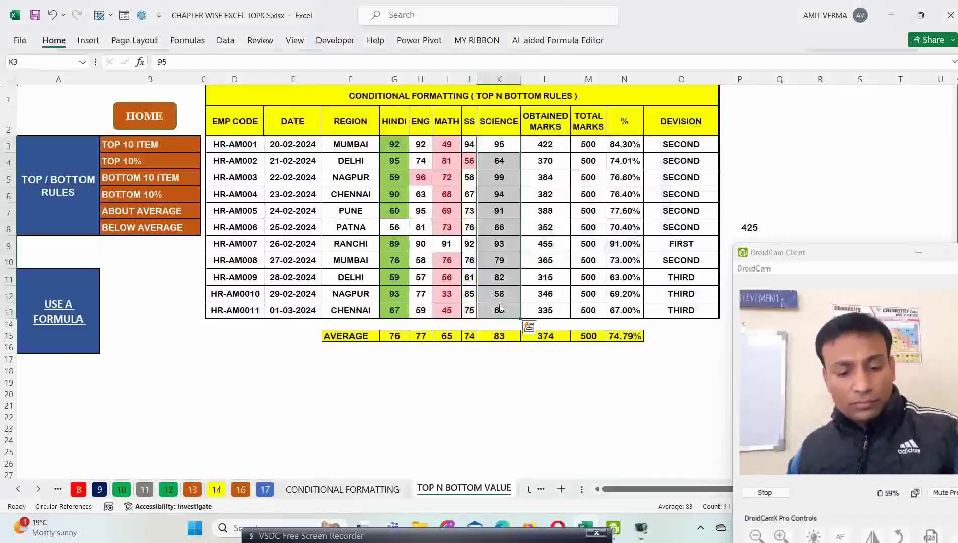
key("alt+h")
key("l")
key("t")
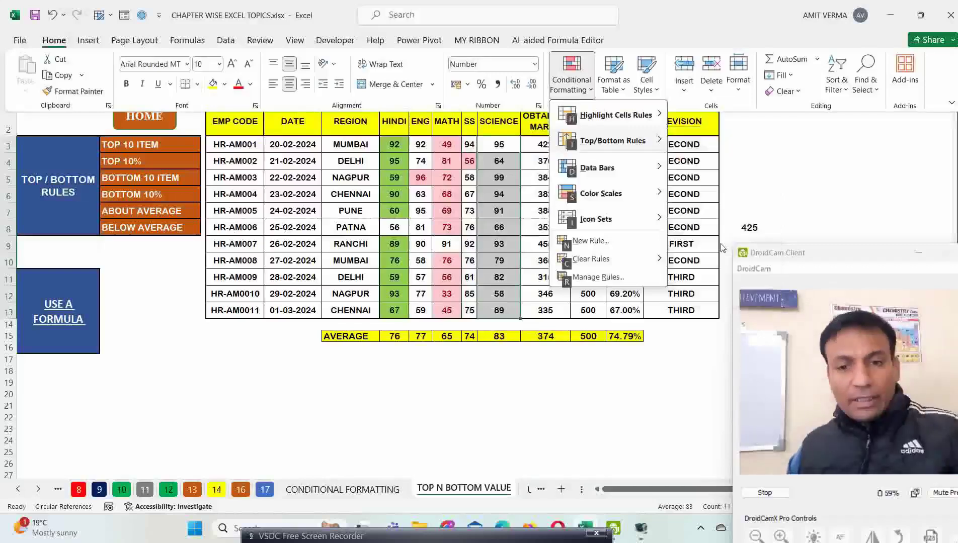
key("Escape")
key("Escape")
key("Escape")
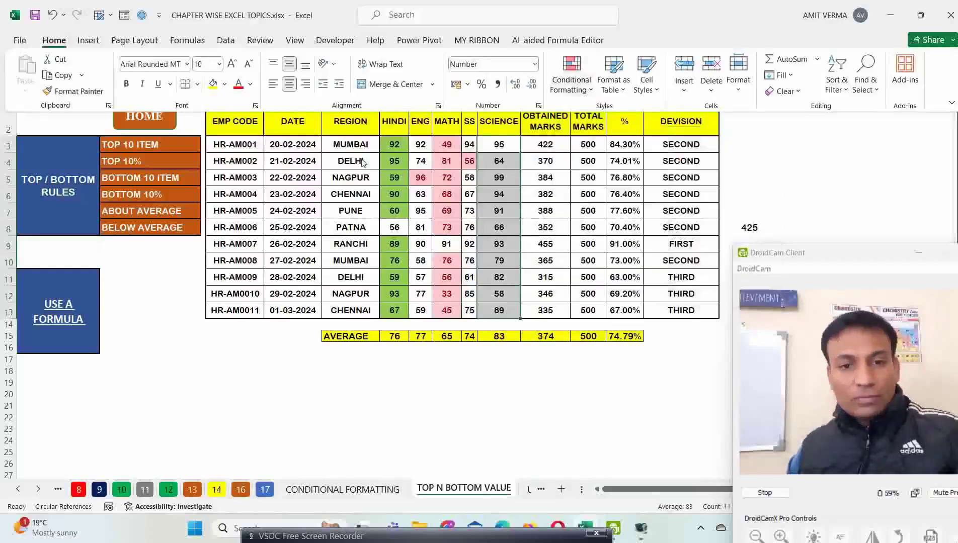
Step: Examine the HINDI average formula in G15 and the marks that the AVERAGE row is based on
left_click(390, 145)
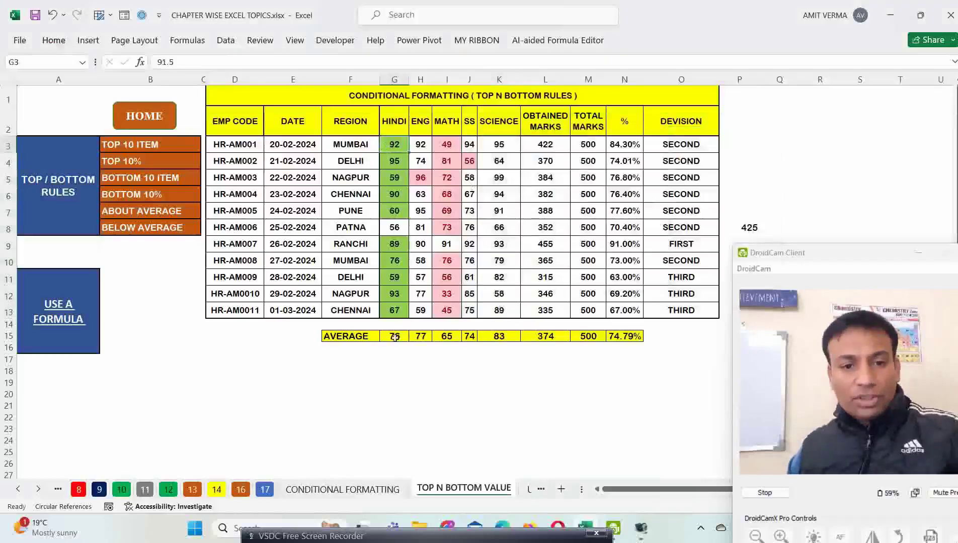
left_click(347, 338)
left_click(394, 336)
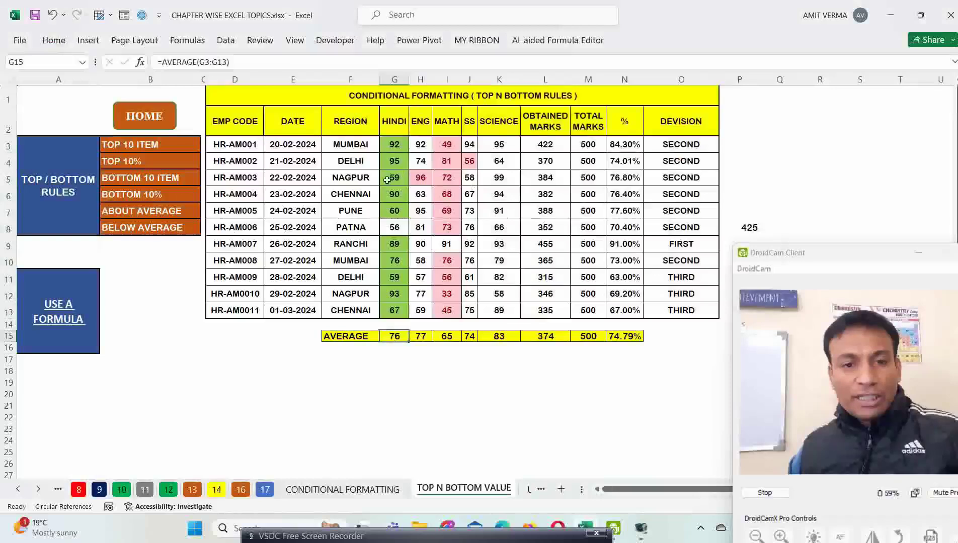
left_click_drag(395, 144, 538, 311)
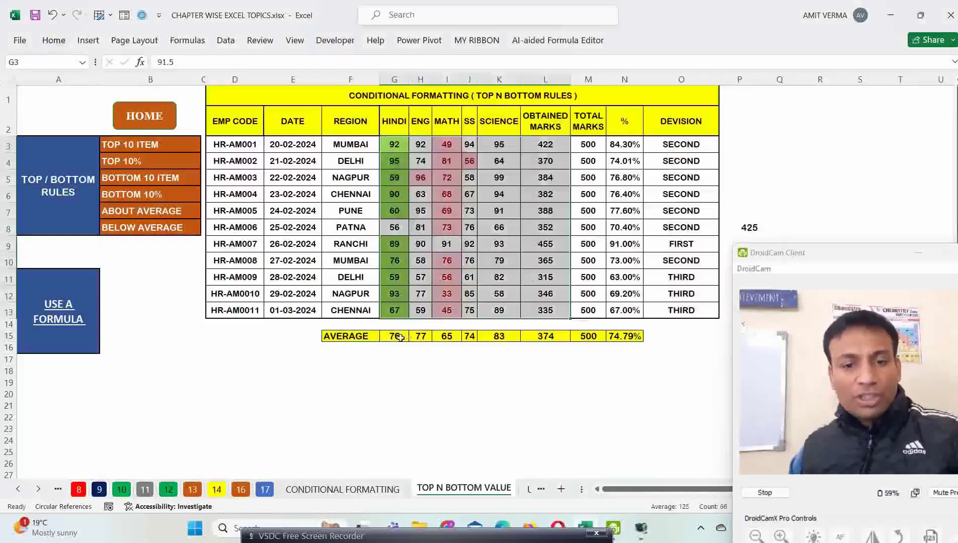
left_click(397, 337)
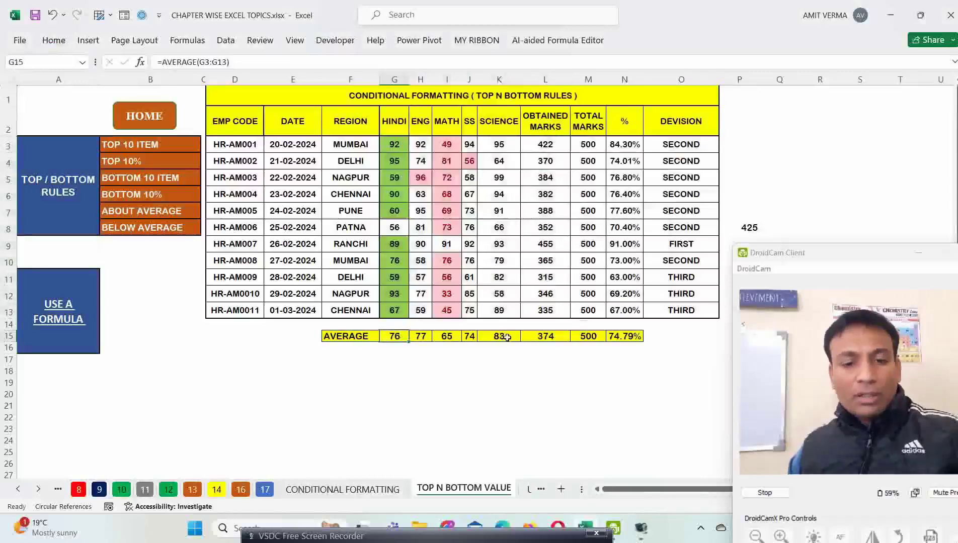
Step: Highlight the above-average SCIENCE marks in K3:K13 with a custom green fill
left_click_drag(510, 149, 498, 310)
key("alt+h")
key("l")
key("t")
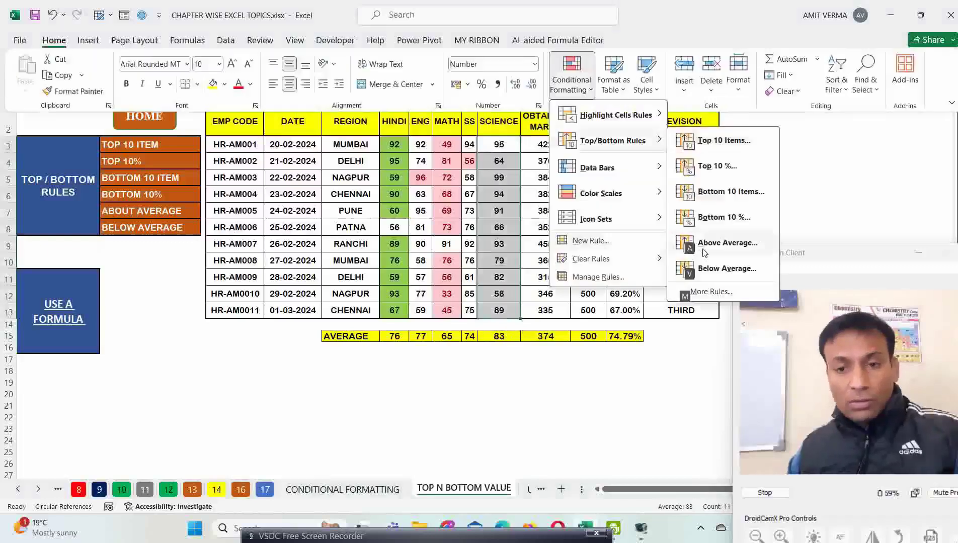
key("a")
left_click_drag(570, 151, 647, 144)
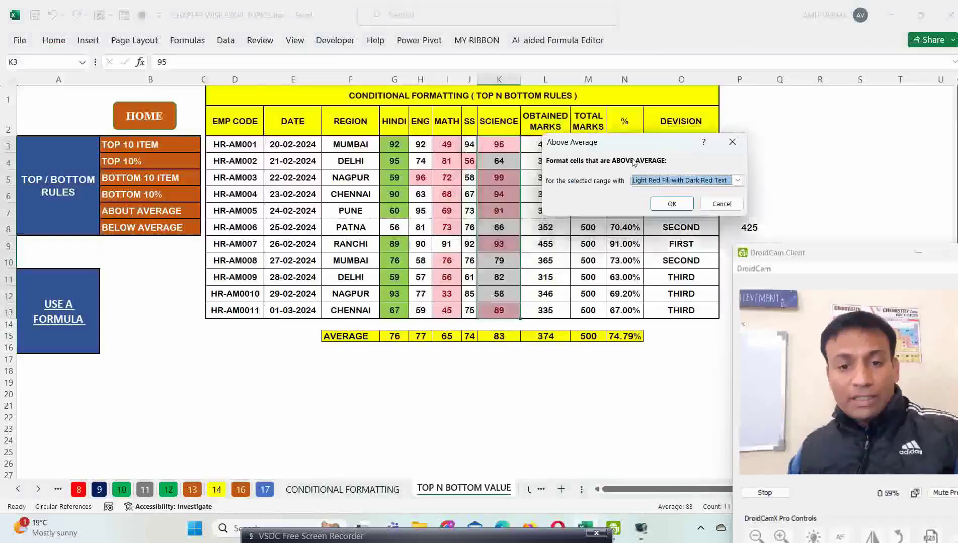
left_click(669, 181)
left_click(649, 245)
left_click(476, 154)
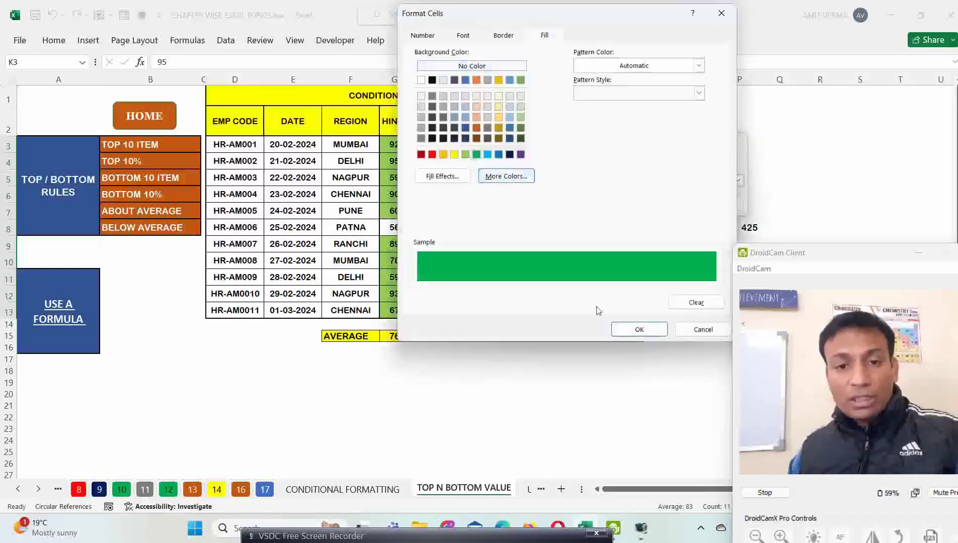
left_click(639, 329)
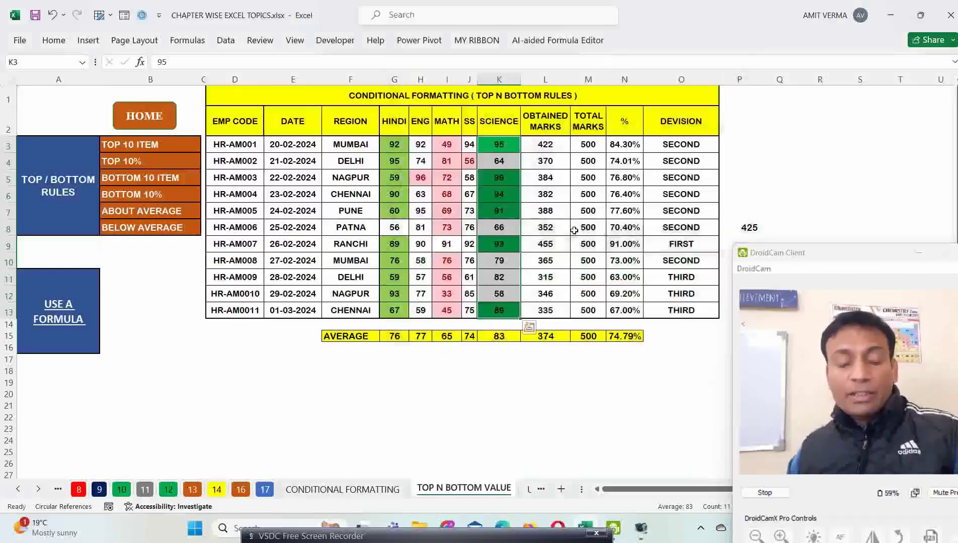
left_click(671, 205)
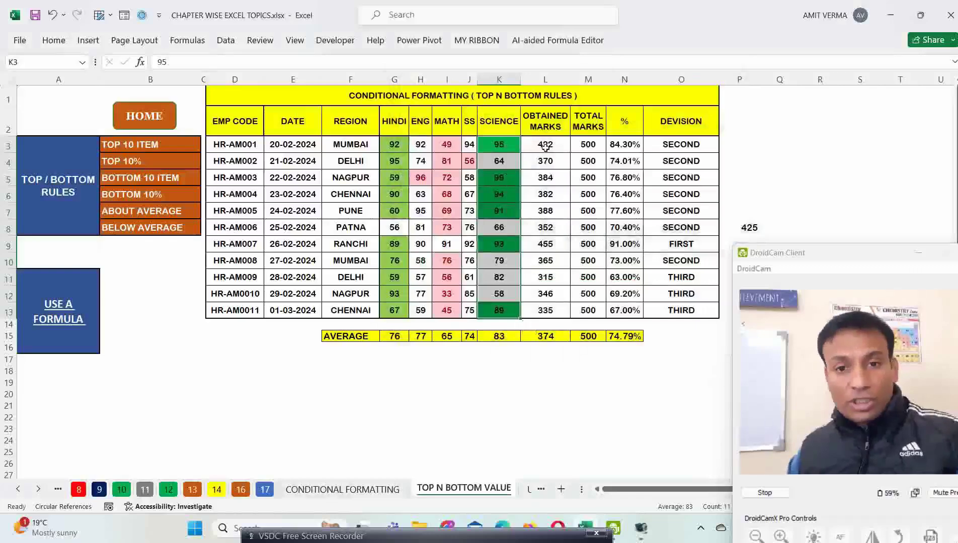
Step: Highlight the below-average OBTAINED MARKS in L3:L13 using Light Red Fill with Dark Red Text
left_click_drag(546, 146, 548, 318)
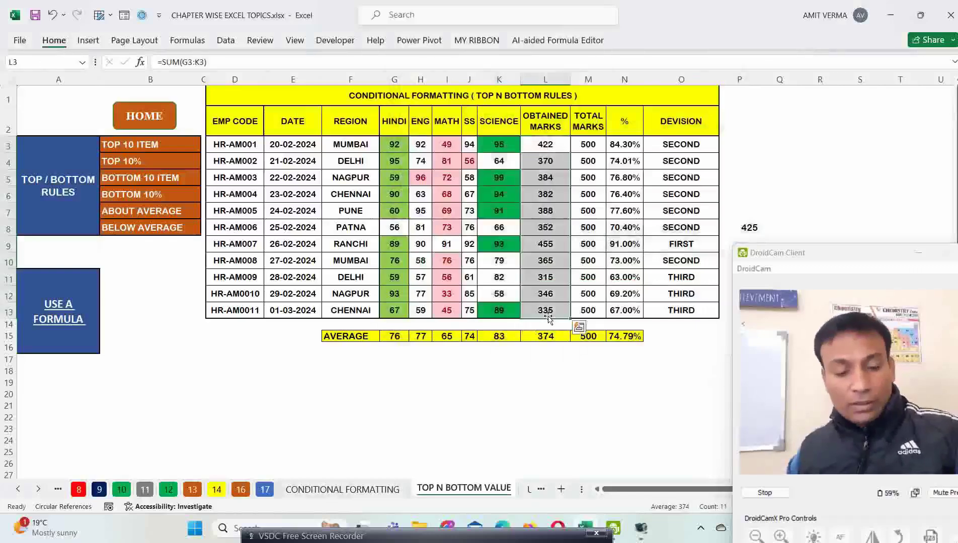
key("alt+h")
key("l")
key("t")
left_click(741, 268)
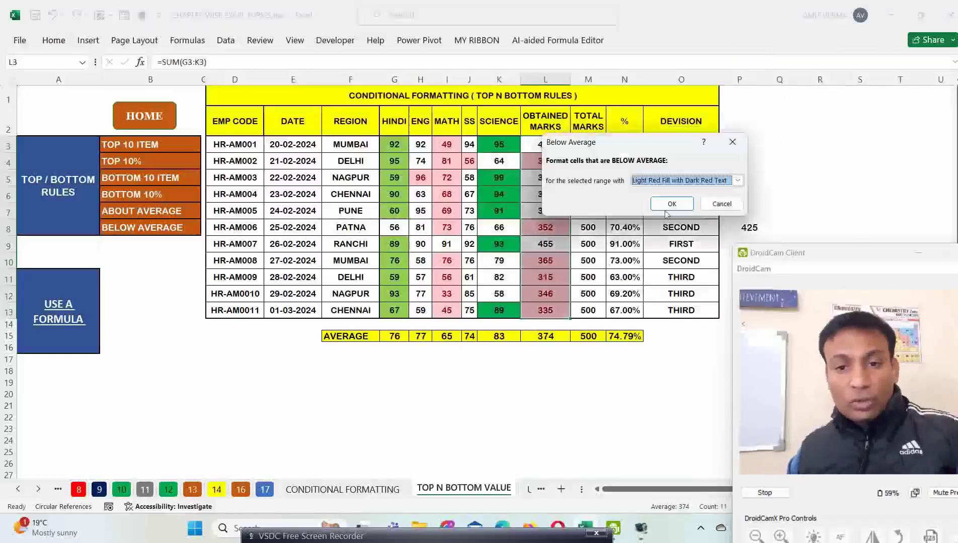
left_click_drag(672, 137, 722, 138)
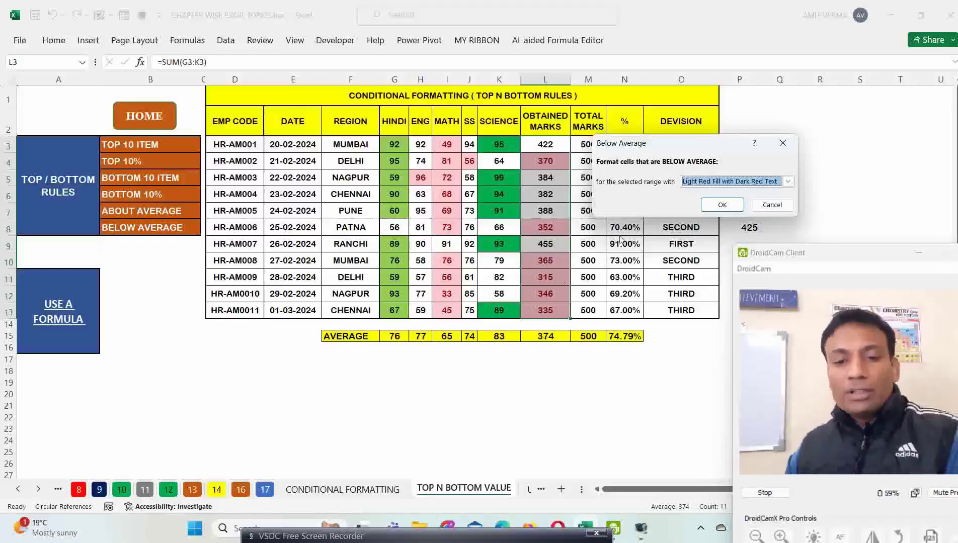
left_click(722, 205)
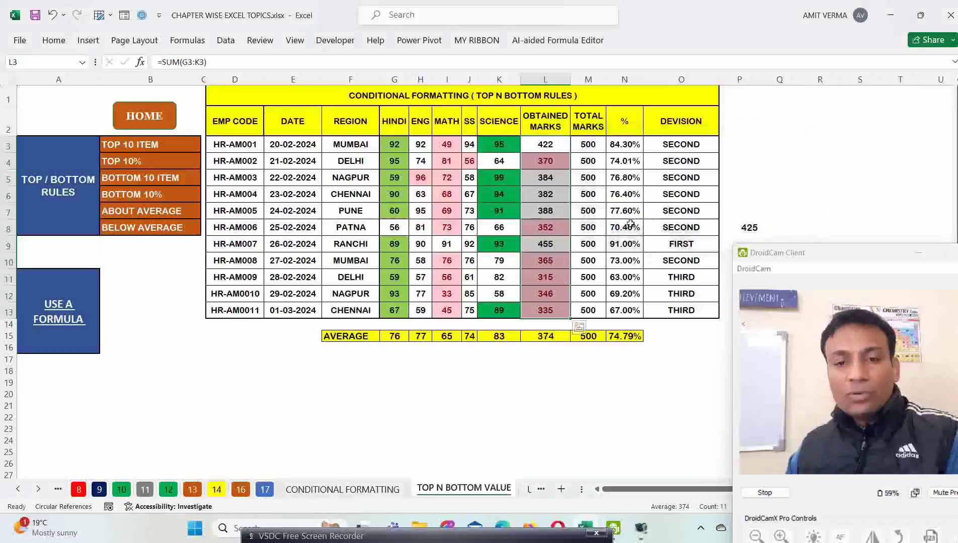
Step: Set up a new top or bottom ranked formatting rule for L3:L13 that targets the Top 5 values
left_click(54, 40)
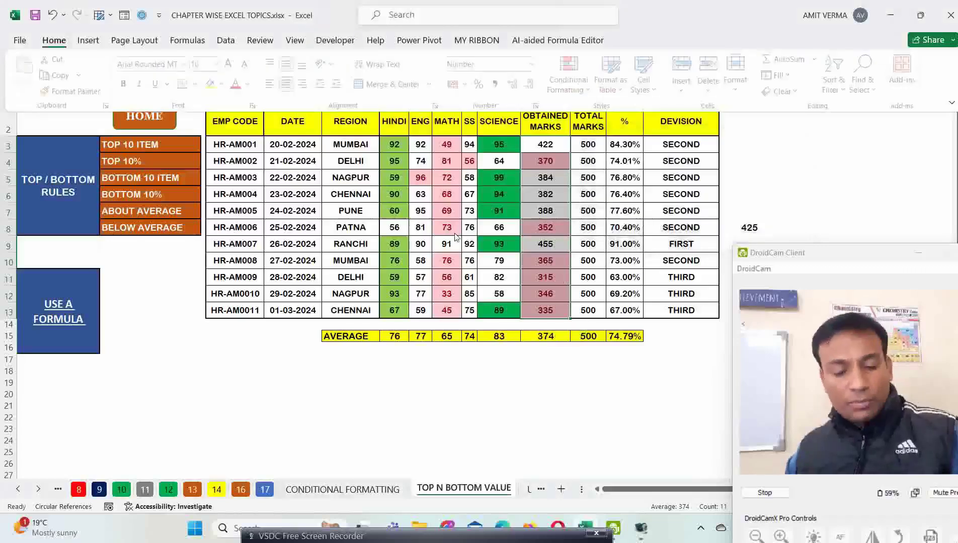
left_click(571, 75)
mouse_move(612, 140)
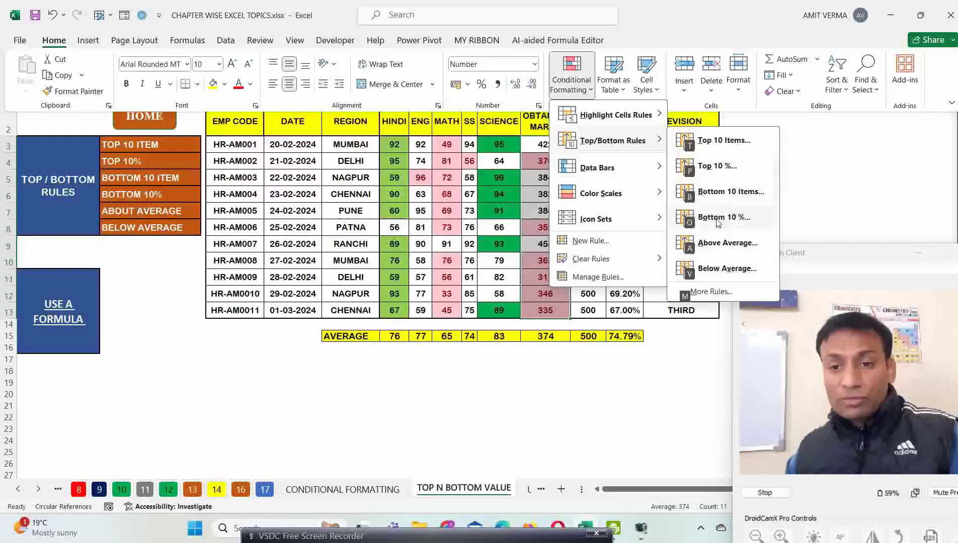
left_click(712, 294)
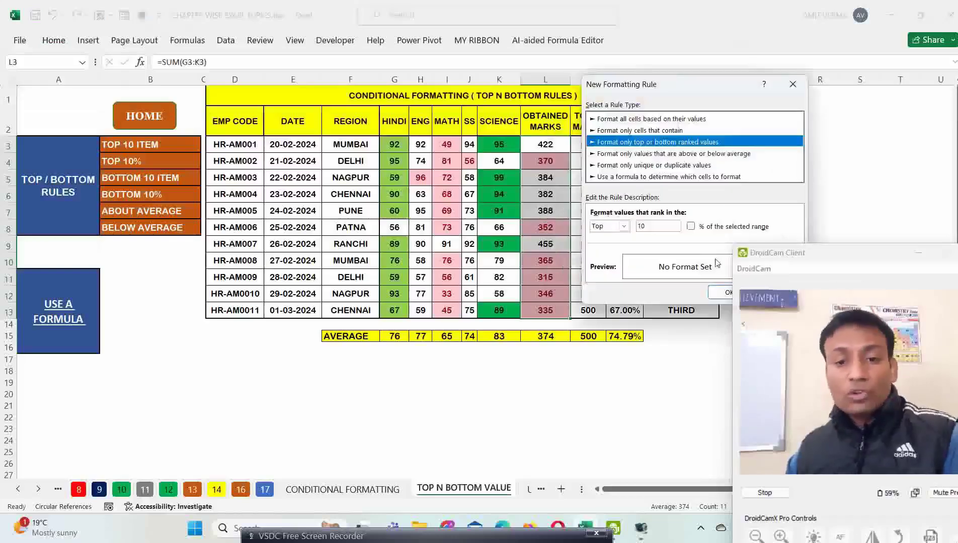
left_click_drag(879, 86, 361, 132)
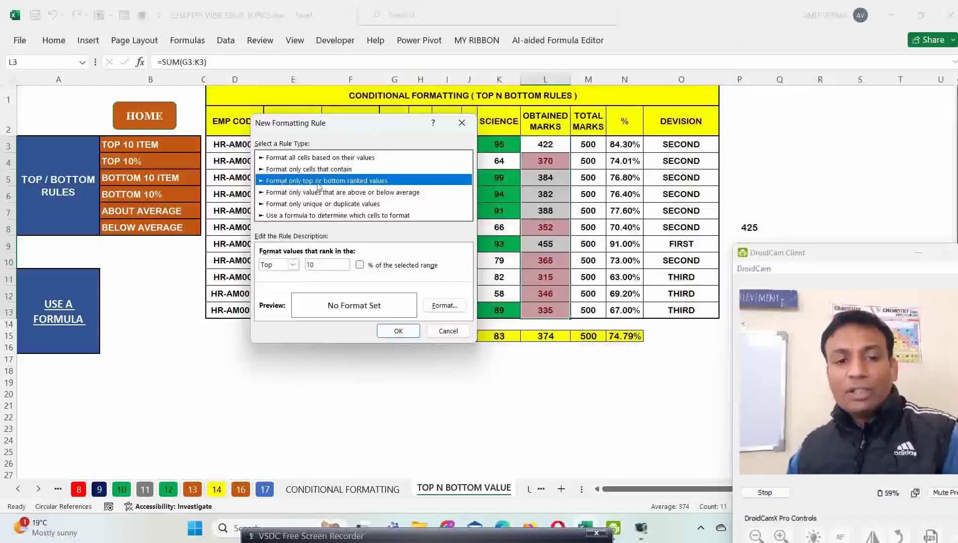
left_click(291, 265)
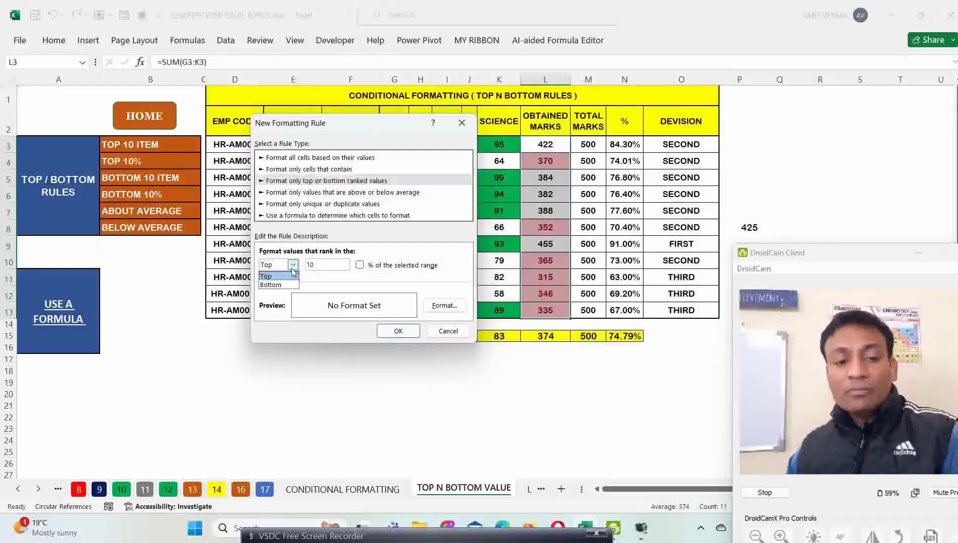
left_click(283, 284)
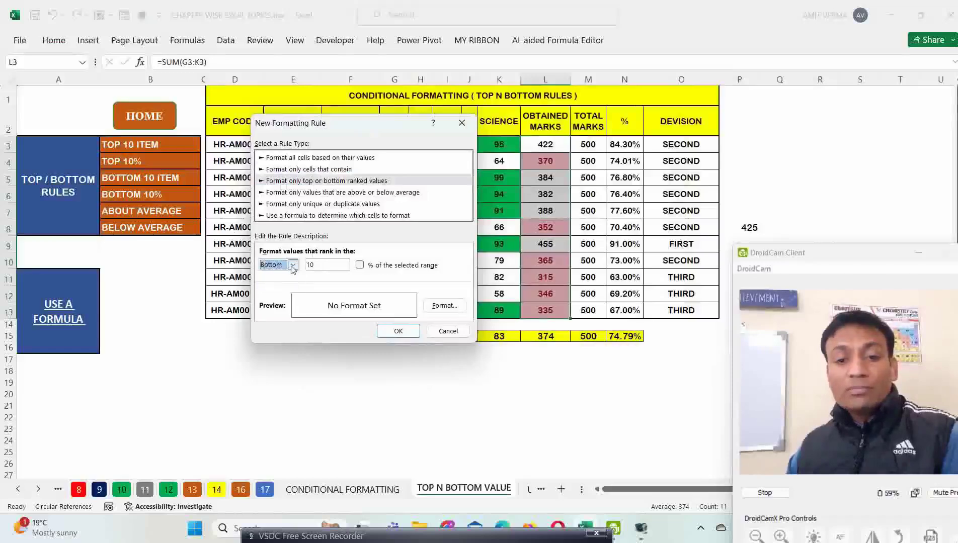
left_click(292, 265)
left_click(282, 276)
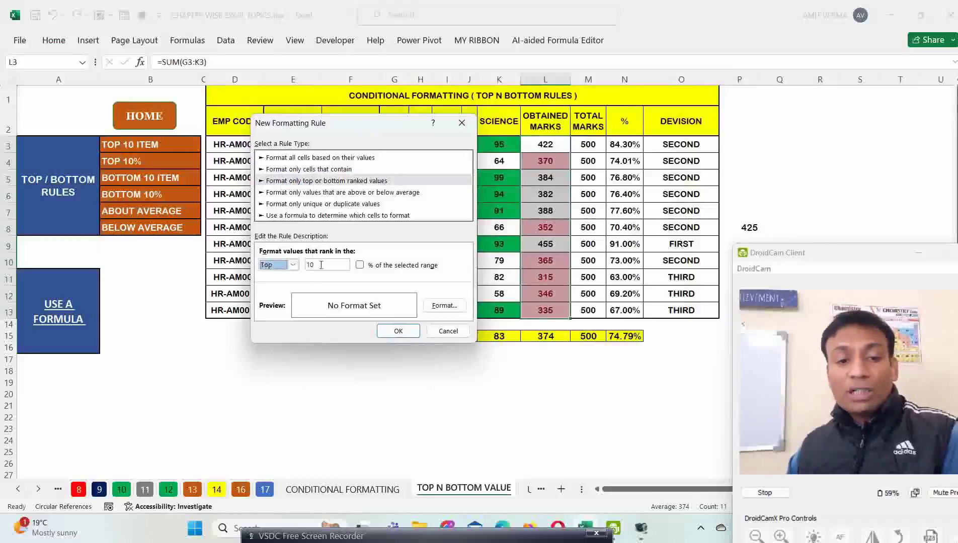
double_click(318, 265)
type("5")
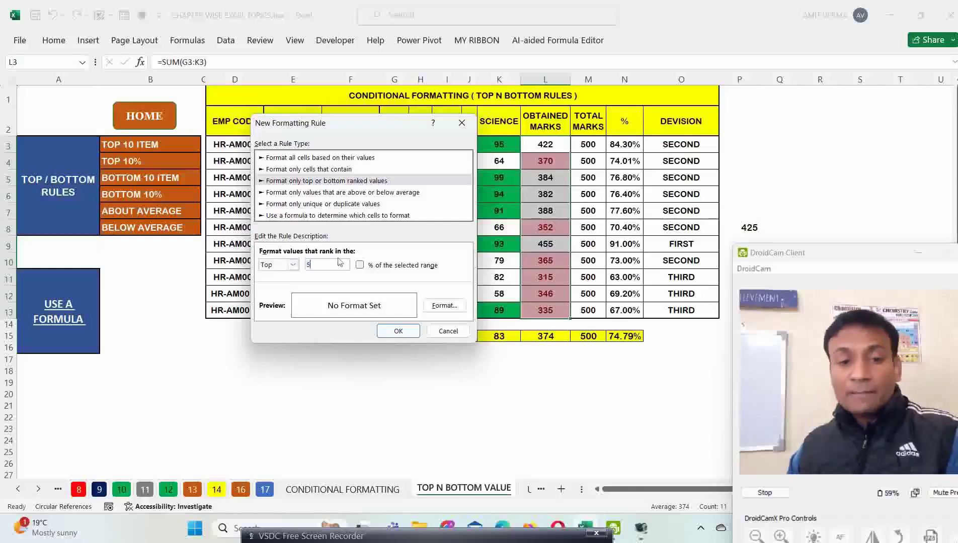
Step: Give the top 5 rule a dark blue fill with white font and apply it to the OBTAINED MARKS
left_click(445, 305)
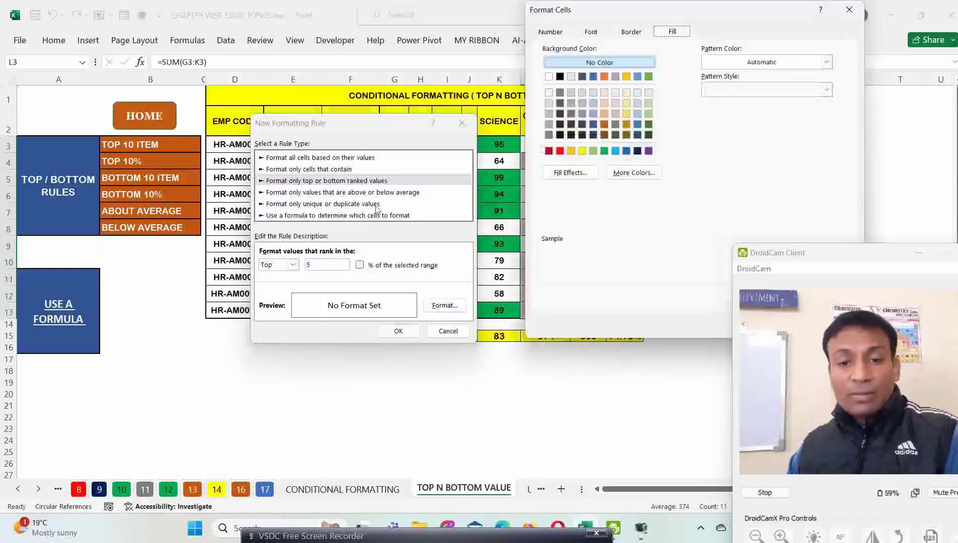
left_click(637, 152)
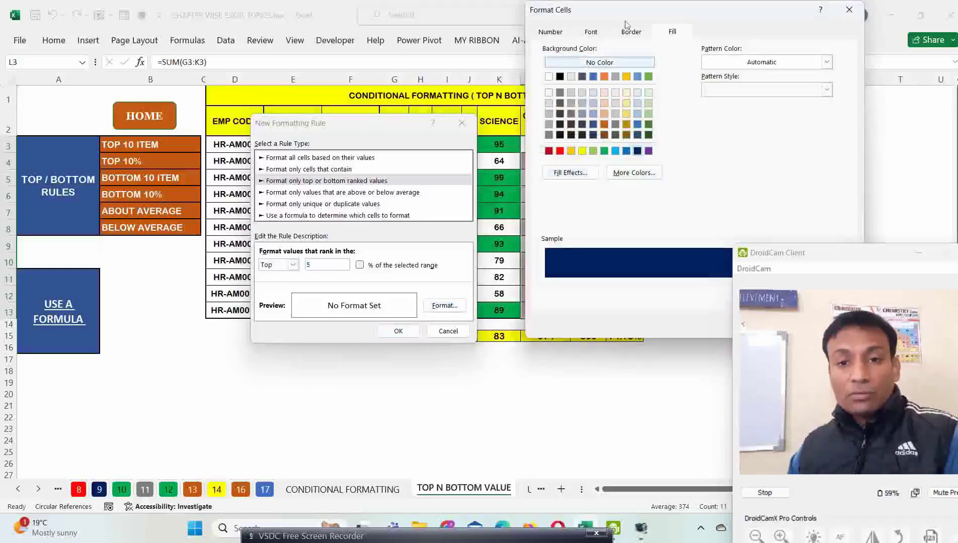
left_click(590, 31)
left_click(758, 141)
left_click(687, 190)
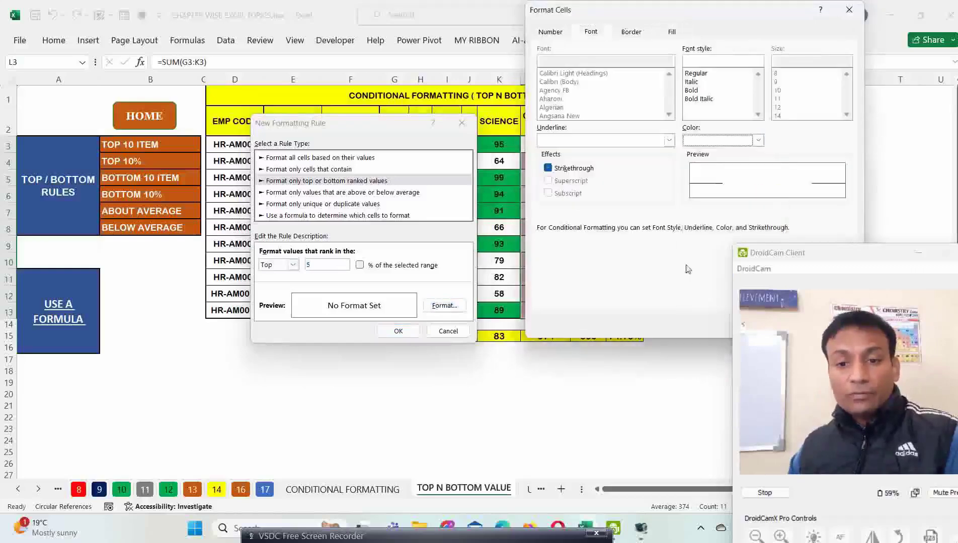
left_click_drag(725, 6, 659, 17)
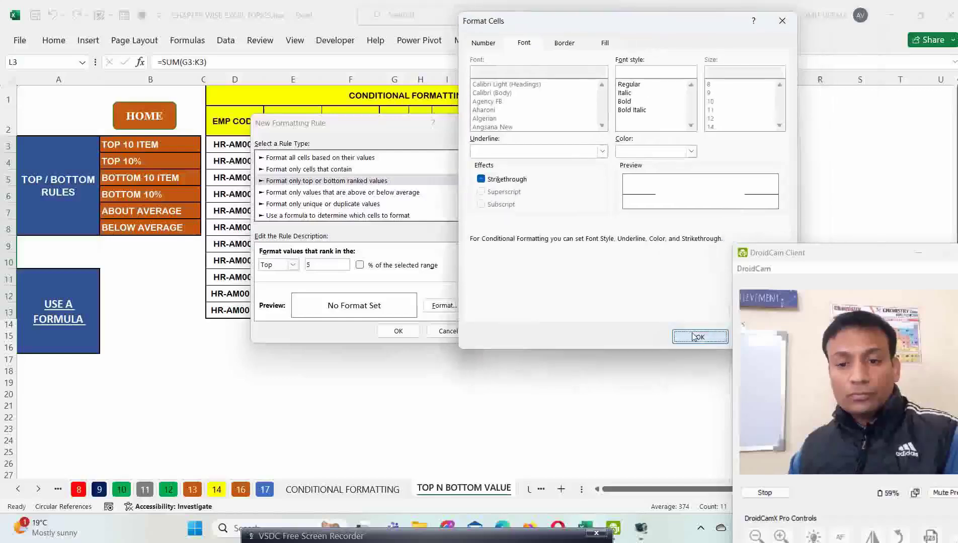
left_click(700, 337)
left_click(391, 333)
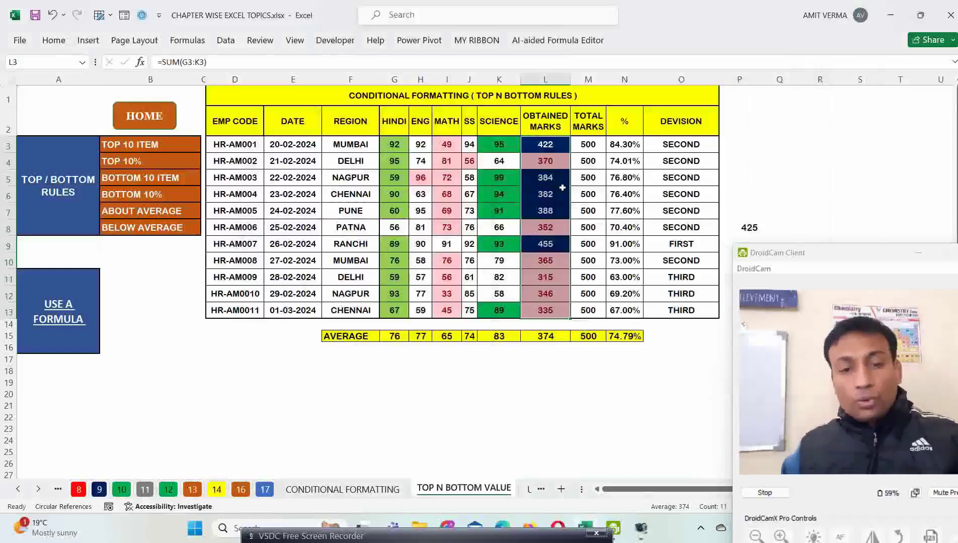
Step: Set up another ranked formatting rule for L3:L13 that targets the Bottom 5 values
left_click(54, 41)
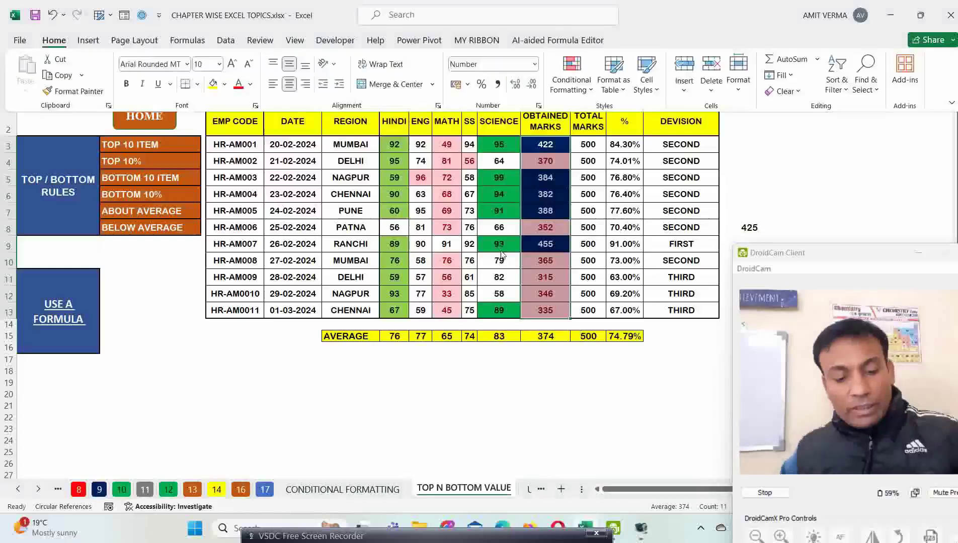
left_click(569, 70)
left_click(623, 259)
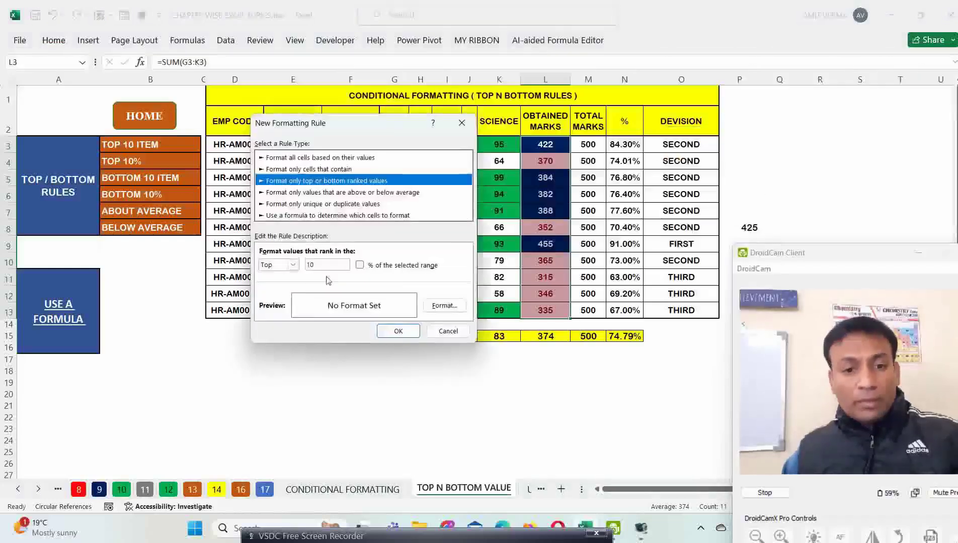
left_click(291, 265)
left_click(274, 283)
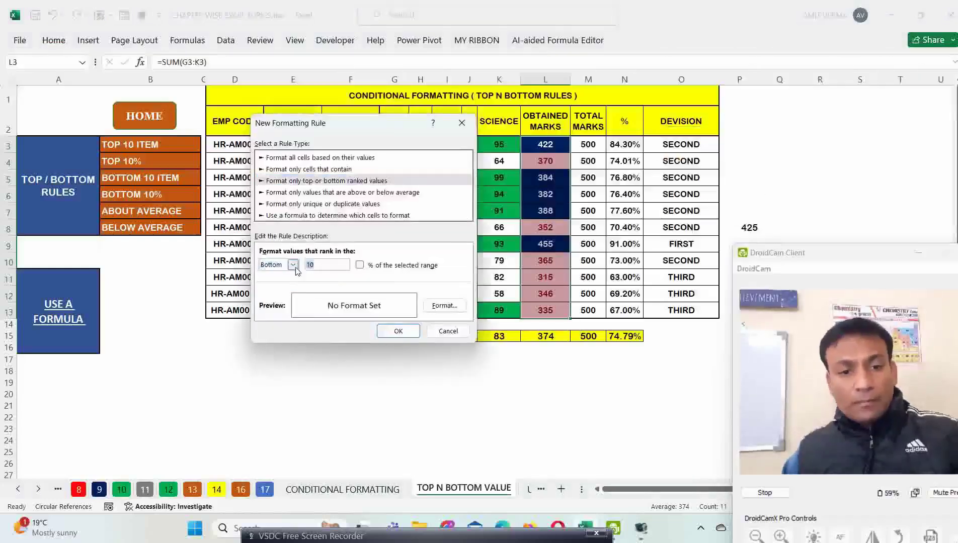
double_click(311, 265)
type("5")
Step: Give the bottom 5 rule a red fill with white font and apply it to the OBTAINED MARKS
left_click(444, 306)
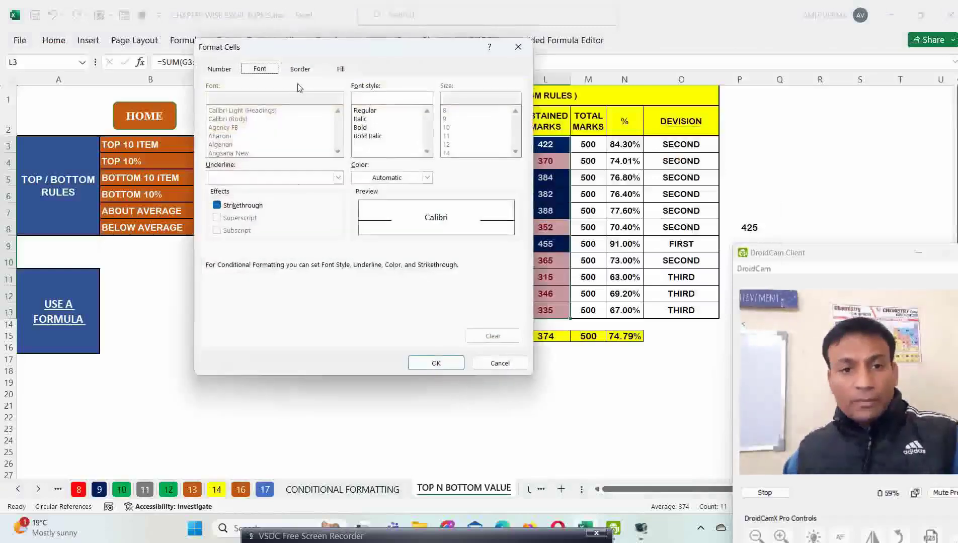
left_click(333, 71)
left_click(229, 188)
left_click(259, 69)
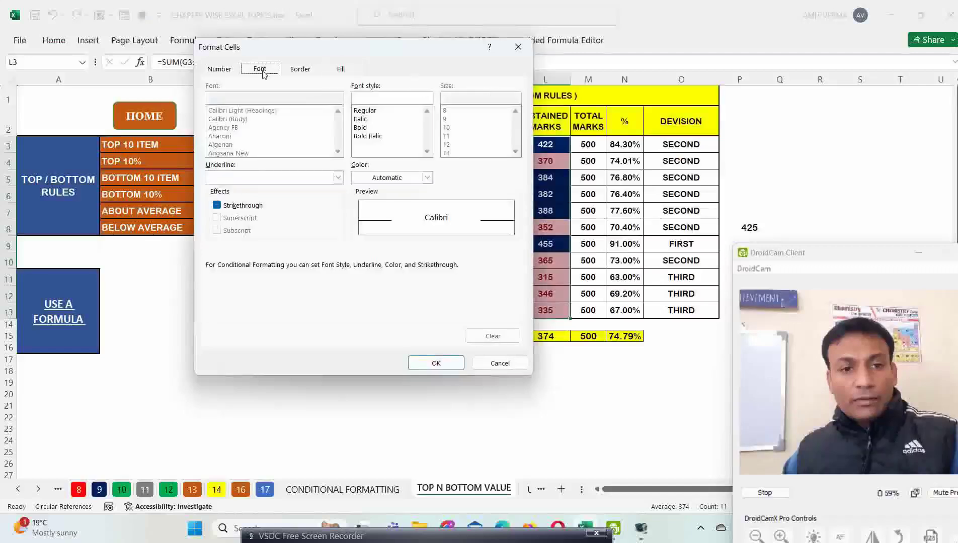
left_click(426, 178)
left_click(357, 228)
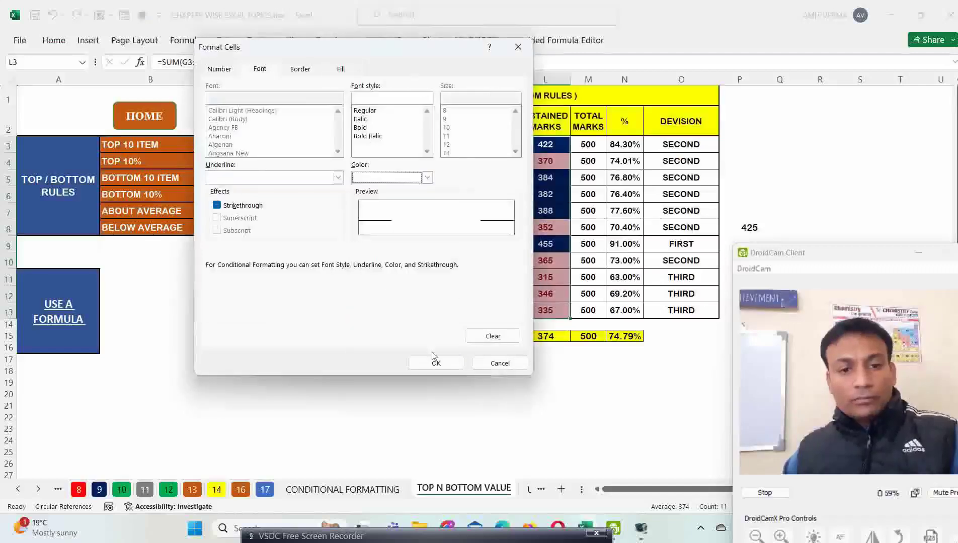
left_click(434, 362)
left_click(399, 331)
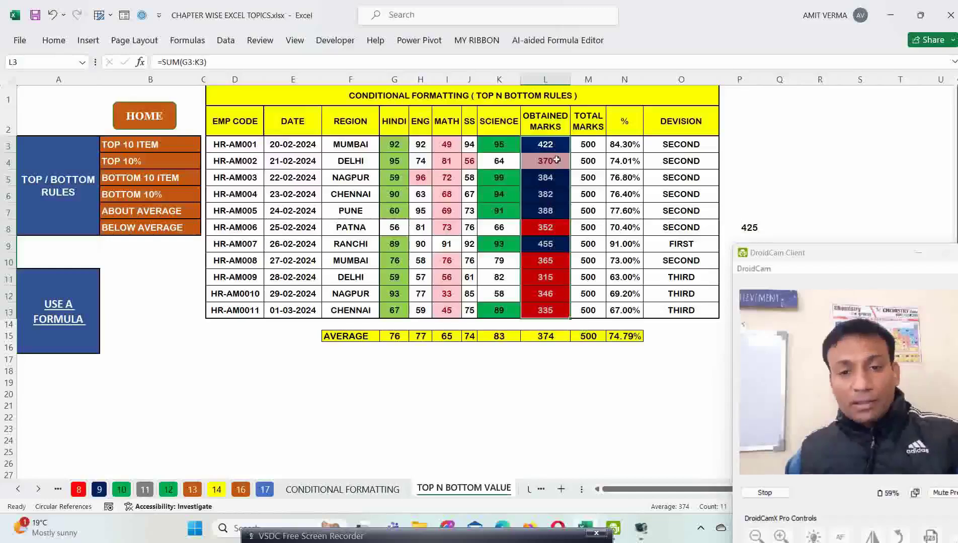
key("alt+h")
key("l")
key("t")
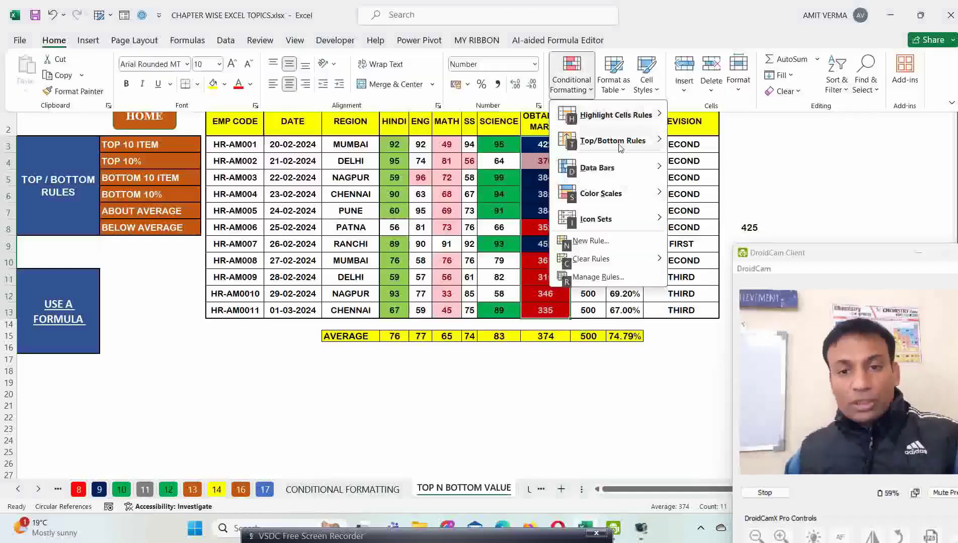
left_click(712, 291)
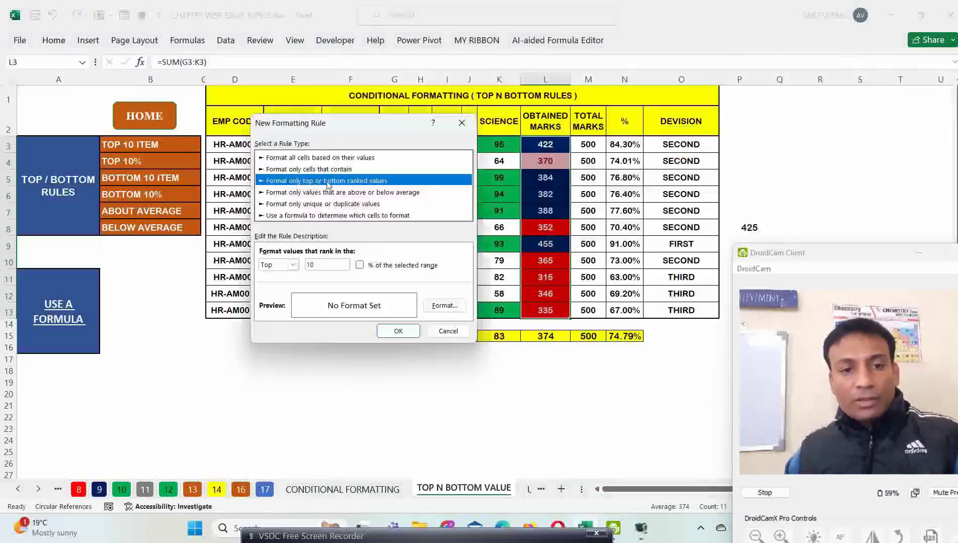
left_click(292, 264)
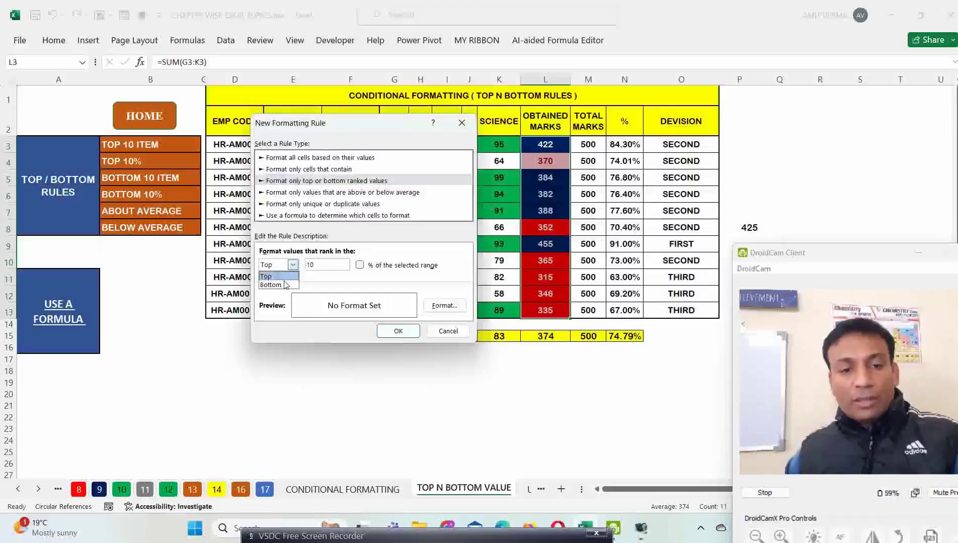
left_click(421, 337)
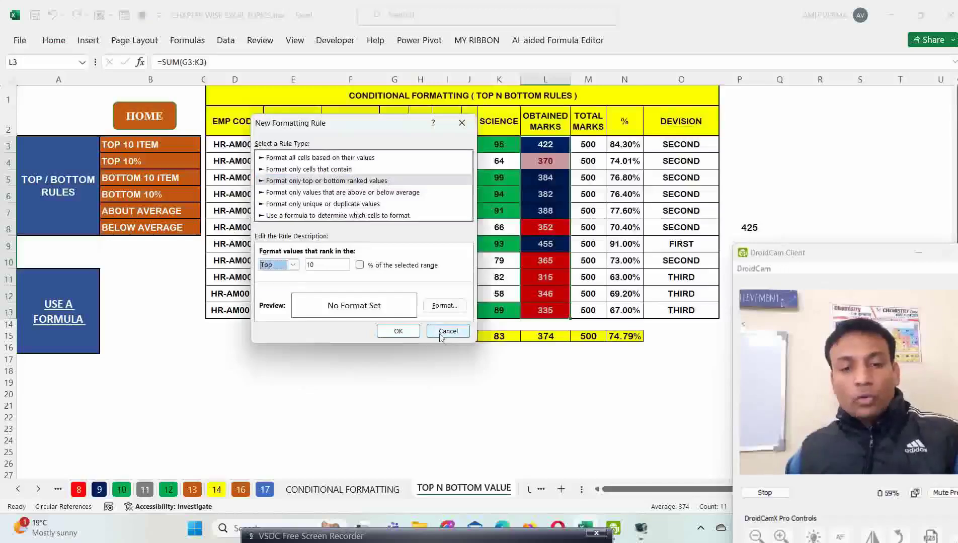
left_click(411, 336)
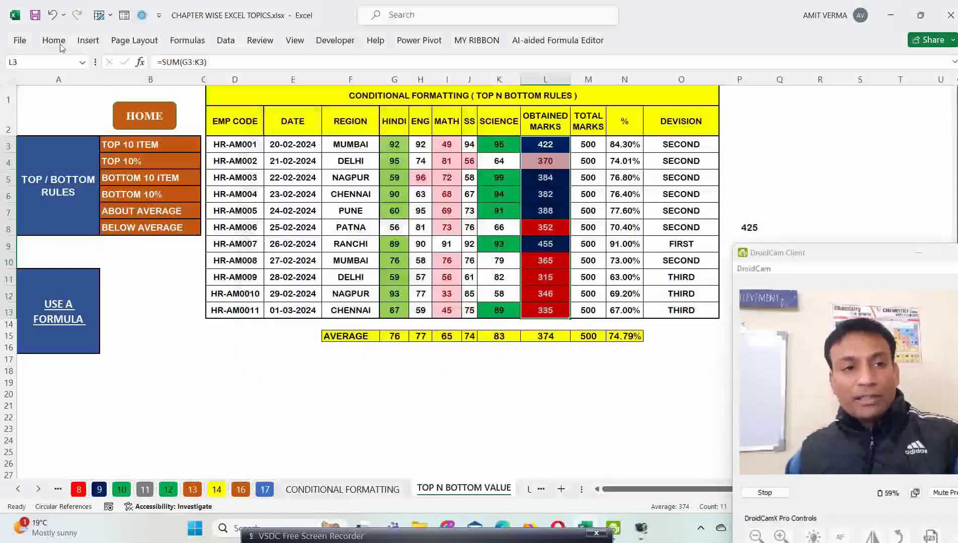
left_click(54, 40)
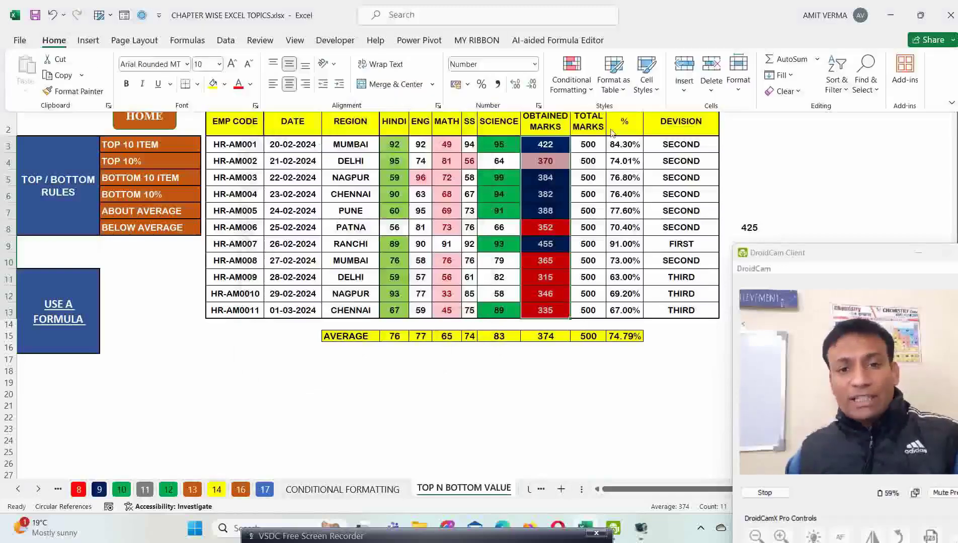
left_click(571, 83)
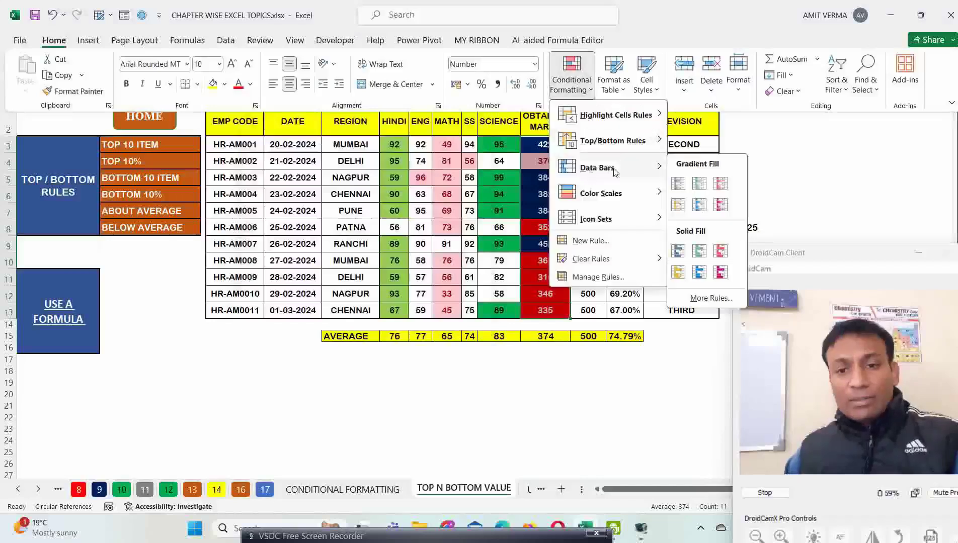
mouse_move(606, 192)
mouse_move(604, 222)
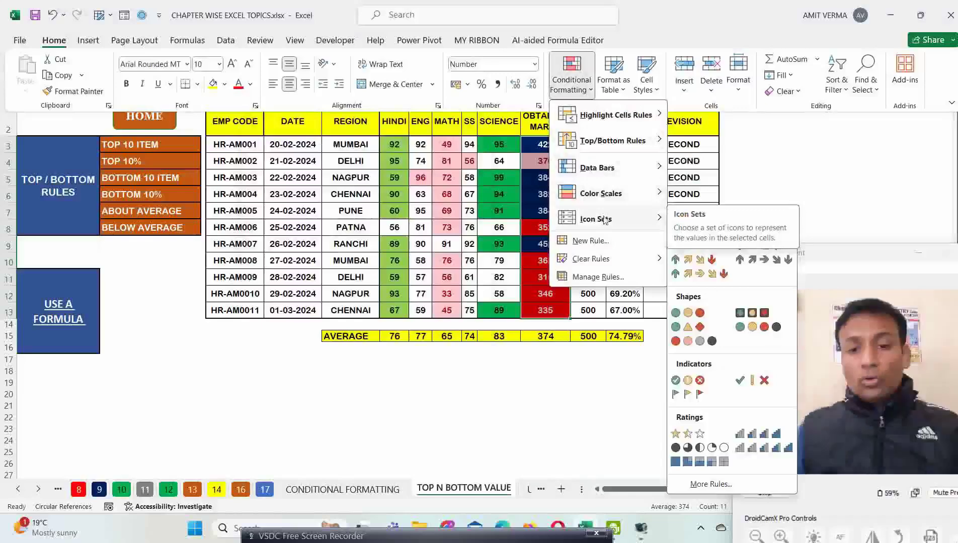
left_click(492, 175)
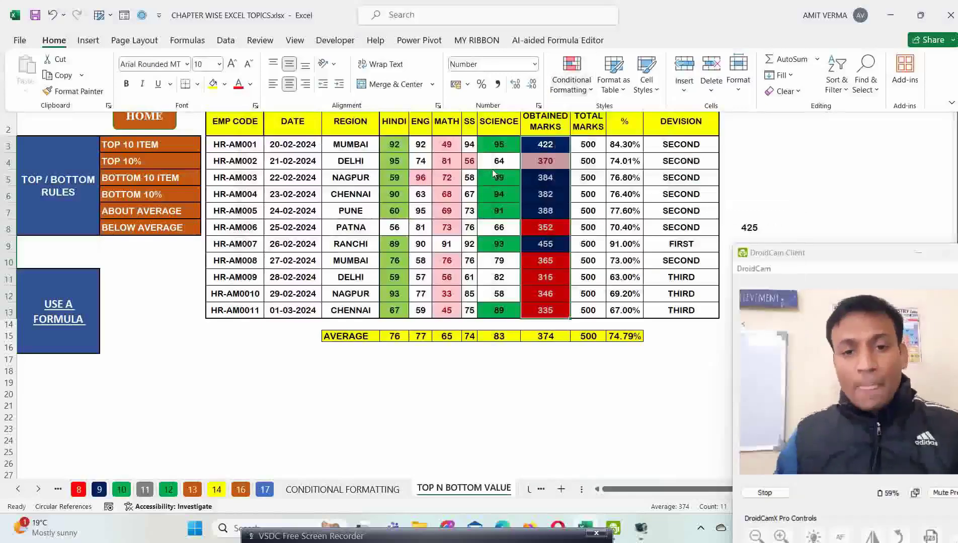
Step: Clear the conditional formatting rules from the marks in G3:L13
left_click_drag(397, 143, 542, 235)
left_click(503, 228)
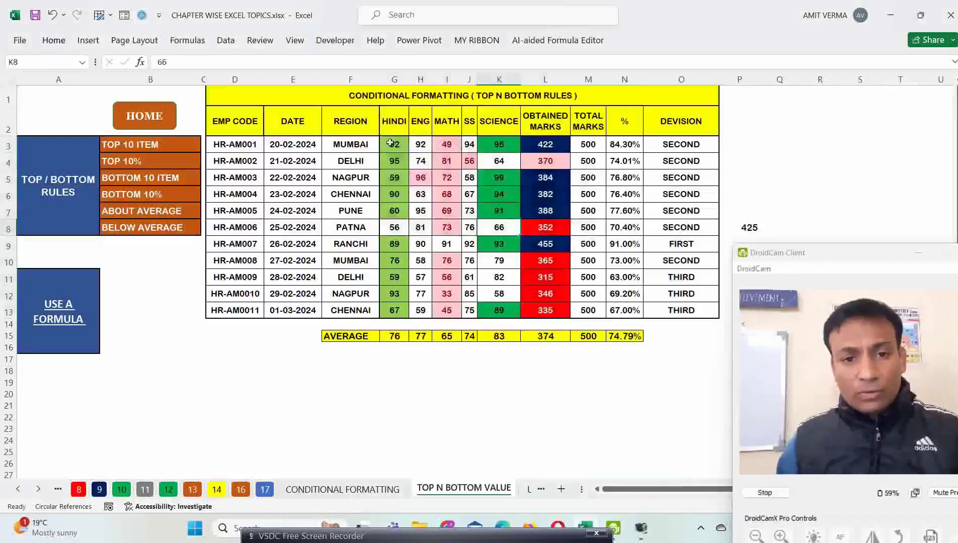
left_click_drag(390, 143, 539, 308)
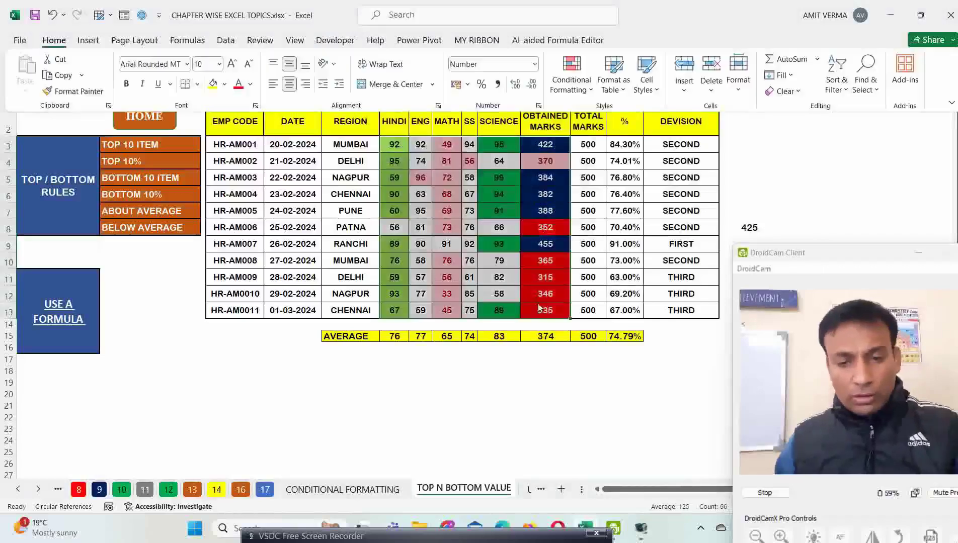
left_click(571, 75)
mouse_move(643, 259)
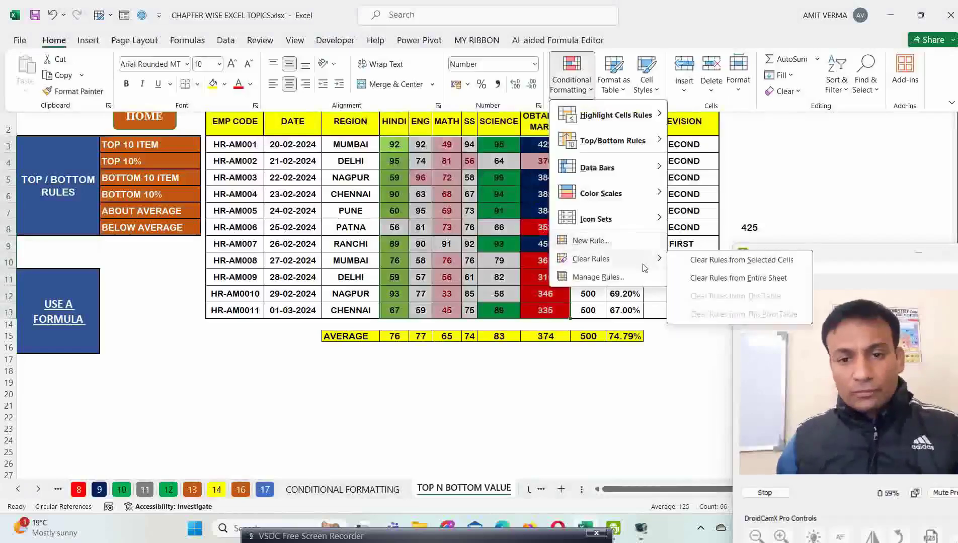
left_click(720, 260)
left_click(421, 179)
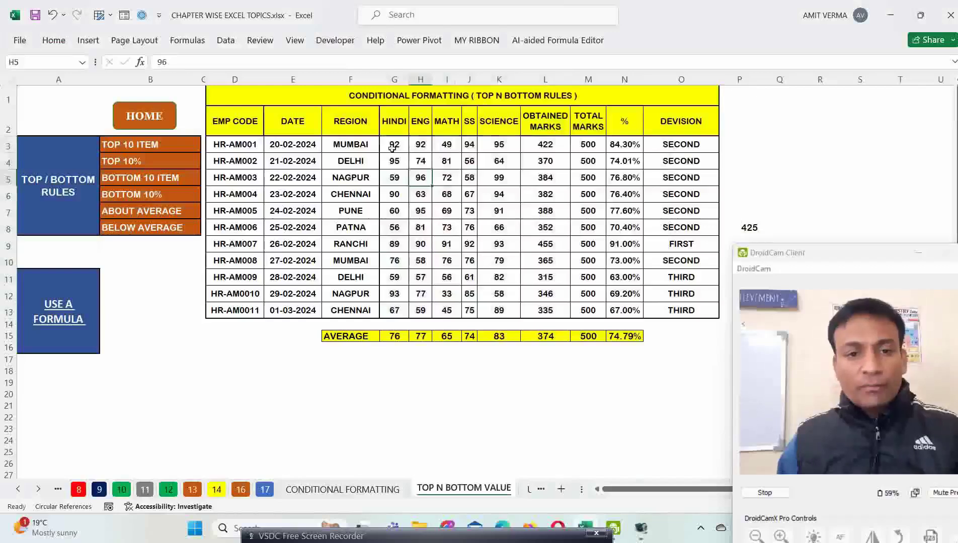
Step: Apply green gradient-fill data bars to the subject marks in G3:K13
left_click_drag(393, 148, 516, 309)
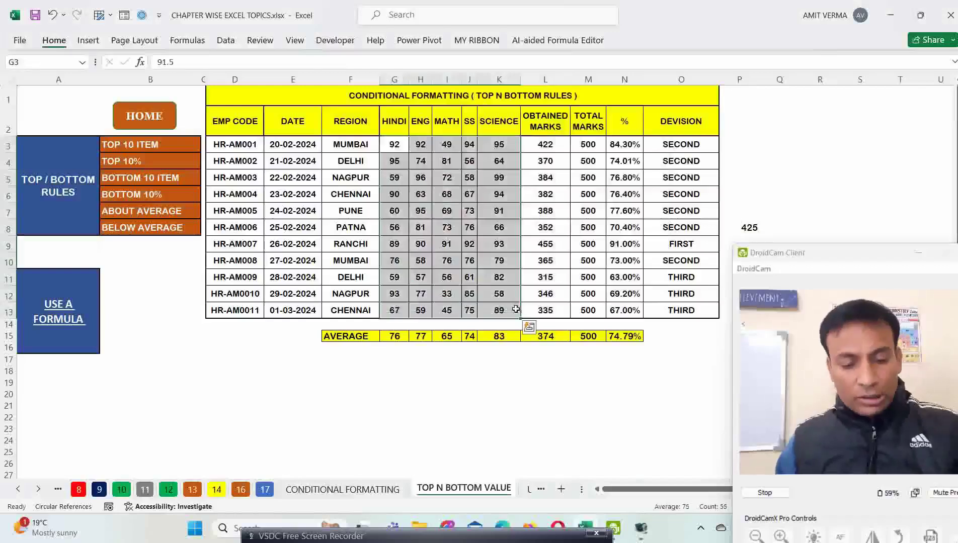
key("alt+h")
key("l")
mouse_move(626, 175)
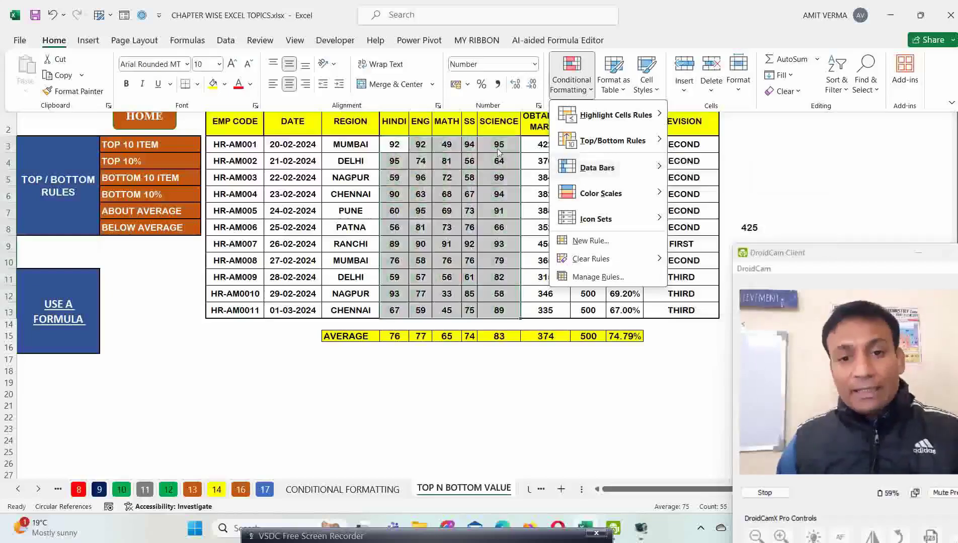
mouse_move(598, 168)
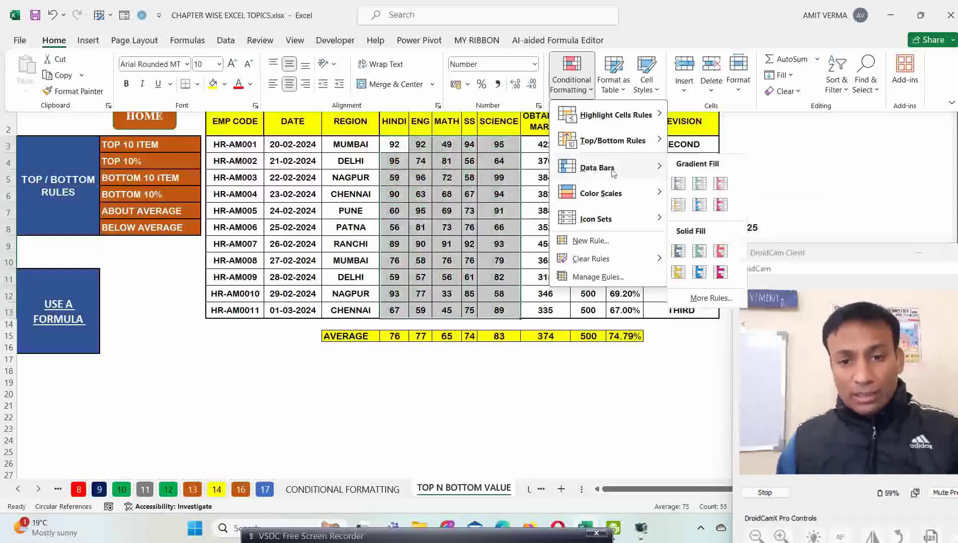
left_click(699, 184)
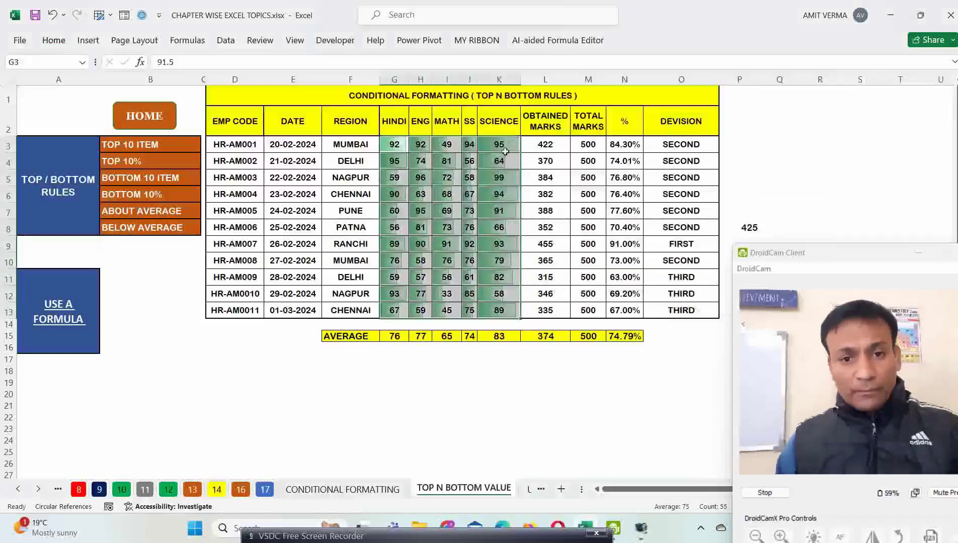
Step: Set the SCIENCE mark in K5 to 100 to test its data bar
left_click(512, 177)
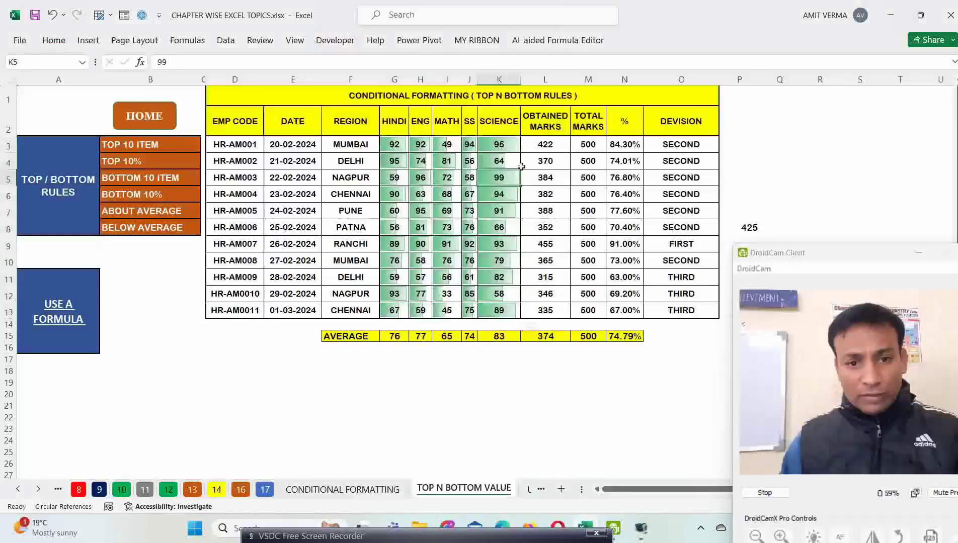
type("100")
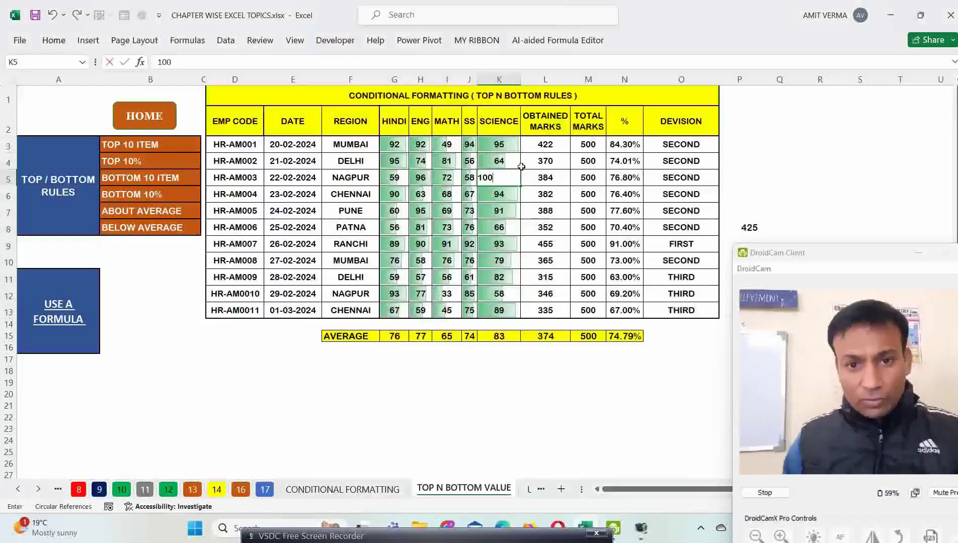
key("Return")
Step: Set the SCIENCE mark in K5 to 65 to test a shorter data bar
left_click(498, 177)
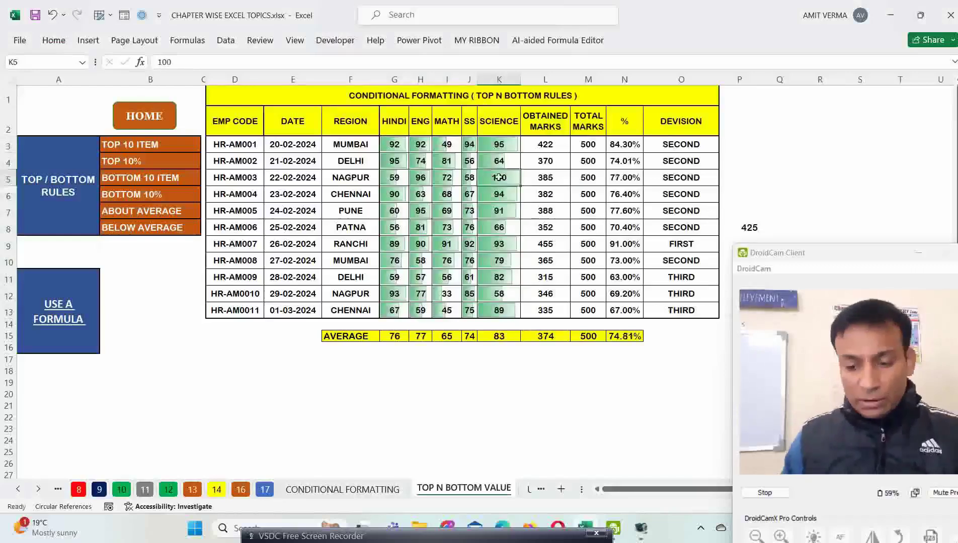
type("65")
key("Return")
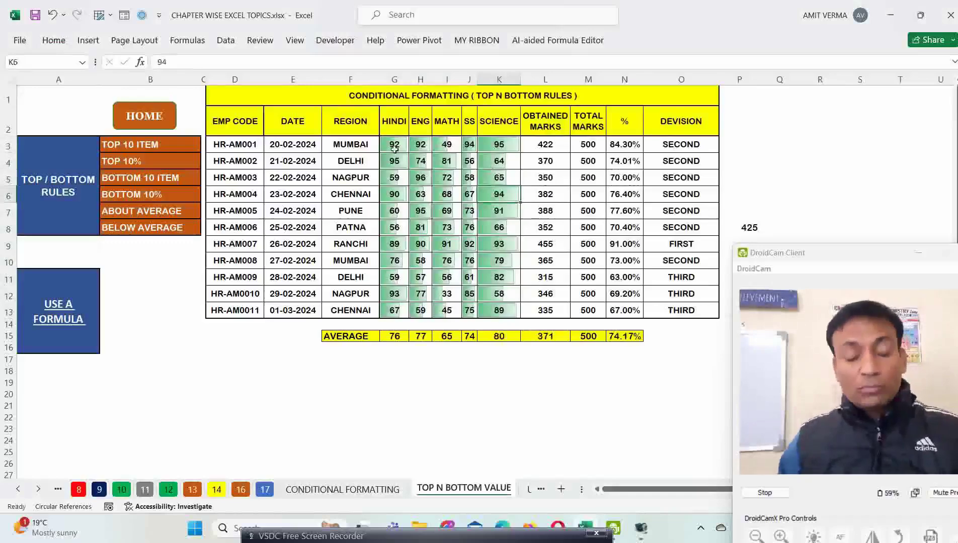
left_click_drag(394, 148, 496, 308)
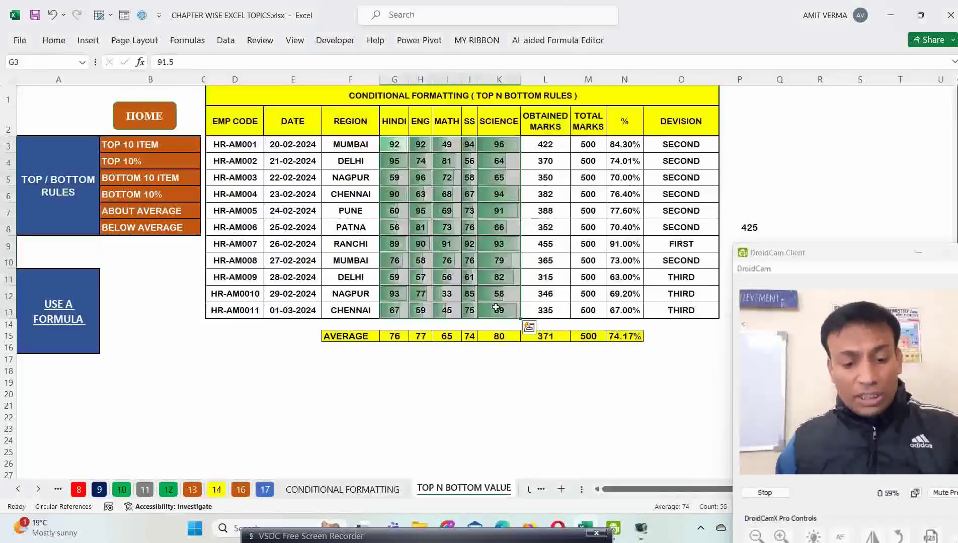
left_click(54, 40)
left_click(570, 80)
mouse_move(597, 167)
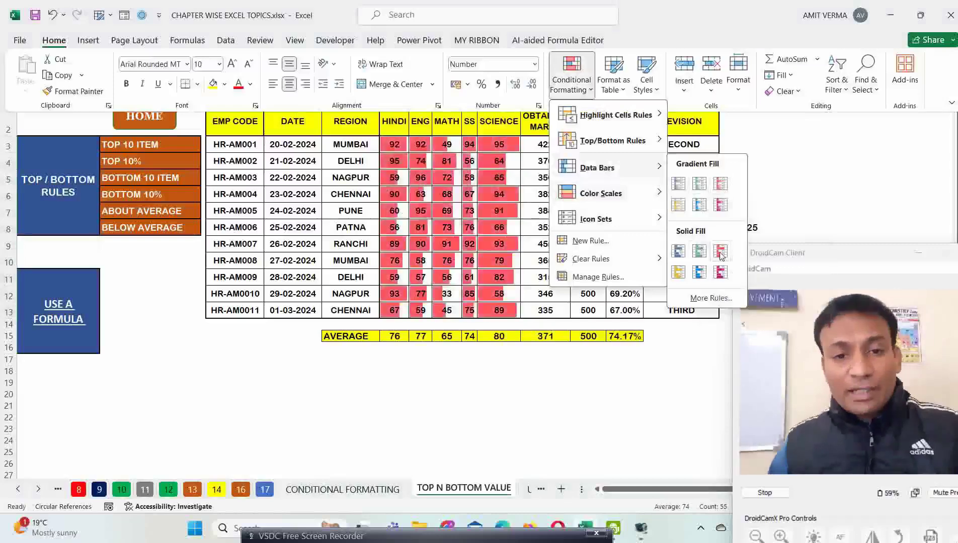
left_click(710, 298)
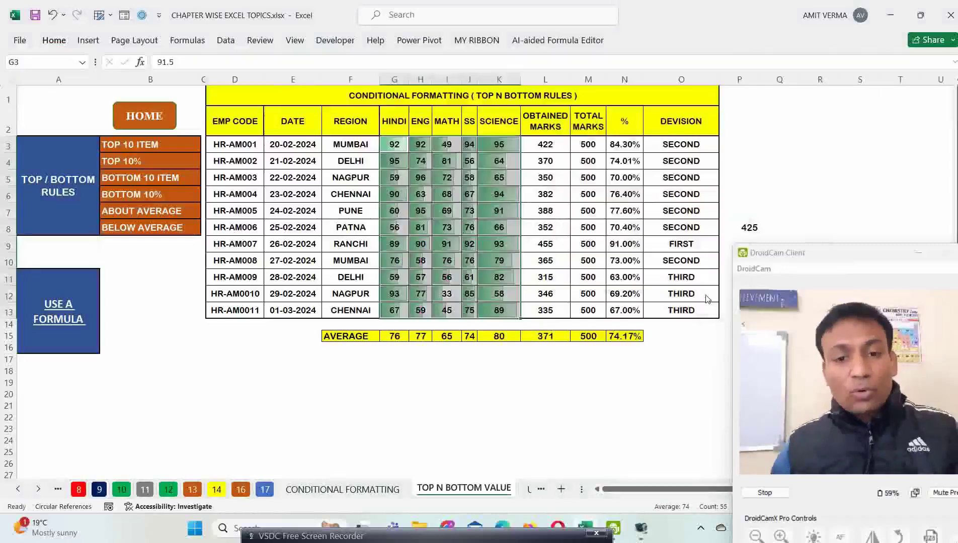
left_click_drag(368, 84, 650, 86)
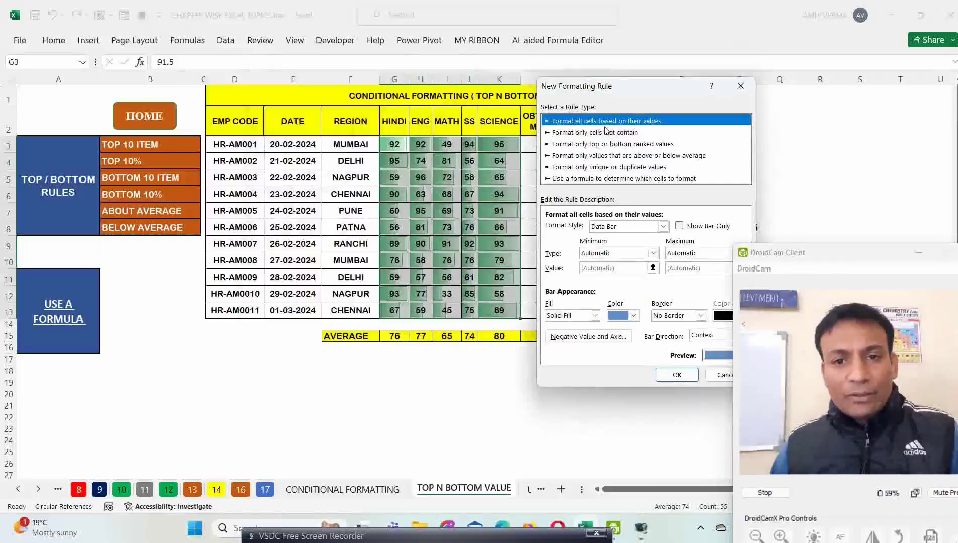
left_click(607, 167)
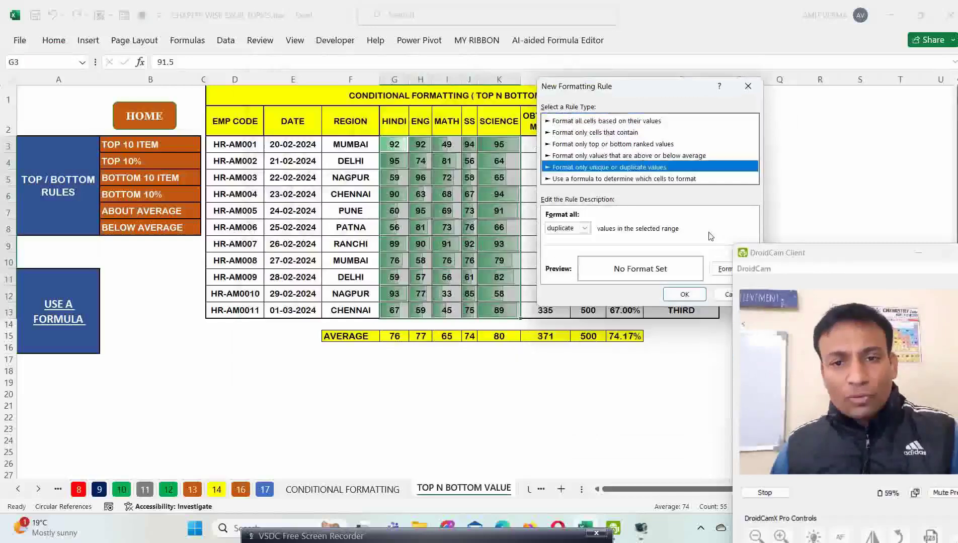
left_click(725, 295)
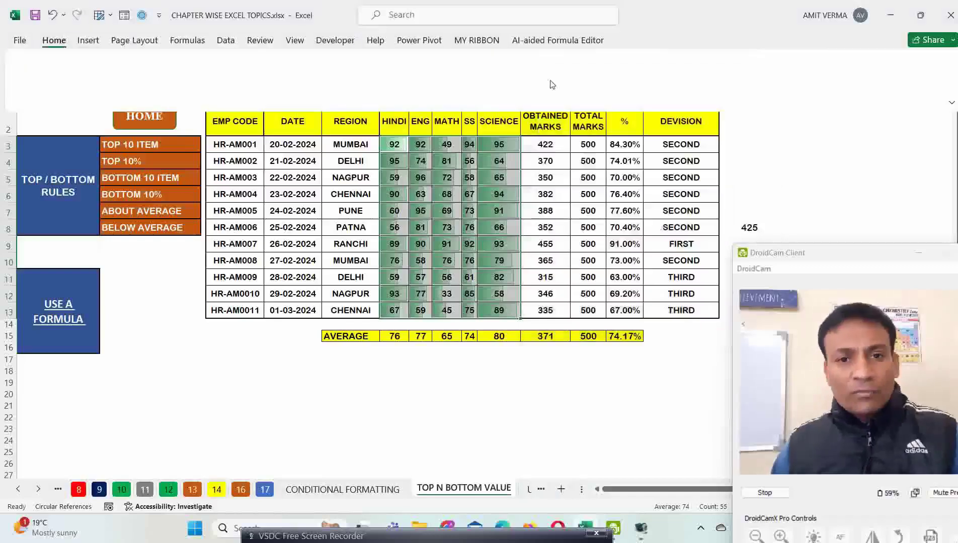
Step: Set up a new formatting rule for G3:K13 that formats all cells based on their values with a 3-Color Scale
left_click(553, 85)
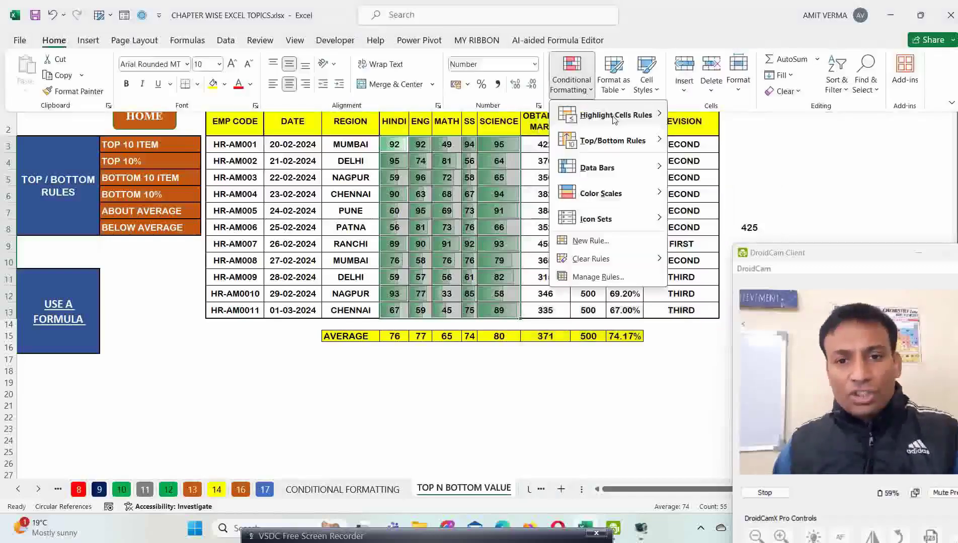
left_click(587, 244)
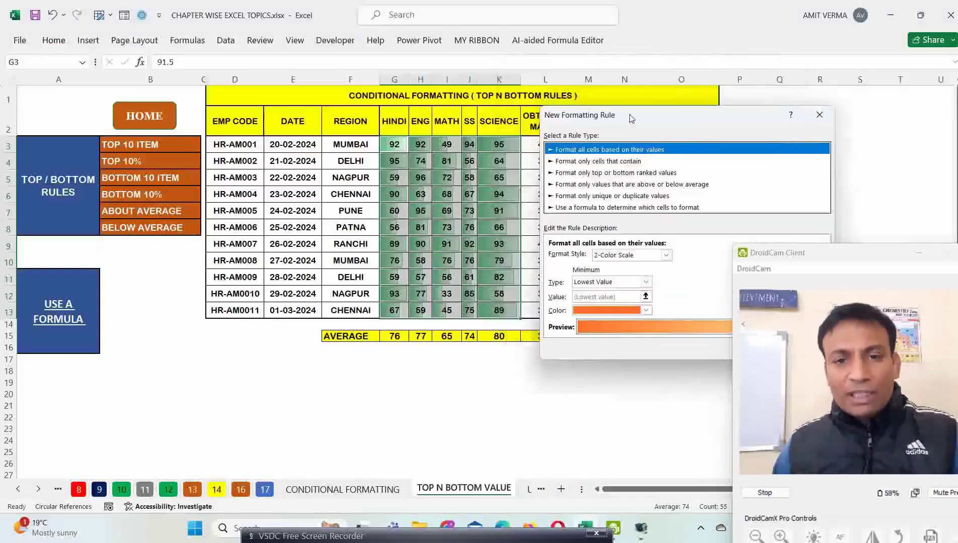
left_click_drag(631, 118, 618, 118)
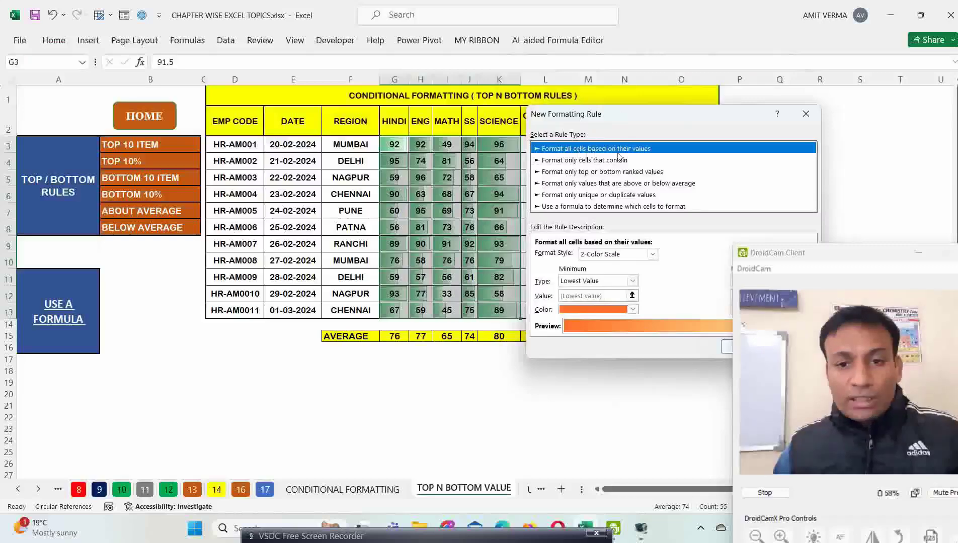
left_click_drag(631, 127, 178, 132)
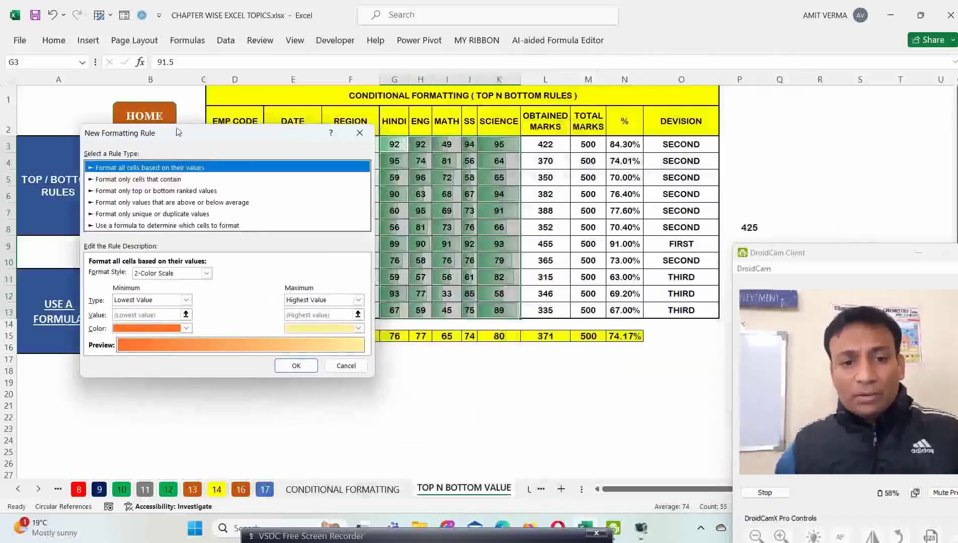
left_click(206, 275)
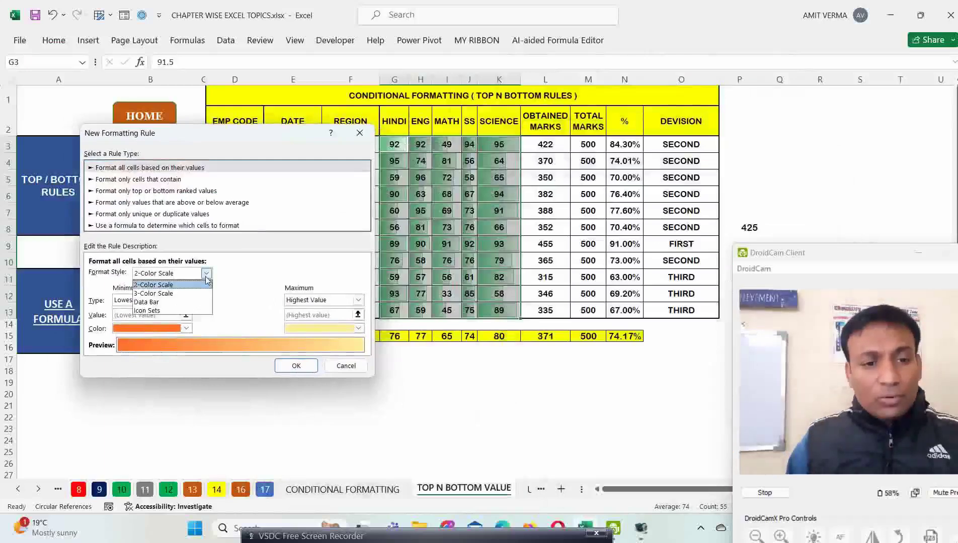
left_click(201, 294)
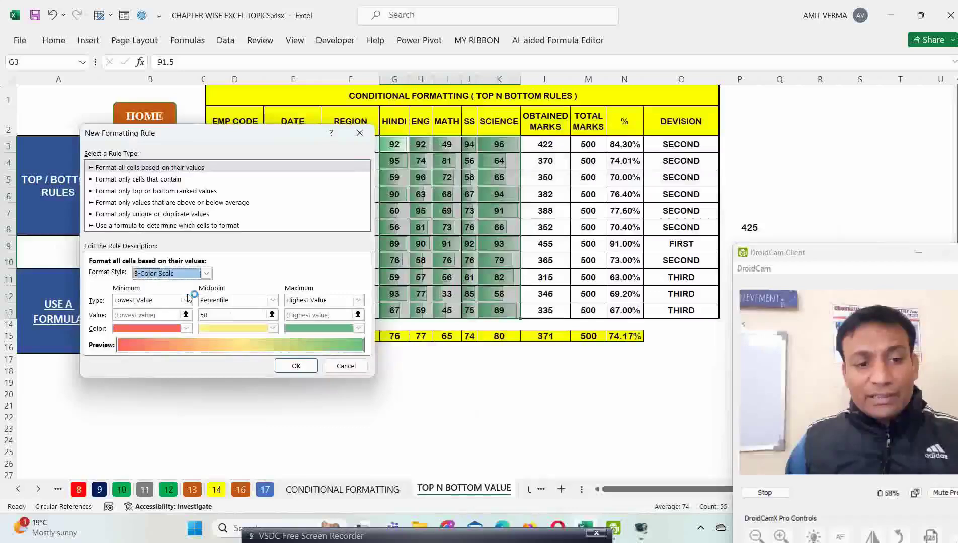
Step: Colour the 3-color scale green for the maximum, light green for the midpoint and pale green for the minimum, and apply the rule
left_click(352, 328)
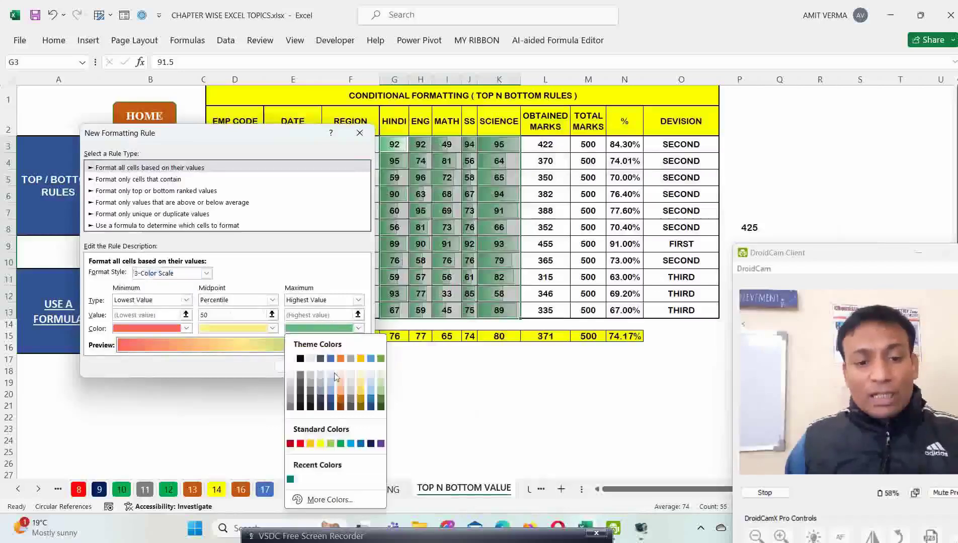
left_click(341, 443)
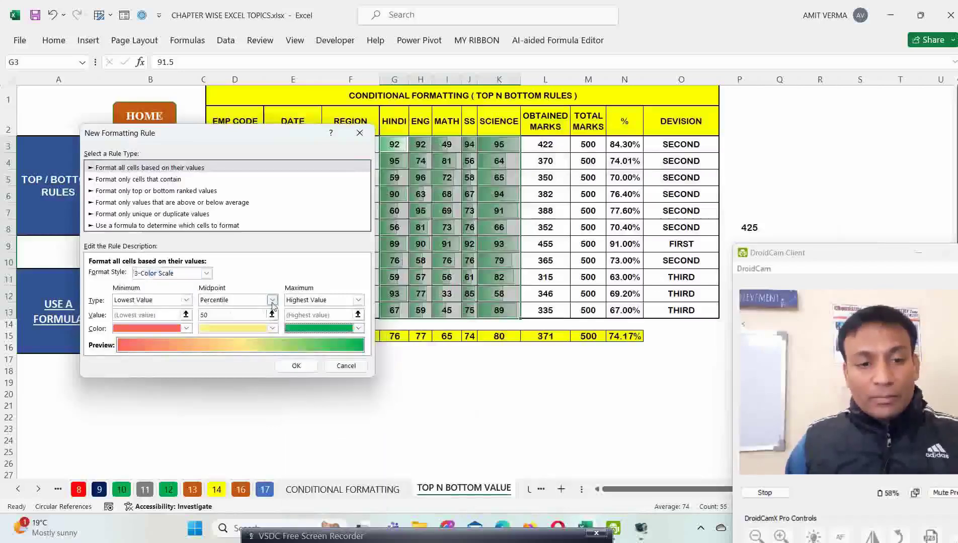
left_click(271, 329)
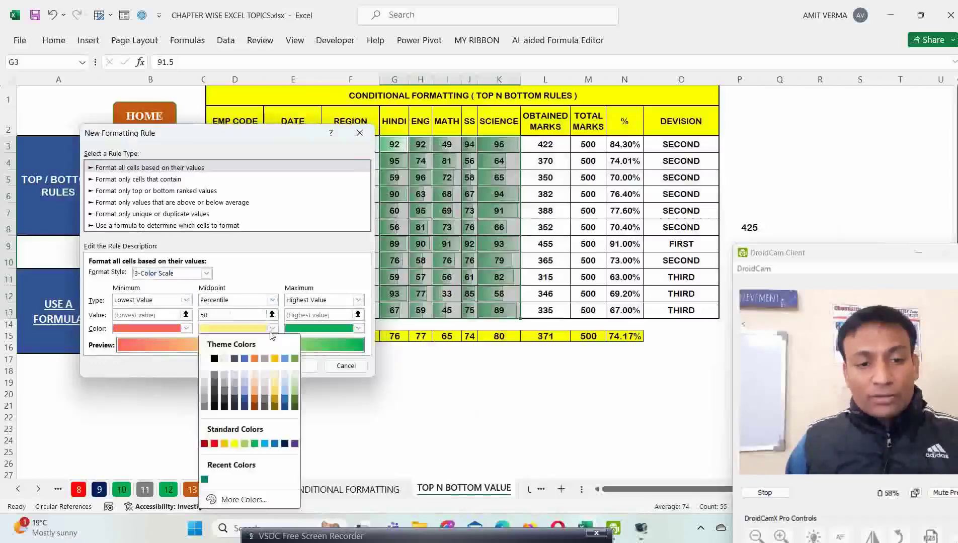
left_click(244, 444)
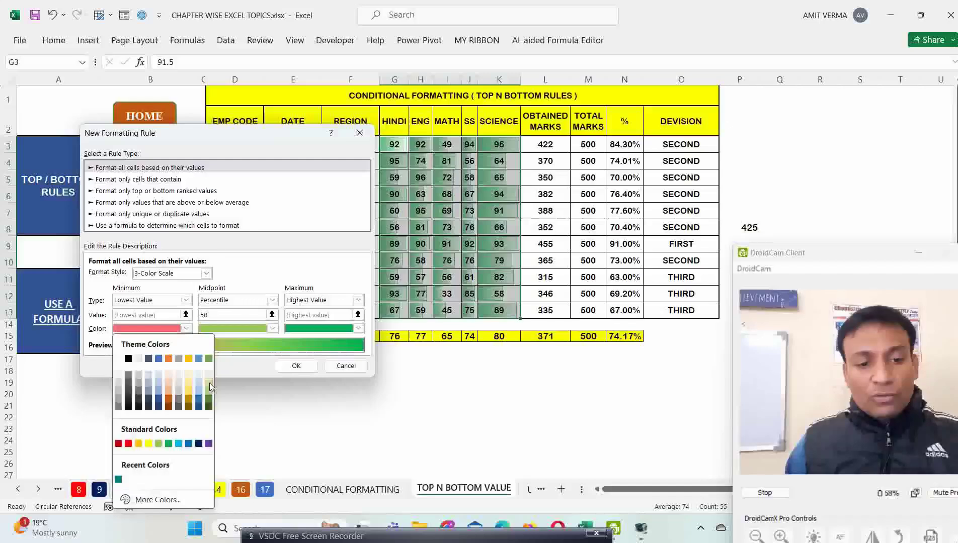
left_click(209, 384)
left_click(296, 366)
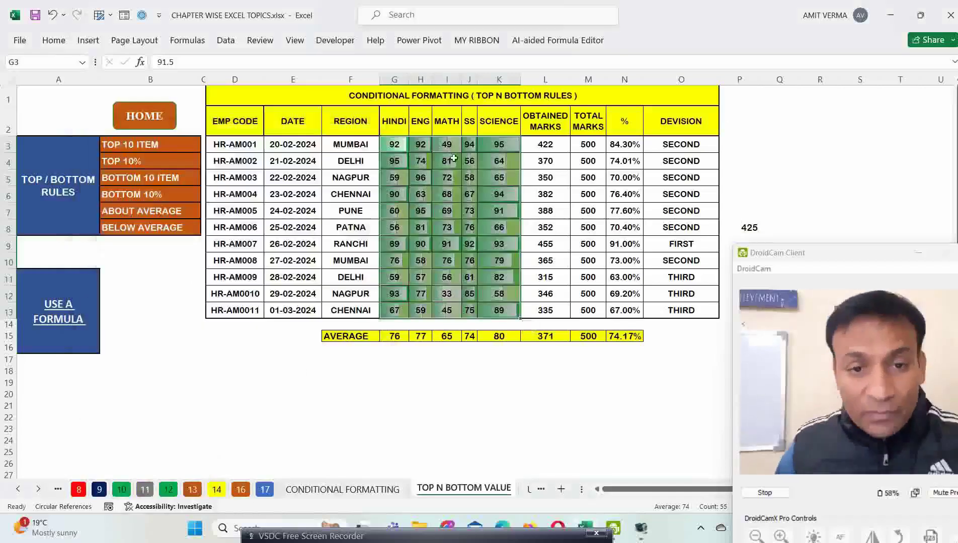
Step: Apply a new formatting rule to the marks in G3:K13 with the 2-Color Scale style and its default colors
key("alt+h")
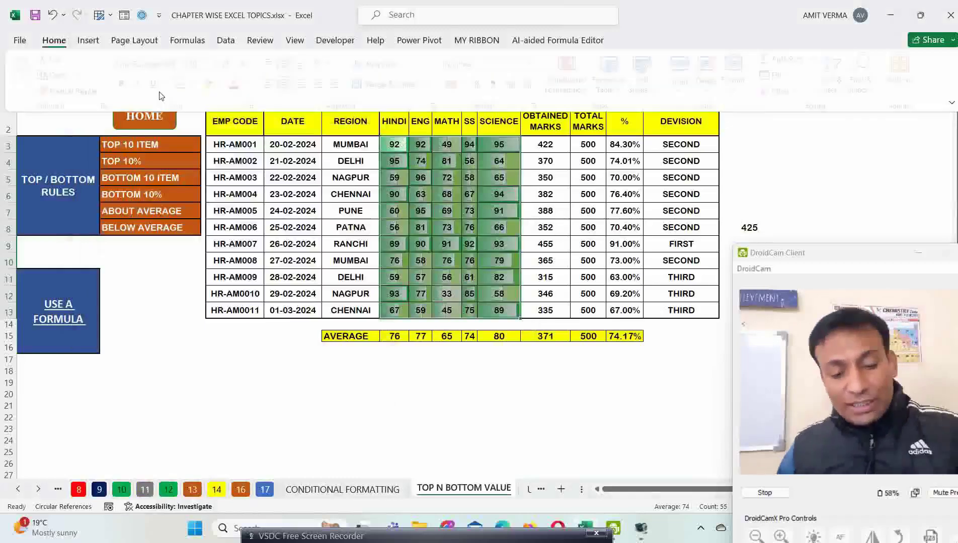
key("l")
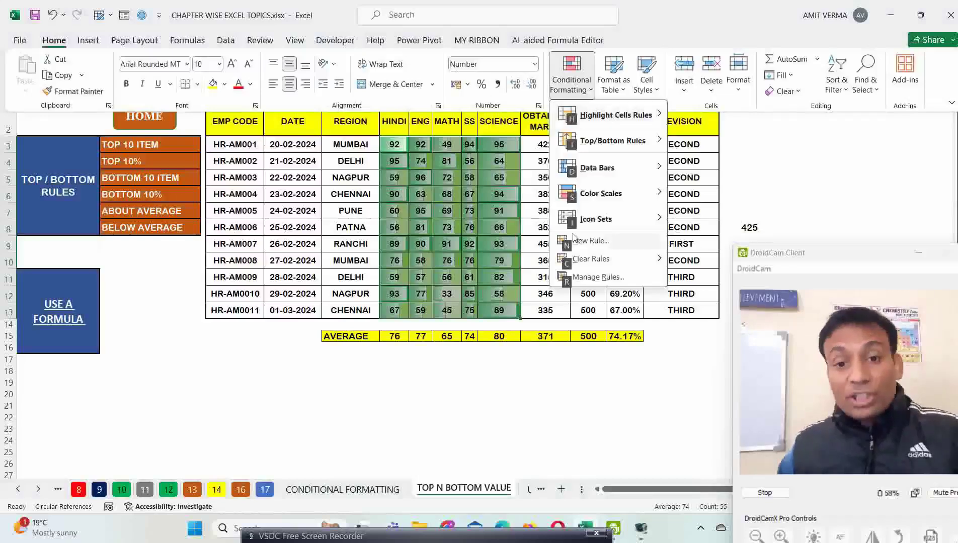
left_click(620, 170)
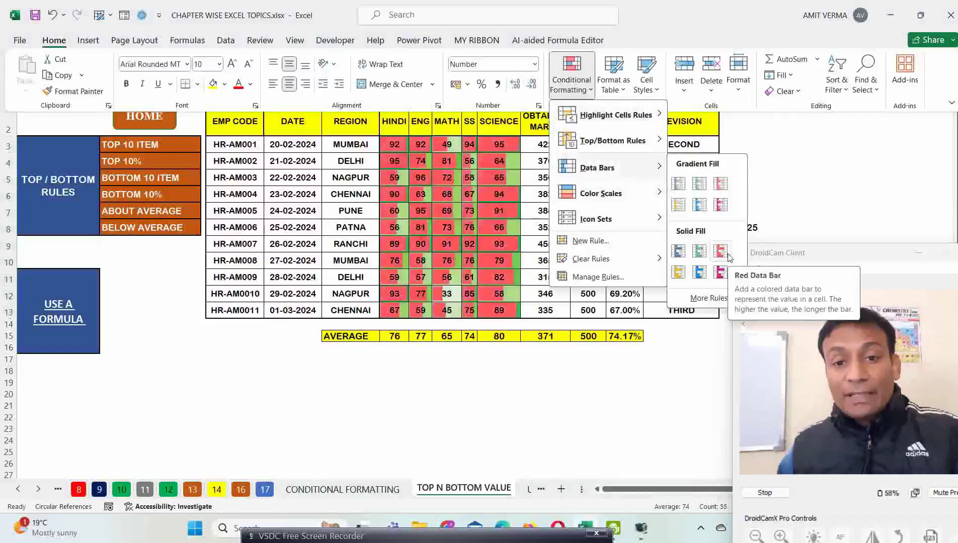
left_click(676, 297)
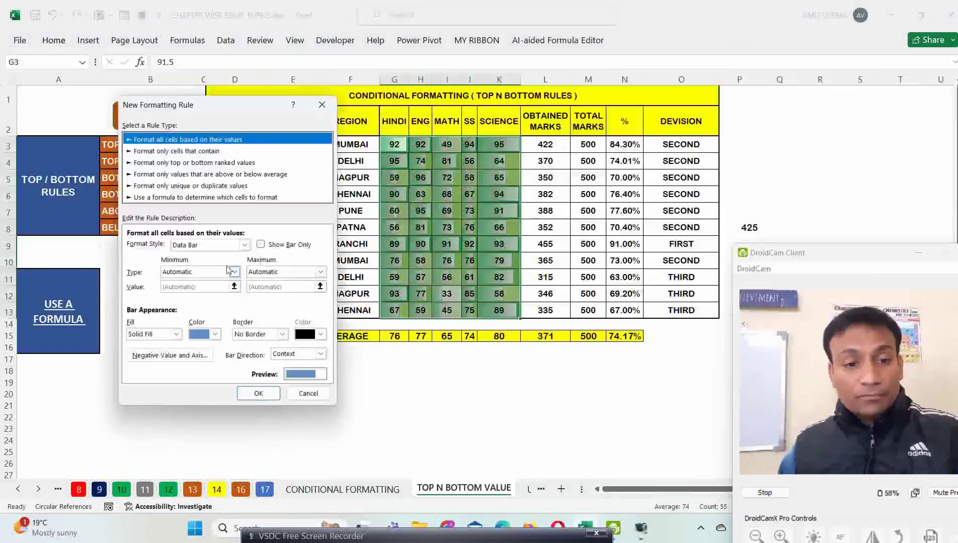
left_click(244, 247)
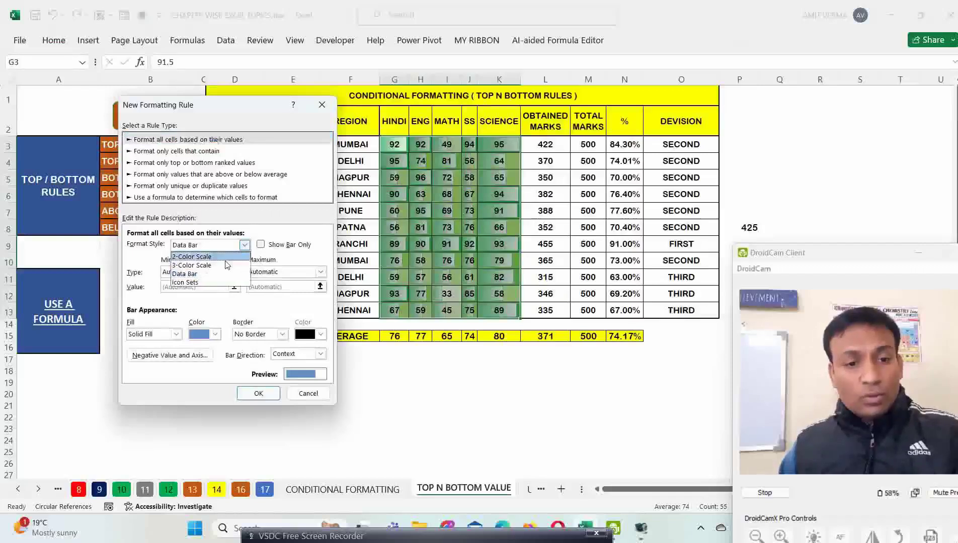
left_click(225, 259)
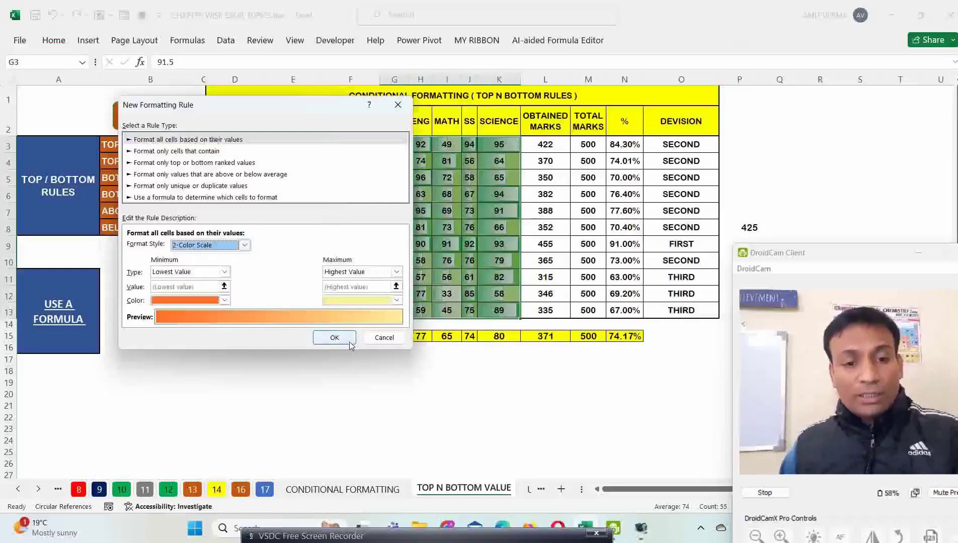
left_click(338, 338)
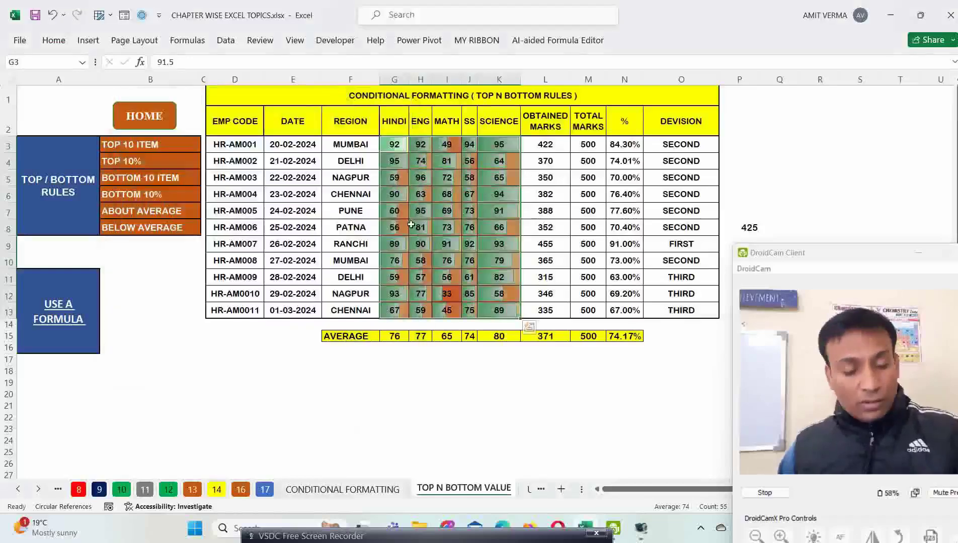
Step: Start a custom data bar rule for the marks in G3:K13, trying Gradient Fill and returning to Solid Fill
key("alt+h")
key("l")
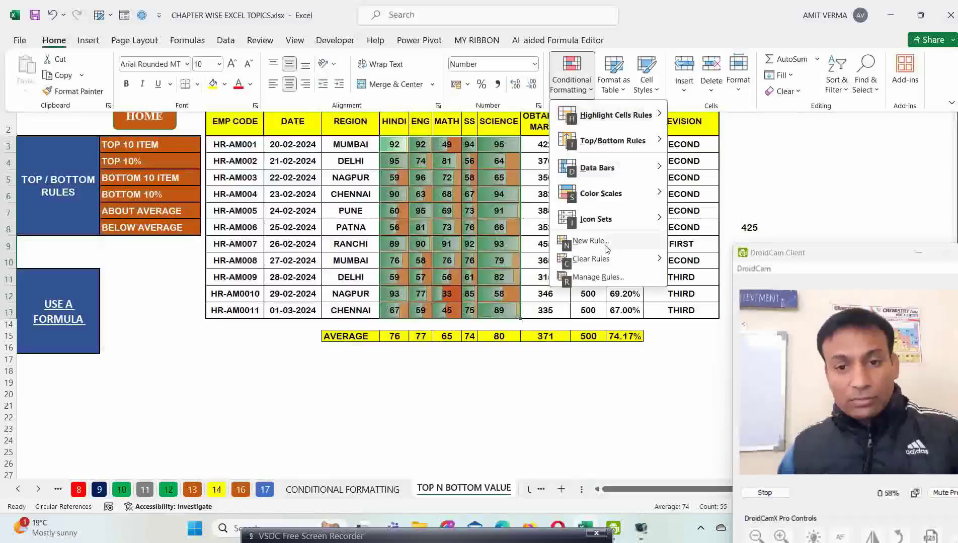
mouse_move(624, 168)
left_click(694, 298)
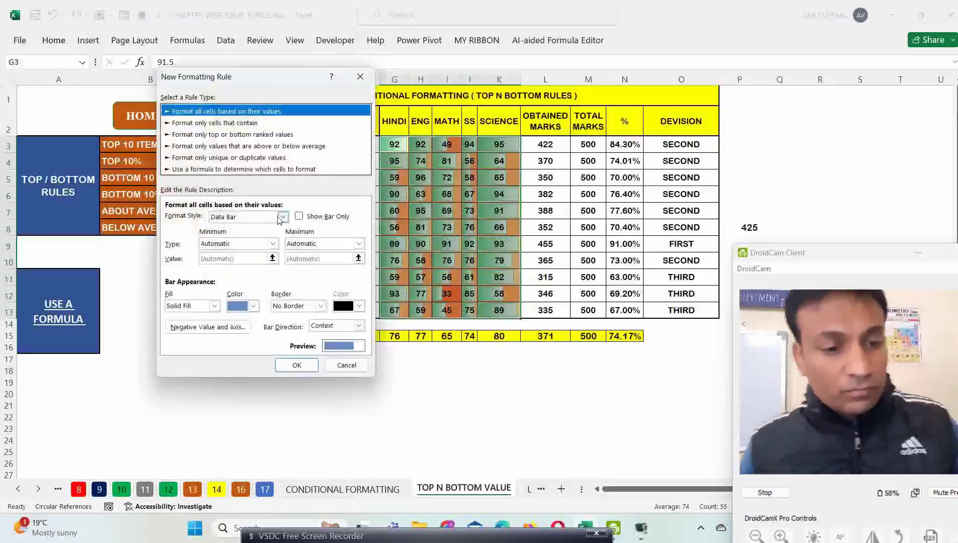
left_click(214, 305)
left_click(208, 327)
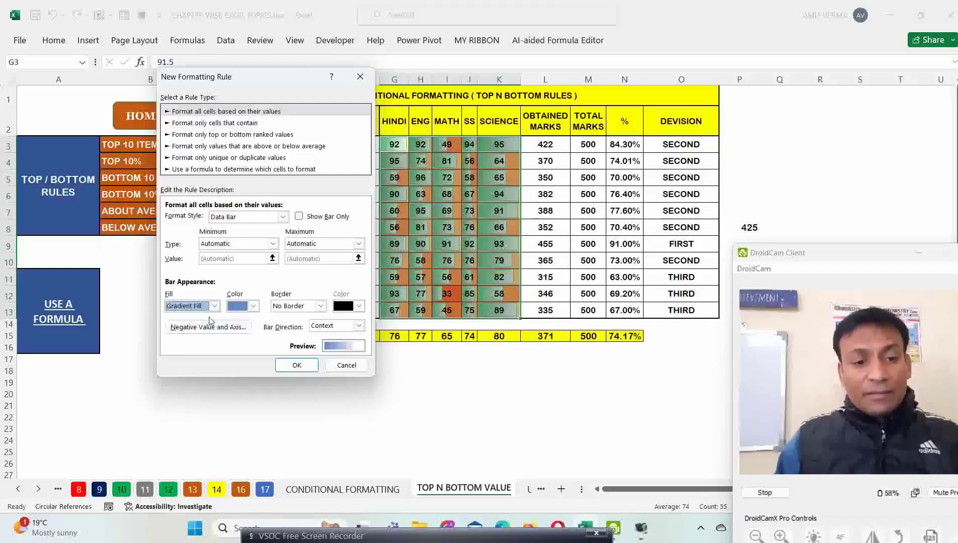
left_click(215, 306)
left_click(207, 317)
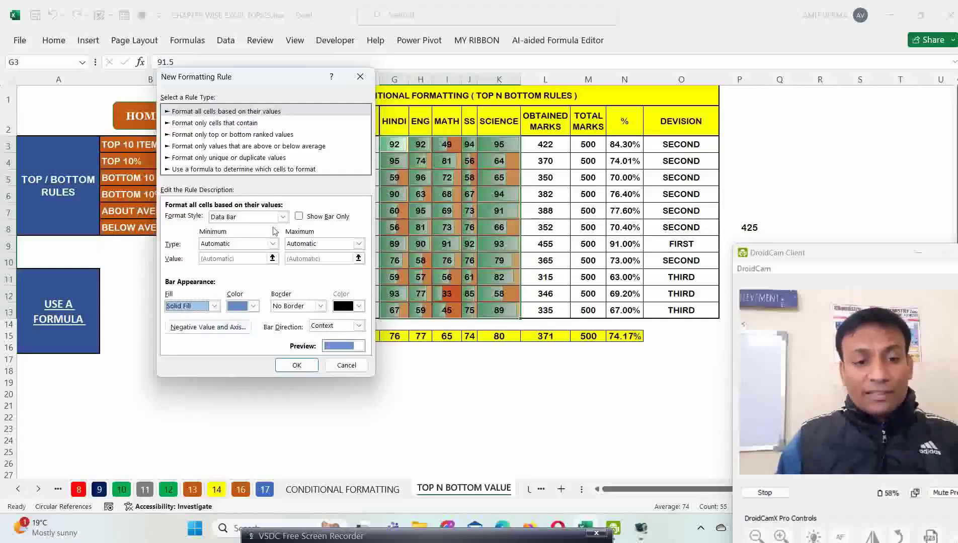
Step: Try the 2-Color Scale and 3-Color Scale format styles in the rule and return to Data Bar
left_click(283, 217)
left_click(270, 229)
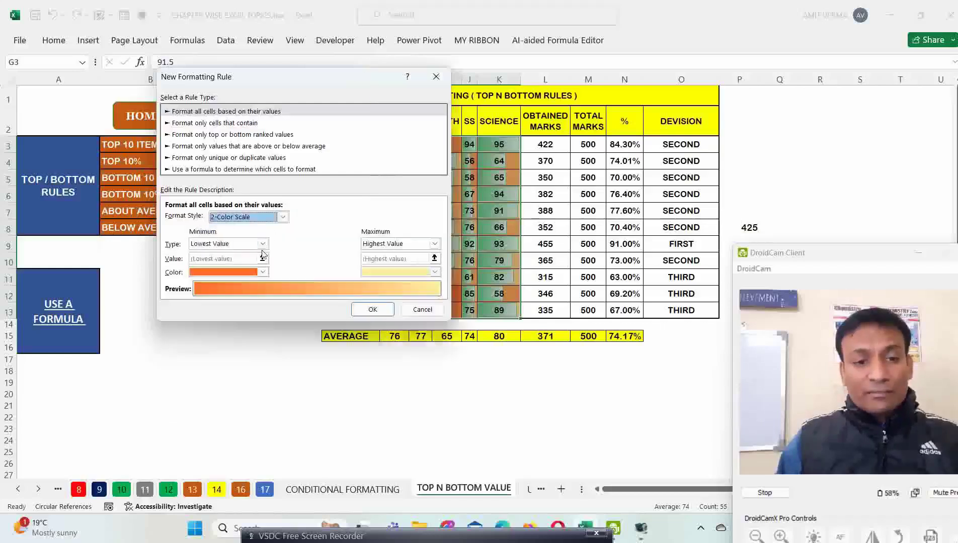
left_click(282, 217)
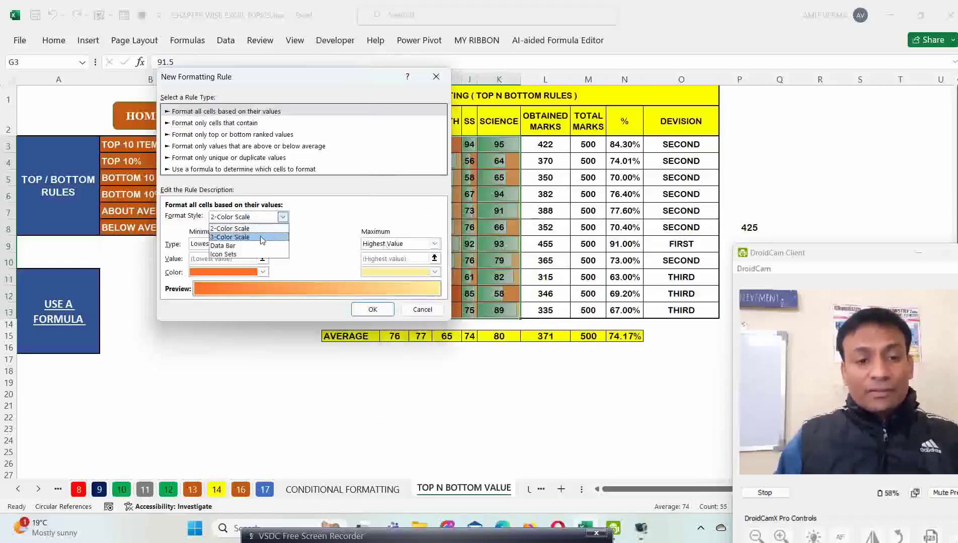
left_click(262, 238)
left_click(283, 217)
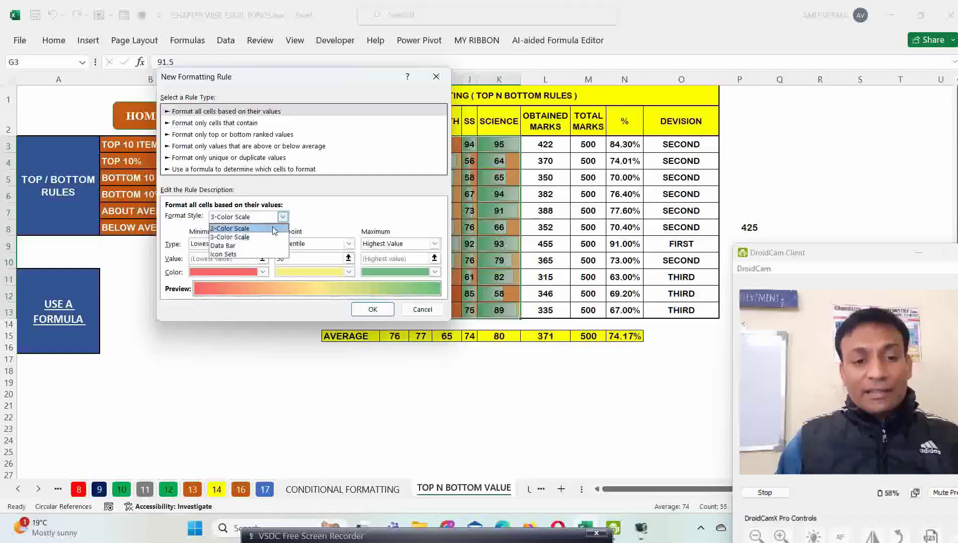
left_click(261, 247)
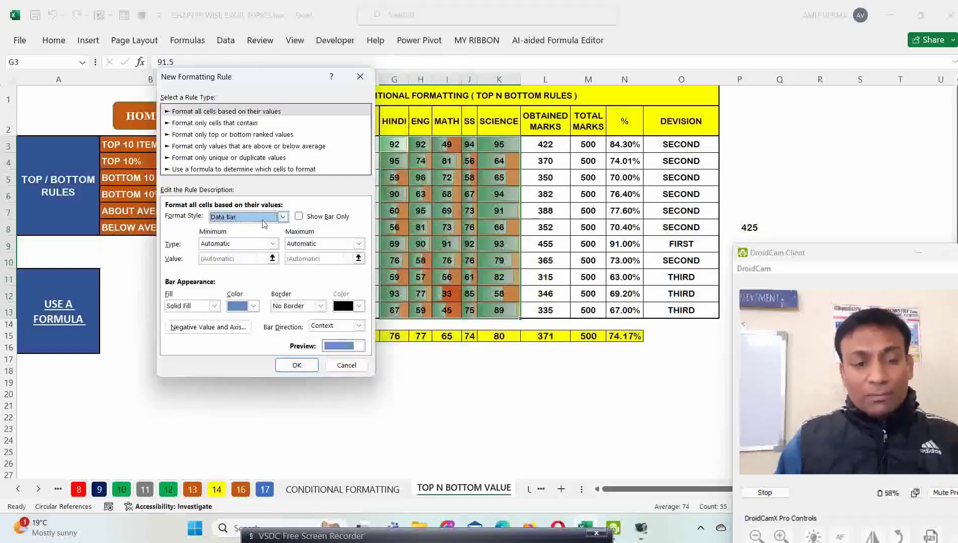
Step: Make the data bar rule show bars only and try Gradient Fill for the bars
left_click(302, 221)
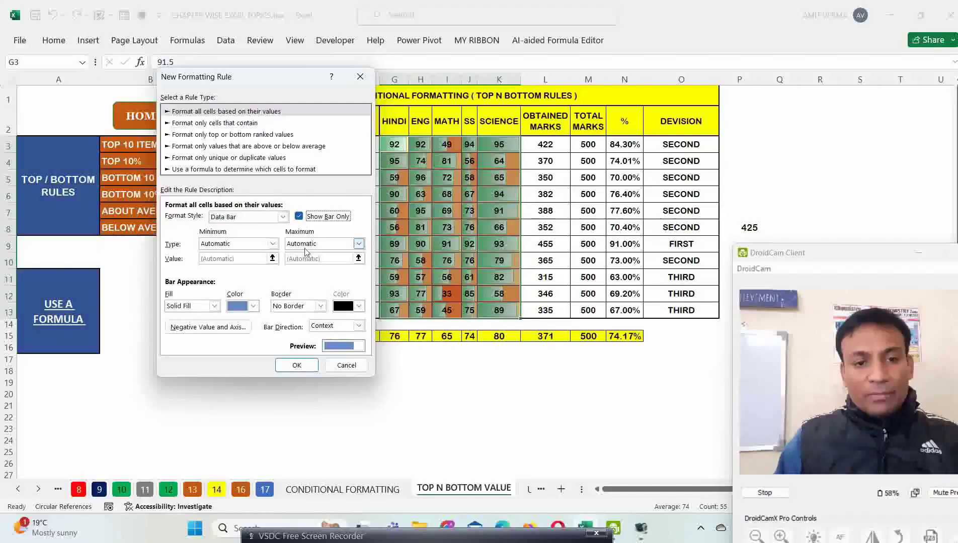
left_click(215, 306)
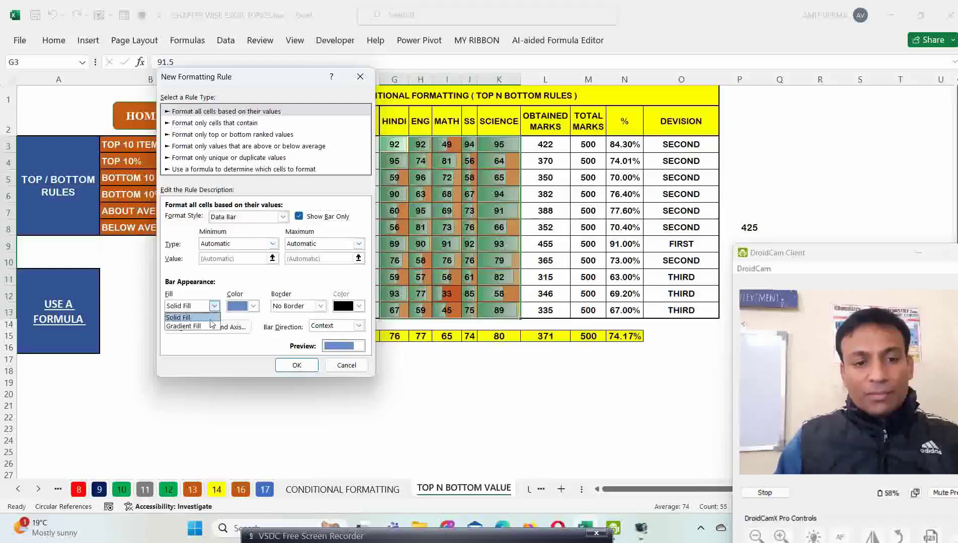
left_click(183, 326)
left_click(251, 310)
left_click(253, 308)
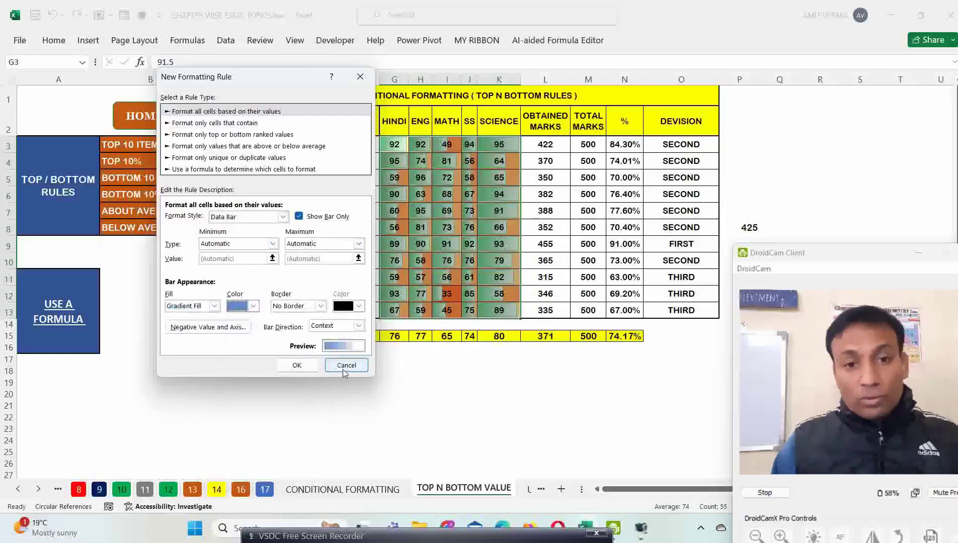
Step: Give the data bars a green Solid Fill with a Solid Border and apply the rule to the marks
left_click(215, 306)
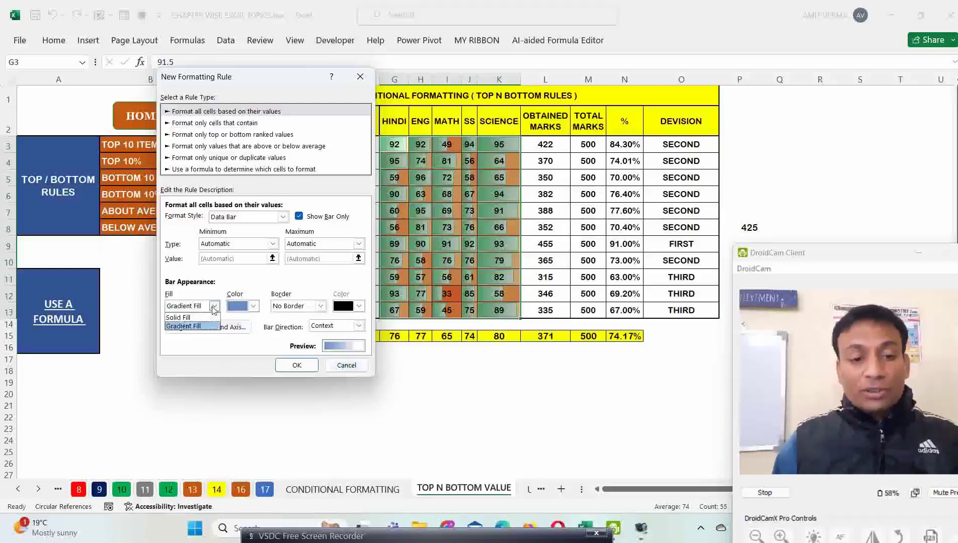
left_click(181, 317)
left_click(253, 306)
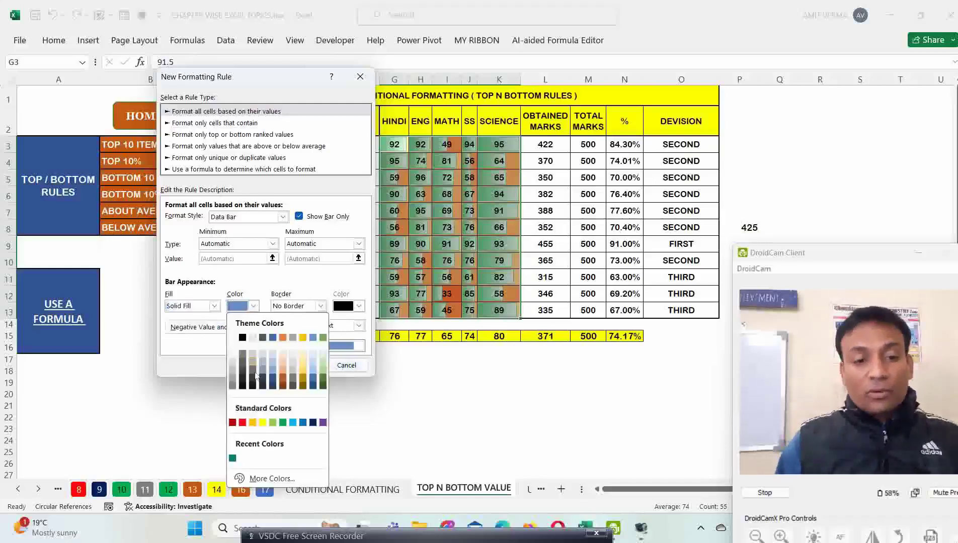
left_click(283, 423)
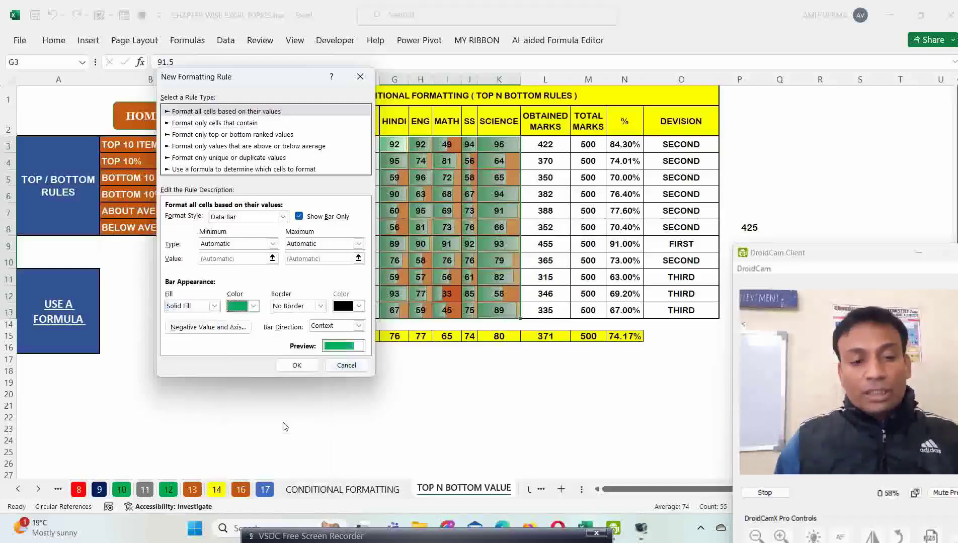
left_click(319, 306)
left_click(315, 326)
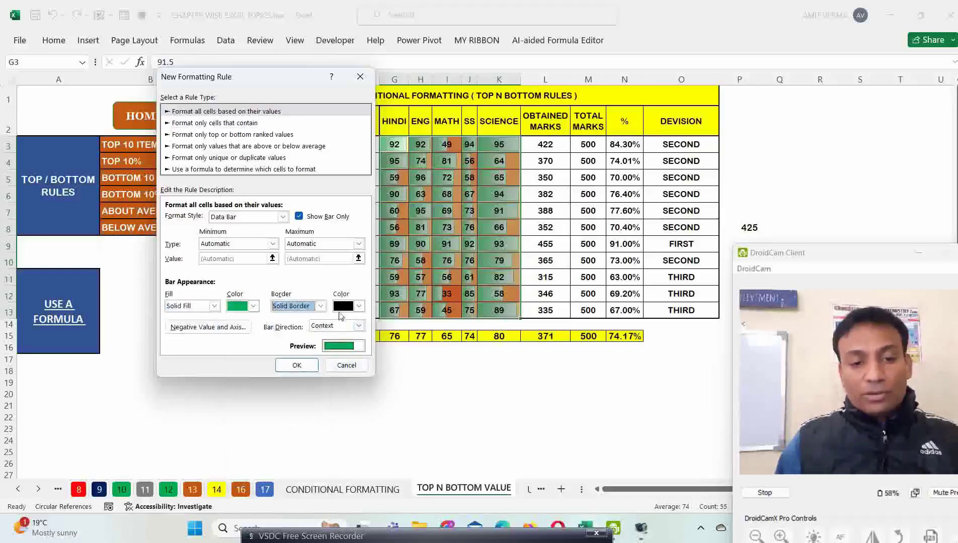
left_click(296, 365)
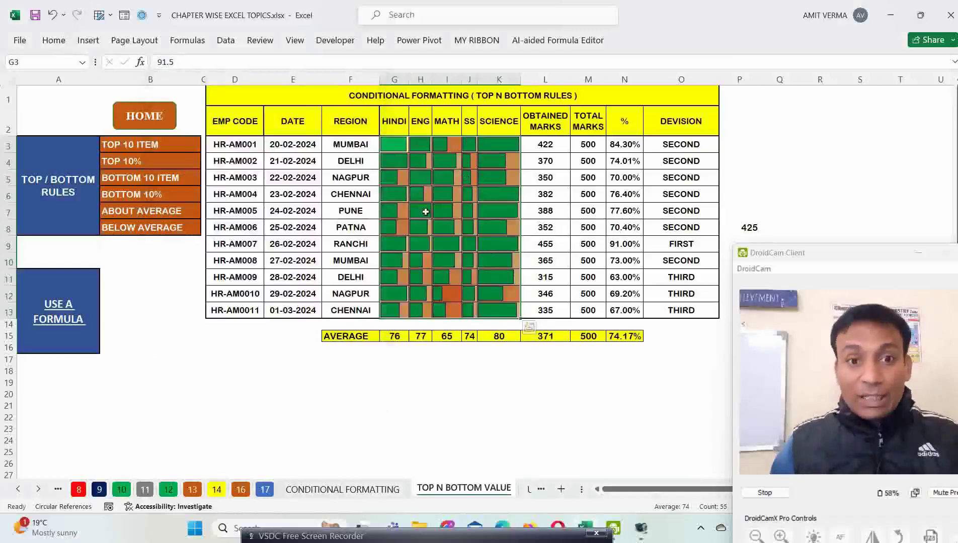
key("alt+h")
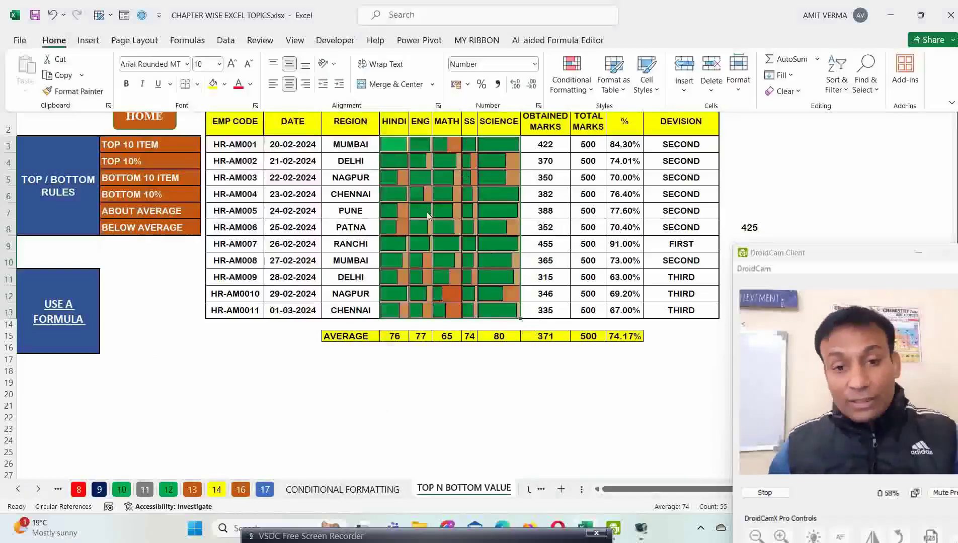
key("l")
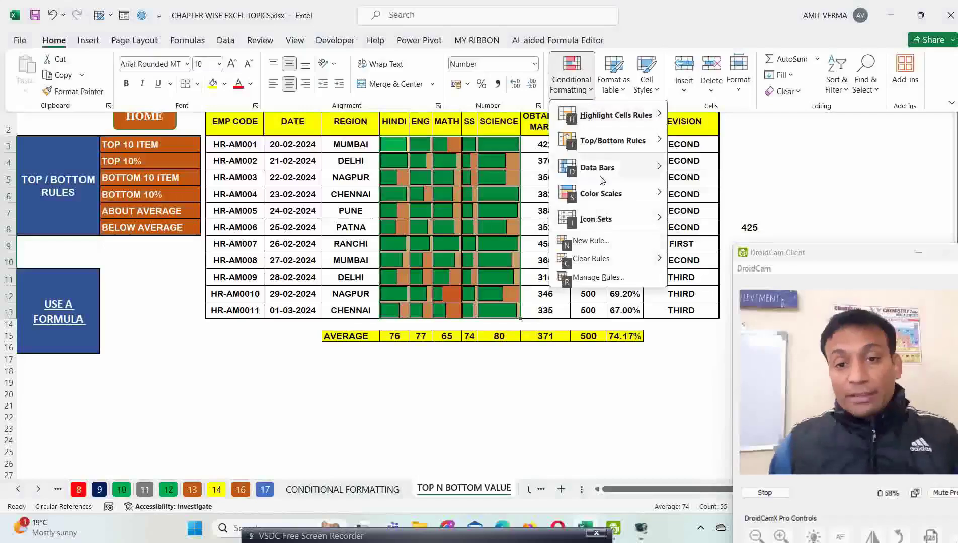
mouse_move(599, 168)
left_click(697, 308)
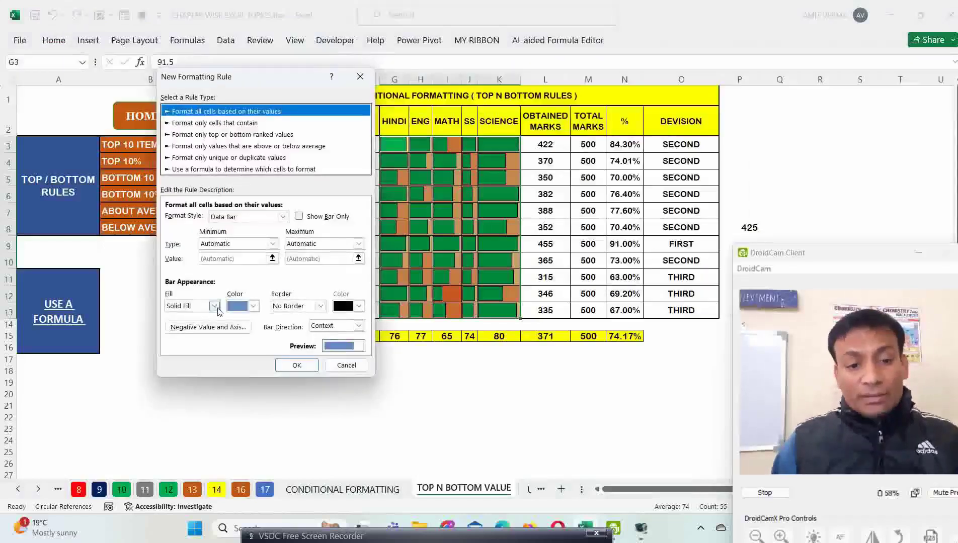
key("Escape")
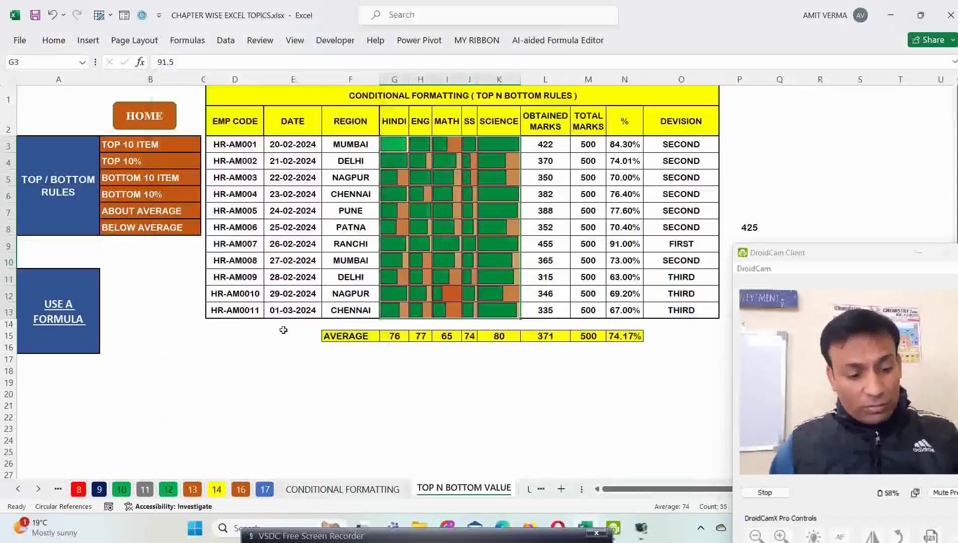
Step: Undo the green bar-only data bar rule on the marks in G3:K13
key("ctrl+z")
Step: Examine the Icon Sets format style options in a new formatting rule for the marks and cancel the rule
left_click(53, 41)
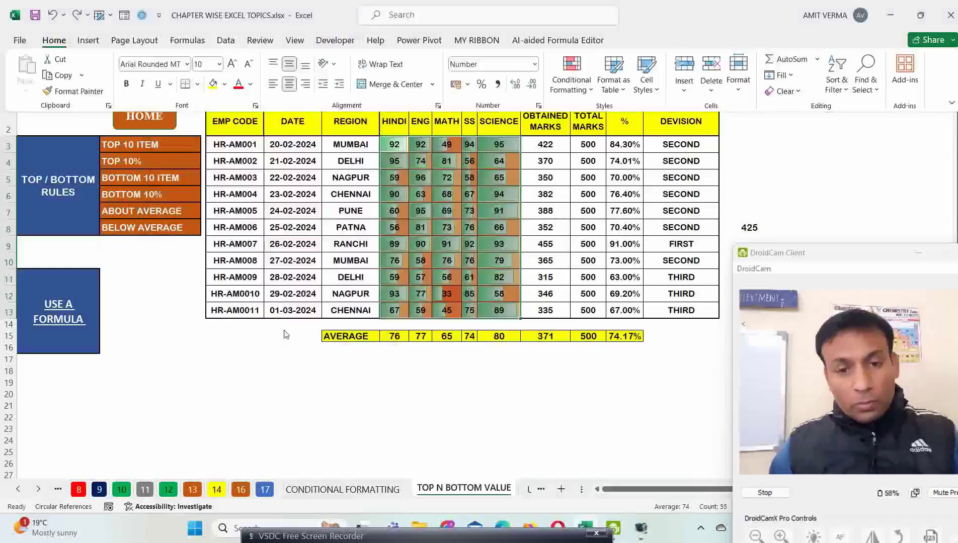
left_click(571, 80)
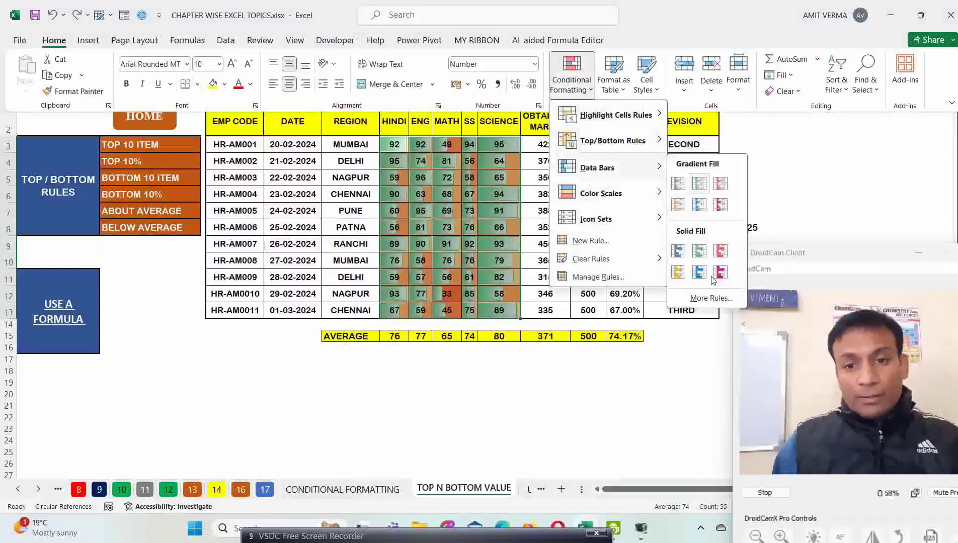
left_click(690, 298)
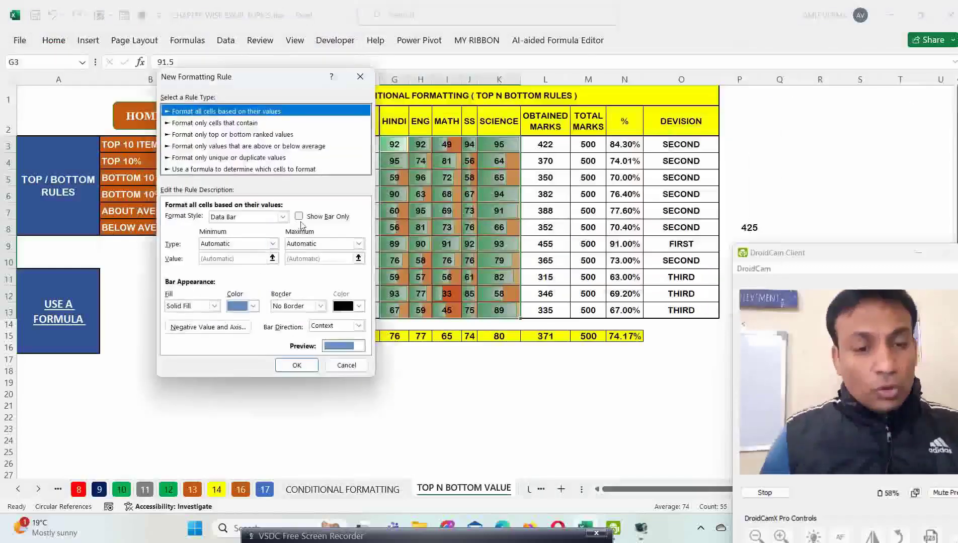
left_click(282, 217)
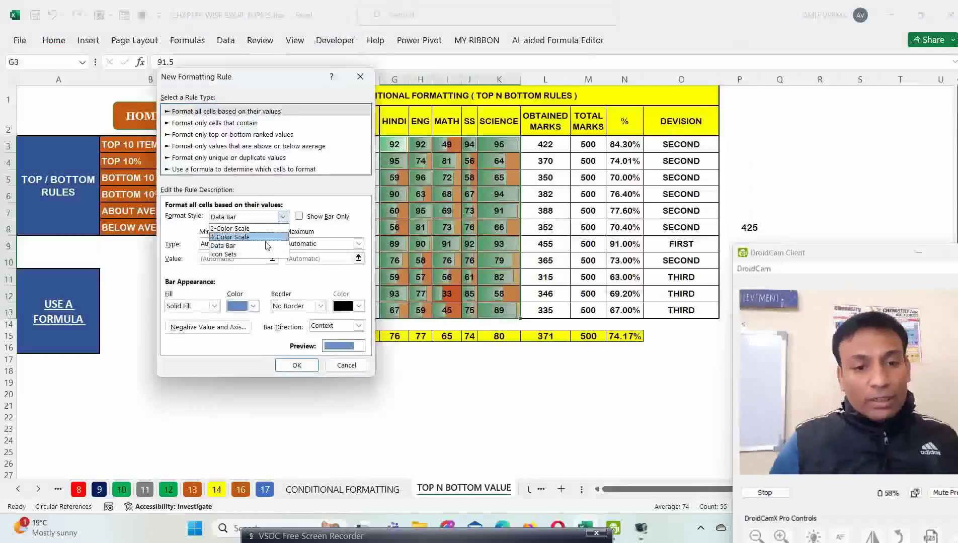
left_click(259, 257)
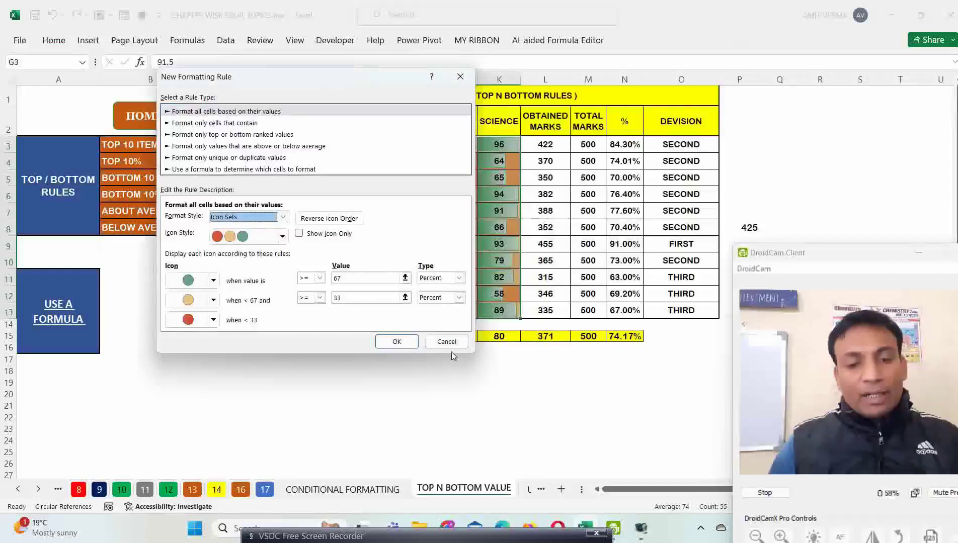
left_click(446, 341)
Step: Start a new formatting rule for the obtained marks in L3:L13 with the Icon Sets format style
left_click_drag(561, 144, 552, 308)
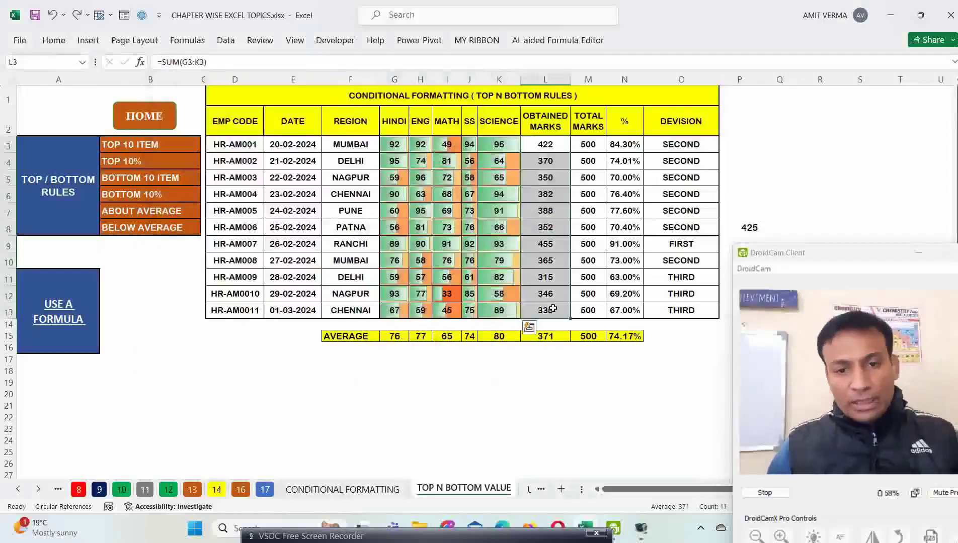
key("alt+h")
key("l")
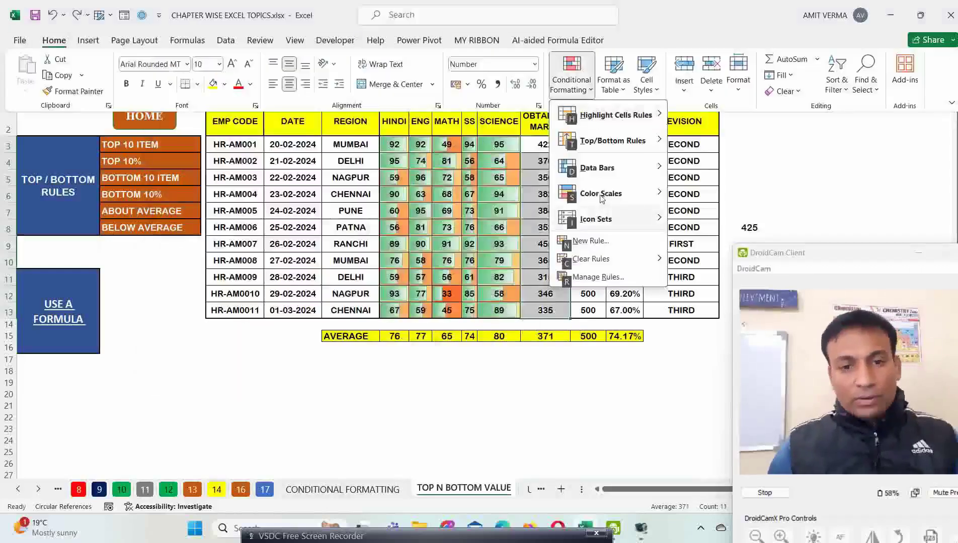
mouse_move(609, 169)
left_click(711, 298)
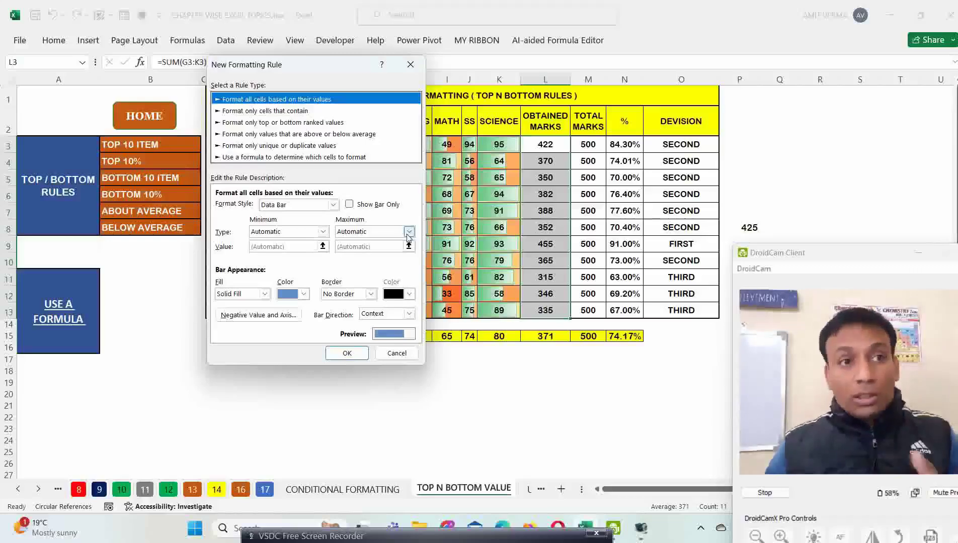
left_click(333, 205)
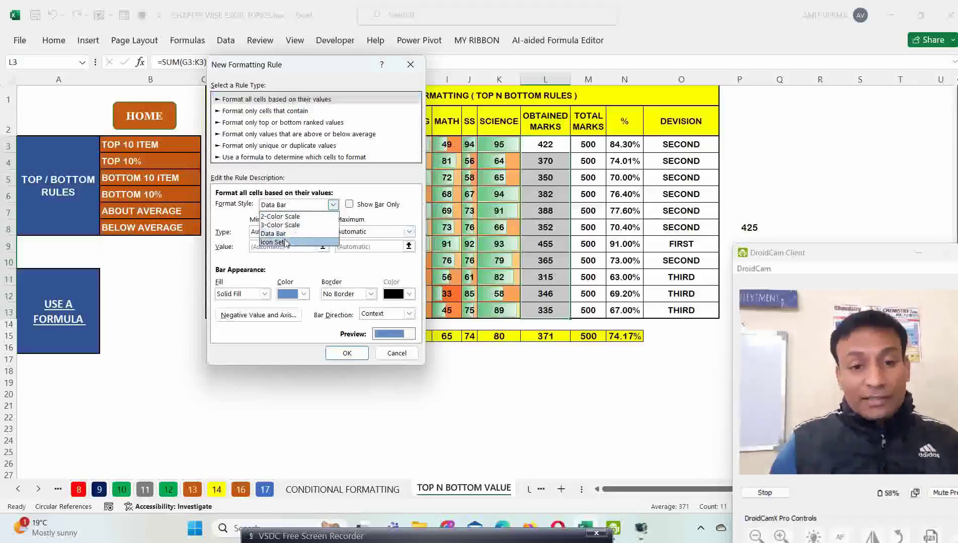
left_click(284, 242)
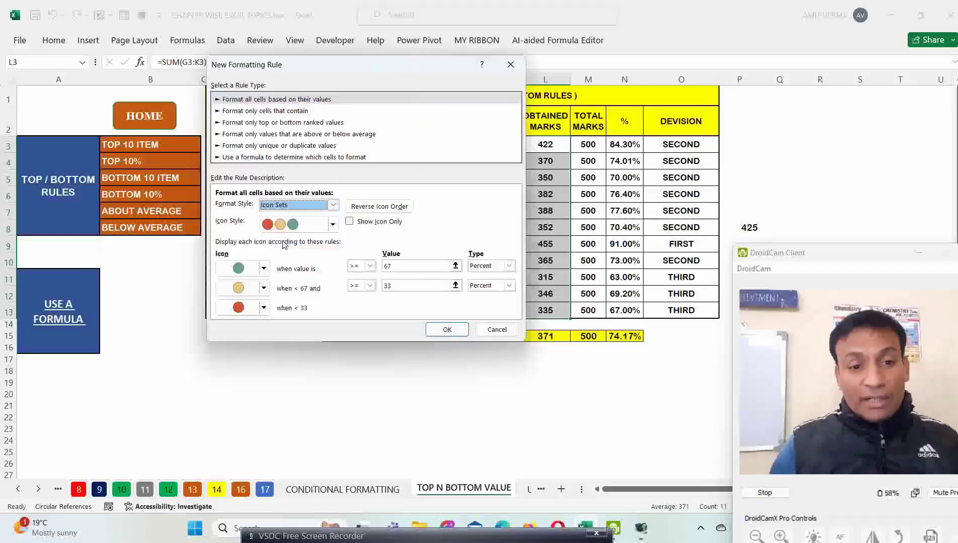
Step: Choose the three colored arrows icon style and apply the rule to the obtained marks
left_click(332, 224)
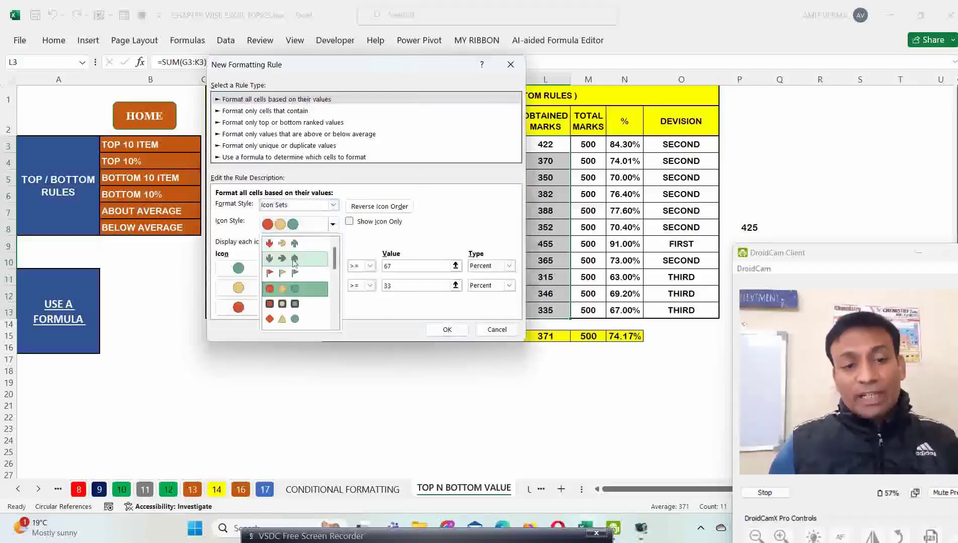
left_click(294, 259)
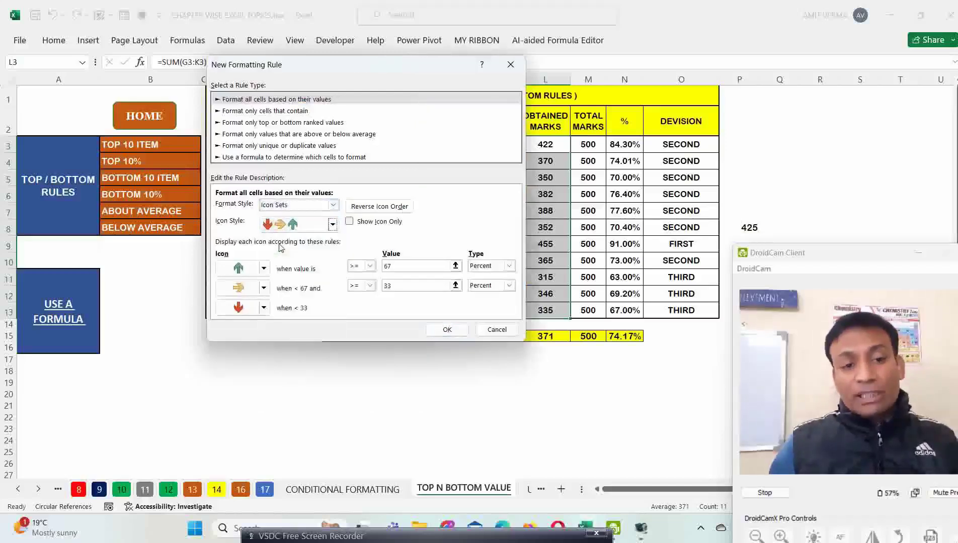
left_click(447, 329)
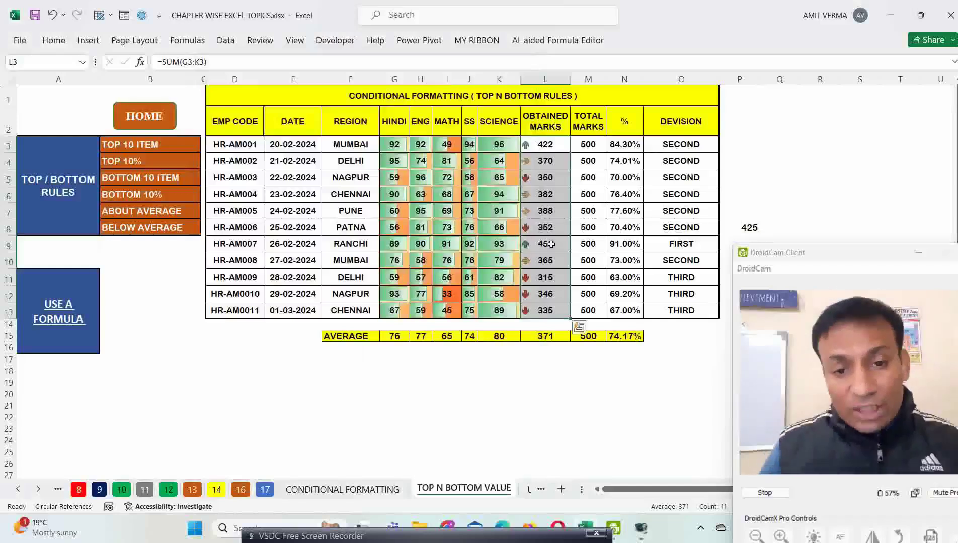
left_click(548, 267)
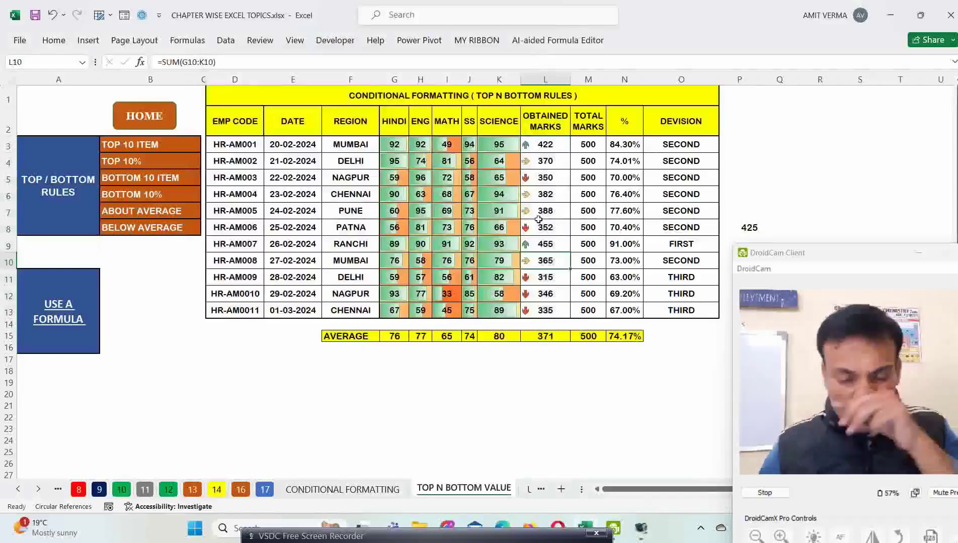
Step: Set up another Icon Sets rule for the obtained marks in L3:L13 with the five gray arrows icon style
left_click_drag(547, 145, 550, 312)
key("alt+h")
key("l")
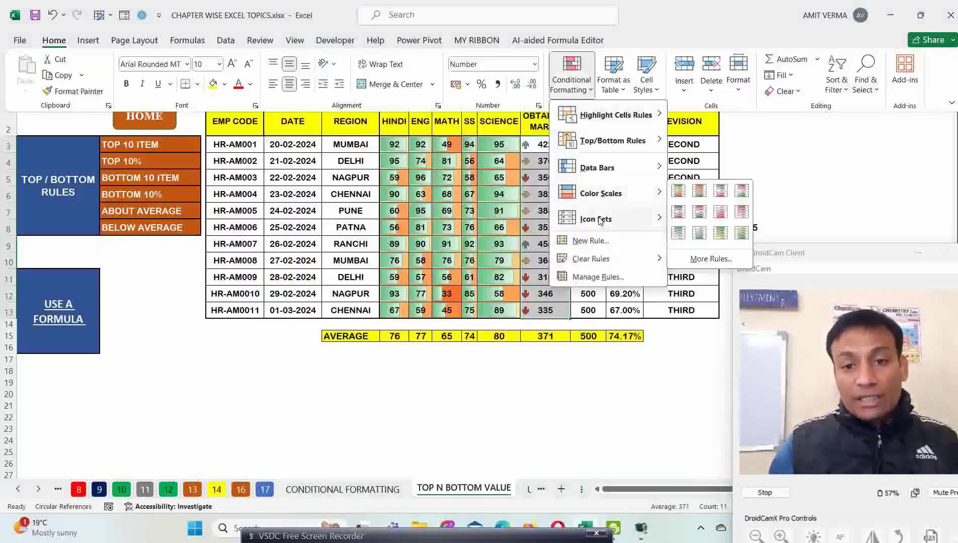
mouse_move(603, 225)
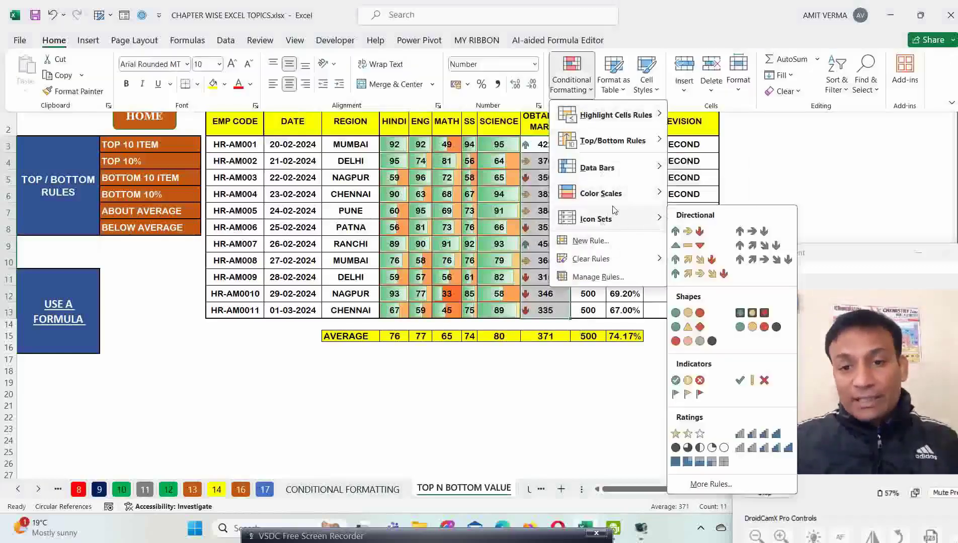
mouse_move(635, 172)
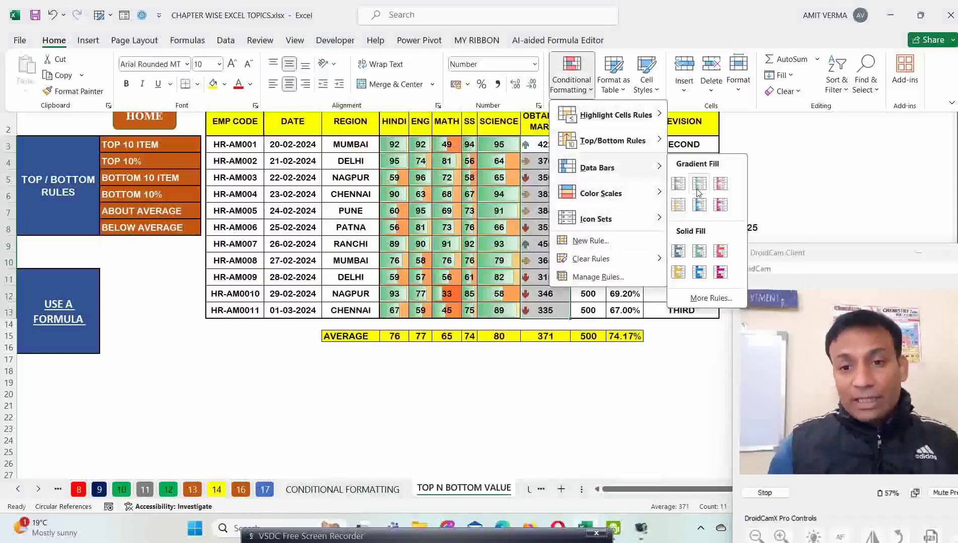
left_click(710, 297)
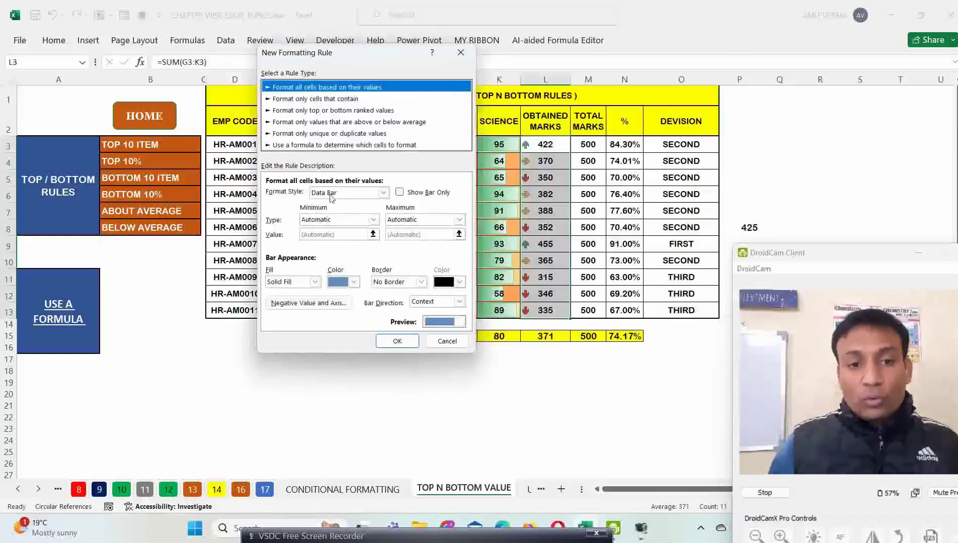
left_click(383, 193)
left_click(340, 231)
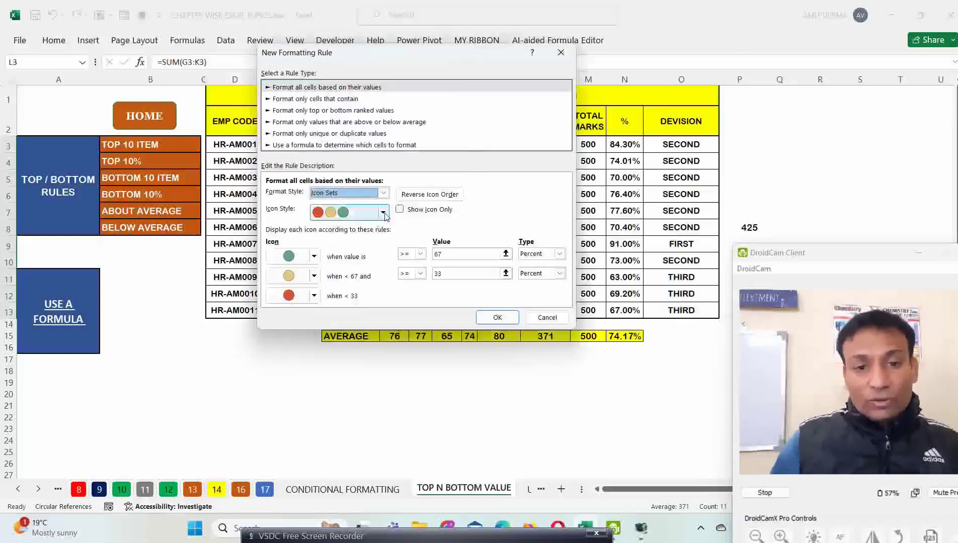
left_click(352, 212)
scroll(335, 290, "down", 4)
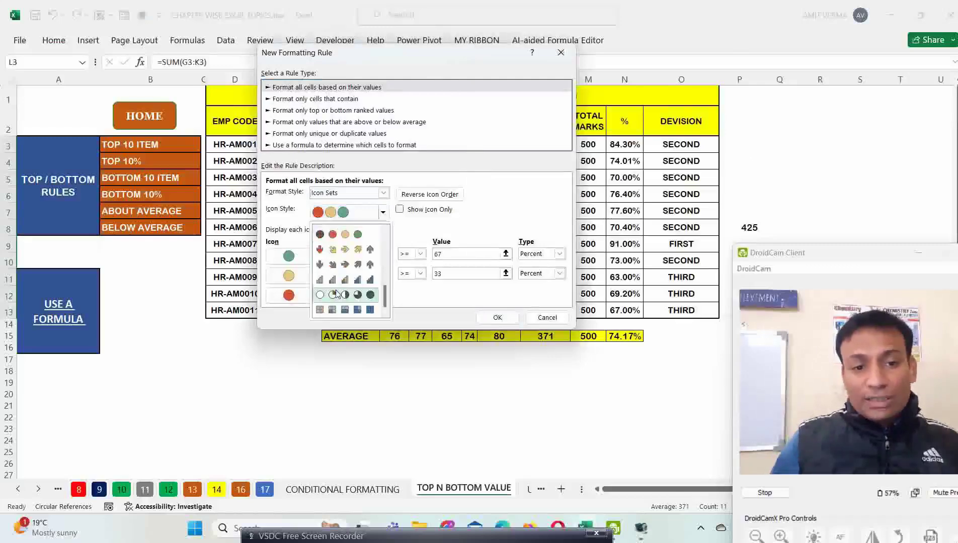
left_click(331, 266)
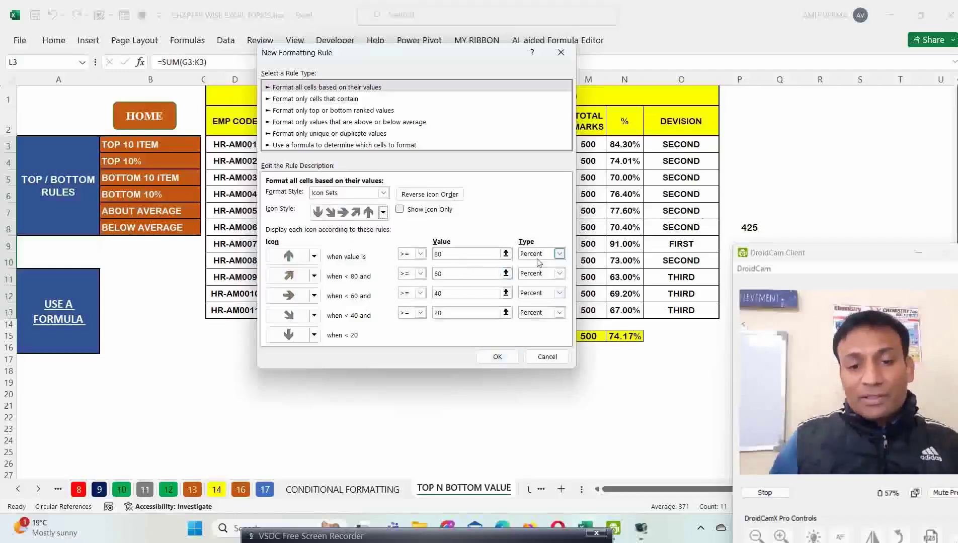
Step: Try the Number type for the highest icon threshold, return it to Percent and apply the five-arrow rule
left_click(560, 254)
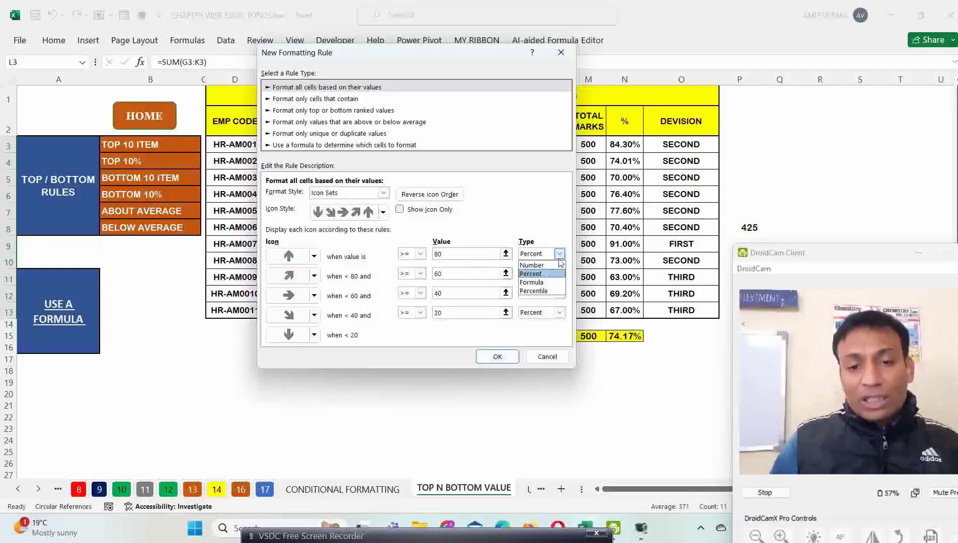
left_click(532, 265)
left_click(560, 254)
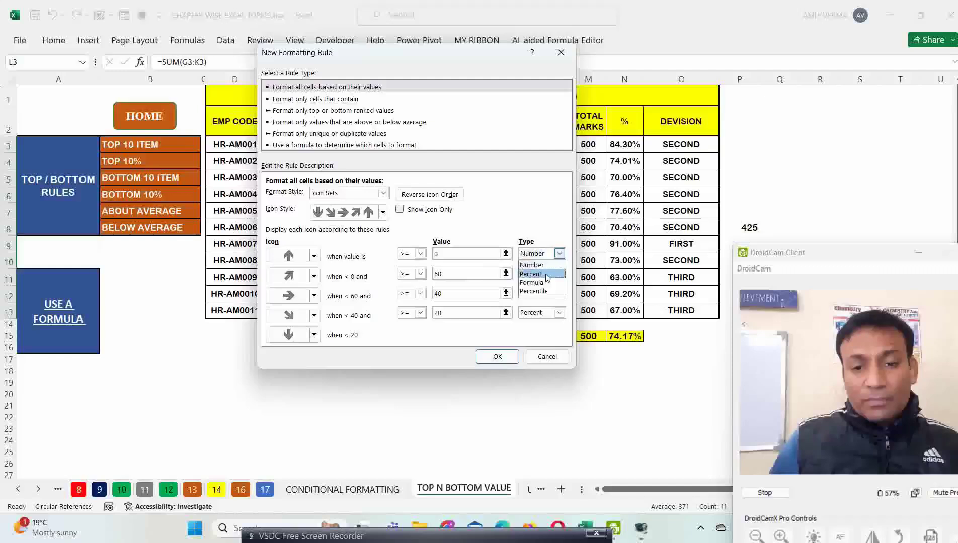
left_click(547, 278)
left_click(514, 356)
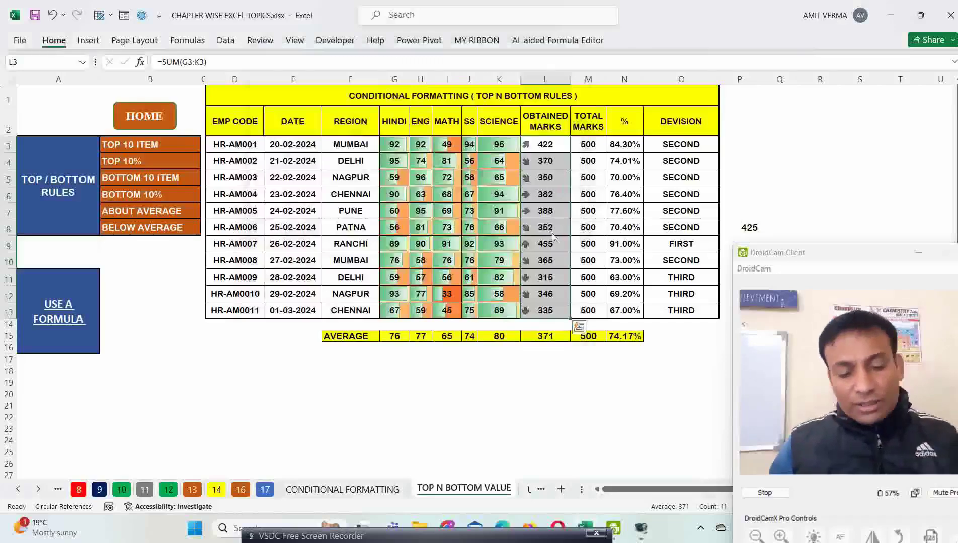
Step: Apply a new Icon Sets rule with three colored arrows to the obtained marks in L3:L13
left_click(54, 40)
left_click(571, 76)
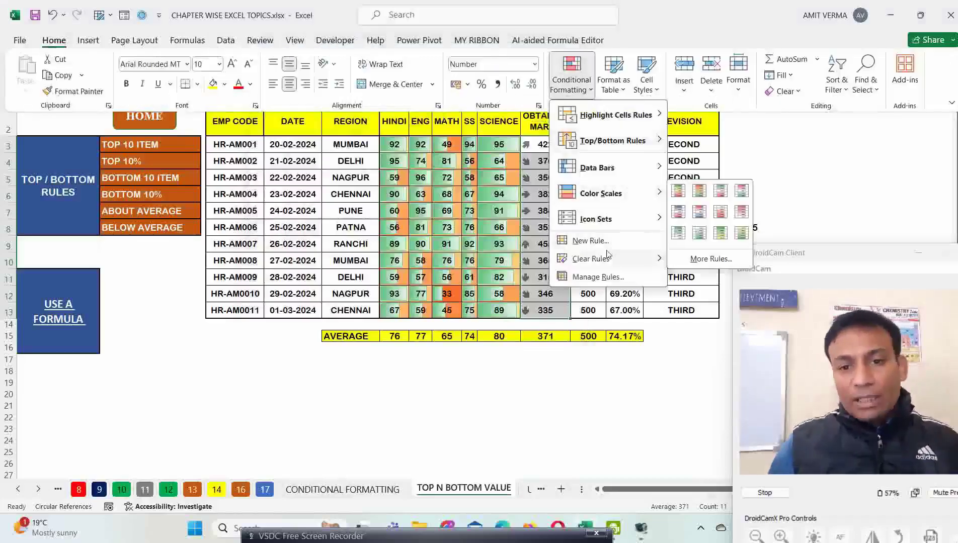
mouse_move(613, 193)
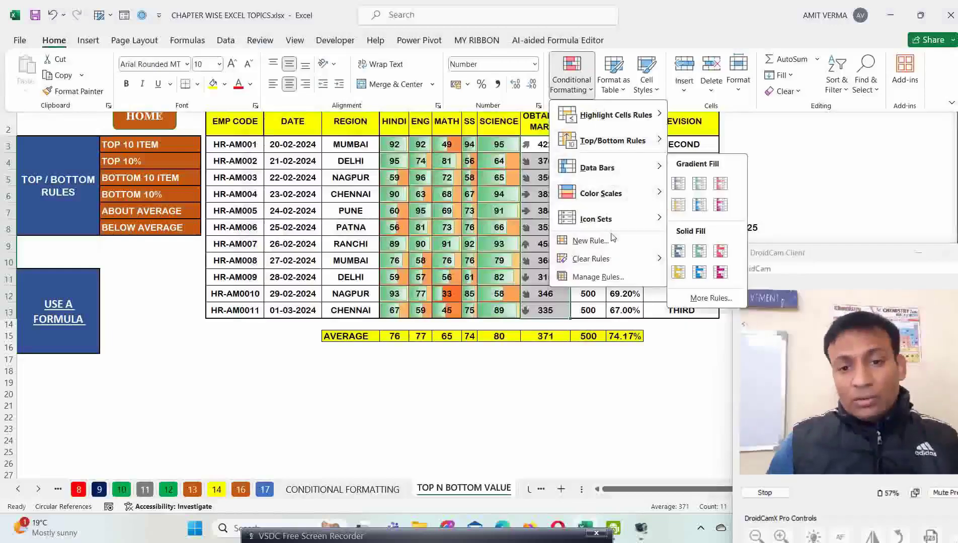
left_click(694, 304)
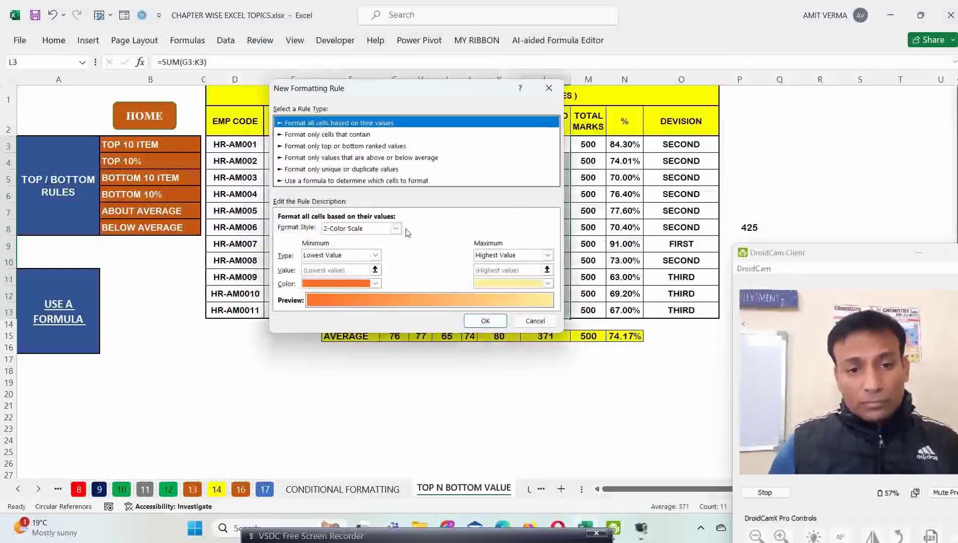
left_click(395, 229)
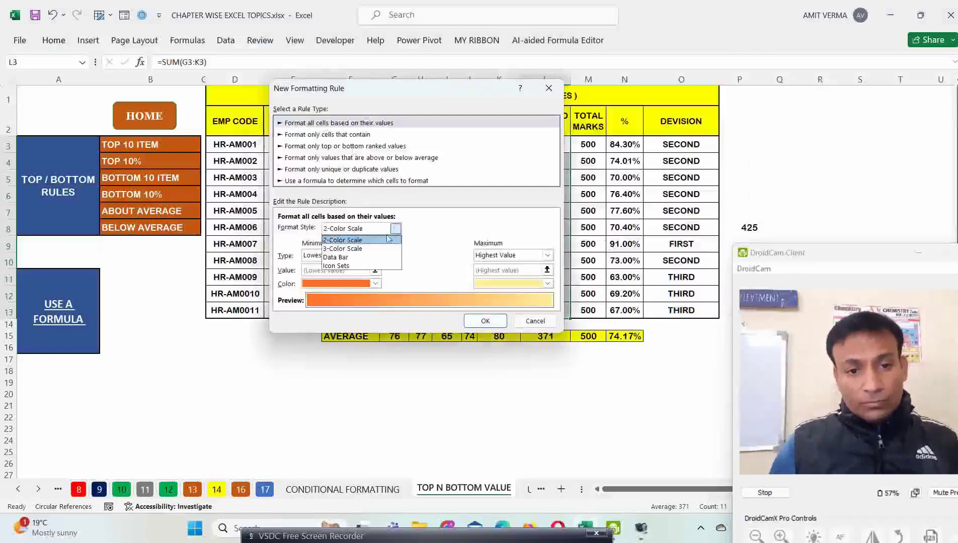
left_click(352, 266)
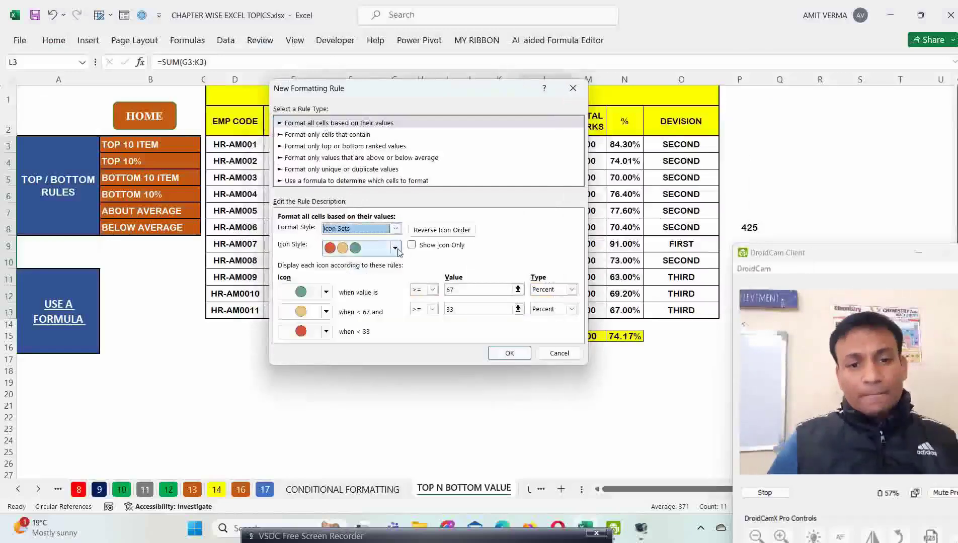
left_click(396, 248)
left_click(352, 270)
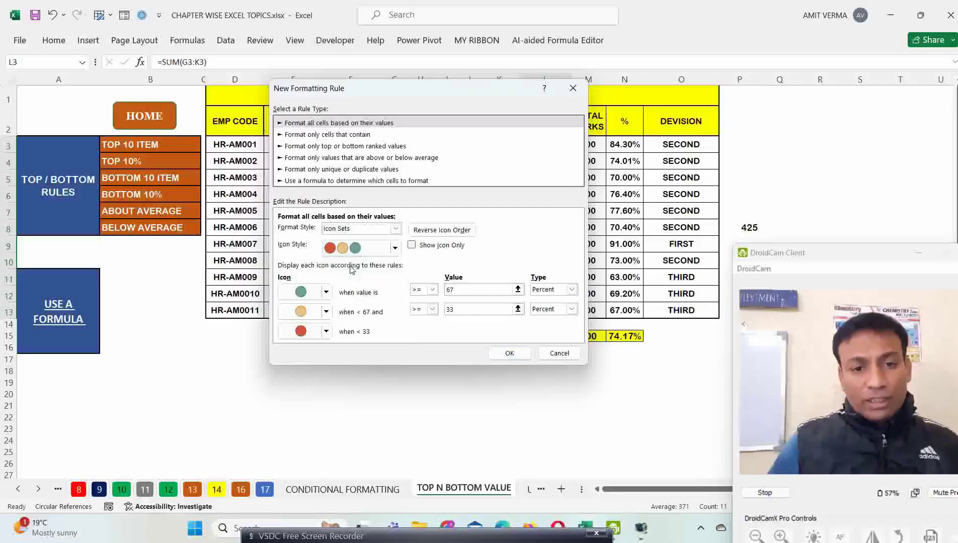
left_click(509, 353)
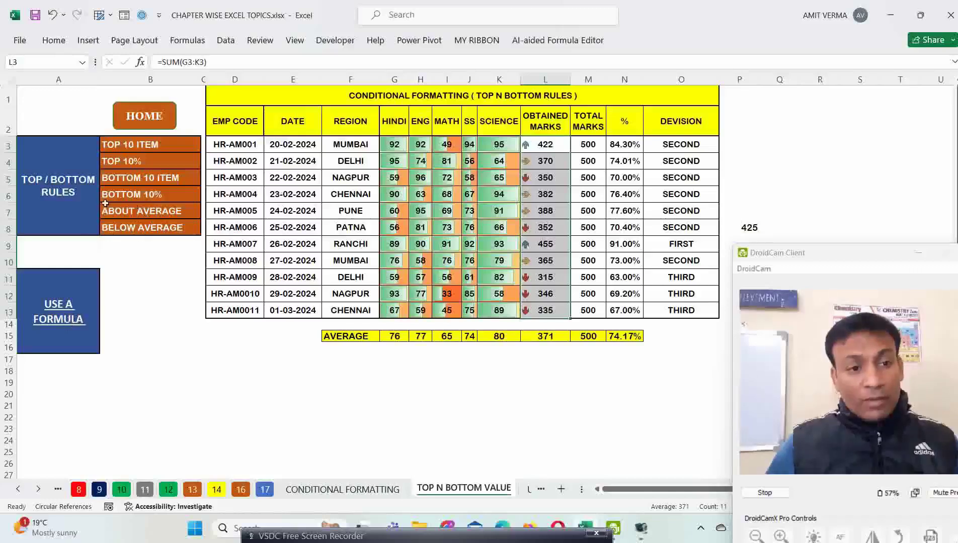
Step: Apply the preset Red-Yellow-Green color scale to the obtained marks, with red for the highest values and green for the lowest
left_click(56, 41)
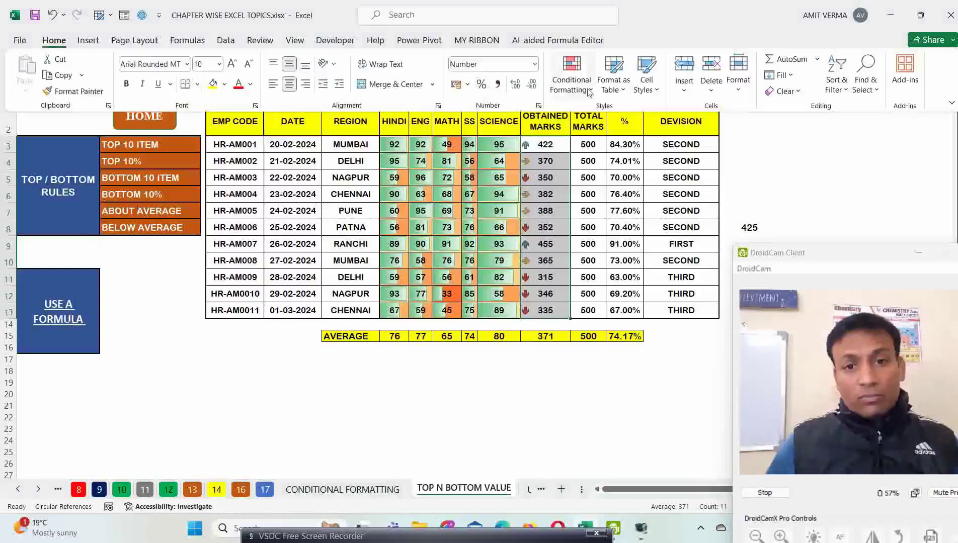
left_click(588, 91)
mouse_move(610, 118)
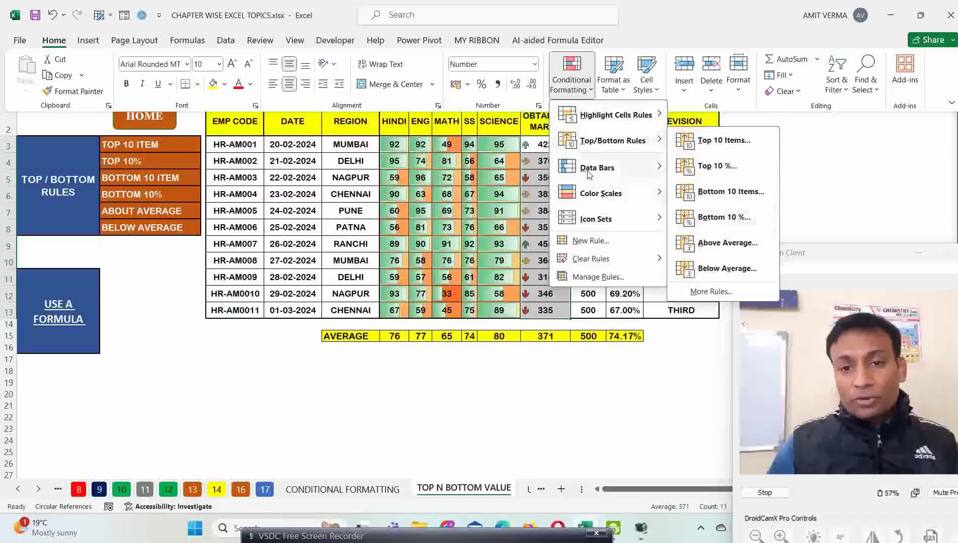
mouse_move(589, 171)
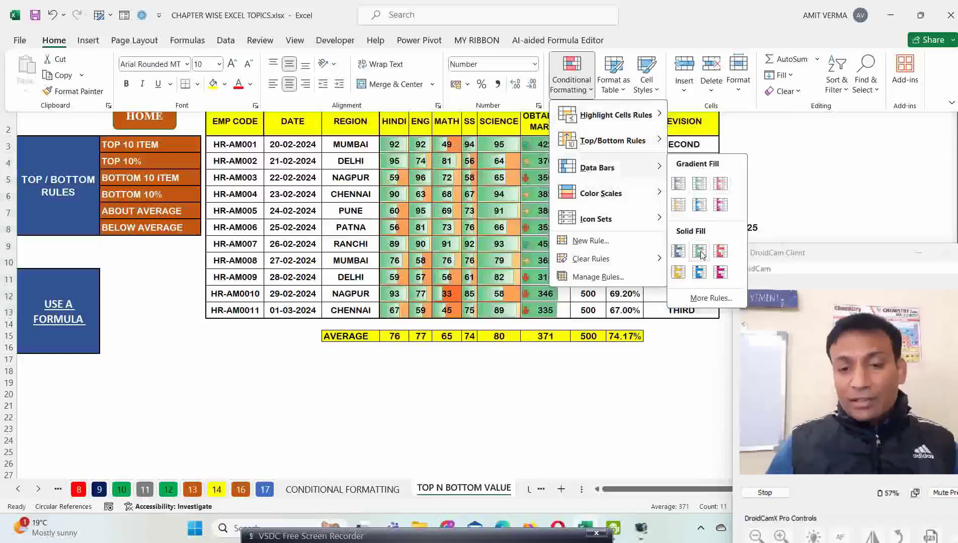
mouse_move(632, 199)
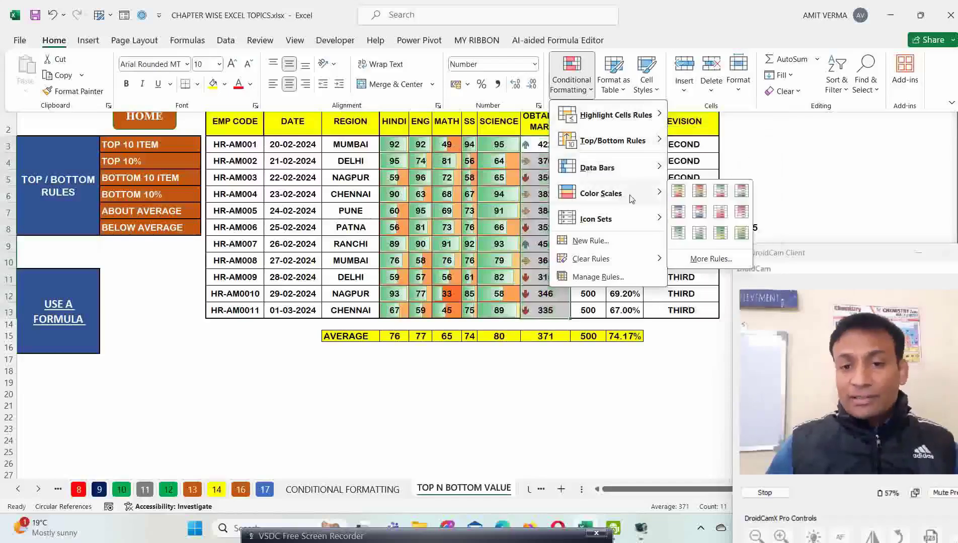
left_click(699, 192)
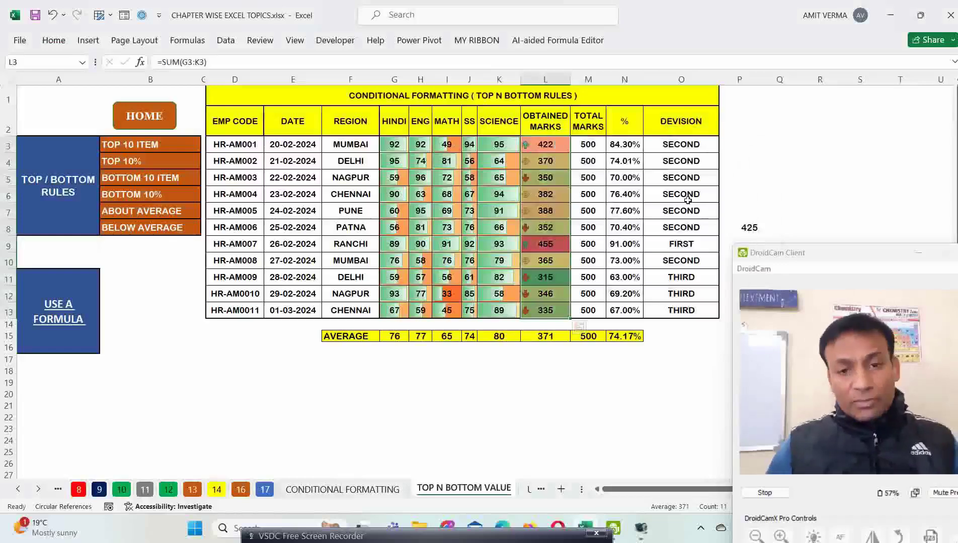
Step: Apply a new 3-Color Scale rule to the obtained marks in L3:L13, with red minimum, yellow midpoint and green maximum
key("alt+h")
key("l")
mouse_move(636, 202)
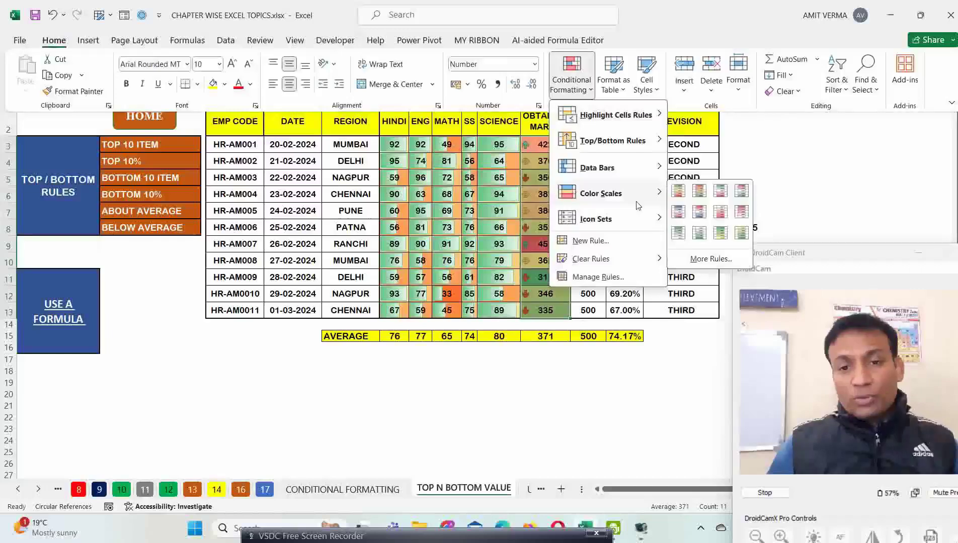
left_click(707, 258)
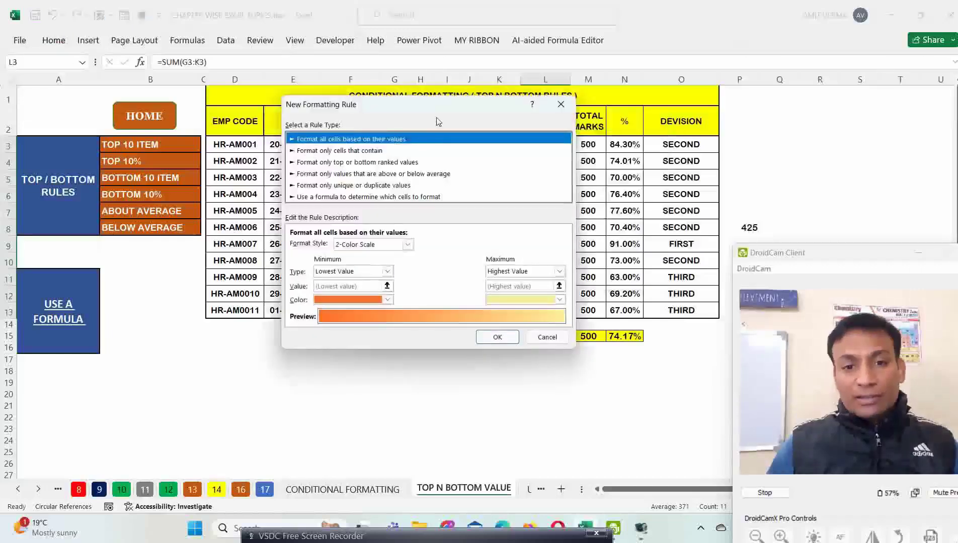
left_click(299, 258)
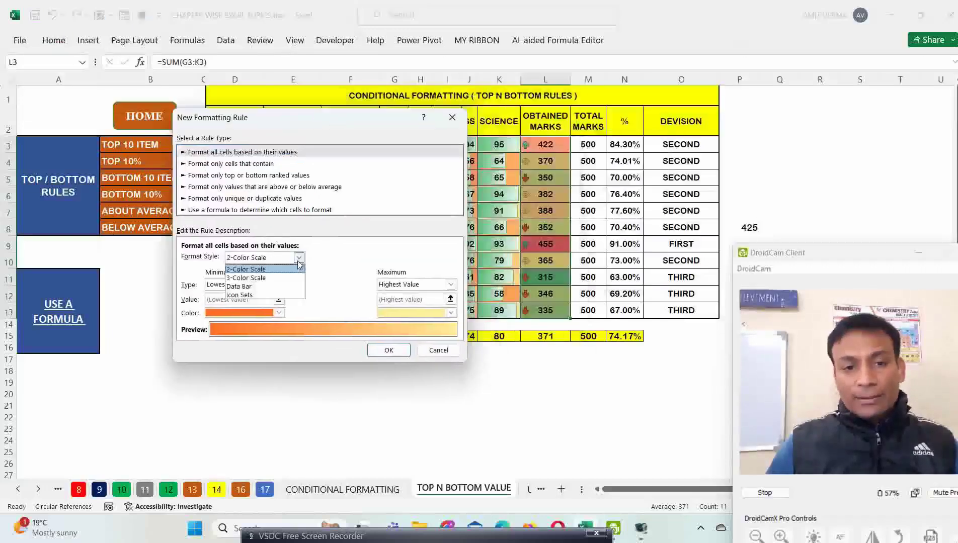
left_click(274, 278)
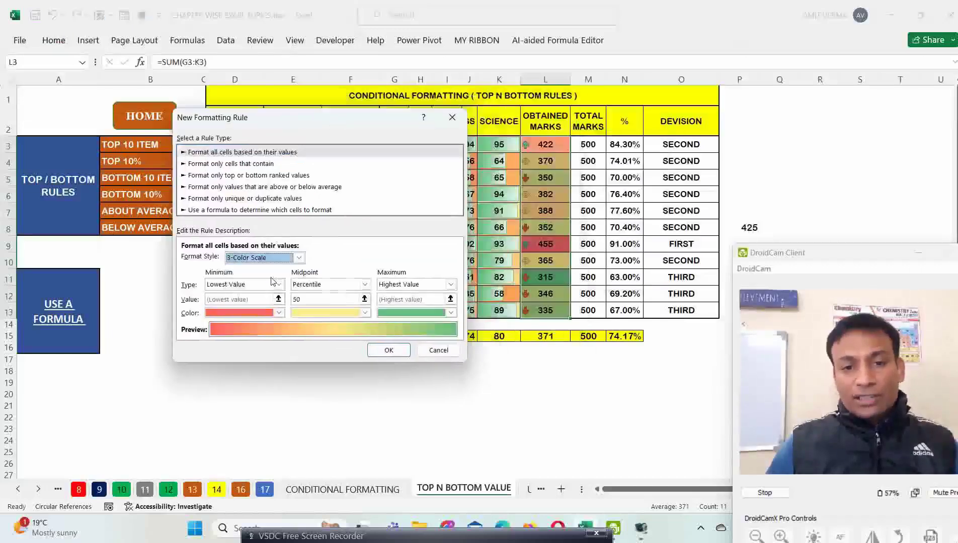
left_click(372, 358)
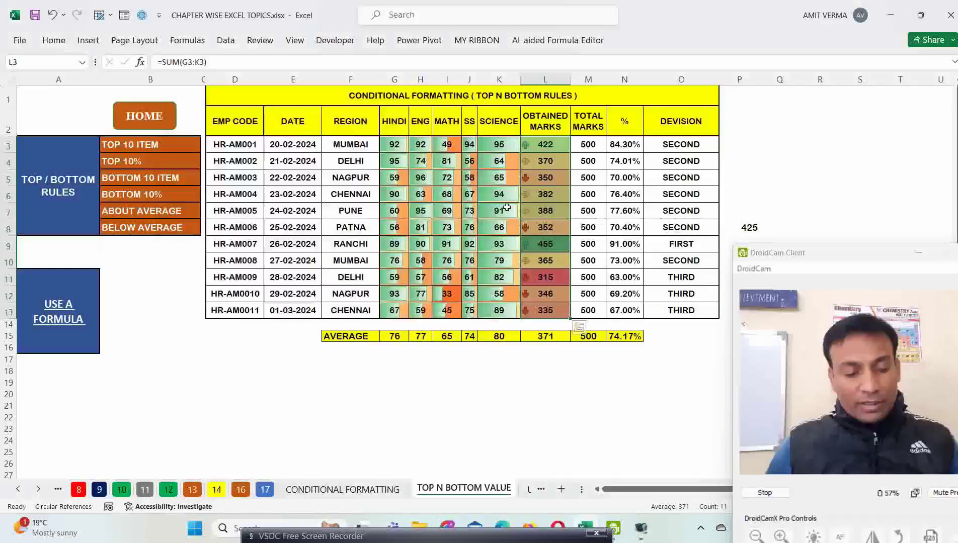
key("alt")
key("h")
key("l")
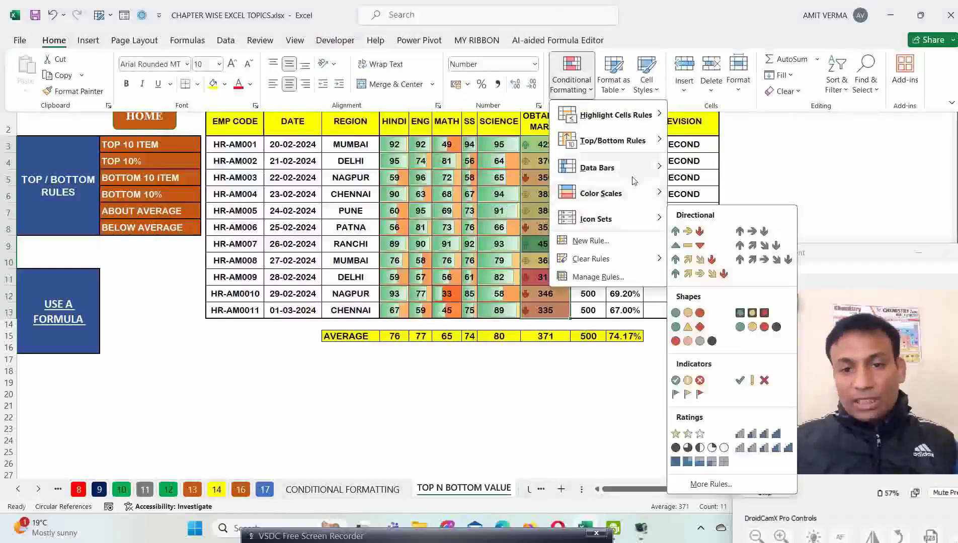
mouse_move(635, 171)
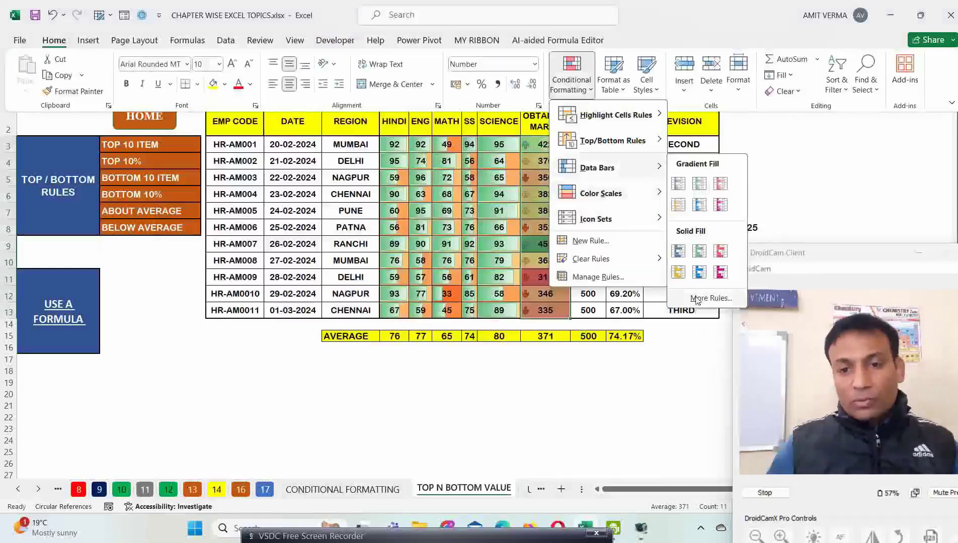
left_click(593, 243)
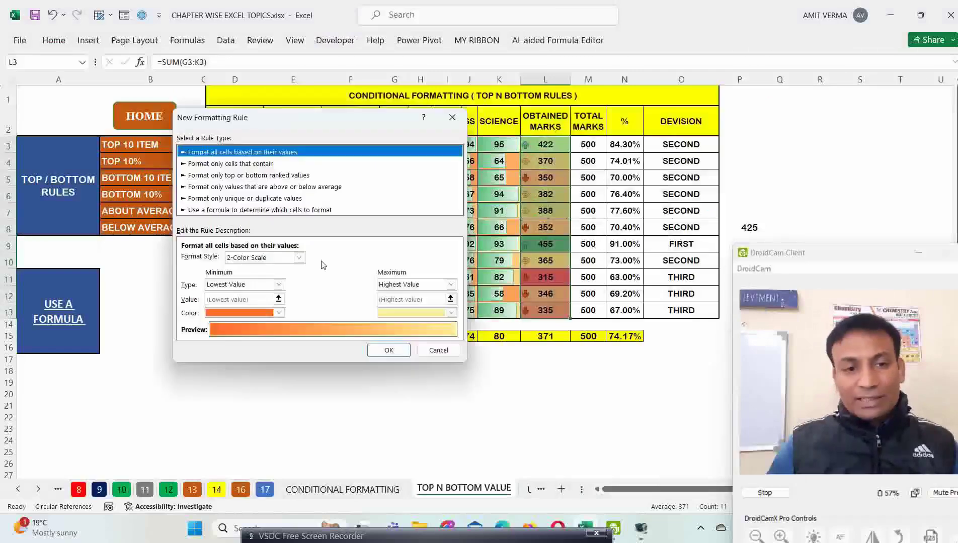
left_click(299, 258)
left_click(282, 275)
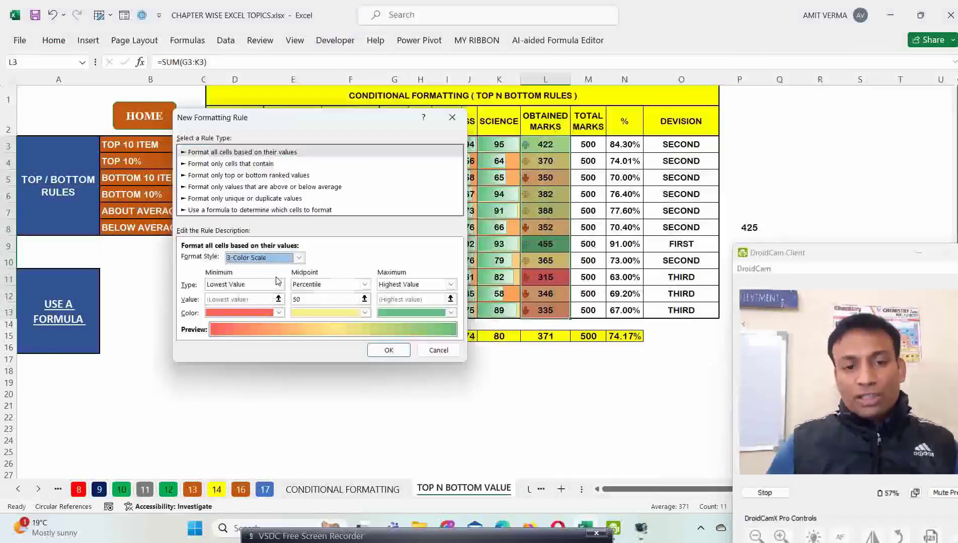
left_click(433, 349)
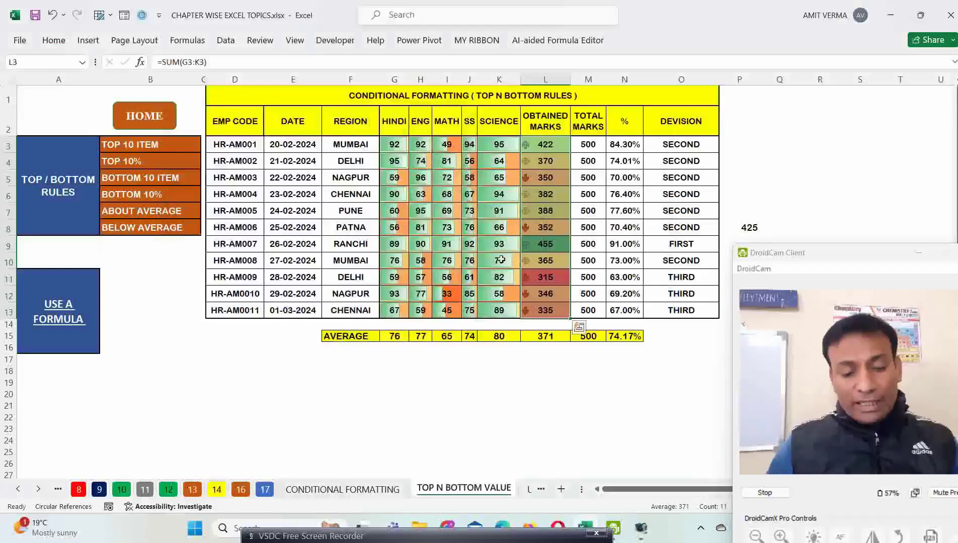
Step: Compare the 2-Color Scale, 3-Color Scale, Data Bar and Icon Sets format styles in a new rule for the obtained marks, without applying it
key("alt+h")
key("l")
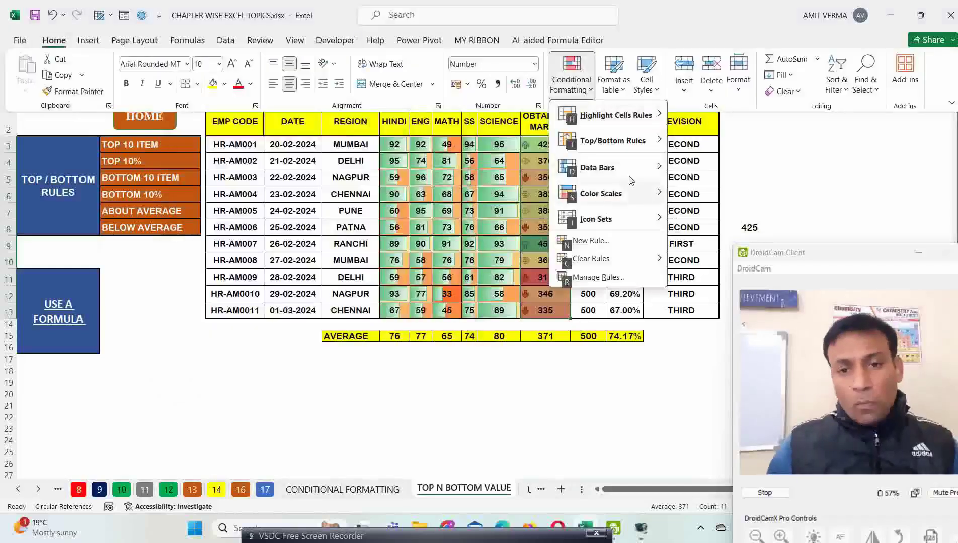
mouse_move(634, 168)
left_click(704, 297)
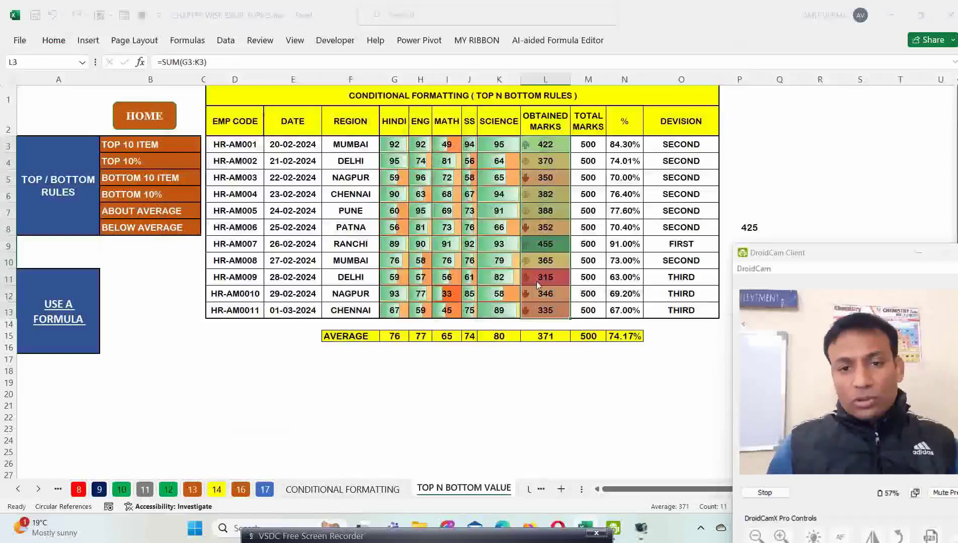
left_click(336, 230)
left_click(311, 244)
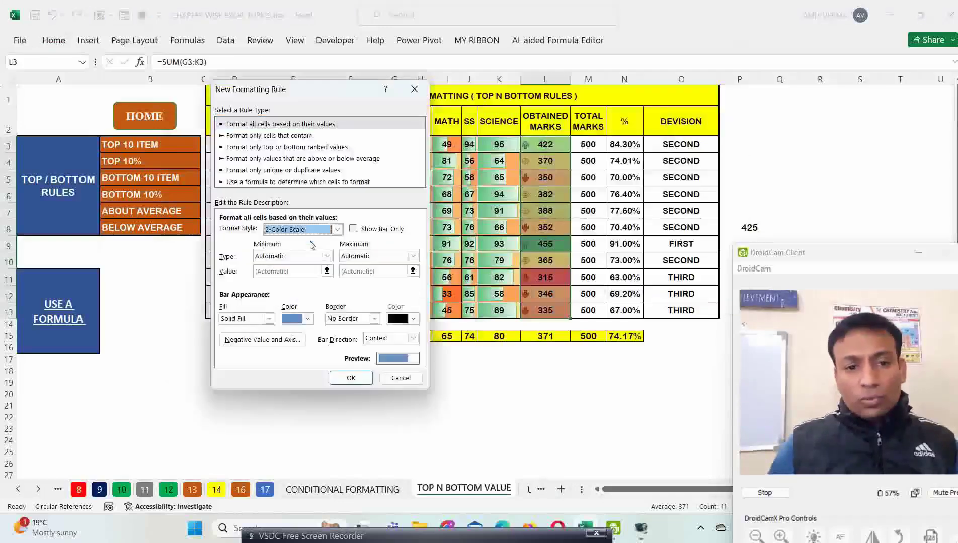
left_click(336, 229)
left_click(322, 250)
left_click(336, 229)
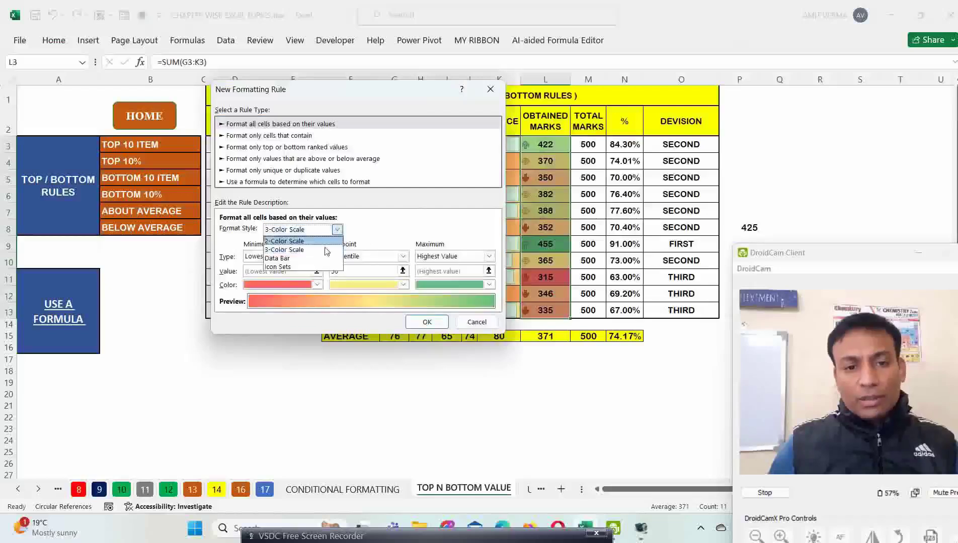
left_click(316, 258)
left_click(336, 229)
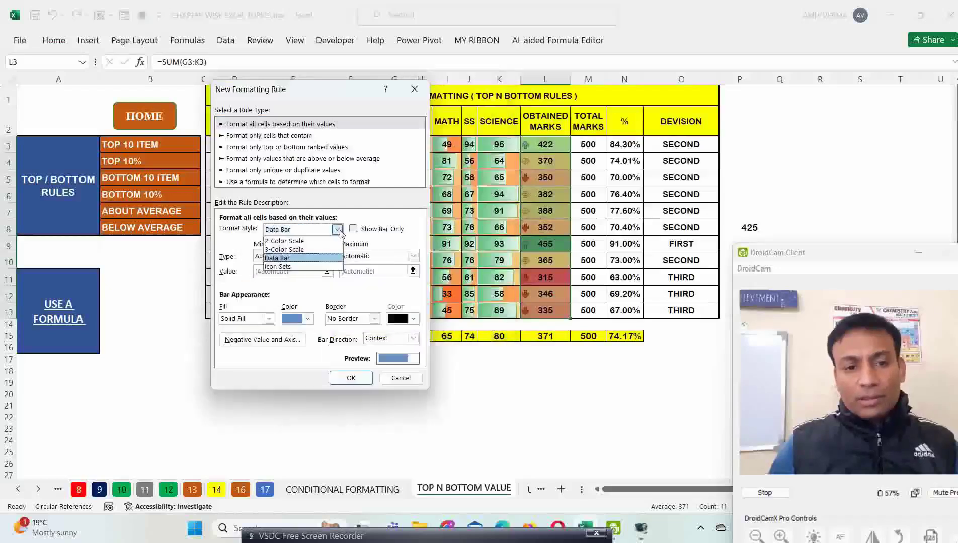
left_click(312, 267)
left_click(495, 354)
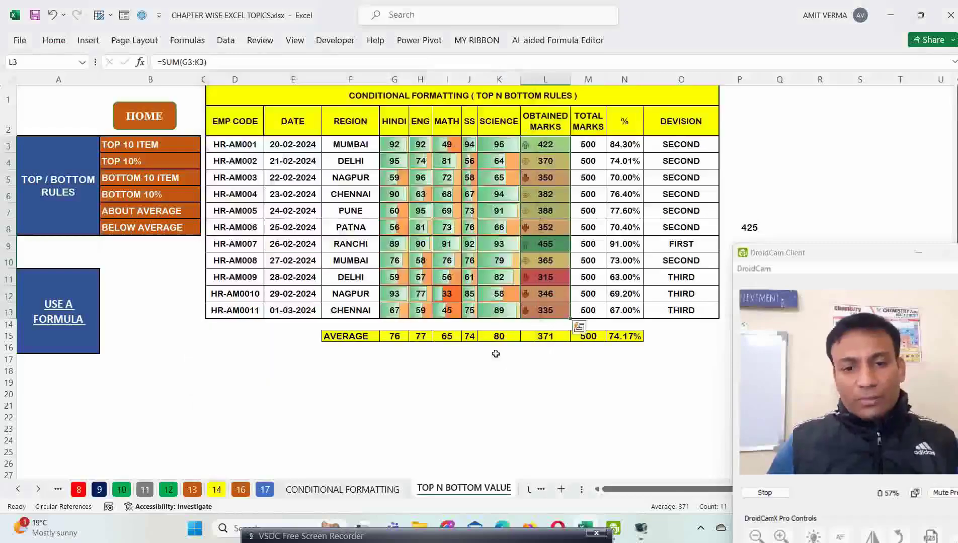
Step: Start a new formatting rule for the obtained marks and review the format styles for formatting all cells based on their values
left_click(53, 40)
left_click(571, 75)
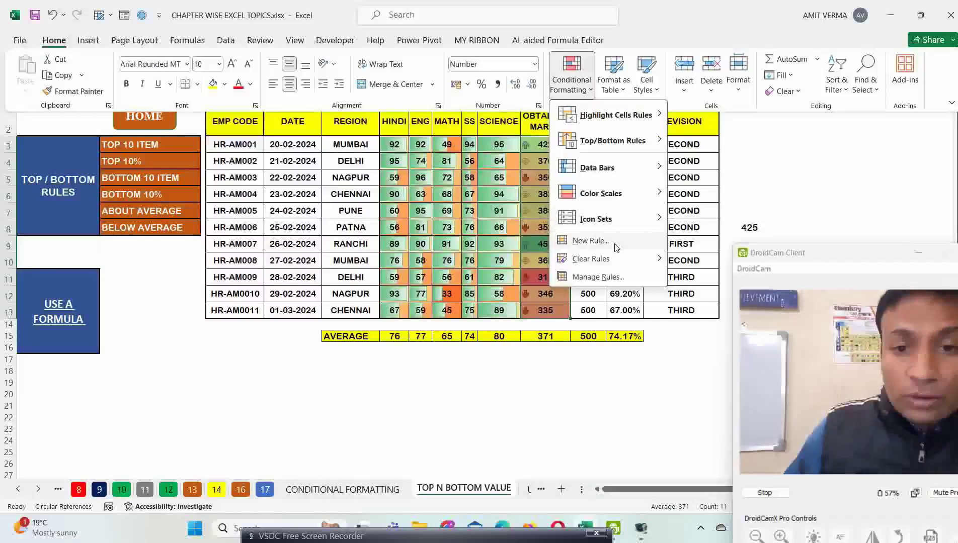
left_click(590, 240)
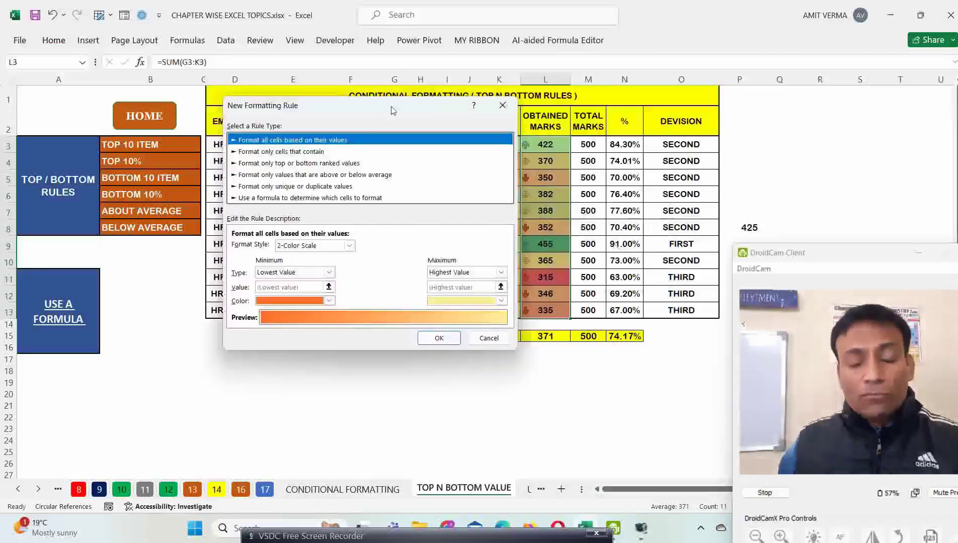
left_click_drag(391, 106, 459, 102)
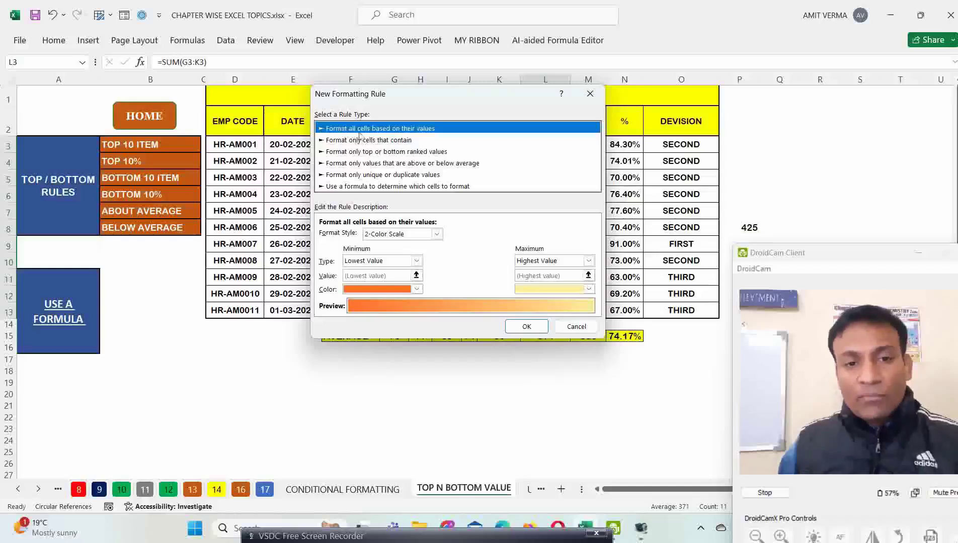
left_click(438, 235)
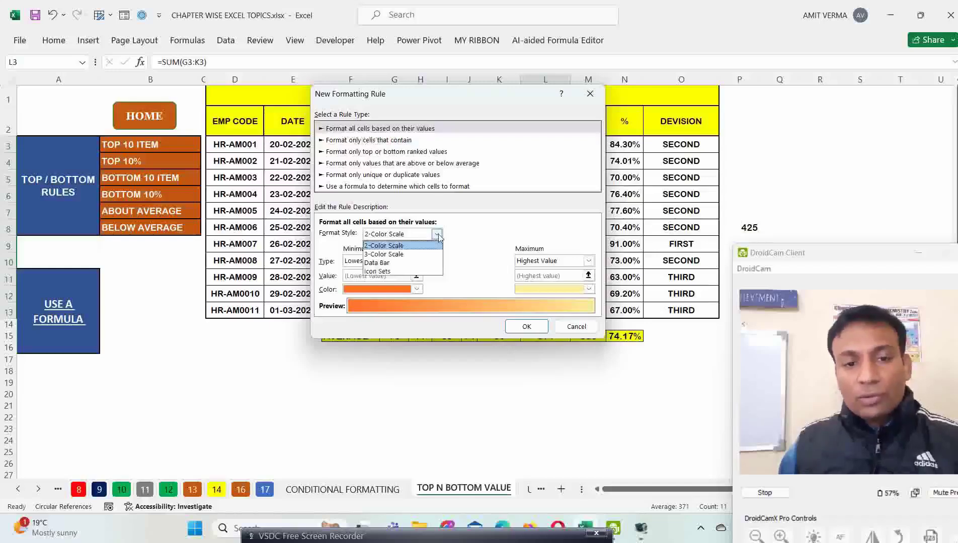
left_click(438, 235)
Step: Review the condition types and Cell Value comparison operators of the rule type that formats only cells that contain given content
left_click(373, 142)
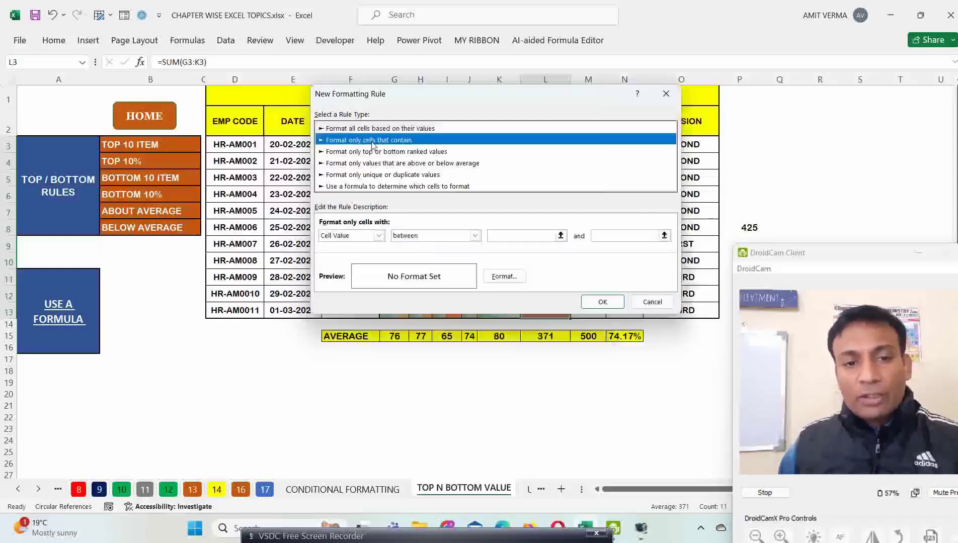
left_click(379, 235)
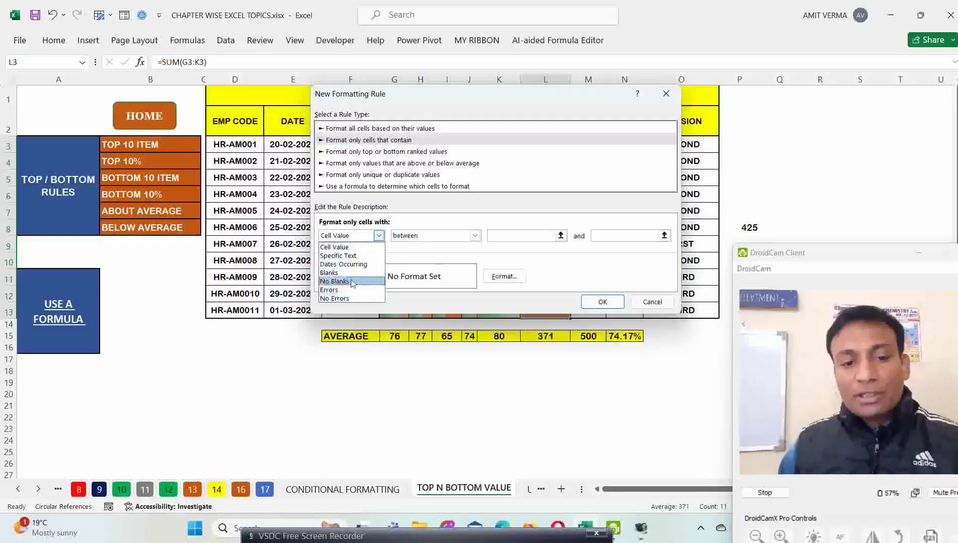
left_click(336, 247)
left_click(433, 236)
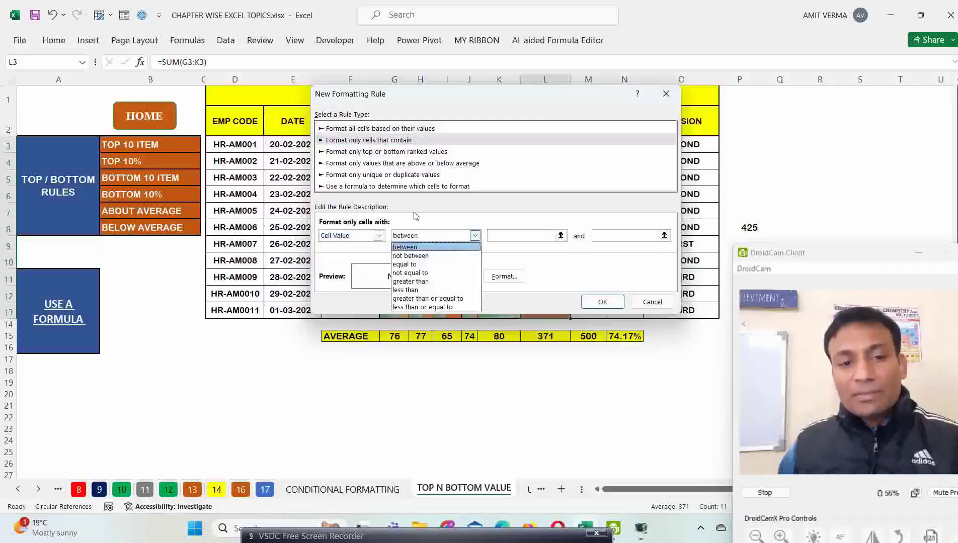
Step: Examine the ranking options of the top or bottom rule type and the comparison options of the above or below average type
left_click(362, 156)
left_click(363, 152)
left_click(353, 235)
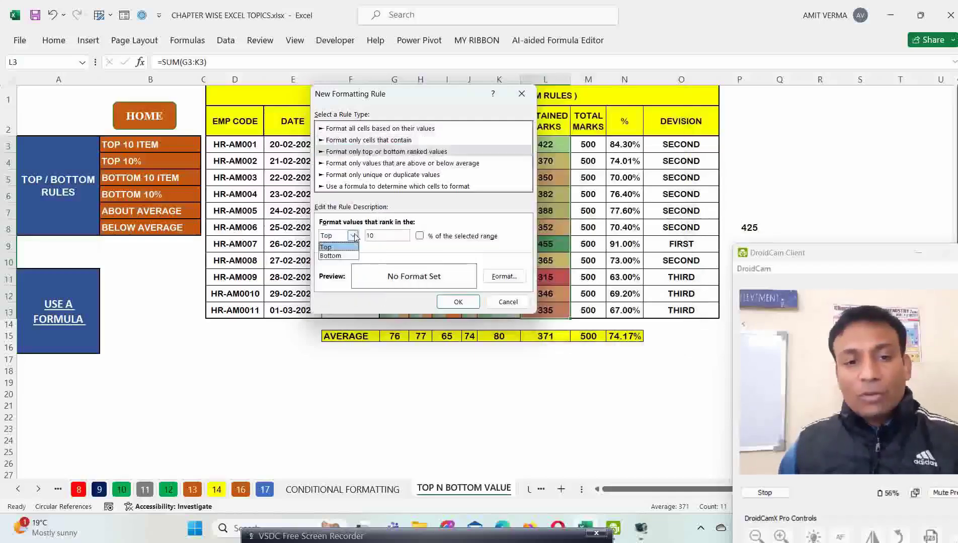
left_click(354, 236)
left_click(361, 164)
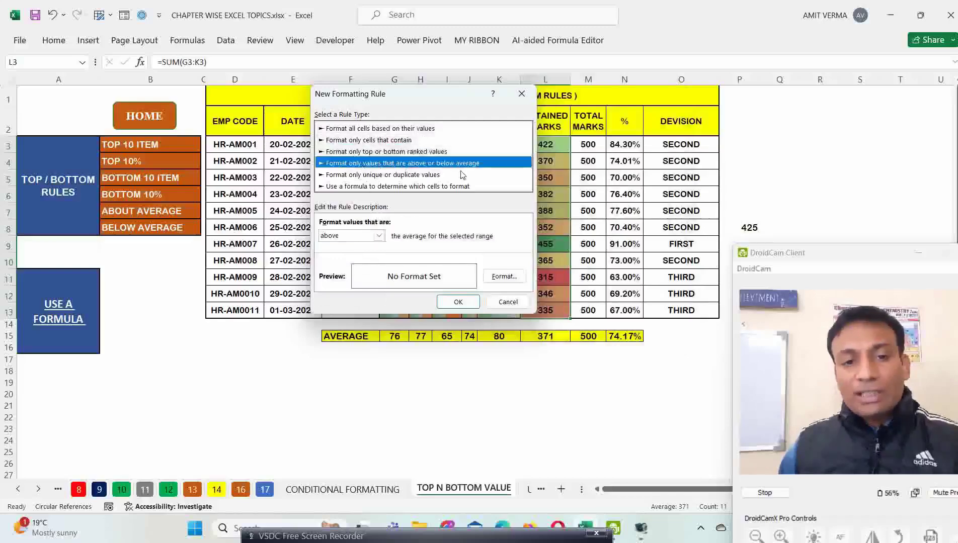
left_click(379, 236)
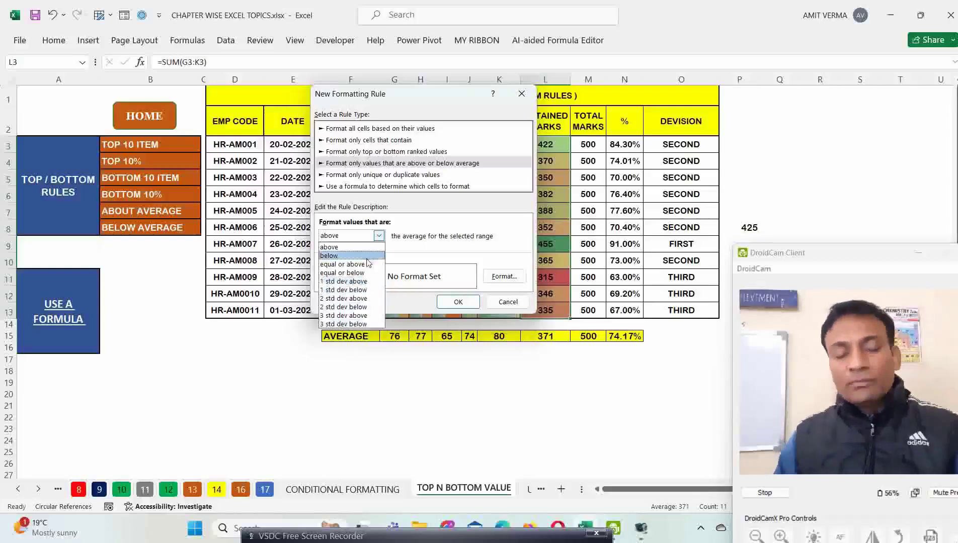
left_click(373, 182)
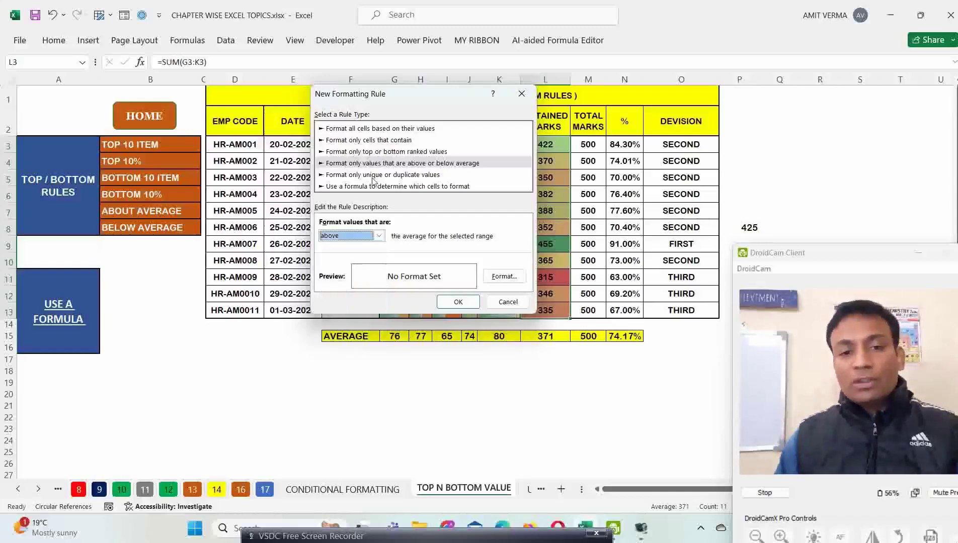
Step: Review the unique-or-duplicate and formula rule types for a new formatting rule, closing it without creating one
left_click(374, 182)
left_click(359, 236)
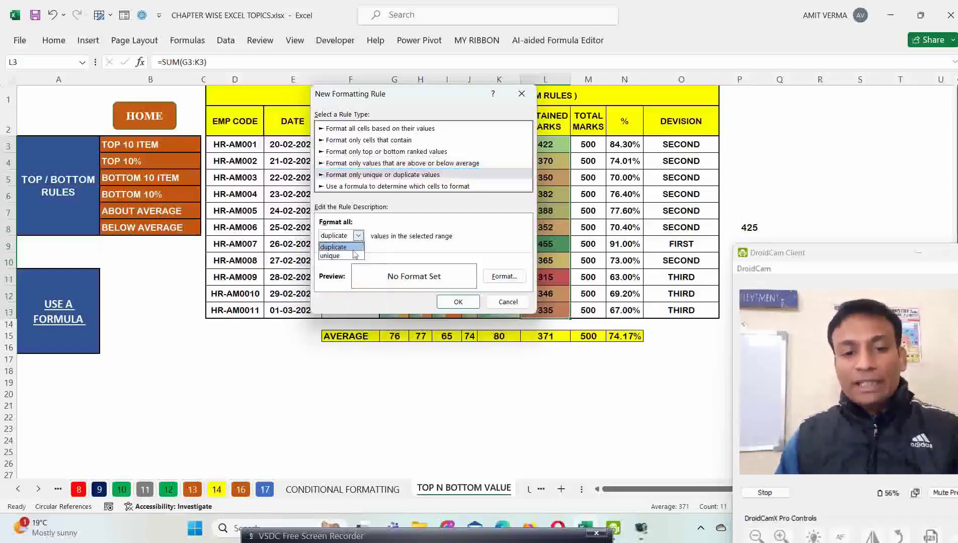
left_click(355, 247)
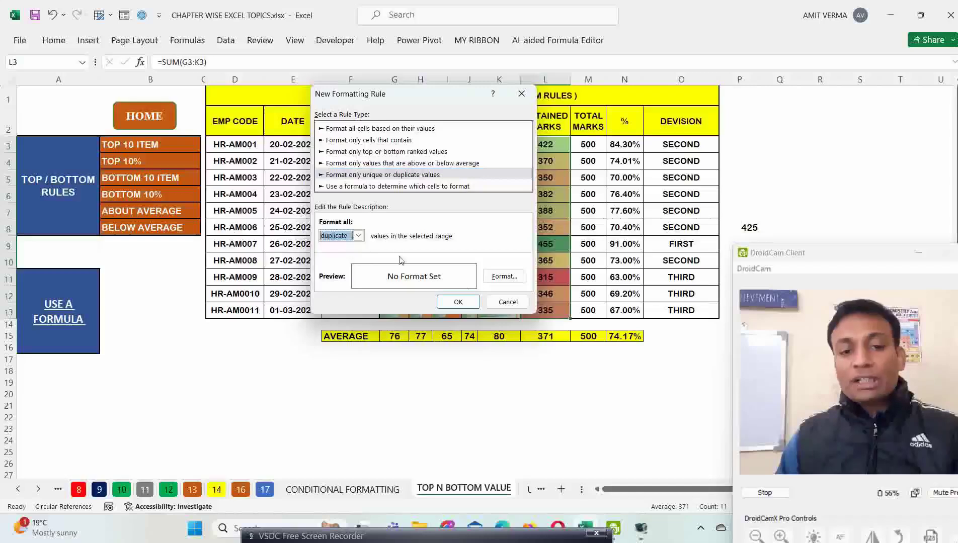
left_click(373, 187)
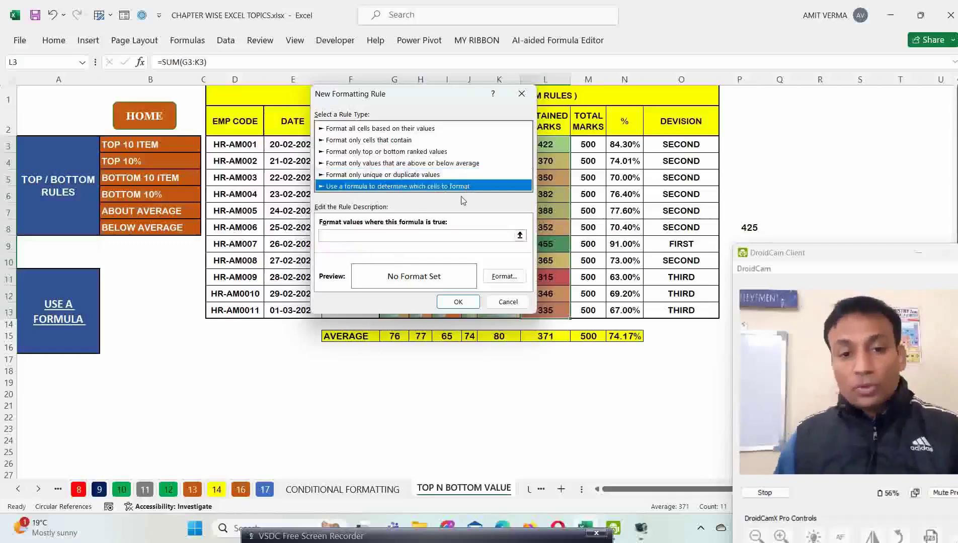
left_click(508, 302)
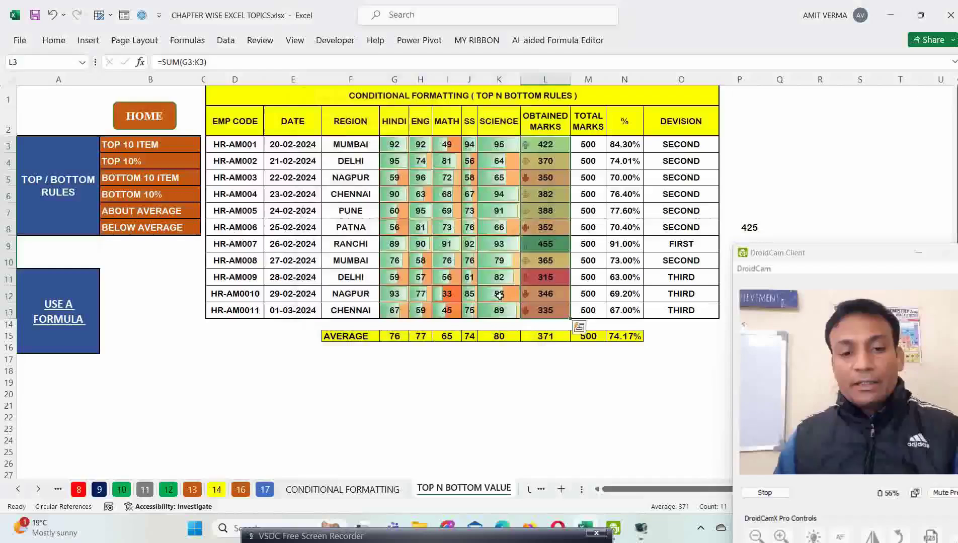
Step: Open the USE A FORMULA sheet and choose the manager with serial number 5 as the lookup name in D1
left_click(63, 310)
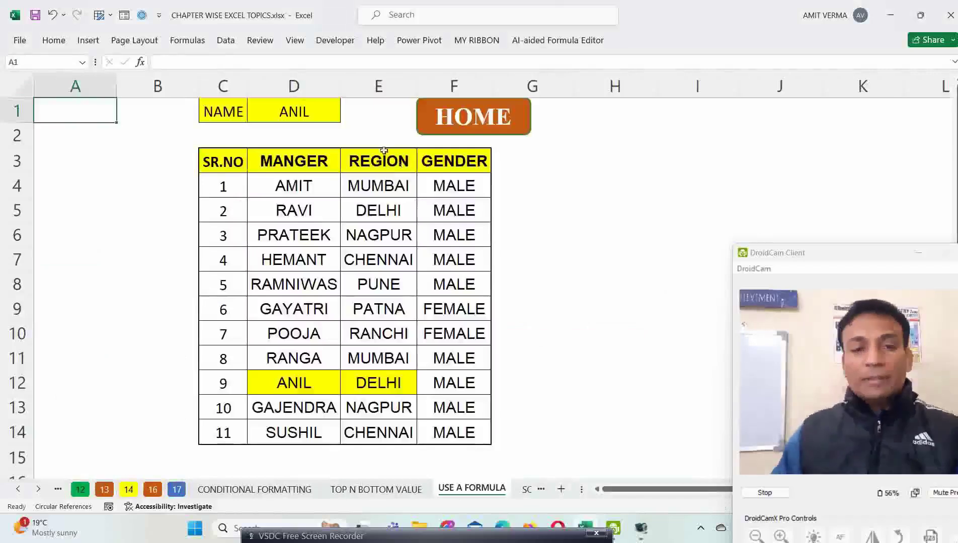
left_click_drag(233, 166, 464, 432)
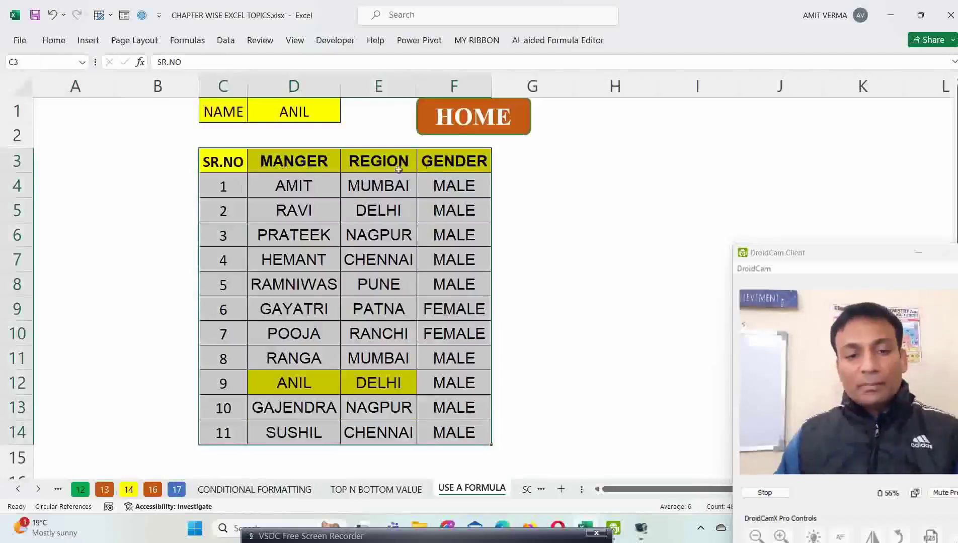
left_click(283, 115)
left_click(346, 118)
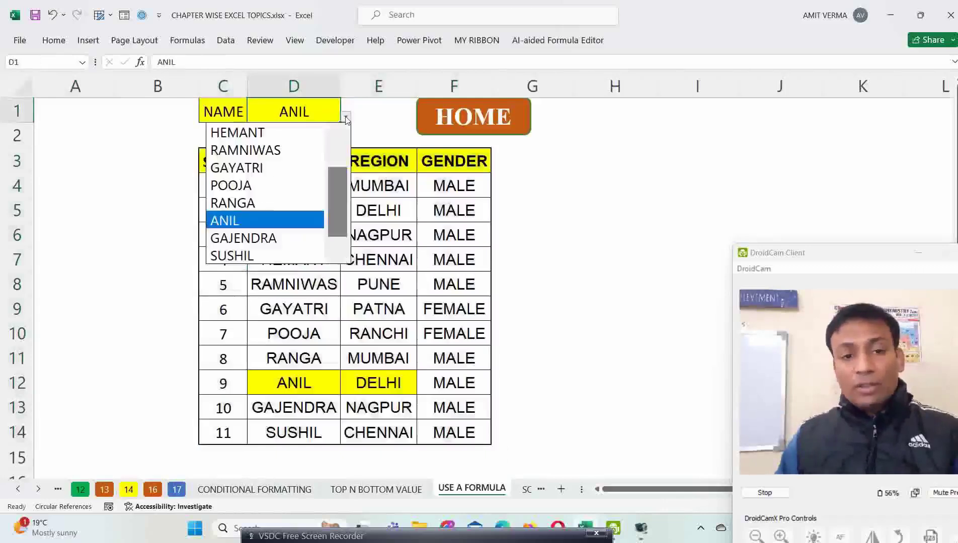
scroll(318, 223, "up", 3)
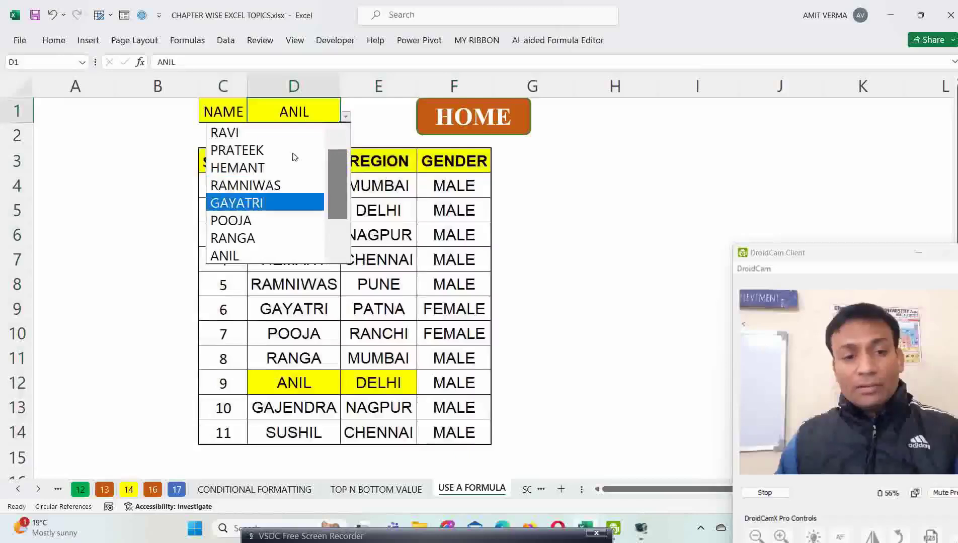
key("Escape")
left_click(345, 117)
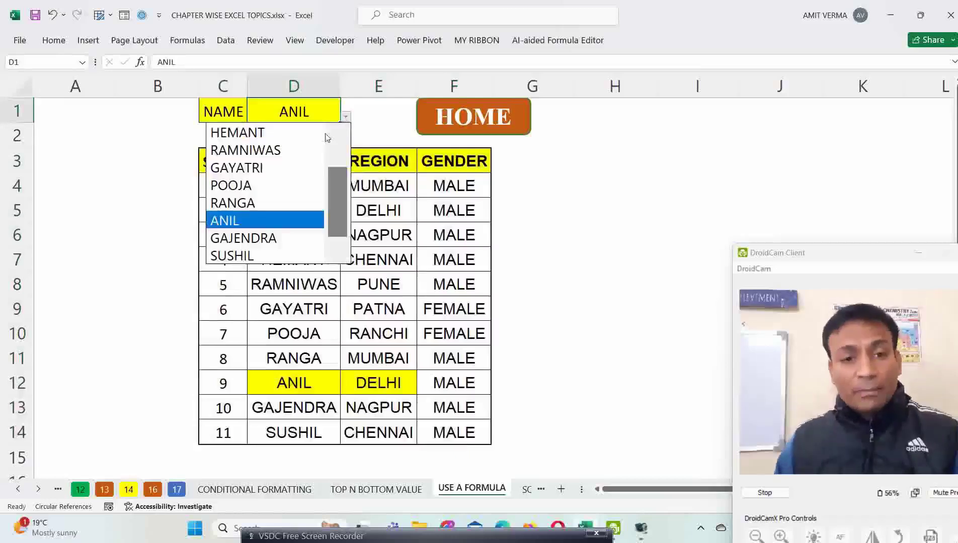
left_click(294, 151)
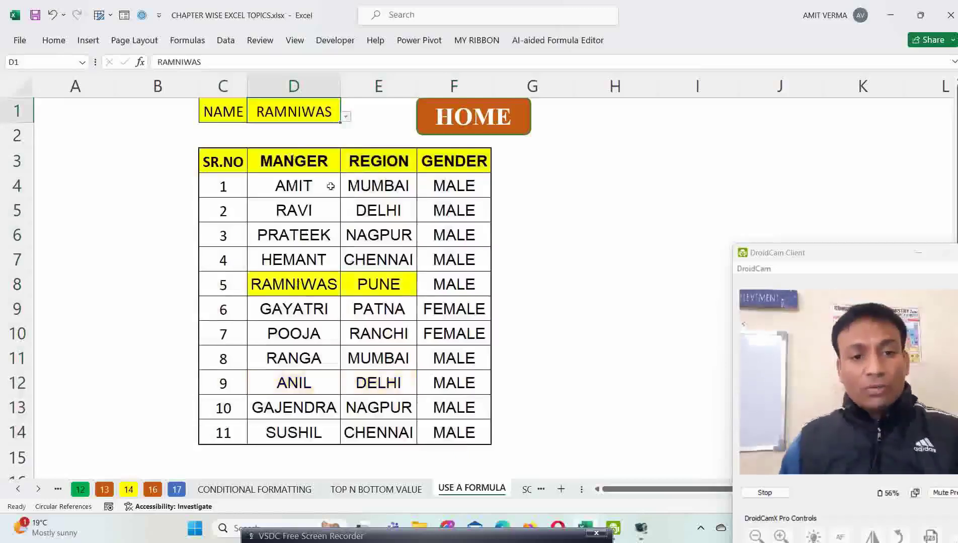
Step: Change the lookup name in D1 to the manager with serial number 8, and after that to serial number 10
left_click(345, 117)
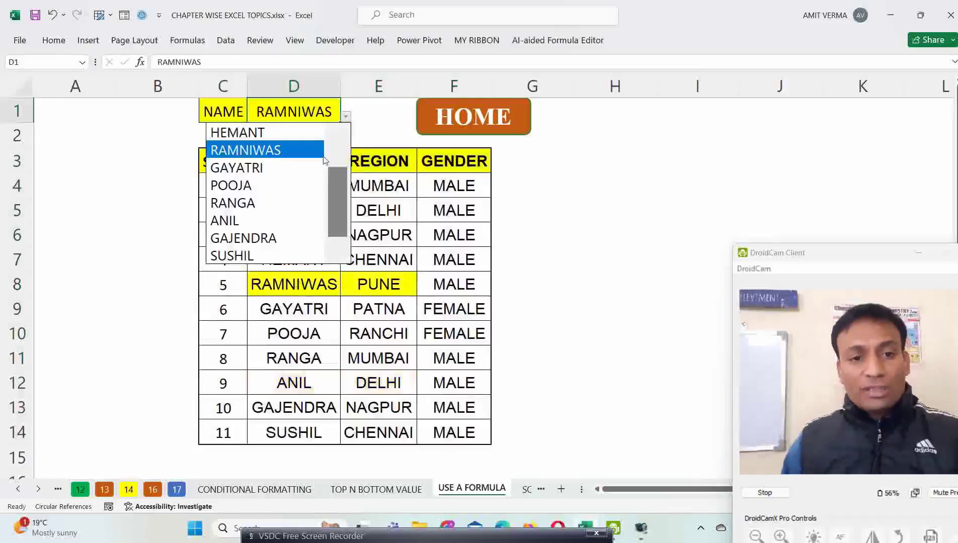
left_click(297, 150)
left_click(346, 117)
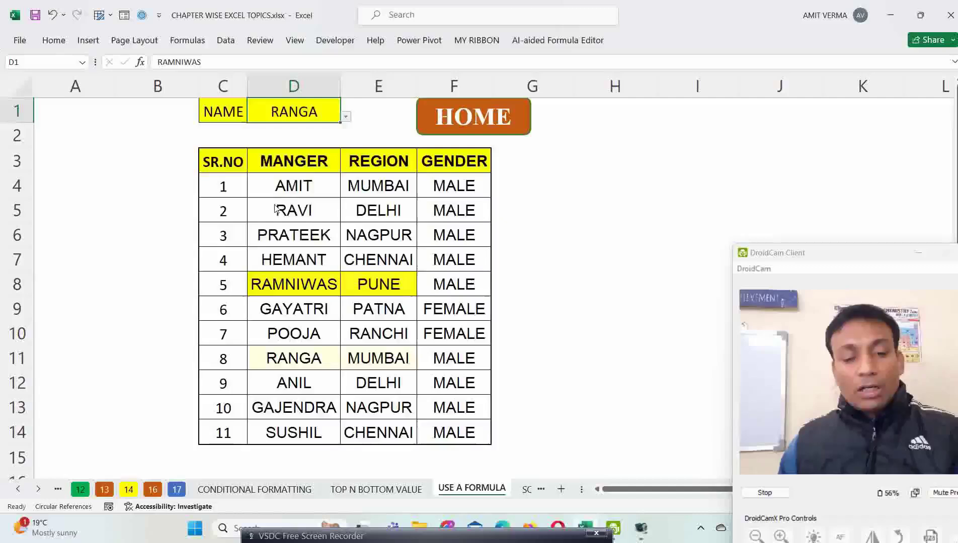
left_click(278, 212)
left_click(346, 118)
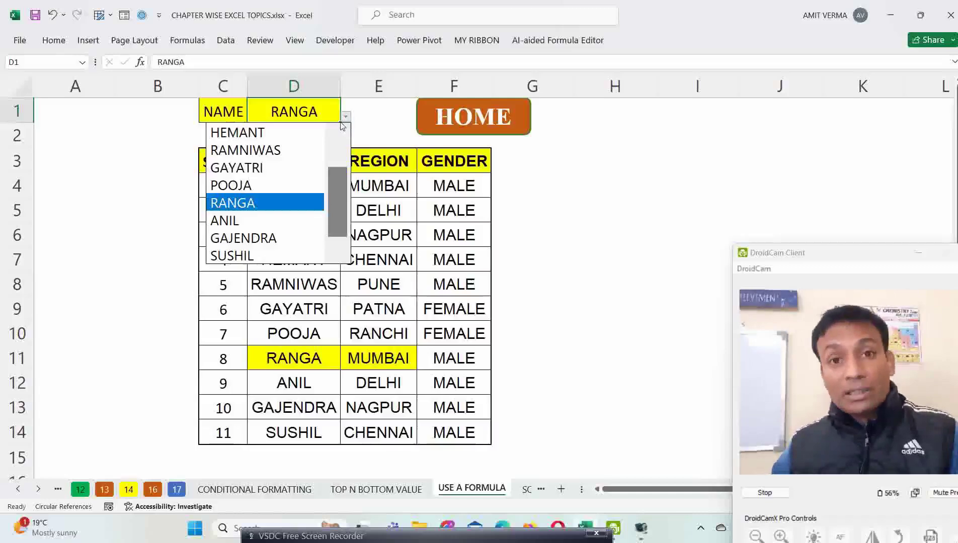
left_click(244, 238)
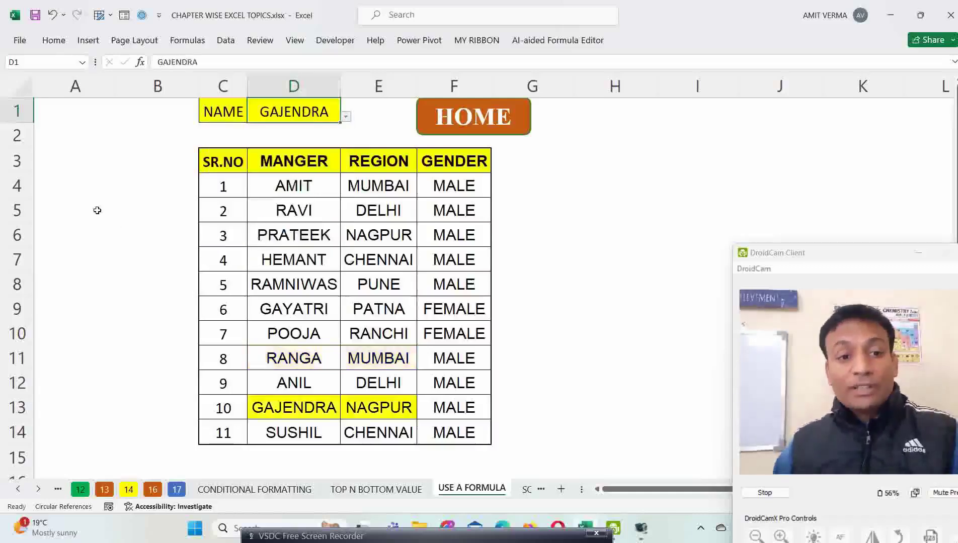
Step: Delete one blank column before the manager table
left_click_drag(96, 210, 133, 205)
left_click(126, 207)
key("alt+h")
key("d")
key("c")
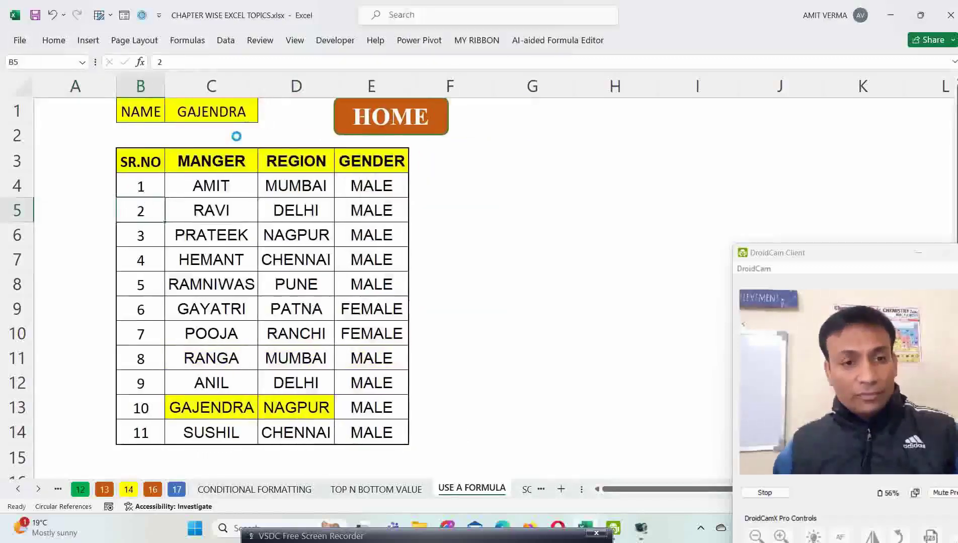
Step: Copy the manager table B3:E14 and paste it at G3
scroll(237, 137, "down", 1)
scroll(236, 136, "down", 1)
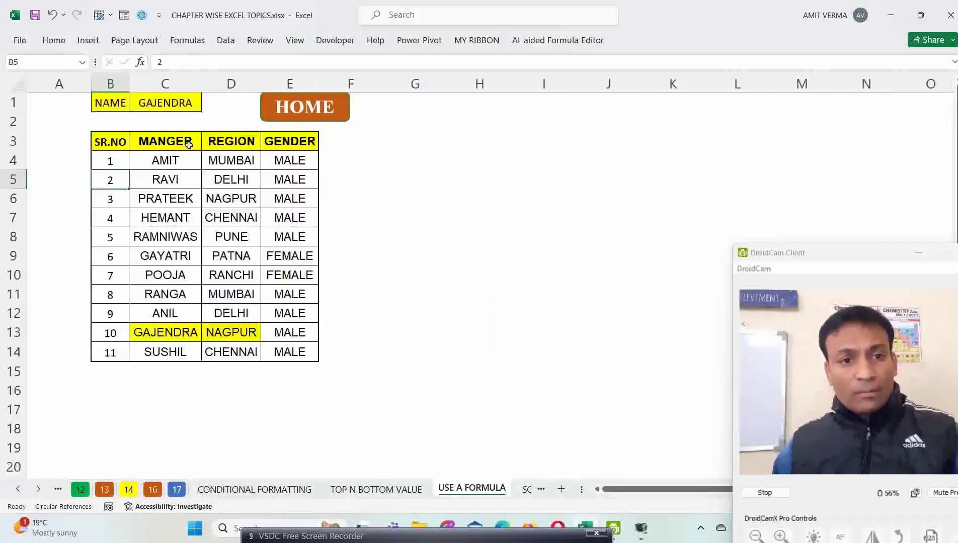
left_click_drag(116, 143, 290, 352)
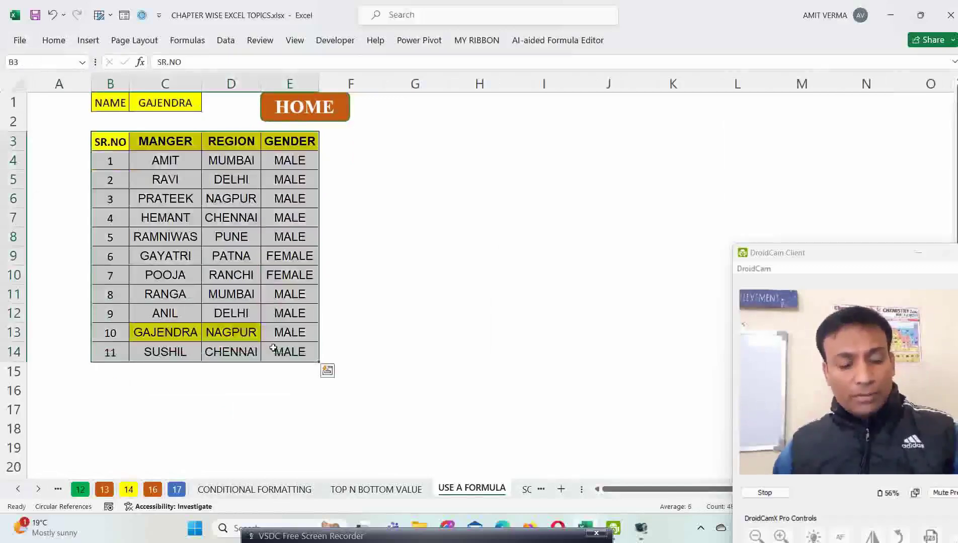
key("ctrl+c")
left_click(391, 140)
key("ctrl+v")
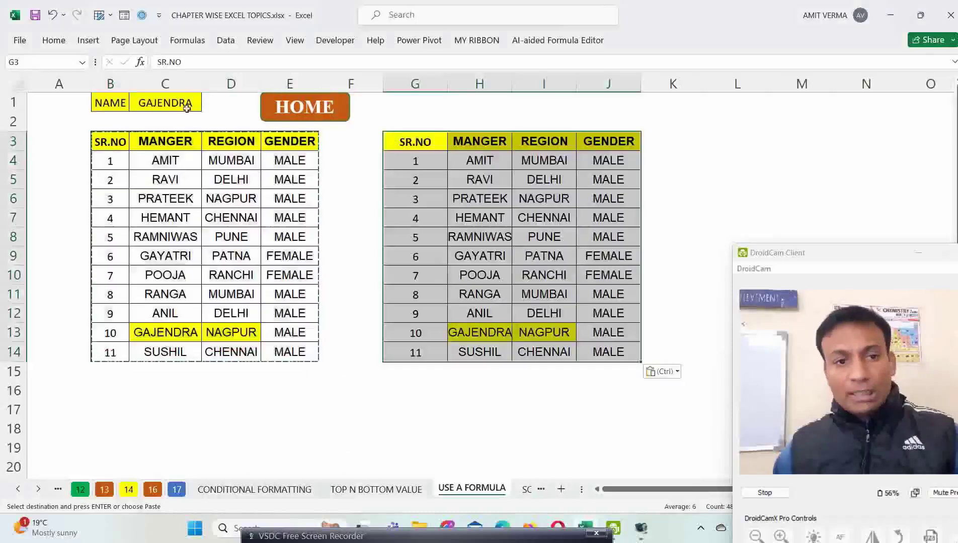
Step: Copy the NAME label and its lookup cell from B1:C1 to G1
left_click_drag(121, 102, 207, 101)
key("ctrl+c")
left_click(413, 102)
key("ctrl+v")
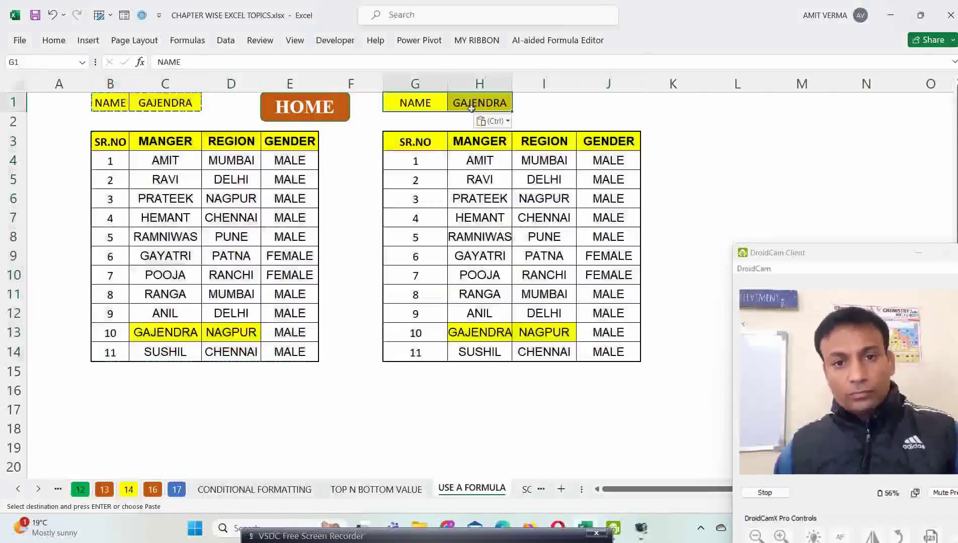
Step: Clear all data validation from the copied name cell H1 and delete its content
left_click(475, 106)
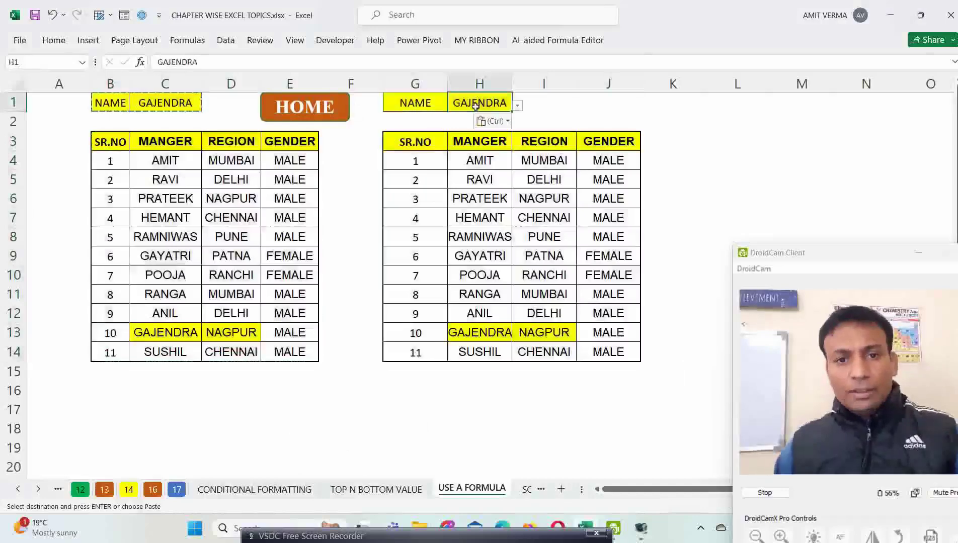
left_click(56, 41)
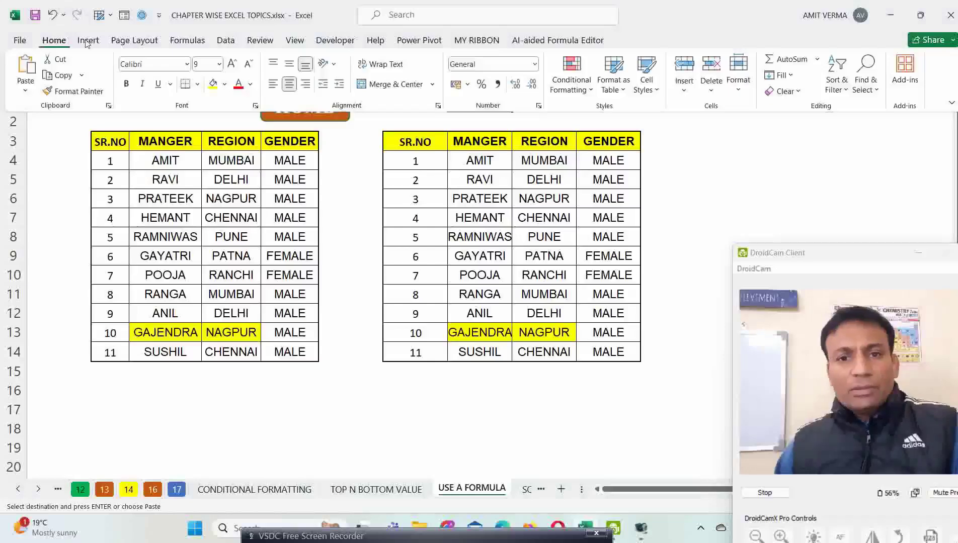
left_click(230, 43)
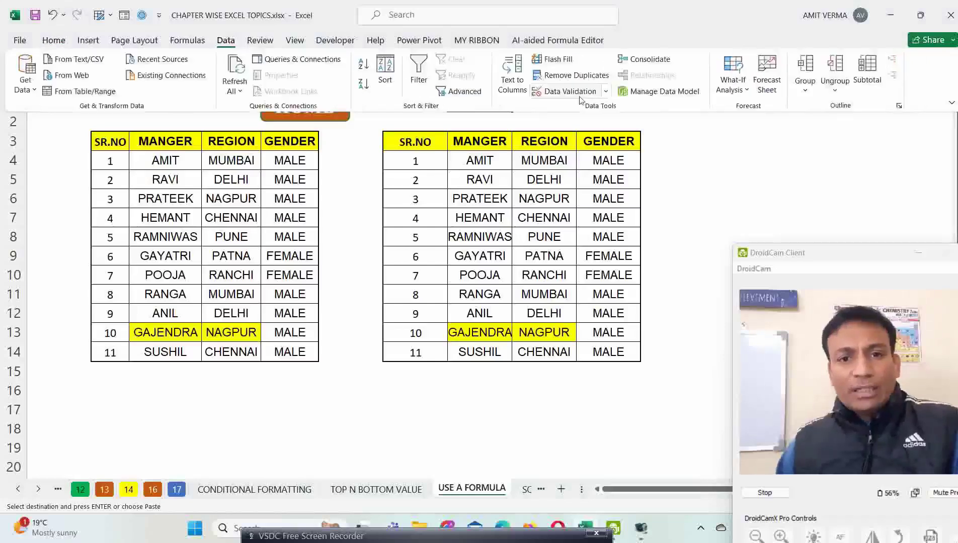
left_click(606, 92)
left_click(598, 110)
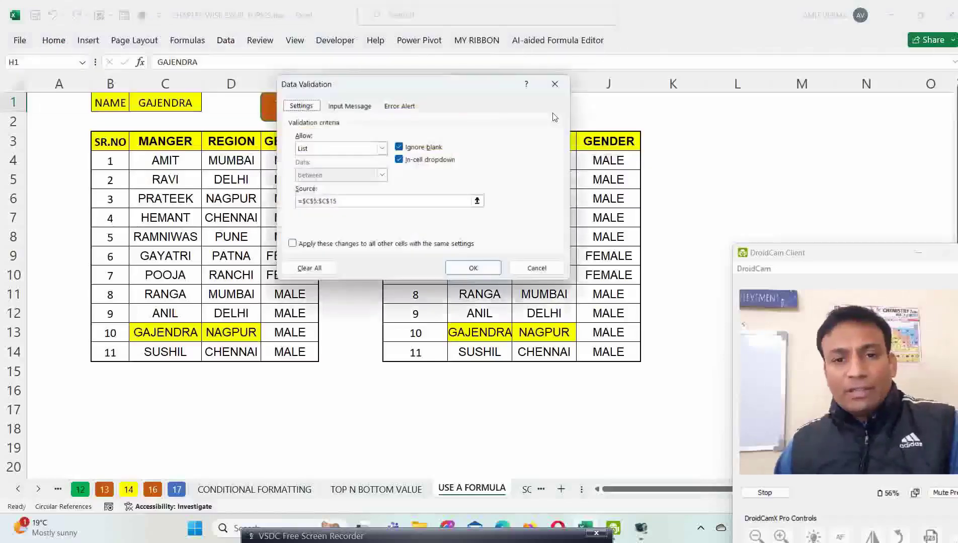
left_click(309, 268)
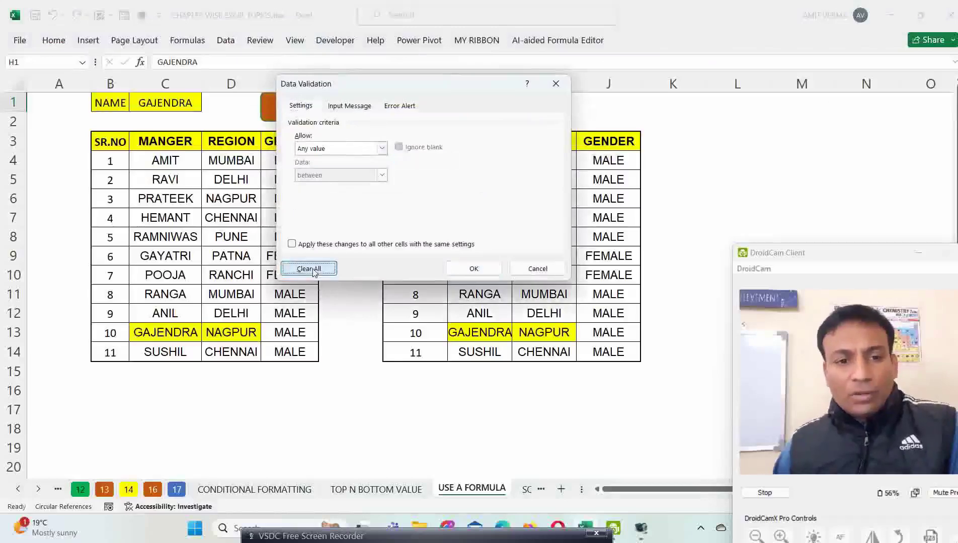
left_click(473, 269)
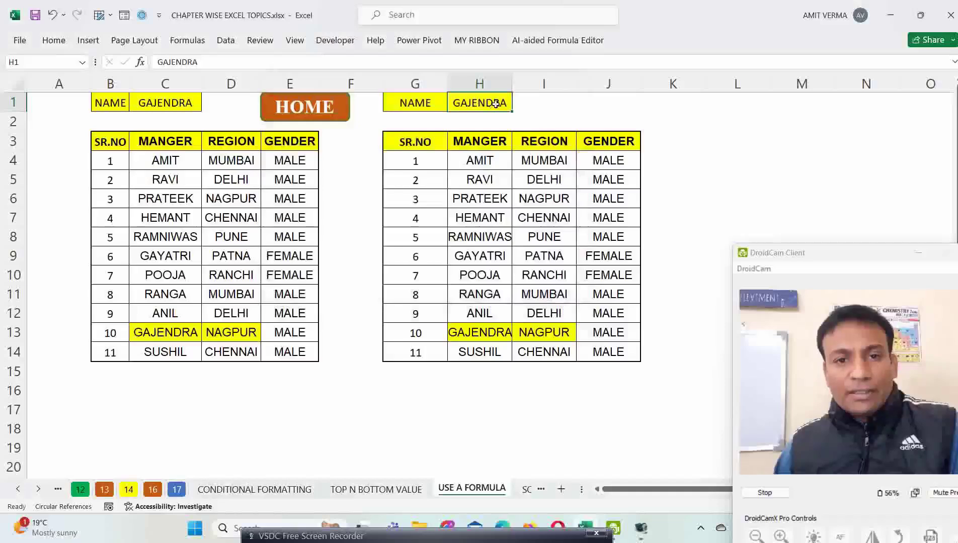
key("Delete")
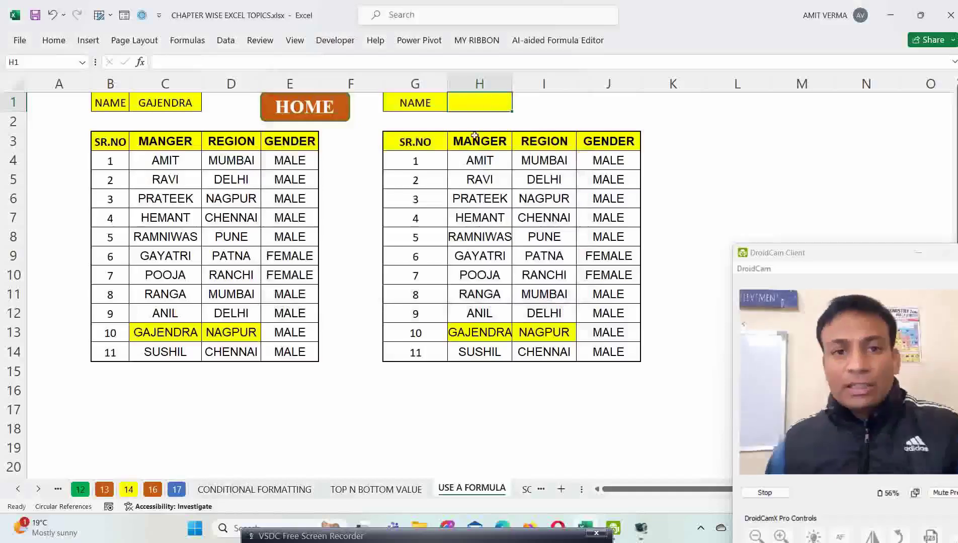
Step: Clear the conditional formatting rules from the copied table's data cells G4:J14
left_click_drag(487, 160, 490, 352)
left_click_drag(417, 160, 590, 355)
left_click(54, 40)
left_click(572, 75)
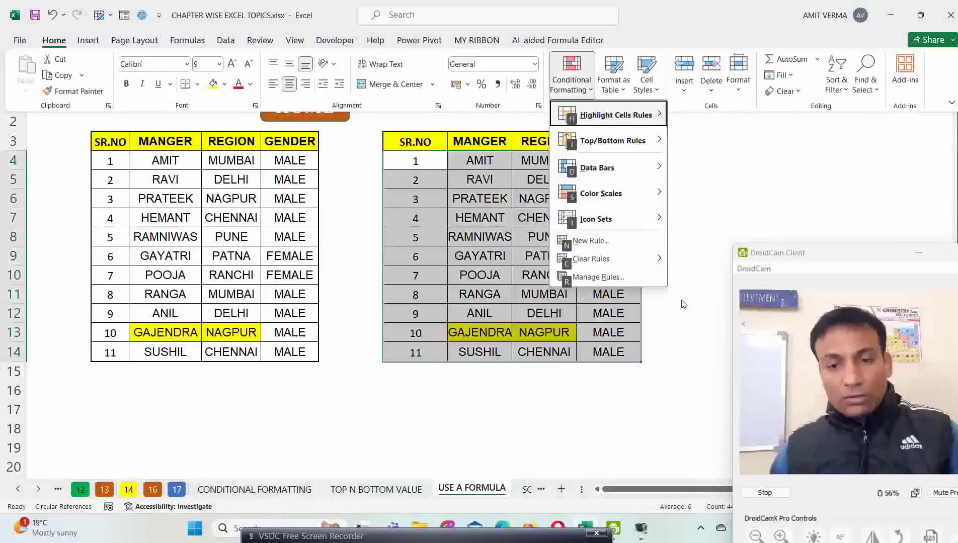
mouse_move(619, 259)
left_click(707, 260)
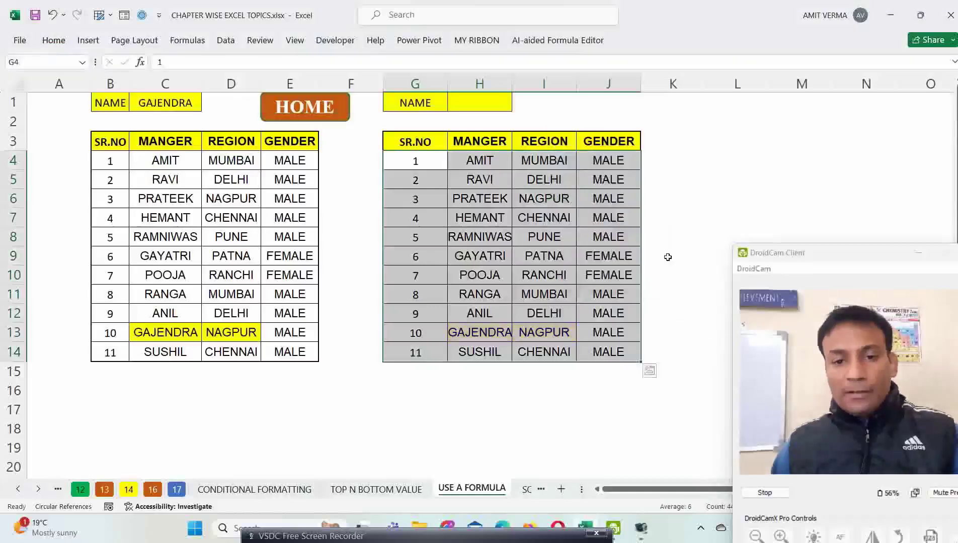
left_click(461, 160)
Step: Choose the manager with serial number 8 as the original table's lookup name in C1
left_click(166, 103)
left_click(207, 105)
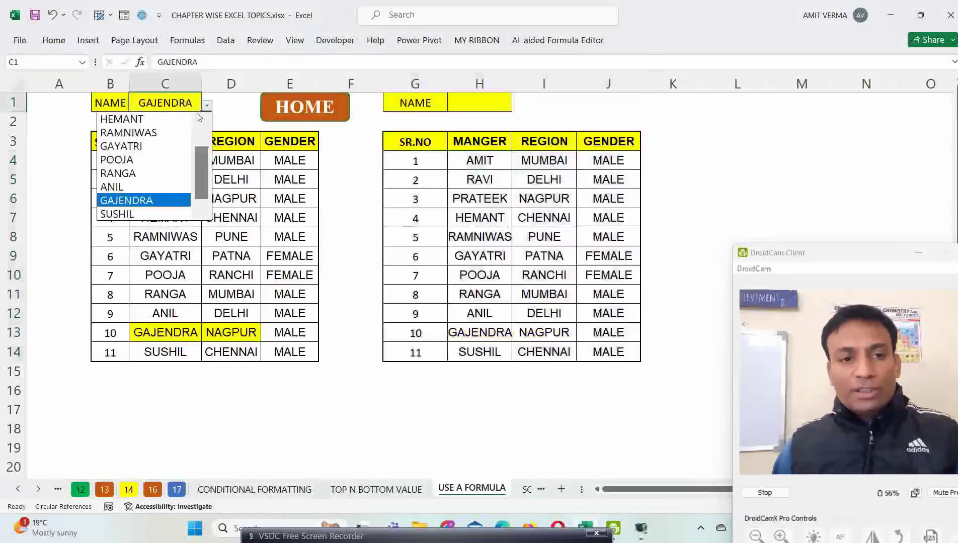
left_click(143, 176)
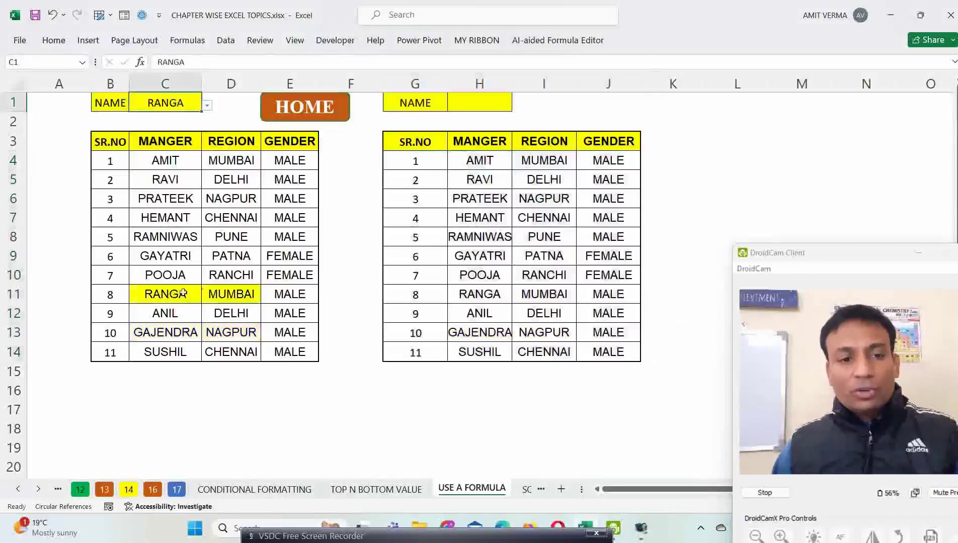
Step: Examine the original table's highlighted row 11, then the copy's manager and region cells H4:I14 and its empty name cell H1
left_click_drag(117, 303, 326, 310)
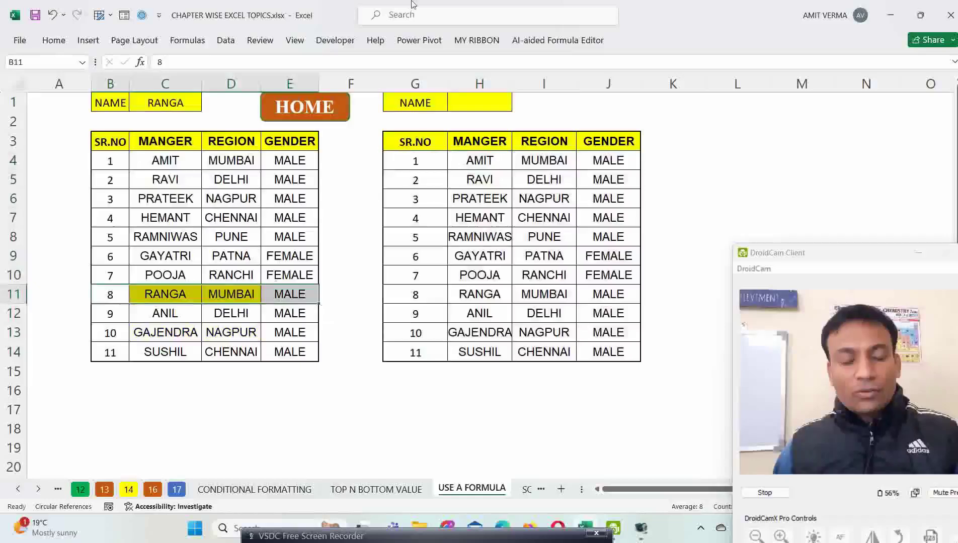
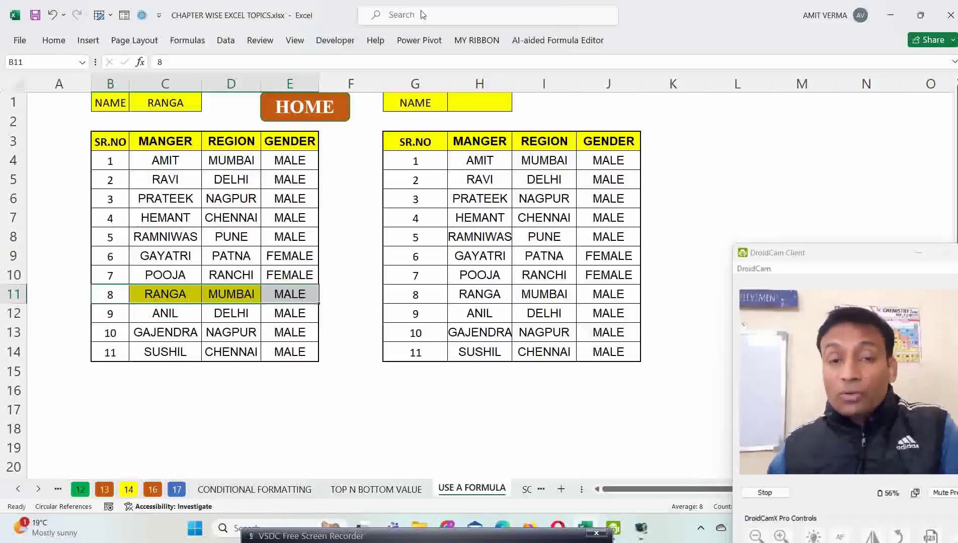
left_click_drag(487, 160, 555, 358)
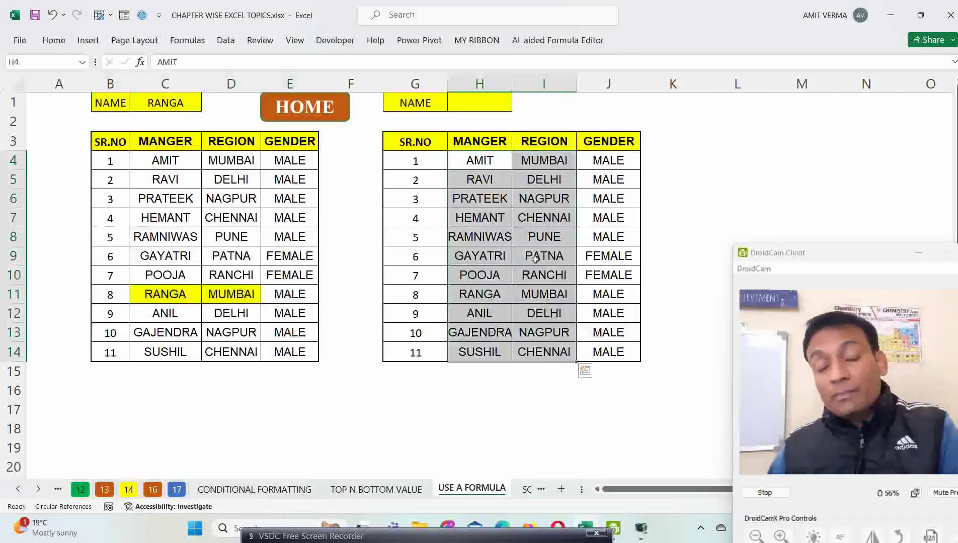
left_click(492, 104)
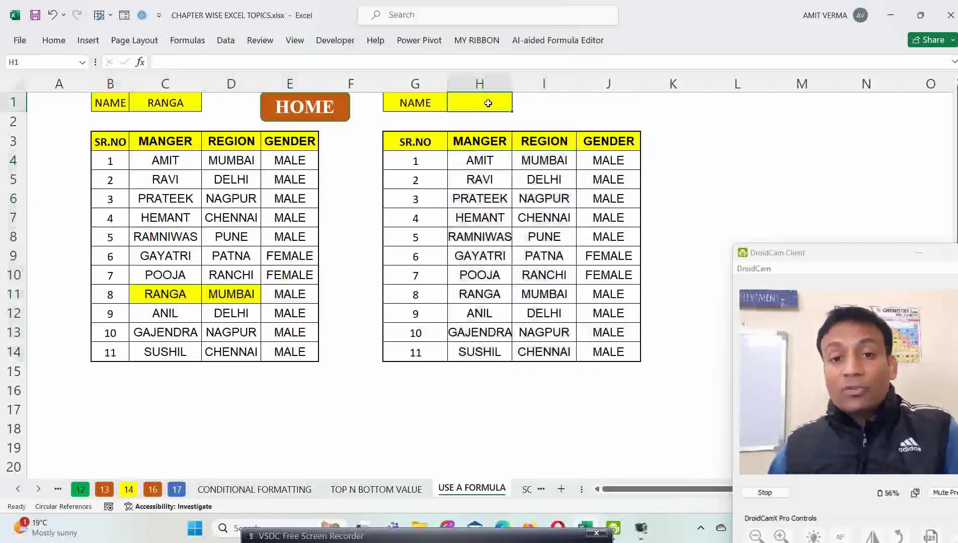
left_click_drag(492, 160, 497, 347)
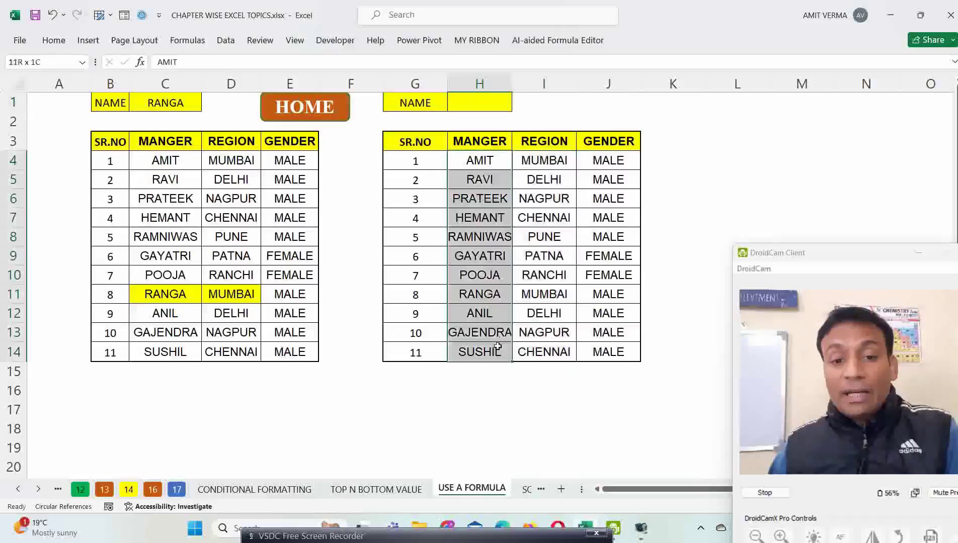
Step: Add list data validation to the copy's name cell H1, using the manager names in H4:H14 as the source
left_click(490, 106)
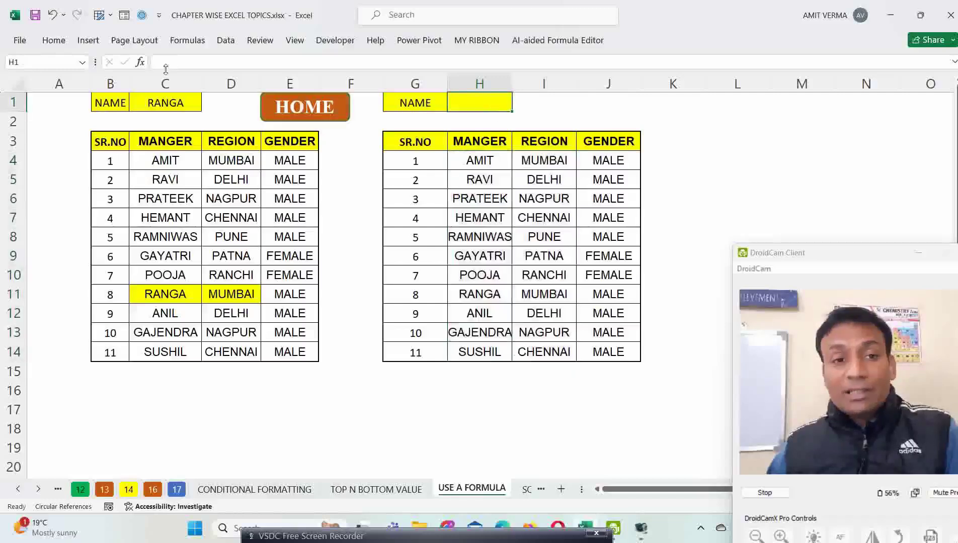
left_click(62, 44)
left_click(226, 40)
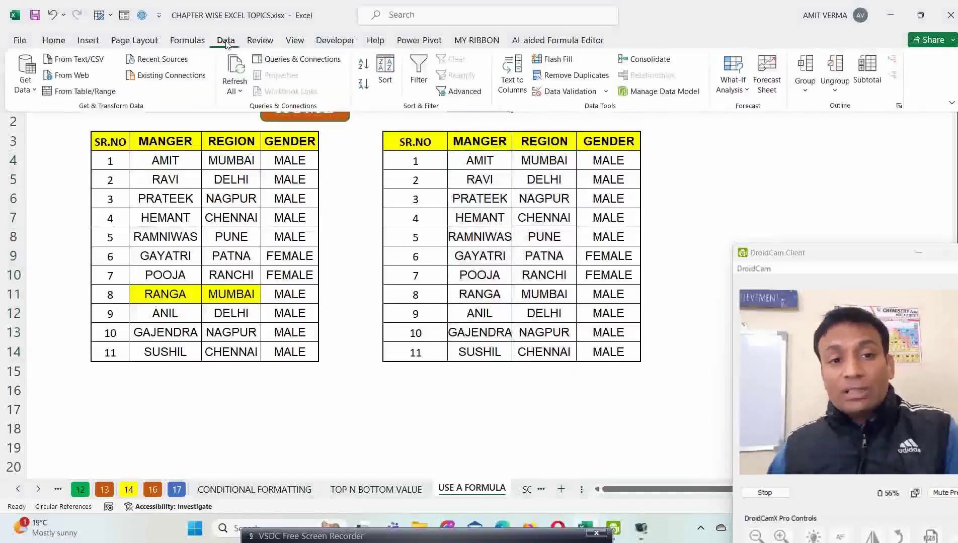
left_click(605, 91)
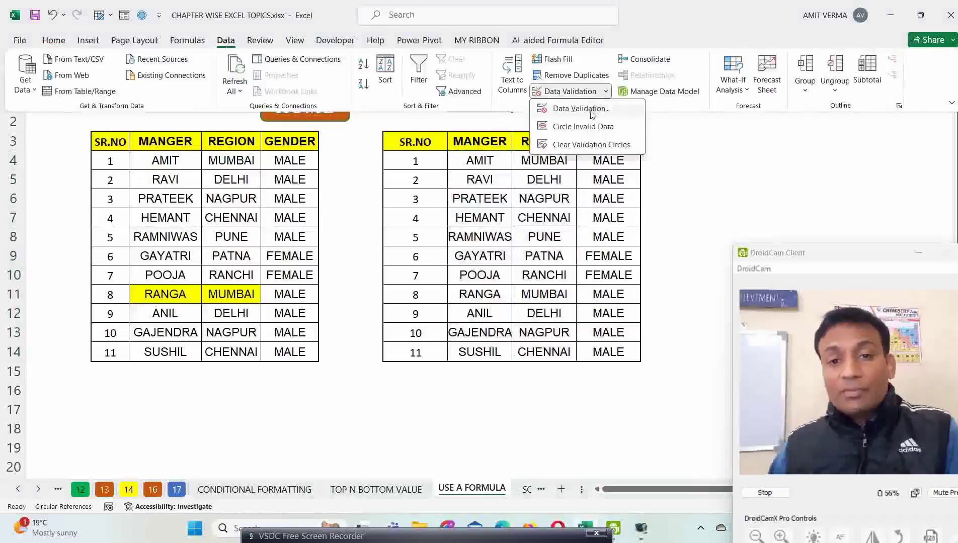
left_click(591, 111)
left_click_drag(356, 86, 605, 108)
left_click(598, 163)
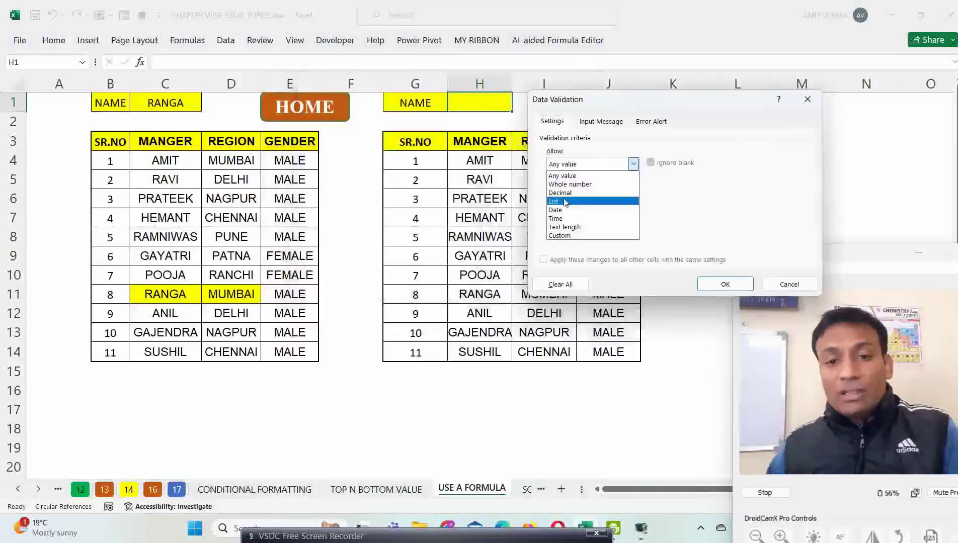
left_click(573, 200)
left_click(572, 216)
left_click_drag(479, 161, 473, 352)
left_click(720, 283)
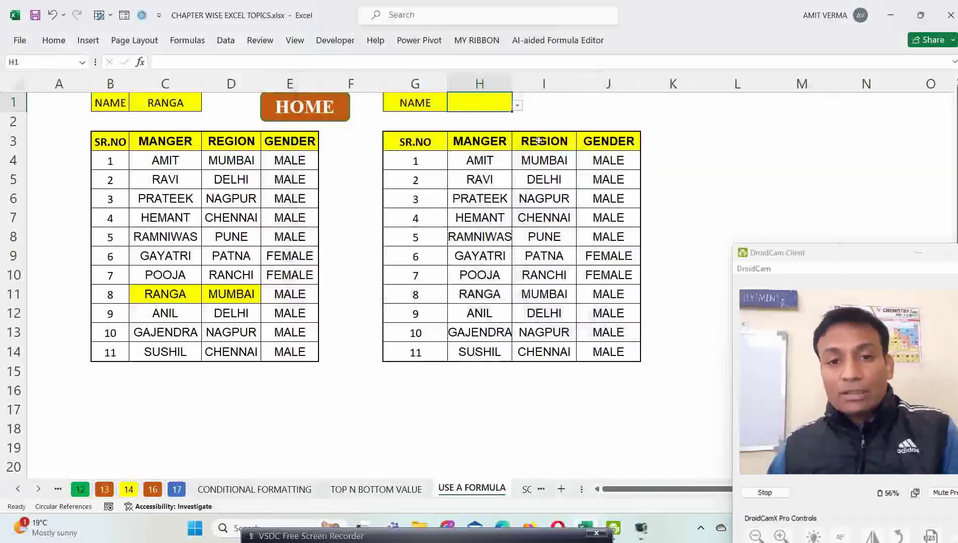
Step: Try several managers from H1's list, finishing with the one at serial number 10, and auto-fit the width of column H
left_click(517, 106)
left_click(517, 105)
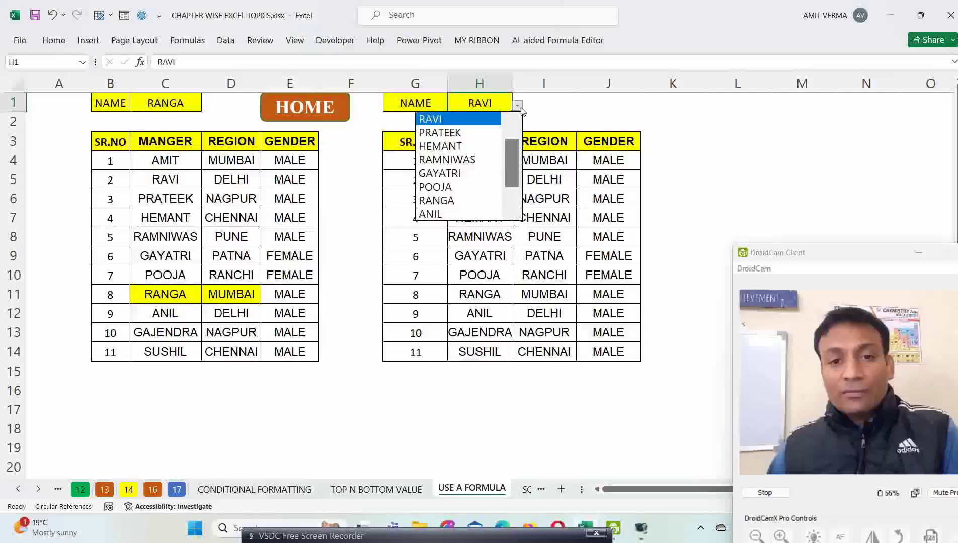
left_click(491, 152)
left_click(517, 105)
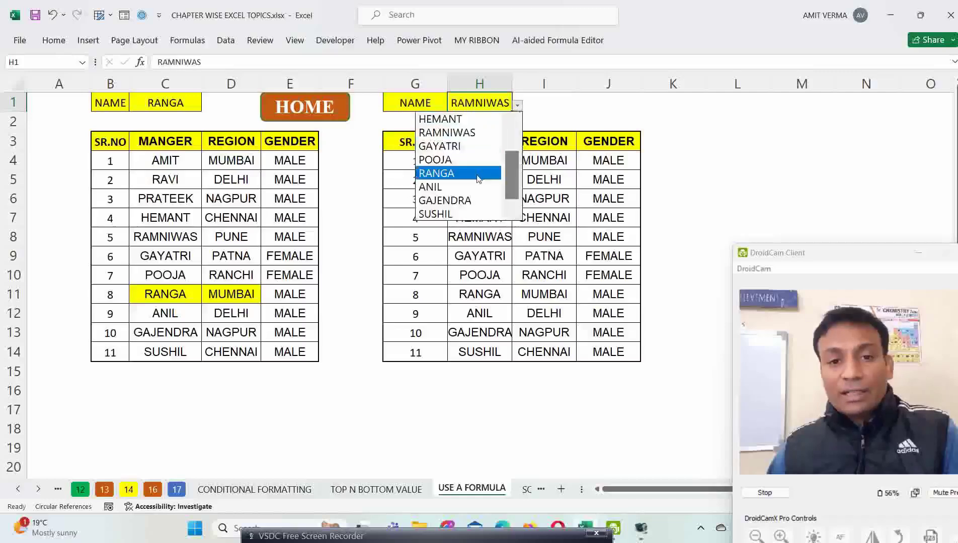
left_click(482, 173)
left_click(517, 105)
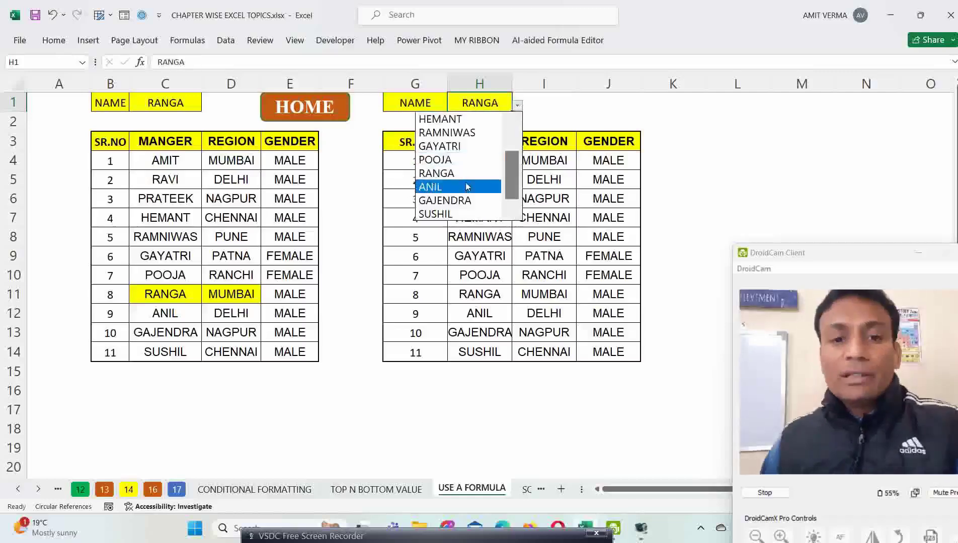
left_click(468, 187)
left_click(518, 106)
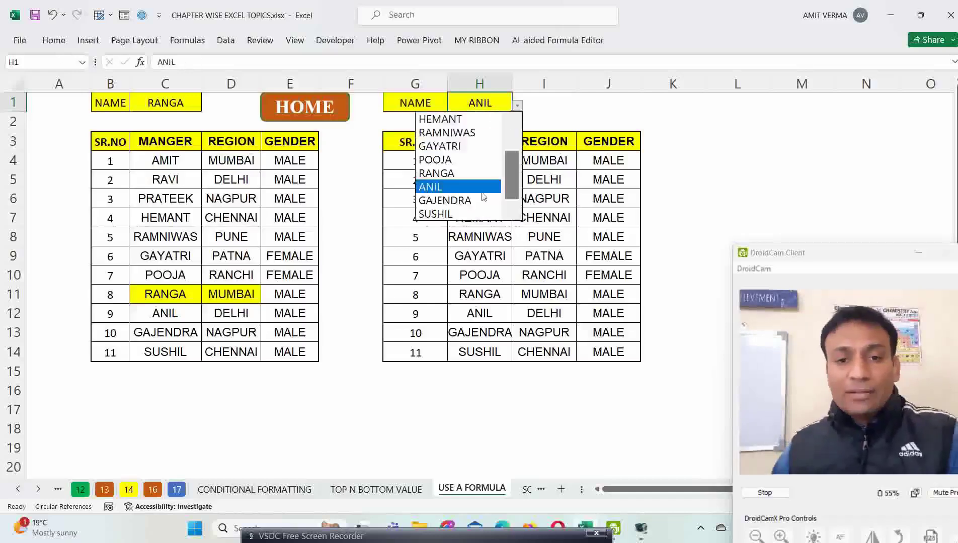
left_click(483, 199)
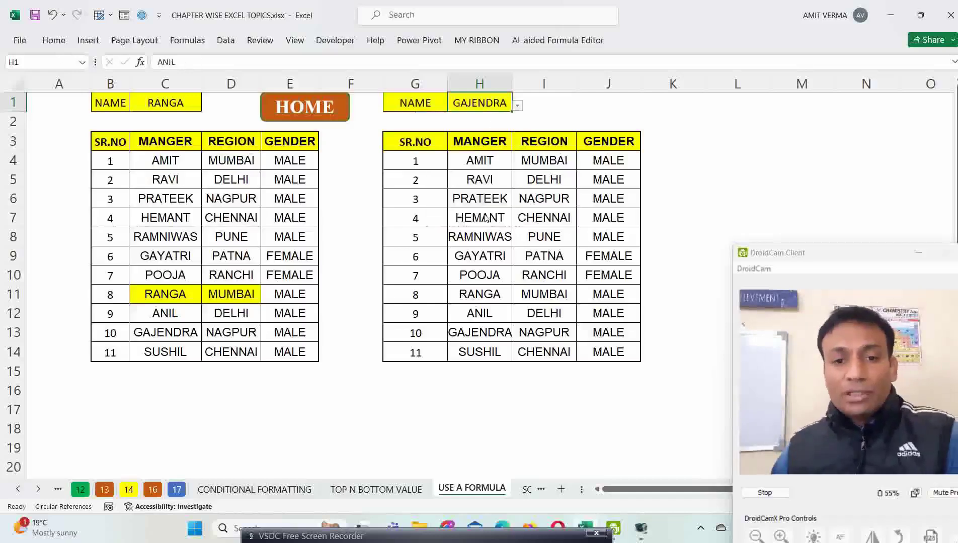
double_click(512, 84)
Step: Set up a formula-based conditional formatting rule for manager cells H4:H14 with the formula =$H$4=$H$1
left_click_drag(498, 157, 490, 351)
left_click(52, 44)
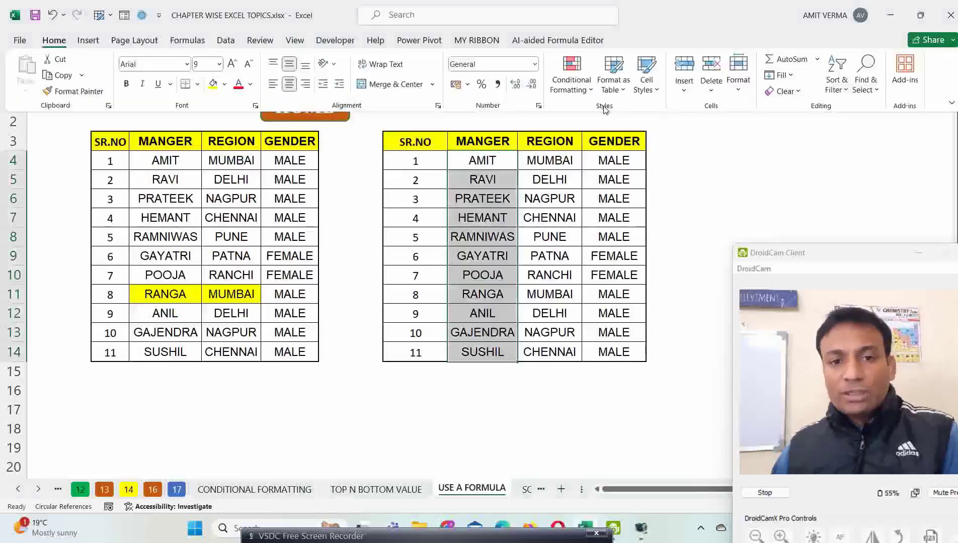
left_click(571, 80)
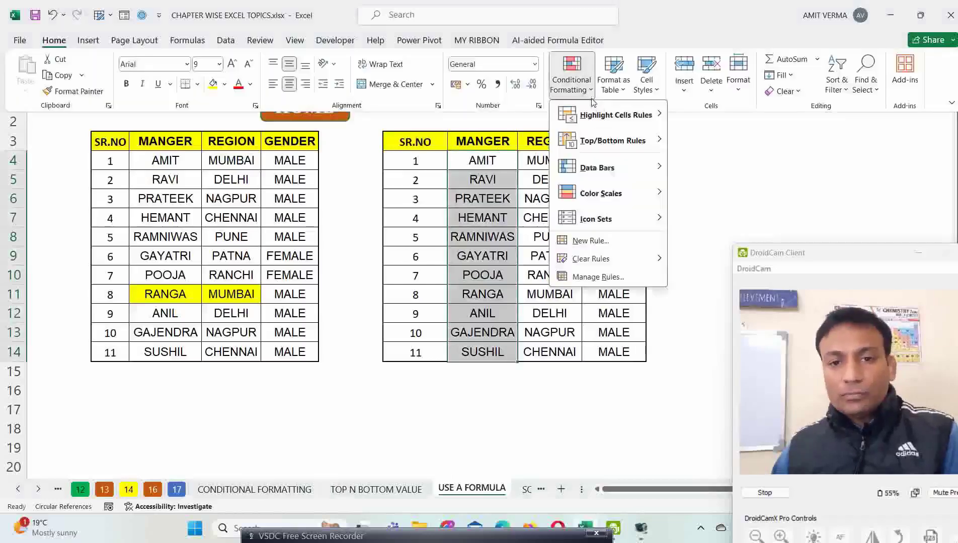
left_click(590, 240)
left_click_drag(557, 98, 555, 54)
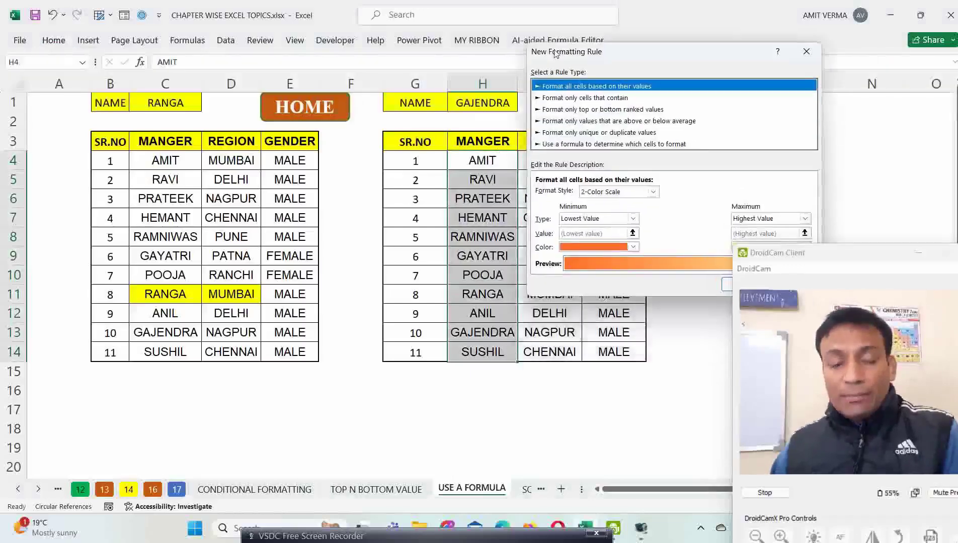
left_click(563, 144)
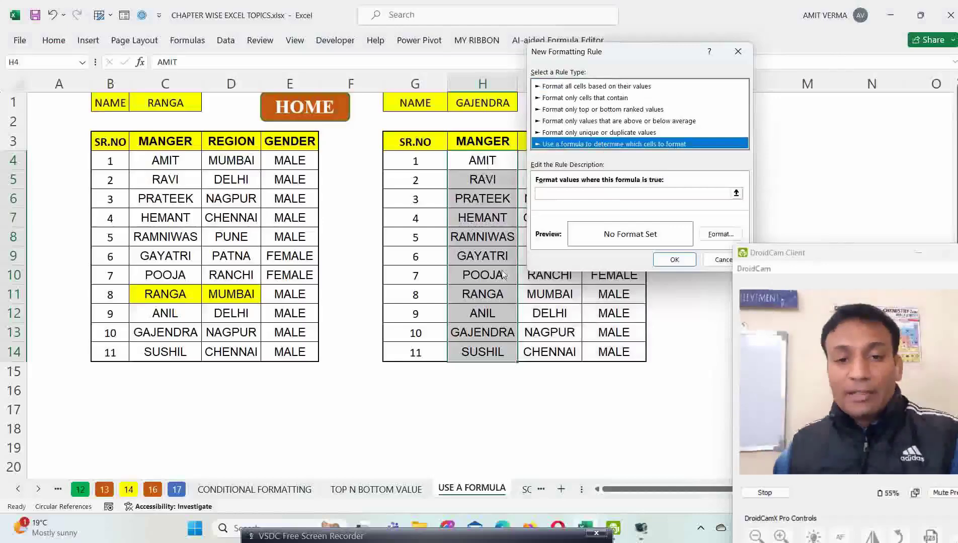
left_click(565, 193)
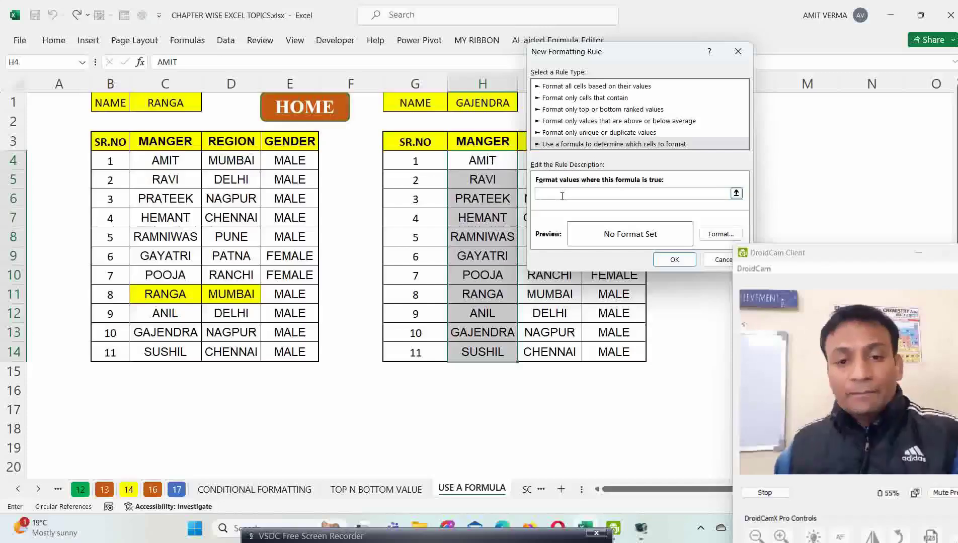
left_click(492, 162)
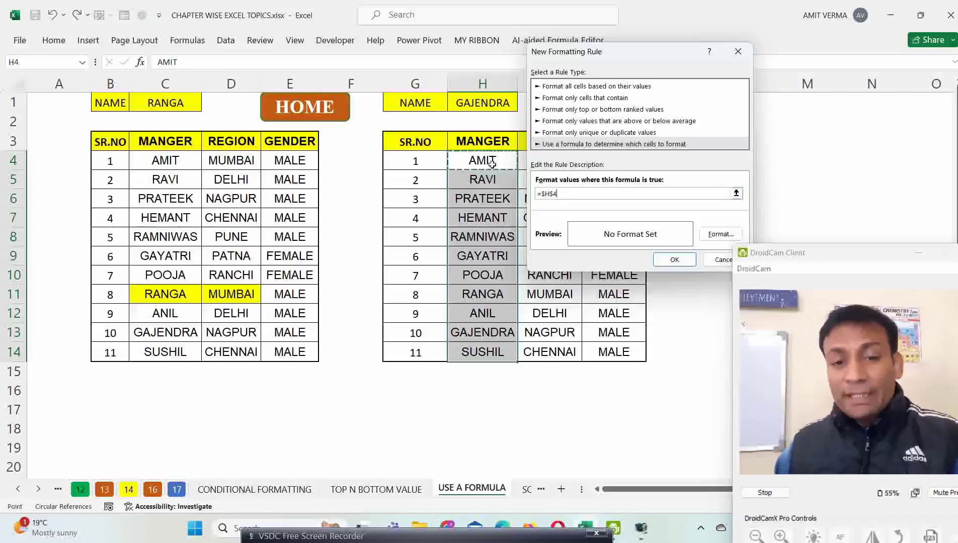
type("=")
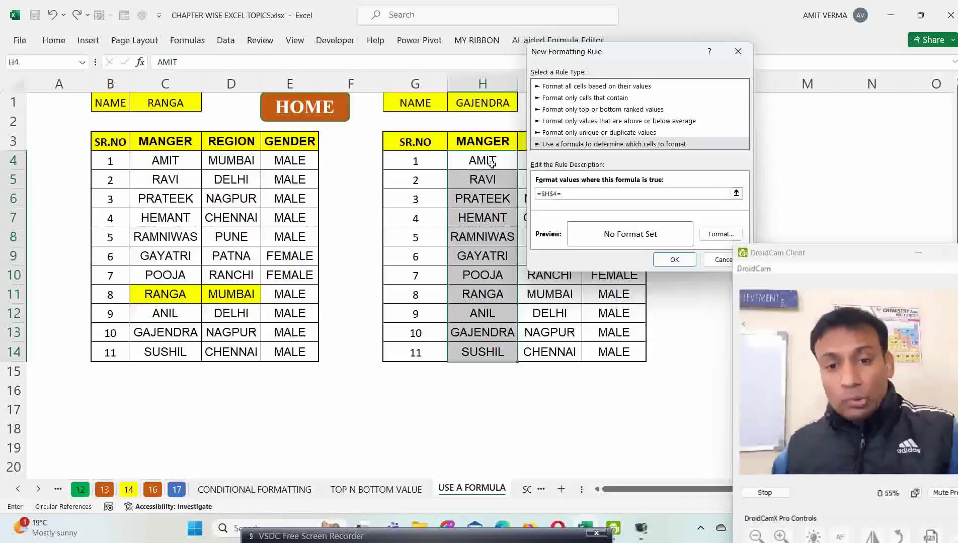
left_click(484, 106)
Step: Give the formula rule a yellow fill and apply it to H4:H14
left_click(721, 234)
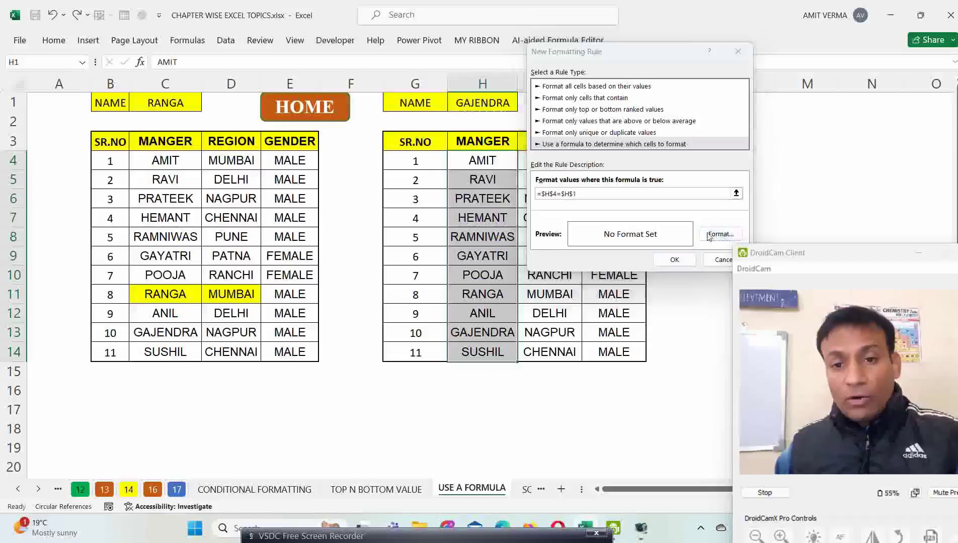
left_click(652, 55)
left_click(563, 175)
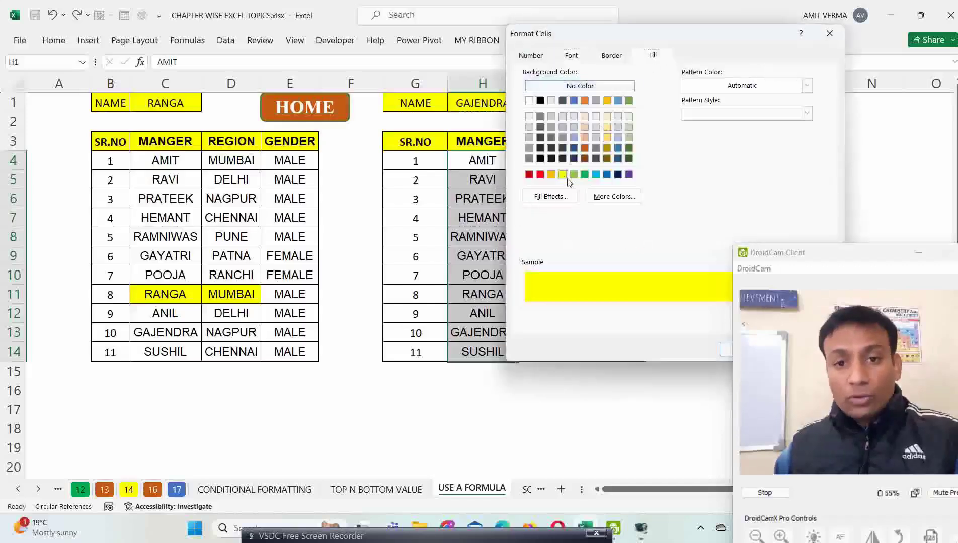
left_click(642, 330)
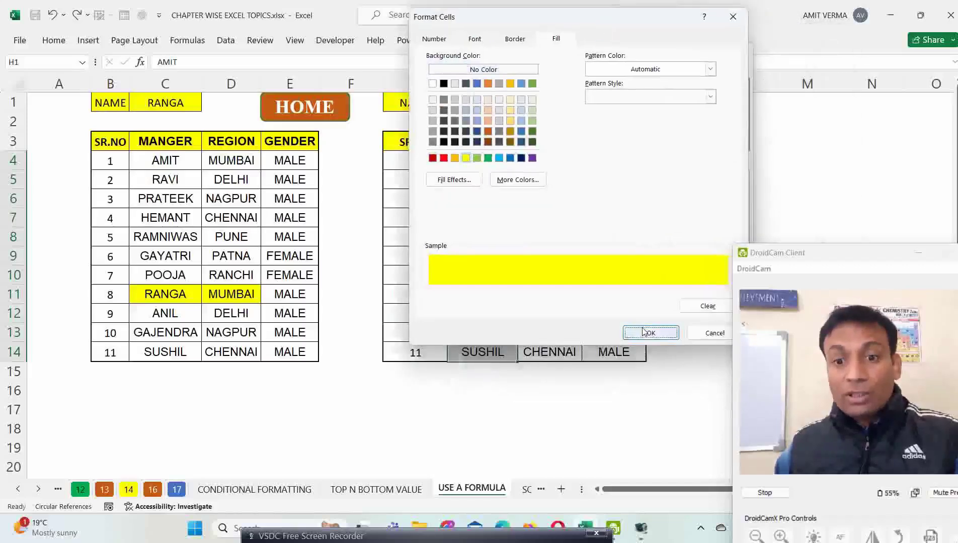
left_click(673, 259)
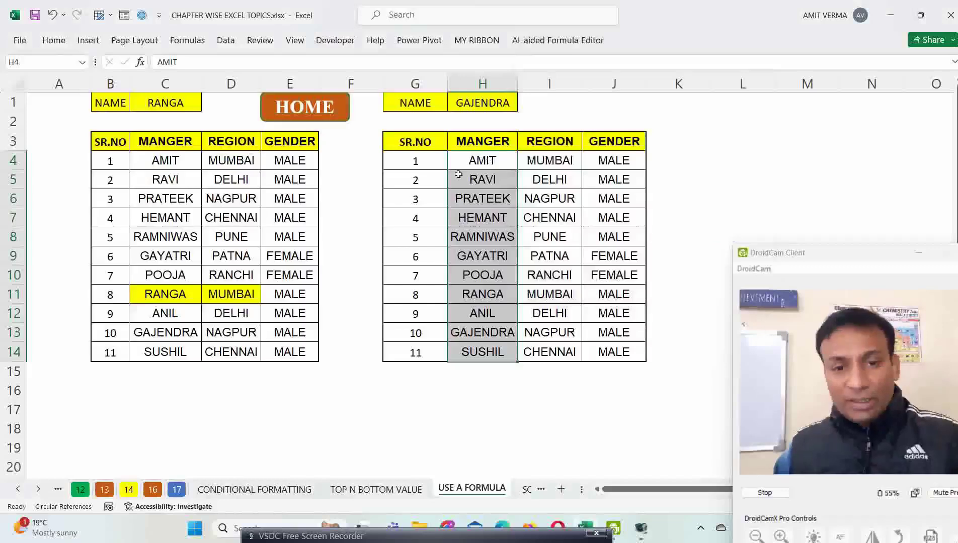
Step: Set up a second formula-based rule for the same manager cells H4:H14, again comparing with =$H$4=$H$1
left_click(53, 40)
left_click(571, 75)
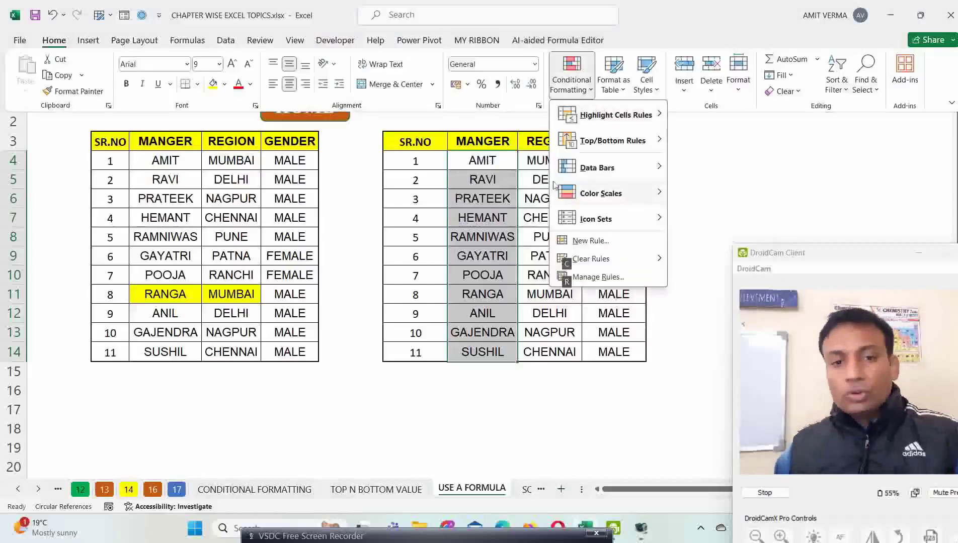
mouse_move(628, 152)
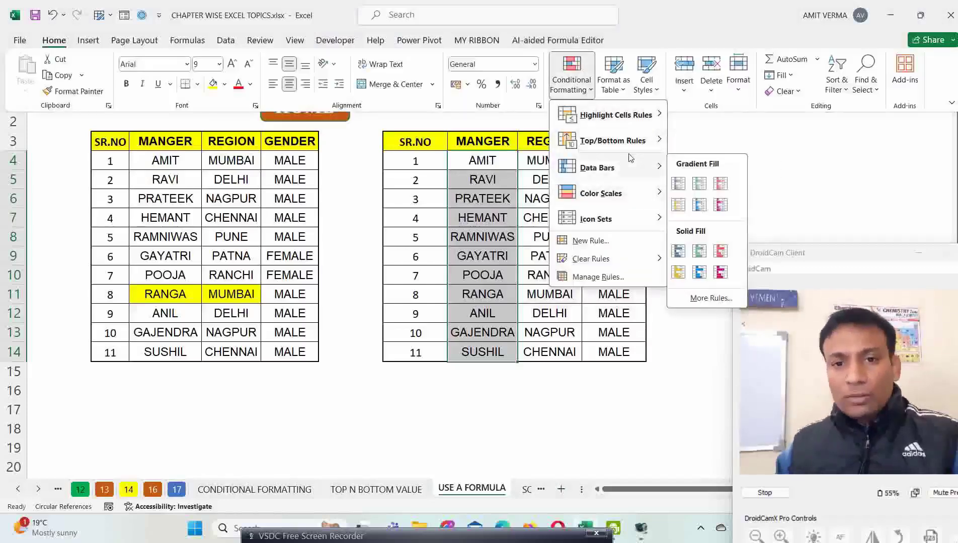
left_click(609, 241)
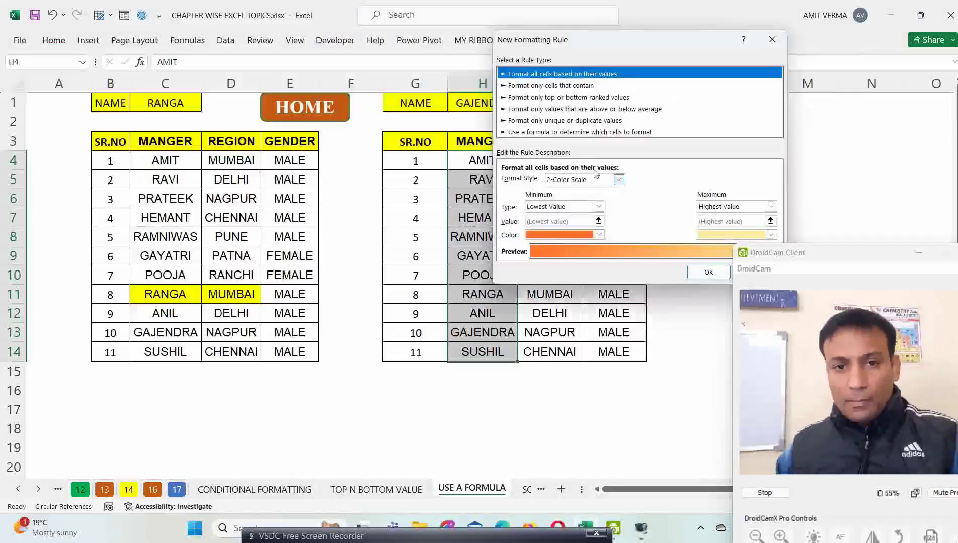
left_click_drag(604, 11, 653, 71)
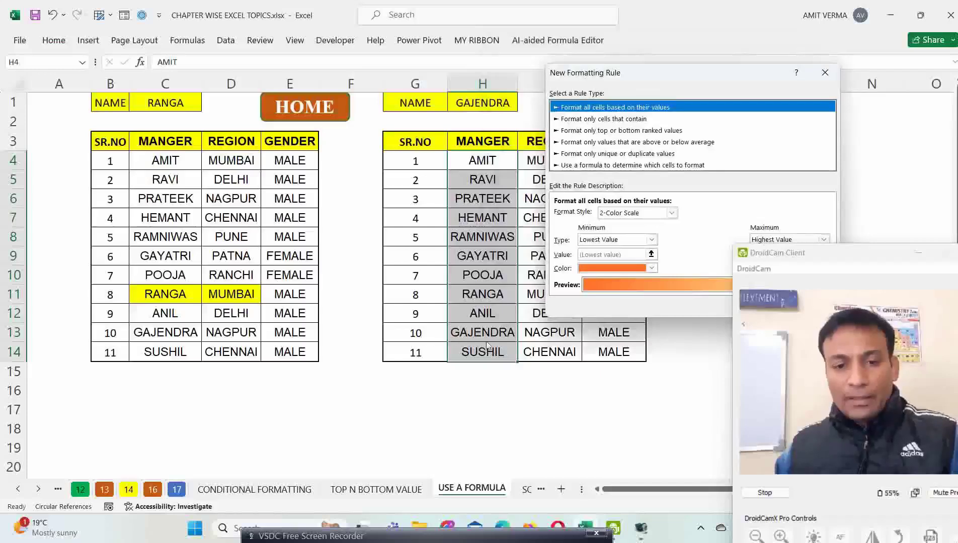
left_click(619, 166)
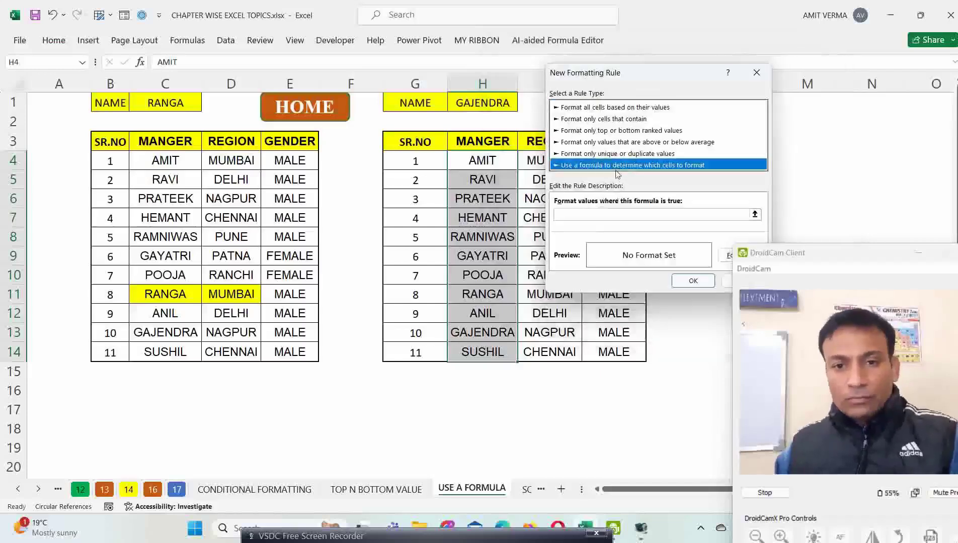
left_click(585, 215)
type("=")
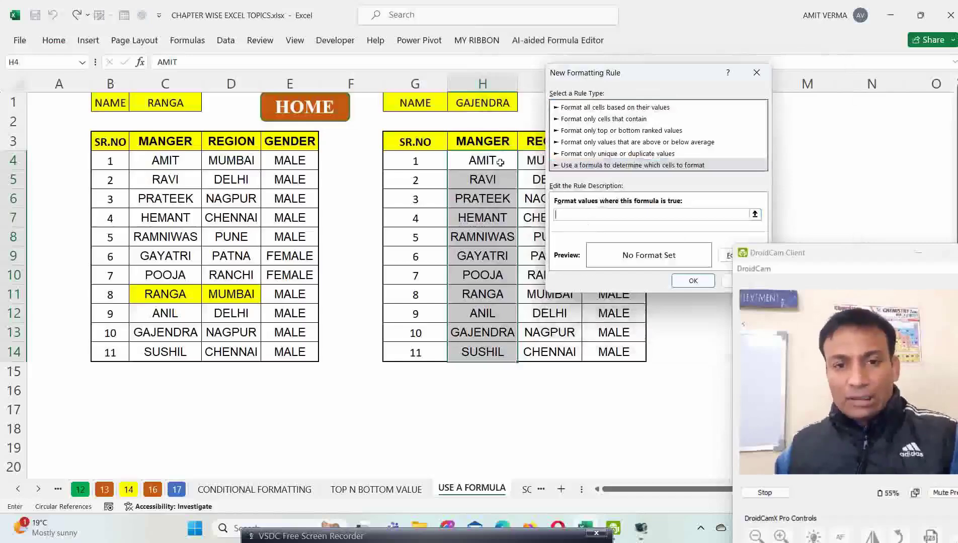
left_click(496, 159)
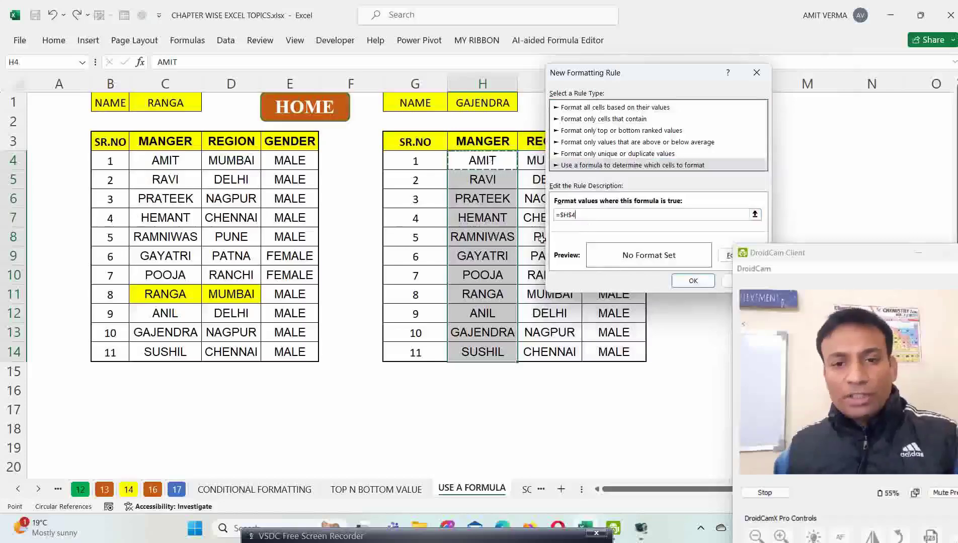
key("BackSpace")
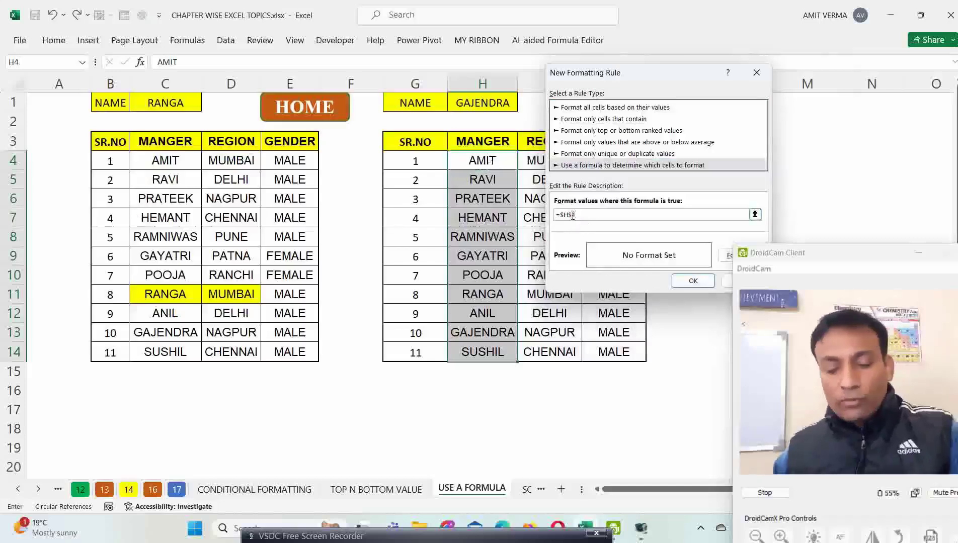
type("4=")
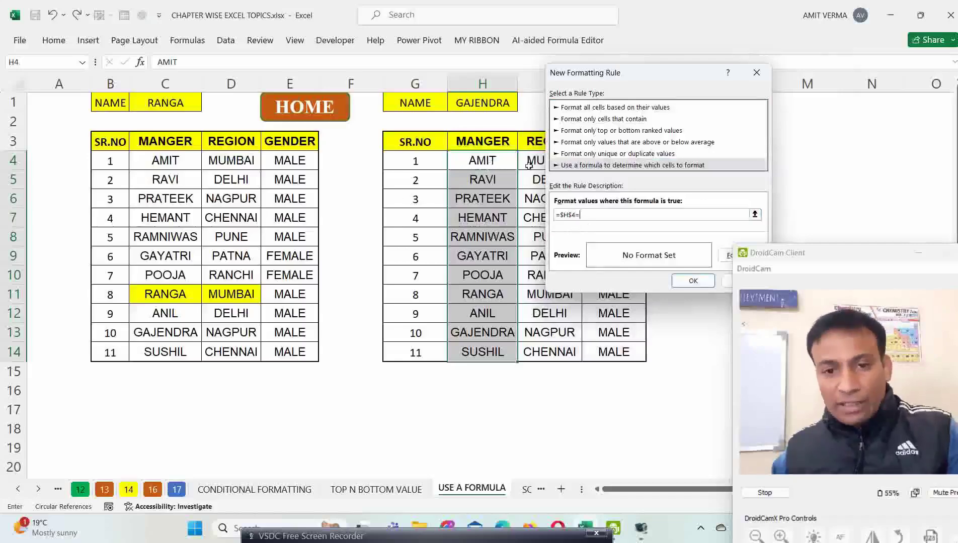
left_click(493, 107)
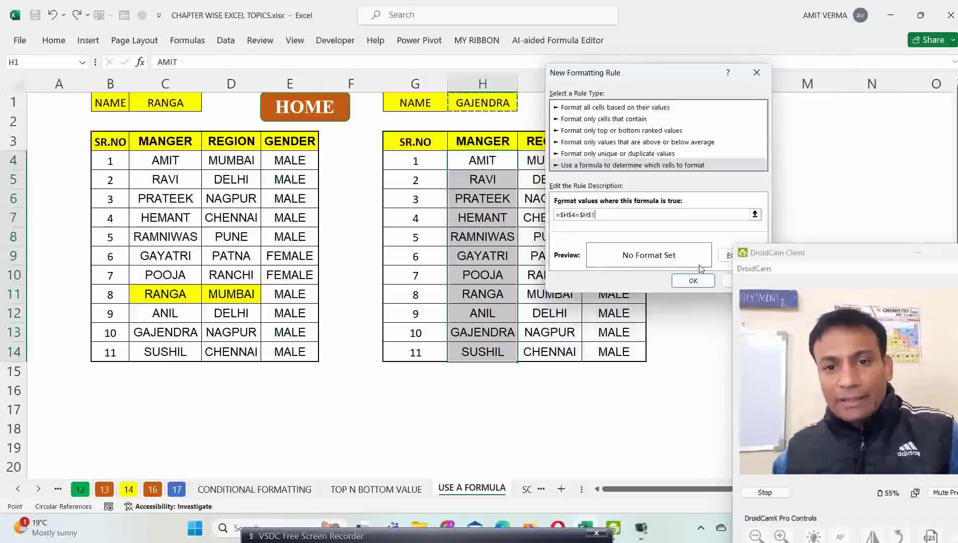
Step: Apply the second rule with a yellow fill and select the copy's name cell H1
left_click(736, 261)
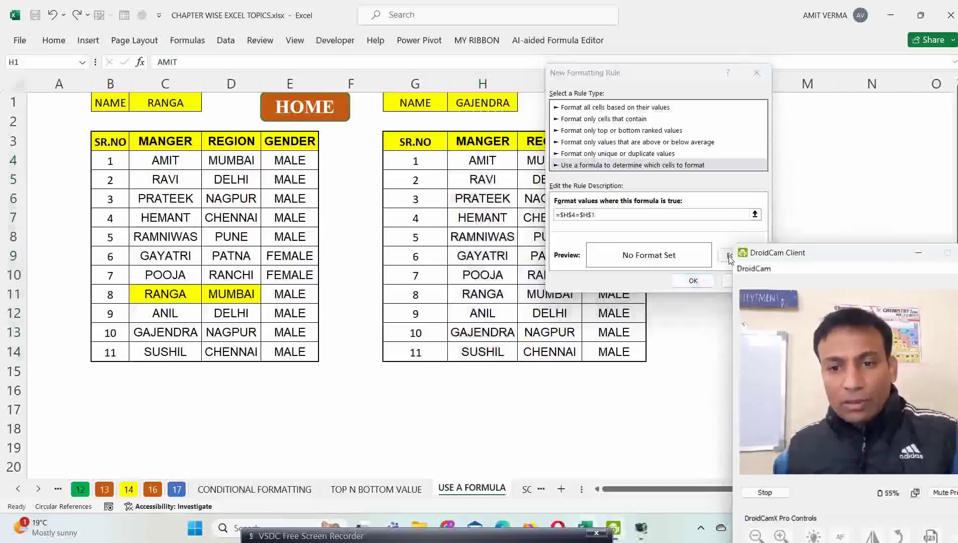
left_click(729, 257)
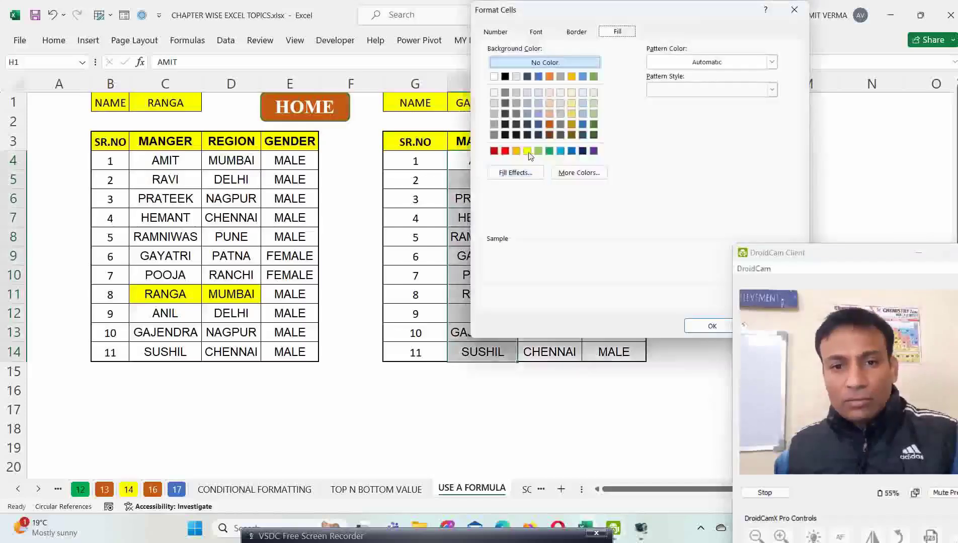
left_click(528, 151)
left_click(712, 326)
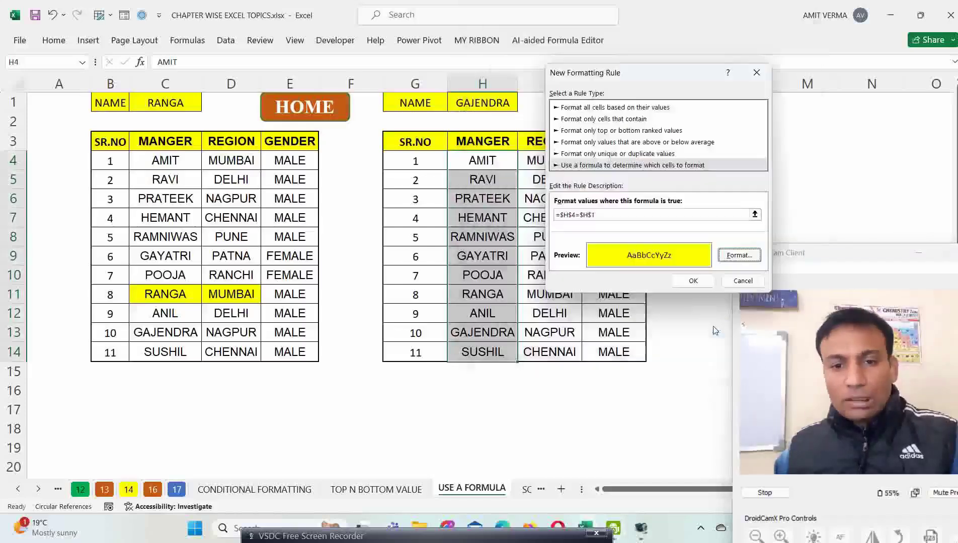
left_click(697, 284)
left_click(495, 101)
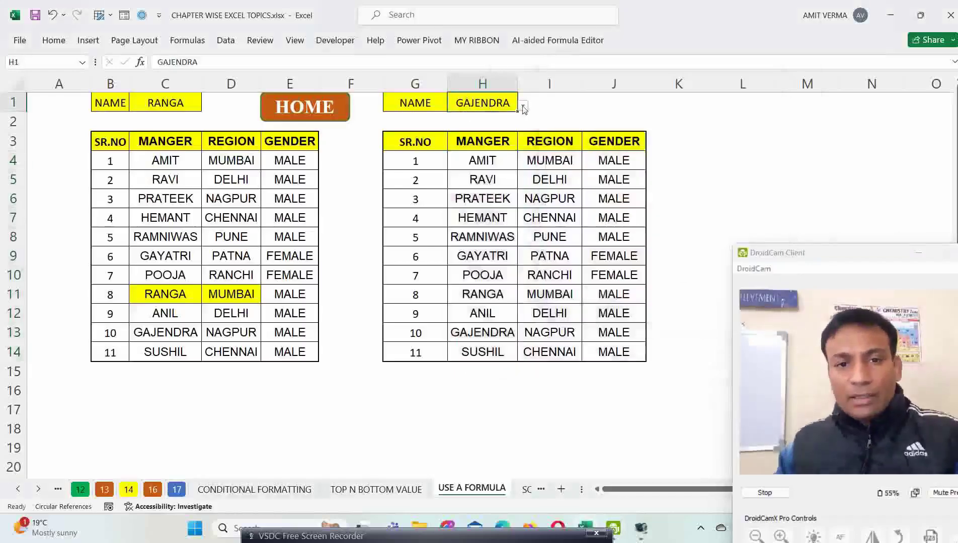
Step: Test the existing rules by choosing the first manager and then the fourth manager from the drop-down list in H1
left_click(524, 107)
scroll(512, 173, "up", 1)
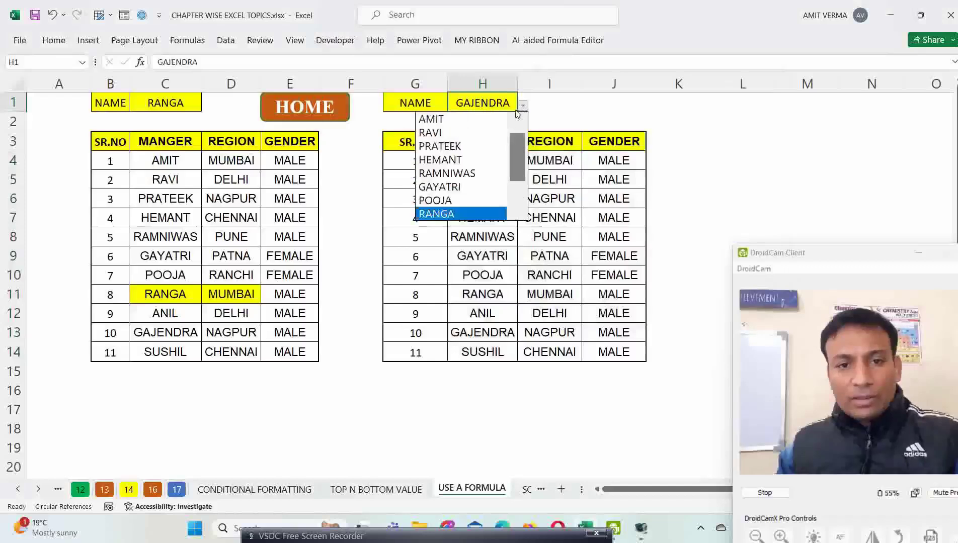
left_click(477, 116)
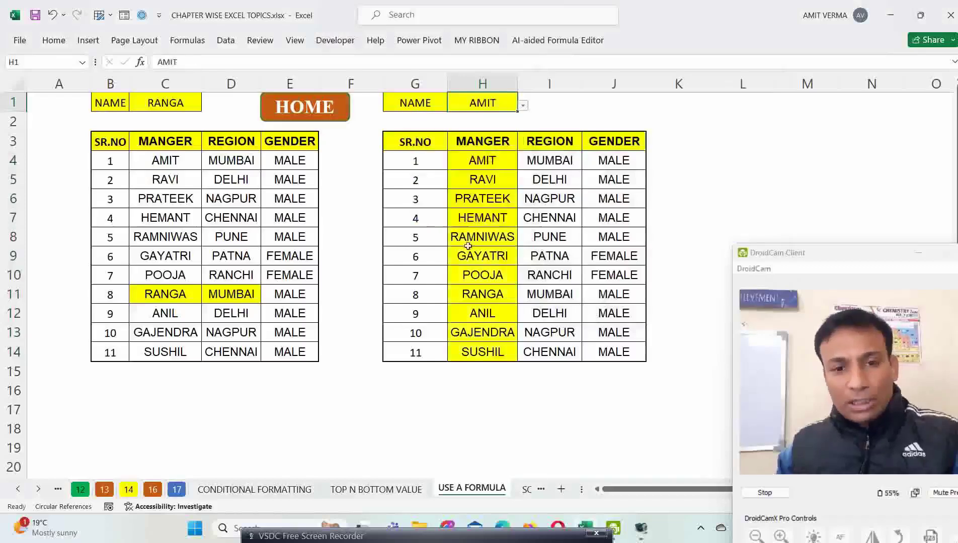
left_click(523, 106)
left_click(487, 160)
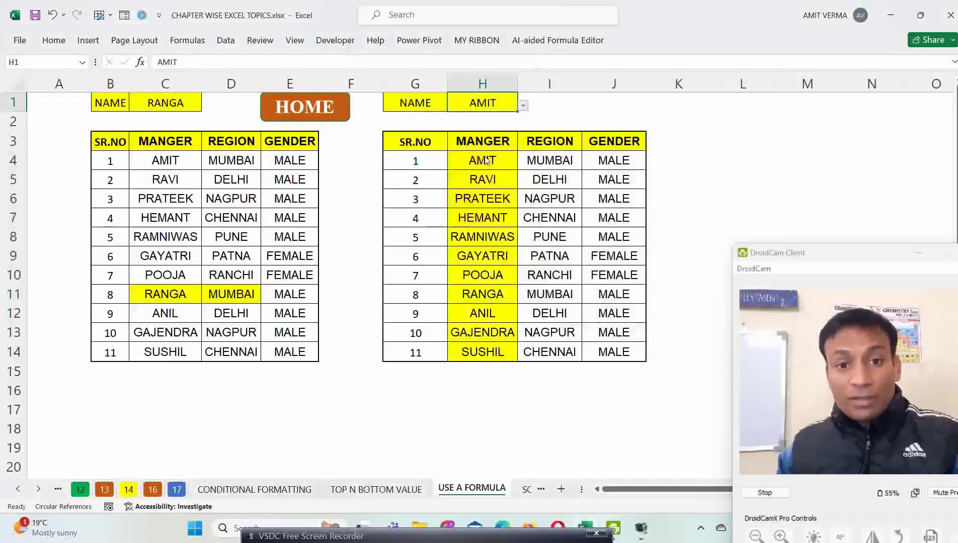
left_click(524, 106)
left_click(523, 106)
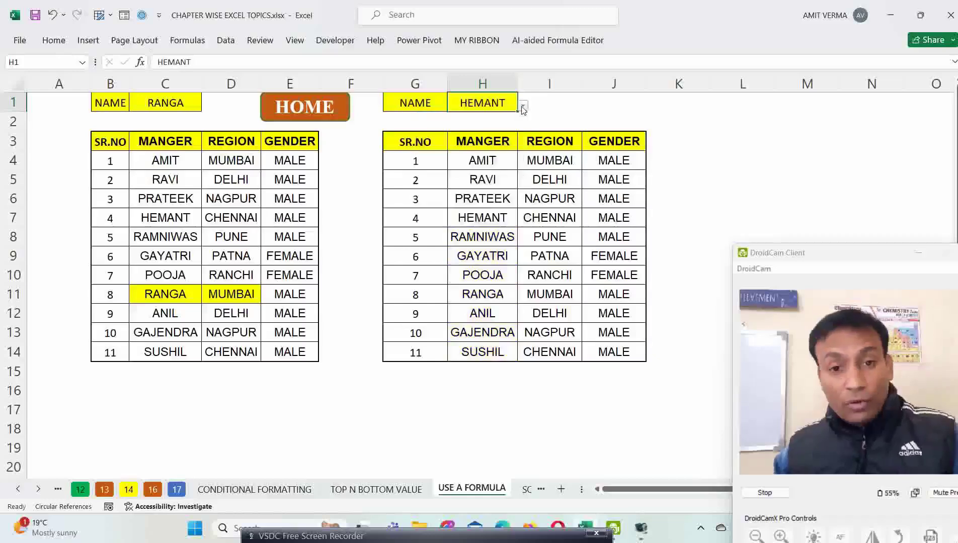
Step: Set up a formula-based conditional formatting rule on the selected cell H1 with the formula =$H4=$H$1
key("alt+h")
key("l")
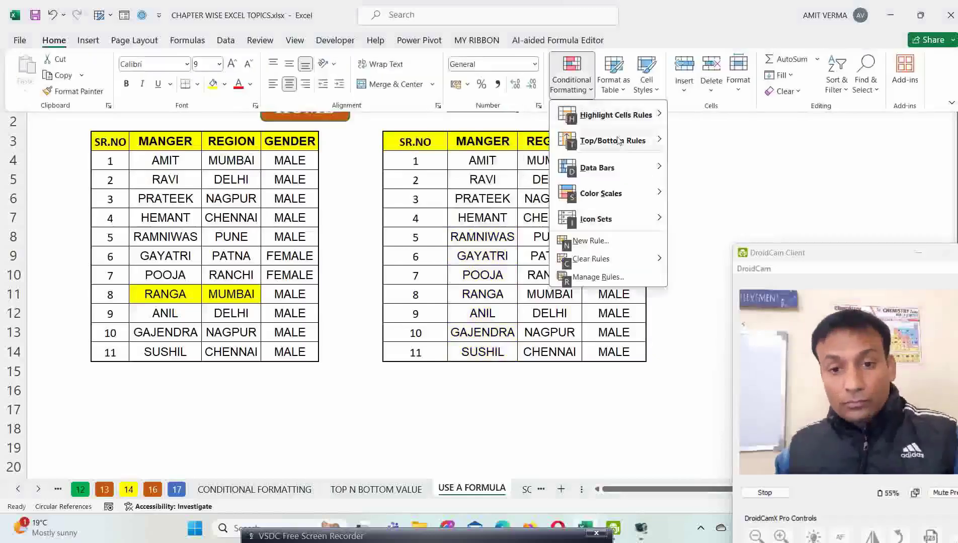
left_click(614, 245)
left_click(564, 154)
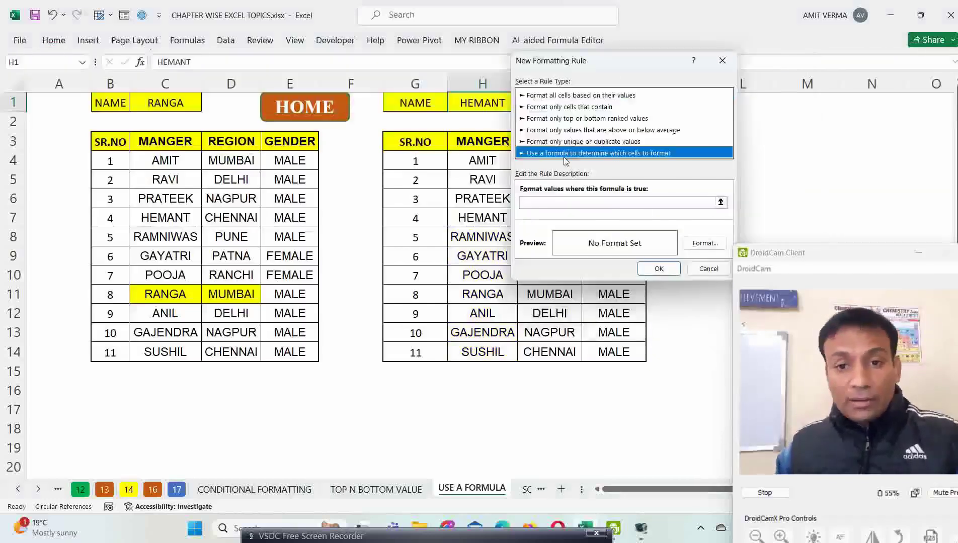
left_click(566, 203)
left_click(494, 160)
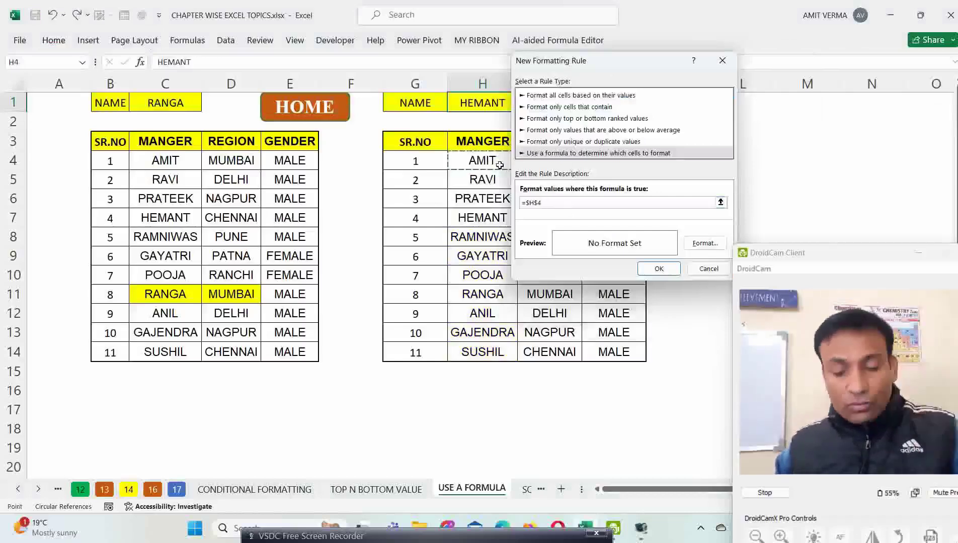
left_click(538, 202)
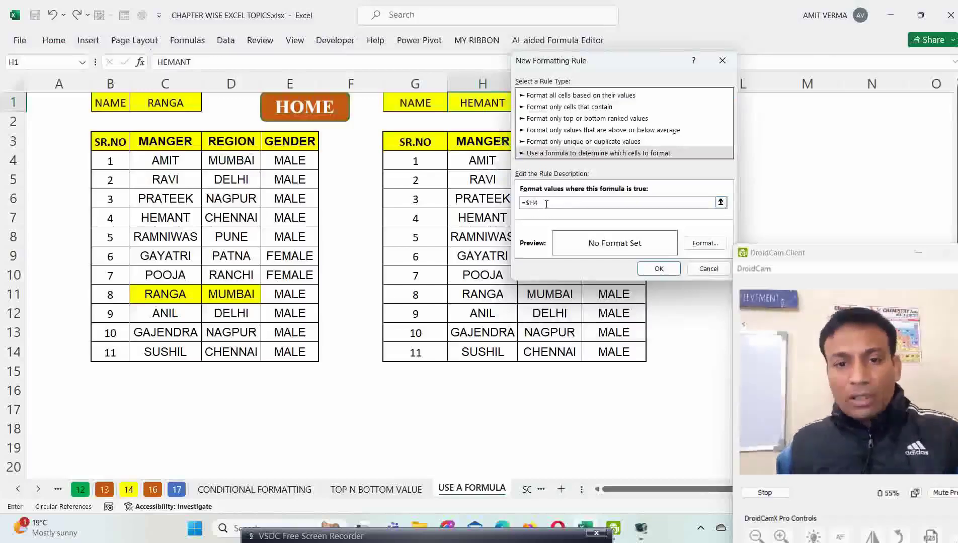
type("=")
left_click(488, 105)
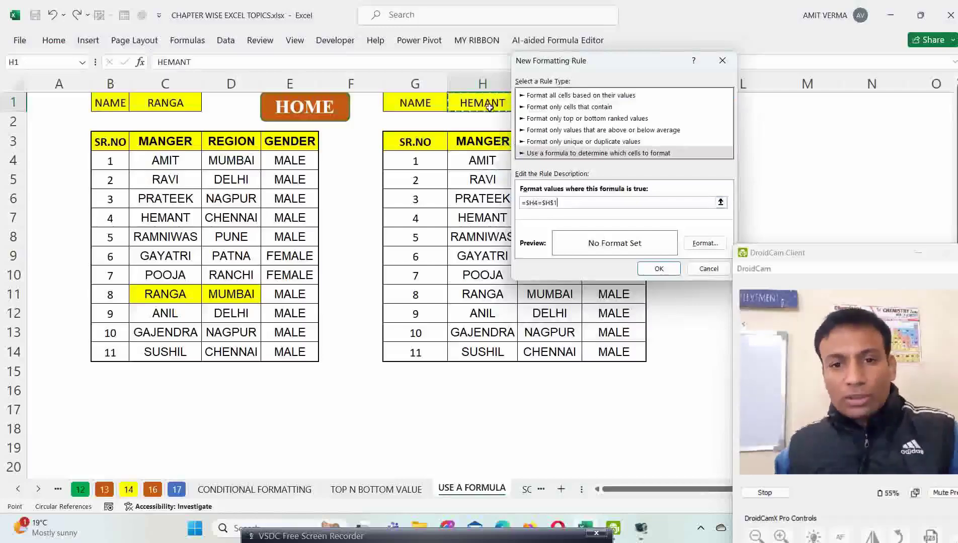
Step: Give the H1 rule a yellow fill and apply it
left_click(704, 243)
left_click(546, 150)
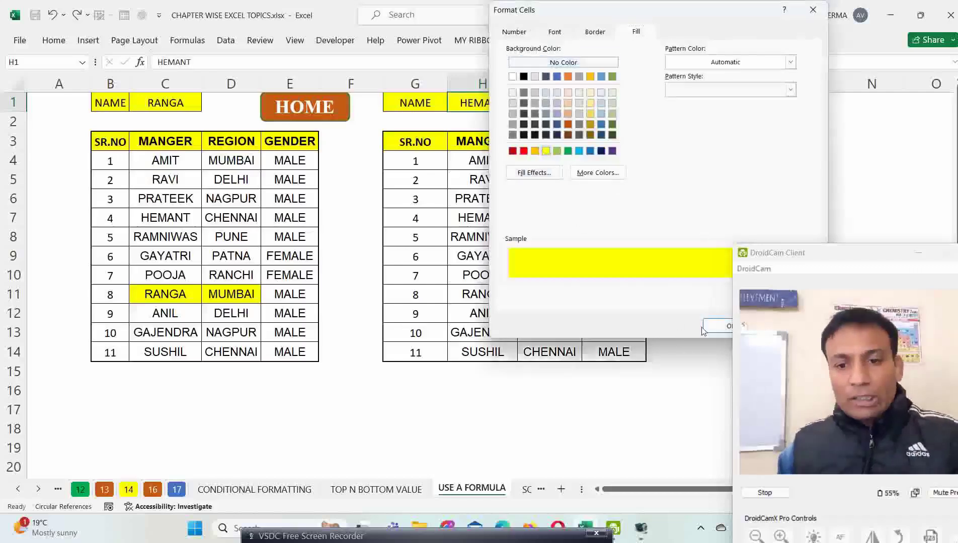
left_click(717, 325)
left_click(659, 268)
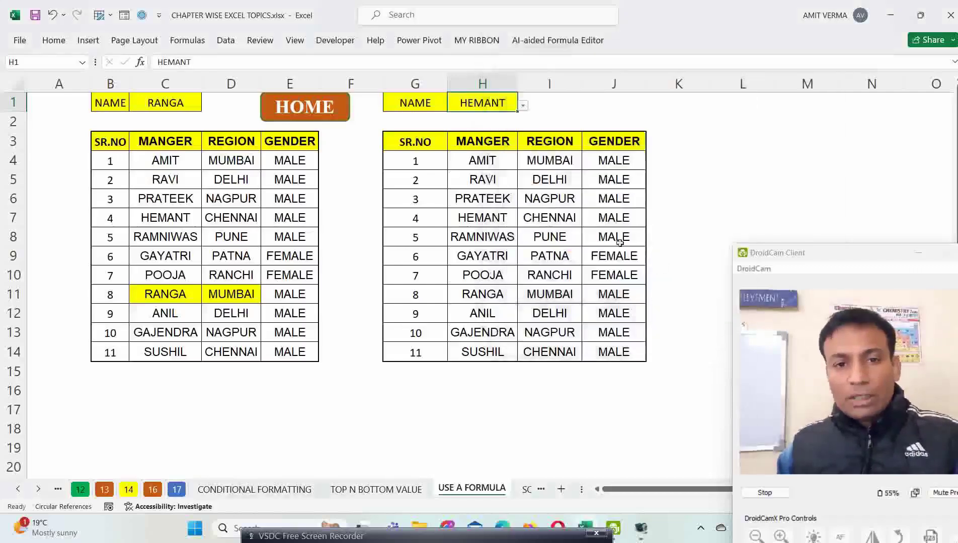
Step: Test the new rule by choosing the fifth, seventh and eighth managers in turn from the H1 drop-down list
left_click(520, 105)
left_click(512, 104)
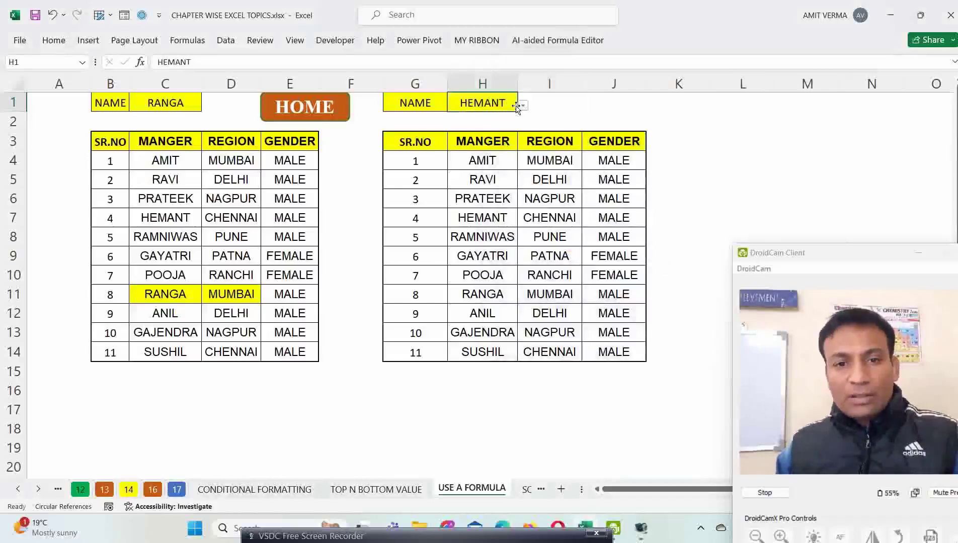
left_click(523, 105)
left_click(505, 134)
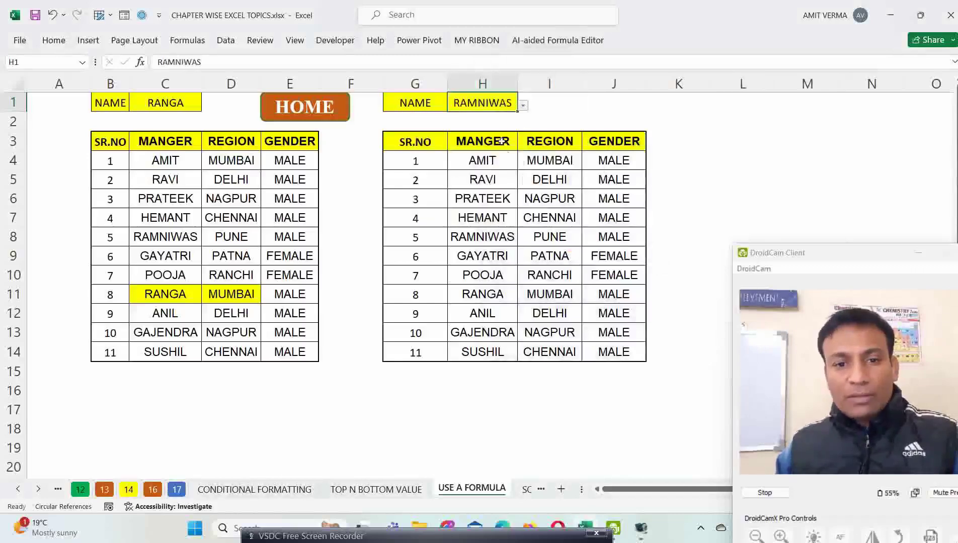
left_click(523, 105)
left_click(471, 160)
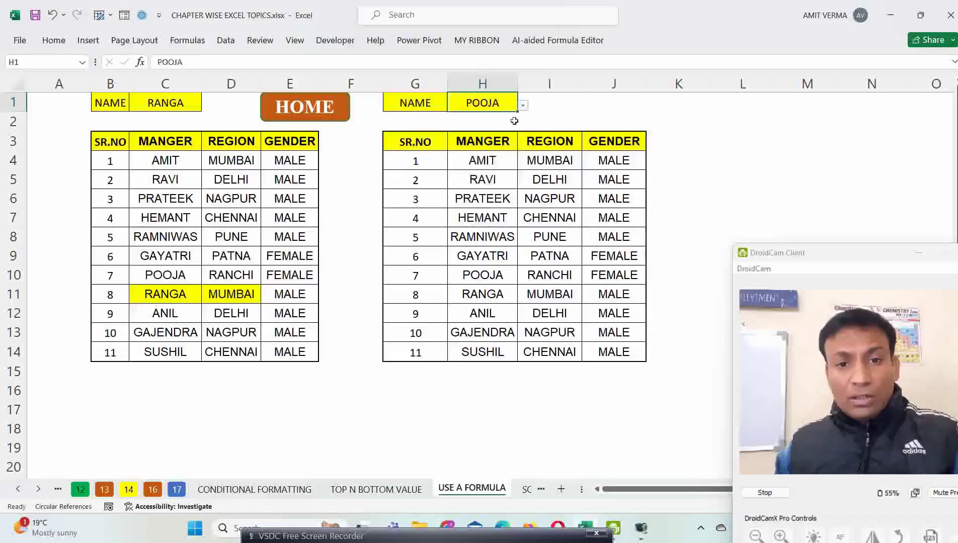
left_click(523, 105)
left_click(475, 173)
Step: Set up a formula-based conditional formatting rule for manager cells H4:H14 with the formula =$H4=$H$1
left_click_drag(488, 161, 474, 354)
key("alt")
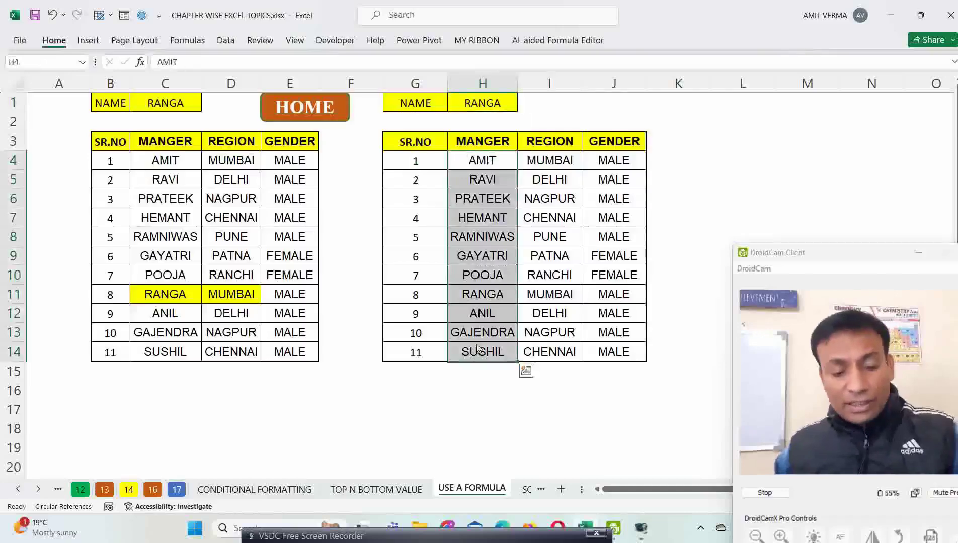
key("h")
key("l")
left_click(591, 241)
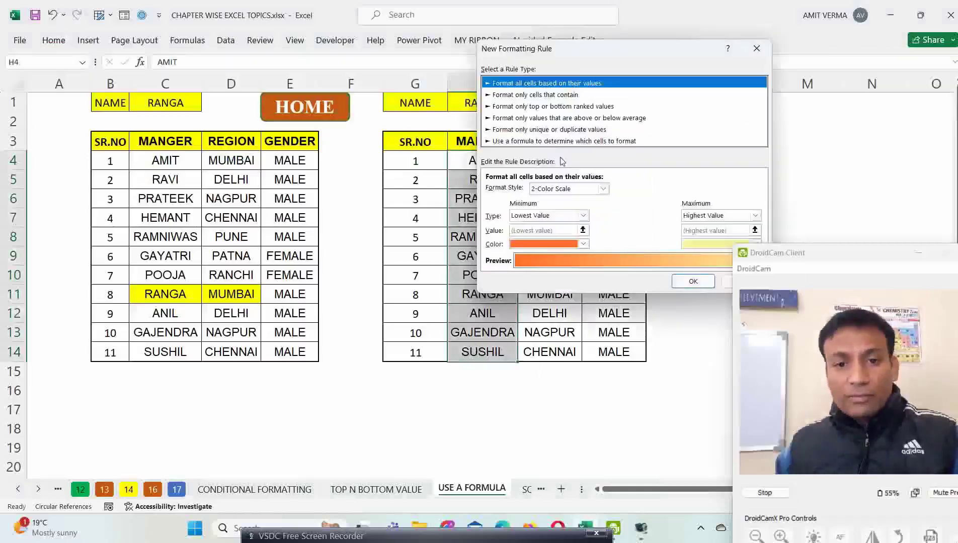
left_click(556, 141)
left_click(535, 186)
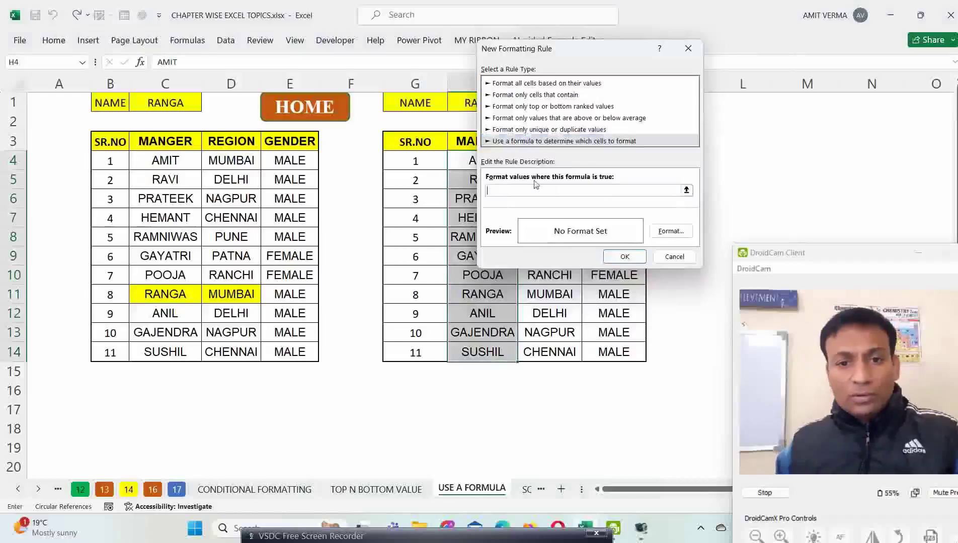
left_click(471, 159)
left_click(504, 192)
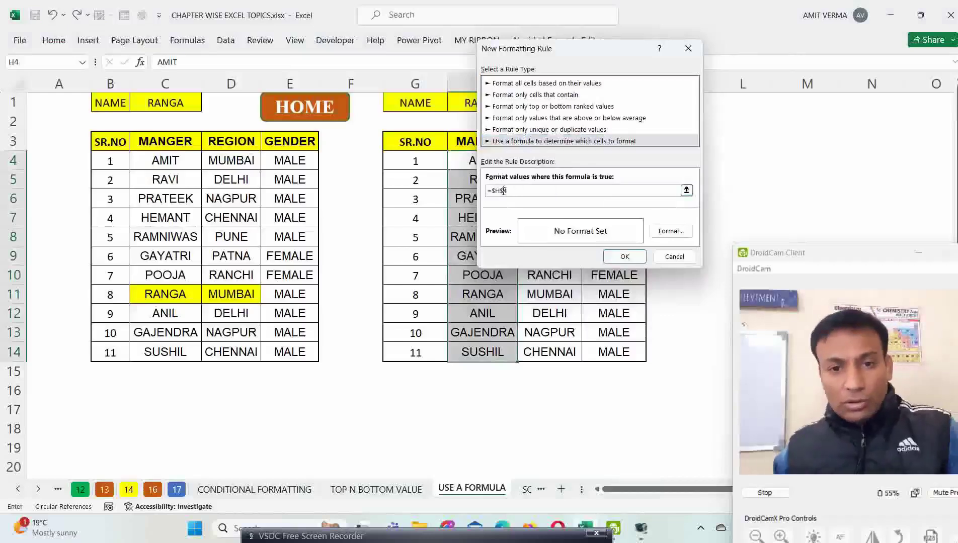
key("BackSpace")
type("=")
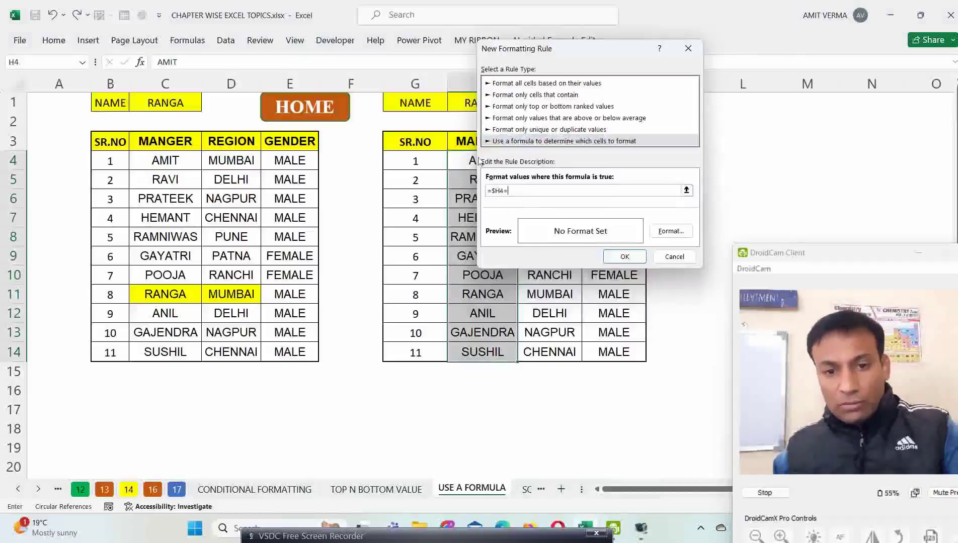
left_click(462, 102)
Step: Give the row-relative rule a yellow fill and apply it to H4:H14
left_click(671, 232)
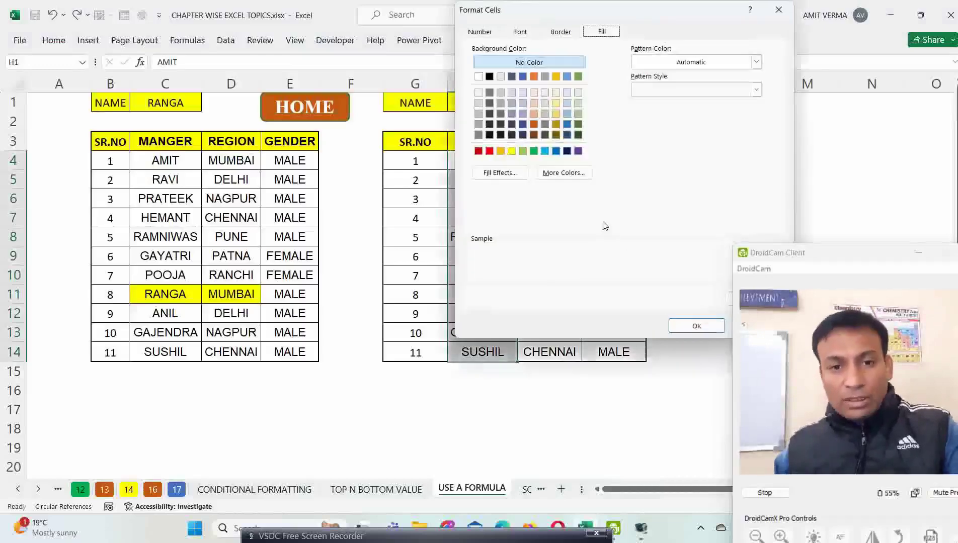
left_click(511, 151)
left_click(678, 326)
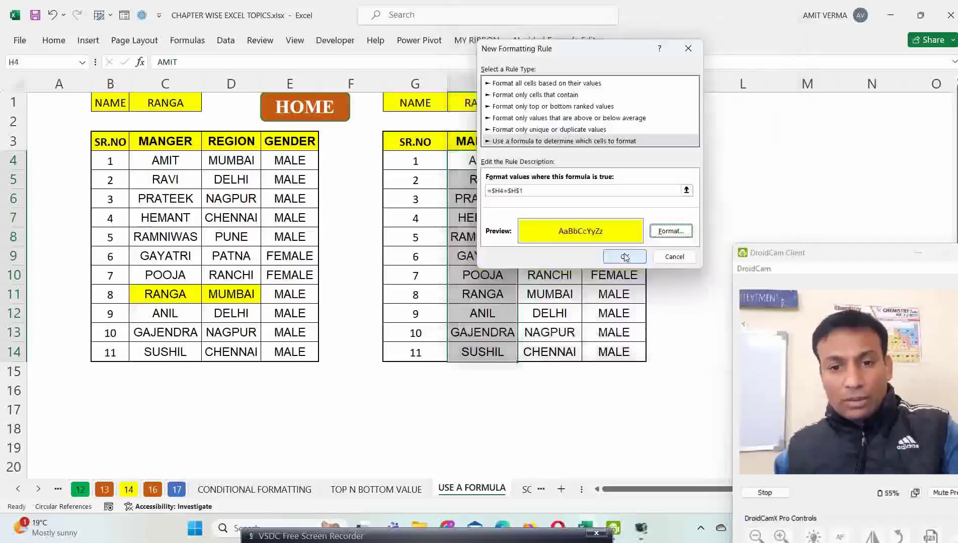
left_click(622, 257)
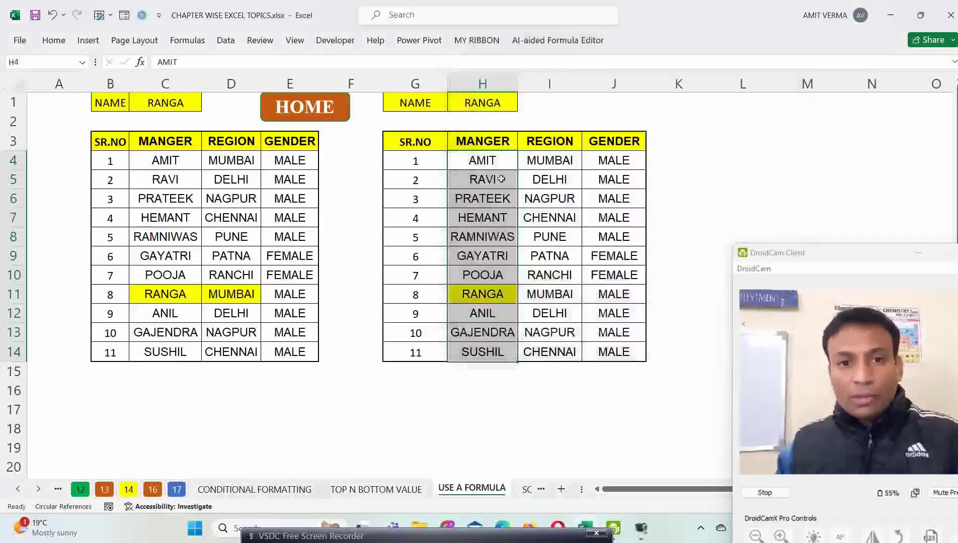
Step: Choose the fourth manager from the H1 drop-down list to check the highlighting in the manager column
left_click(496, 108)
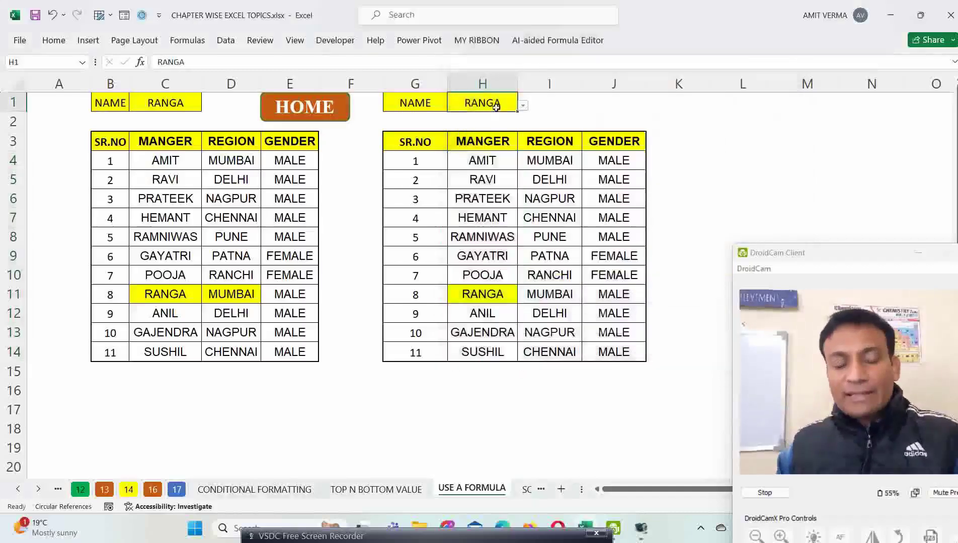
left_click_drag(495, 159, 483, 353)
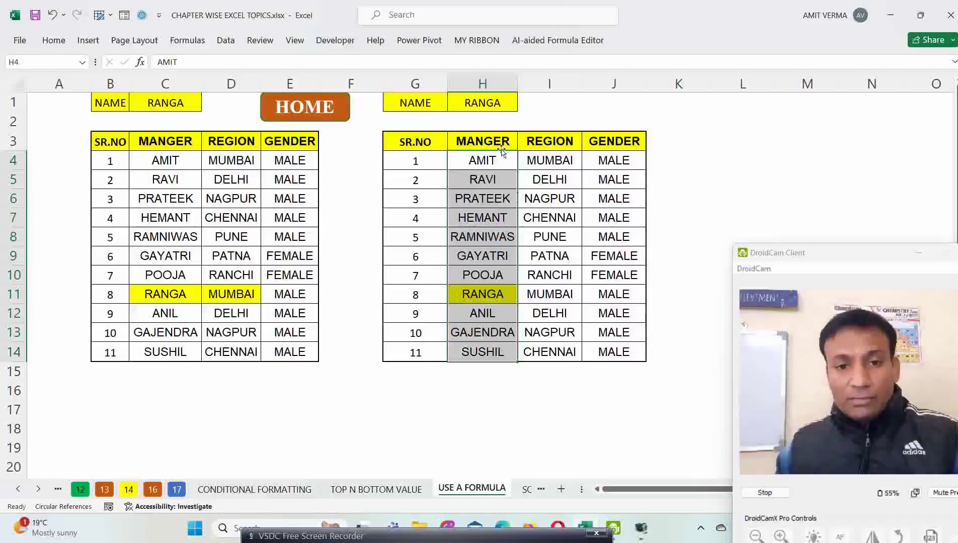
left_click(500, 104)
left_click(522, 106)
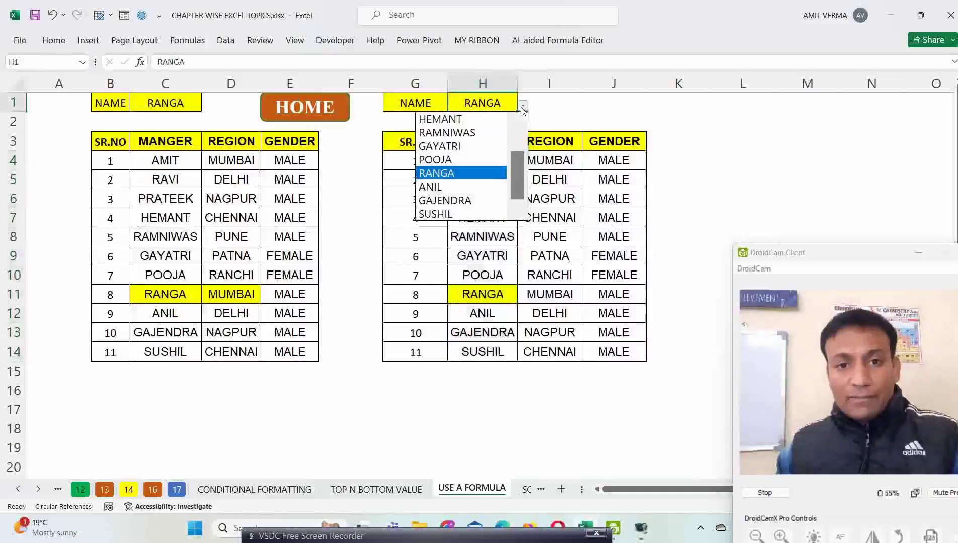
left_click(485, 119)
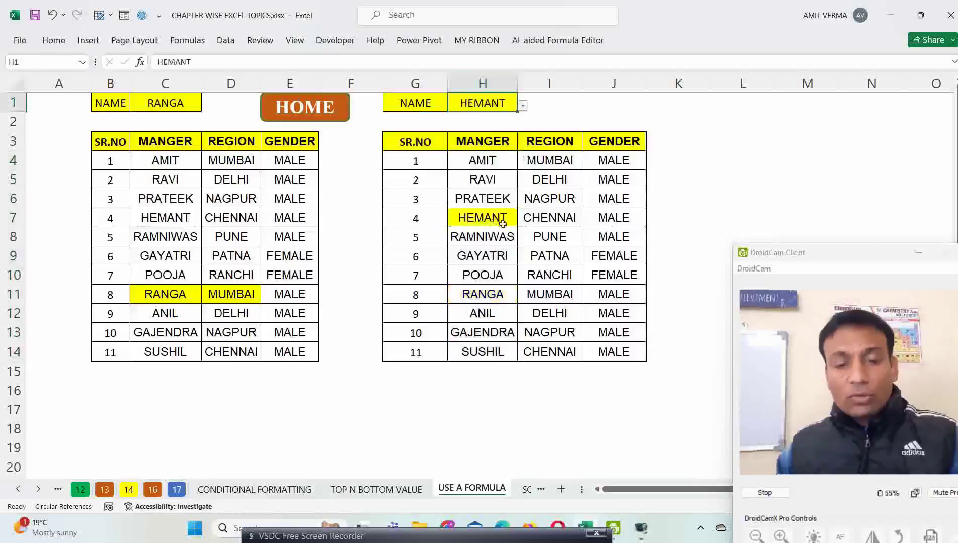
left_click_drag(496, 160, 503, 353)
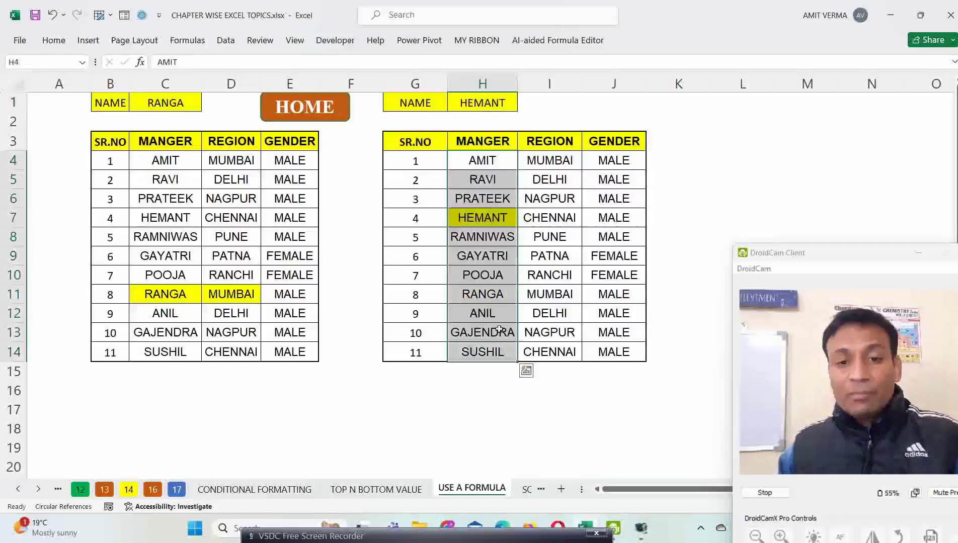
left_click_drag(415, 218, 618, 217)
left_click(495, 218)
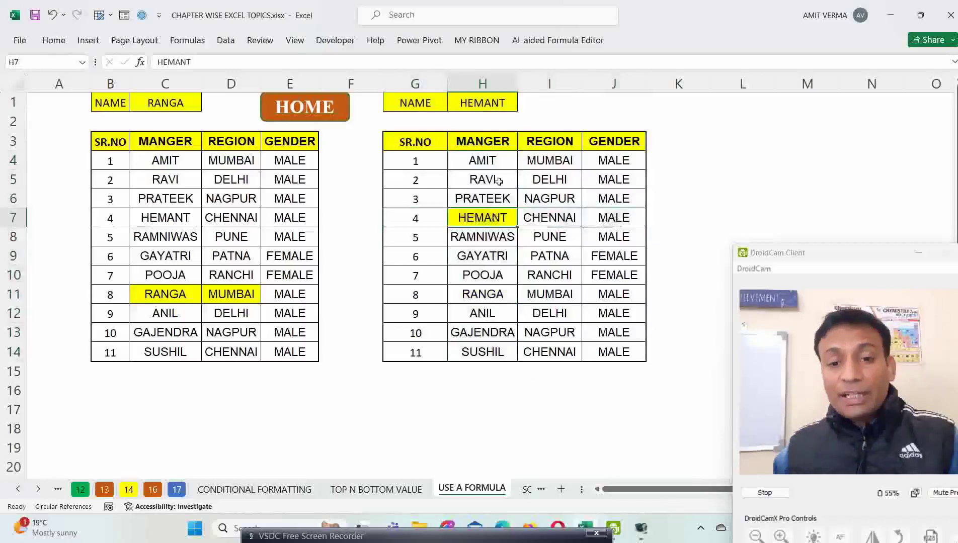
left_click_drag(492, 160, 497, 350)
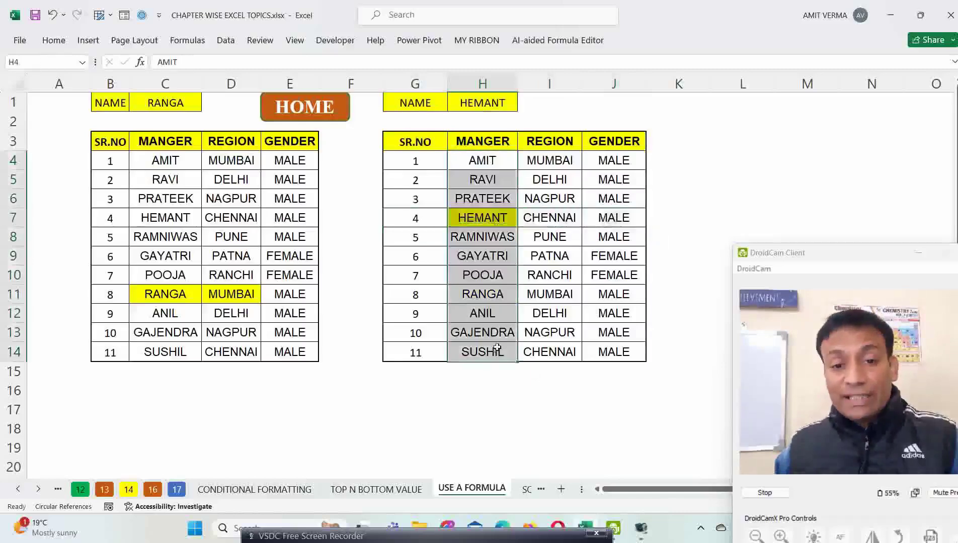
Step: Start a new conditional formatting rule based on a formula for the copied table's cells G4:J14
left_click(430, 163)
mouse_move(431, 163)
left_mouse_down()
mouse_move(552, 179)
mouse_move(604, 348)
left_mouse_up()
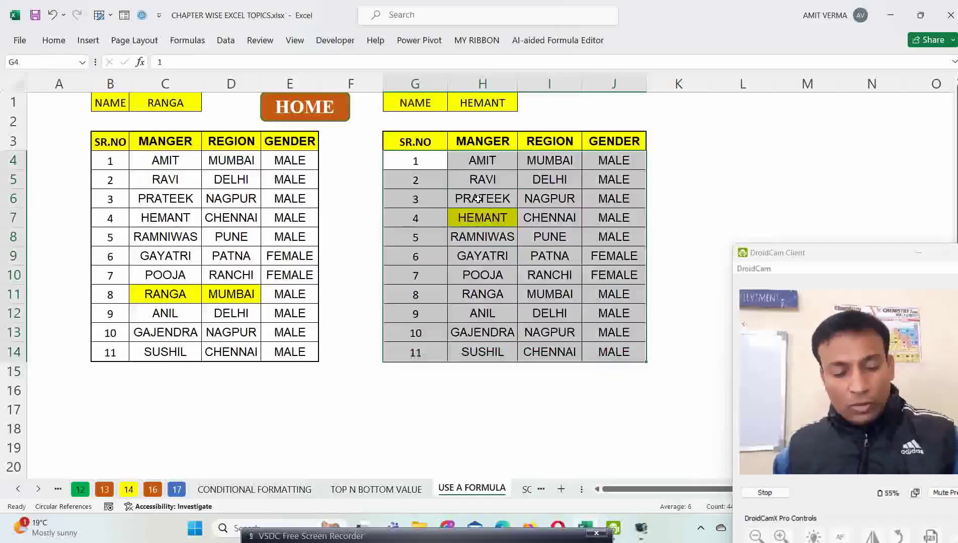
left_click(54, 40)
left_click(566, 83)
left_click(589, 246)
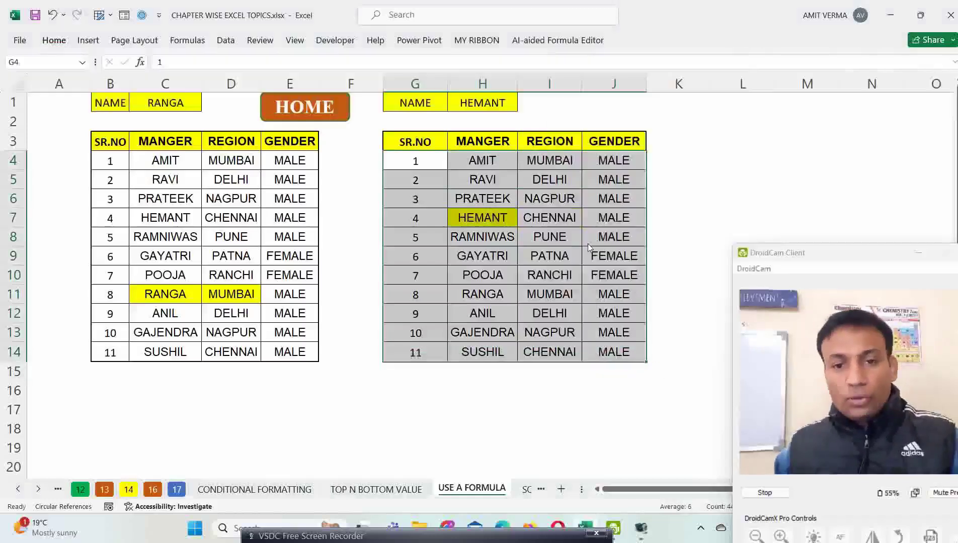
left_click_drag(537, 44, 617, 81)
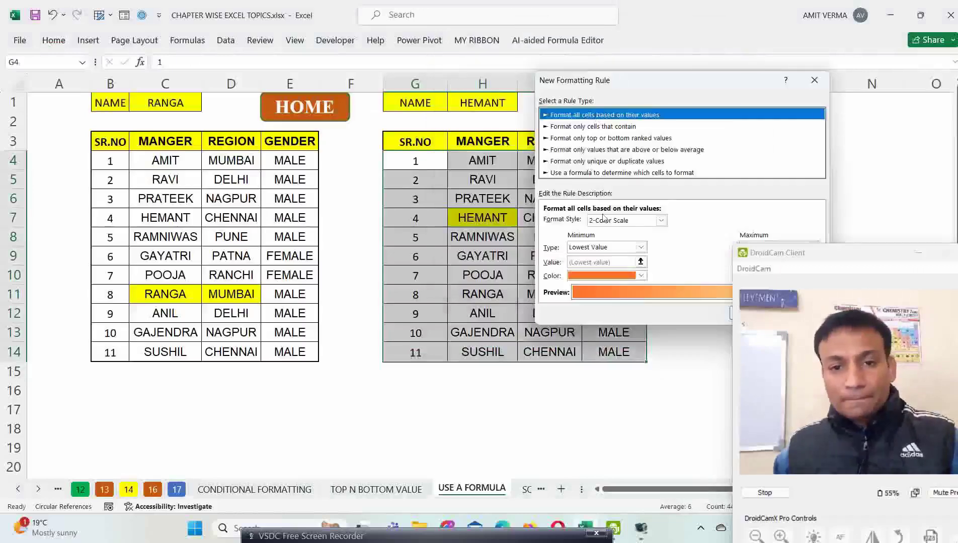
left_click(592, 173)
Step: Enter =$H4=$H$1 as the rule's formula and apply it to G4:J14 without setting a format
left_click(581, 222)
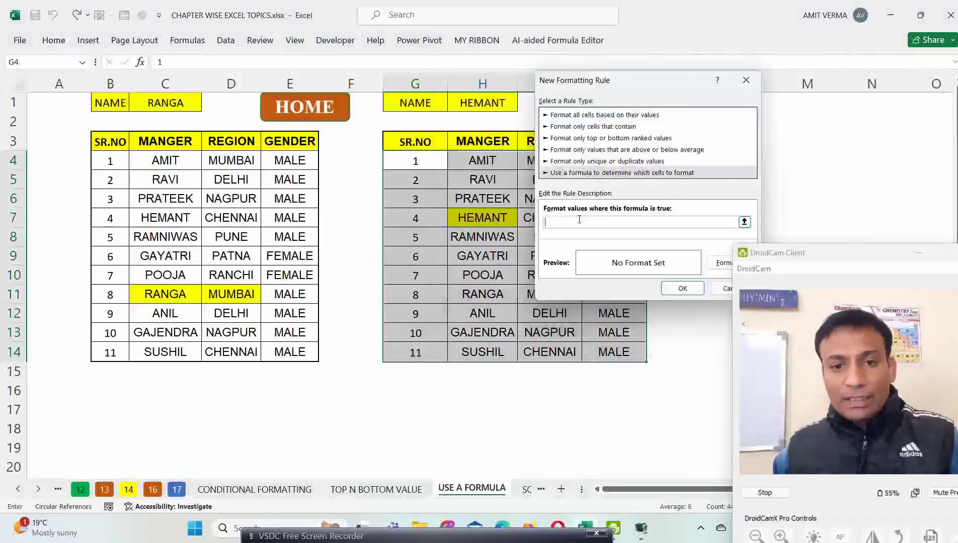
left_click(500, 166)
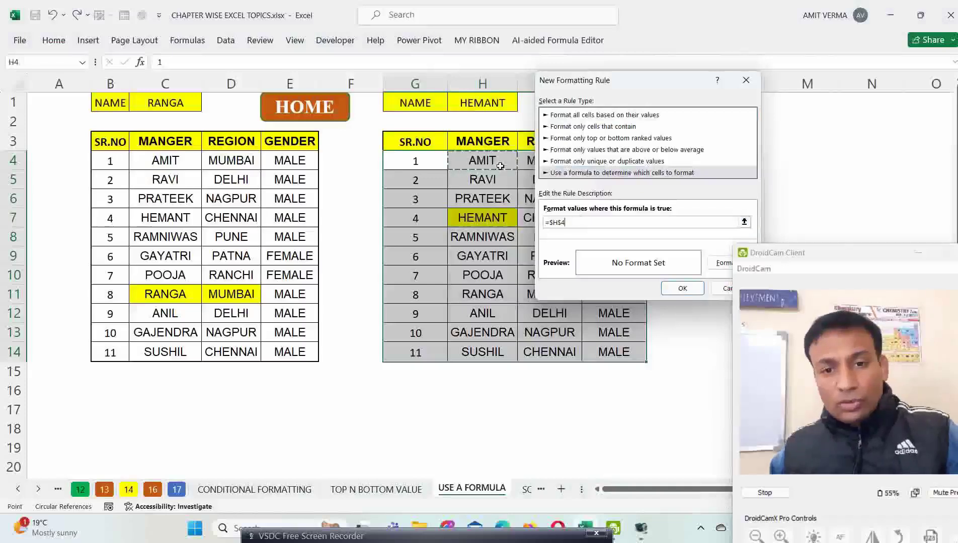
left_click(561, 222)
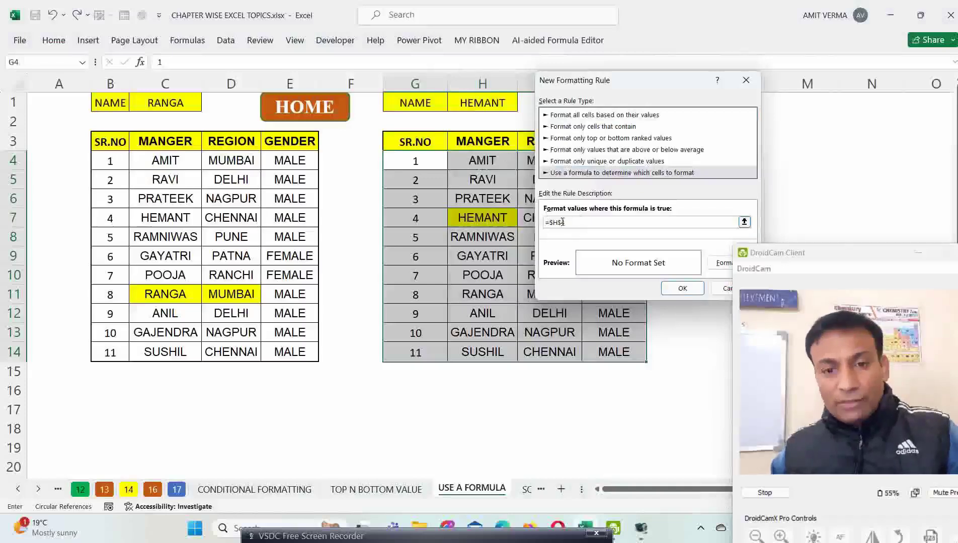
type("=")
left_click(490, 105)
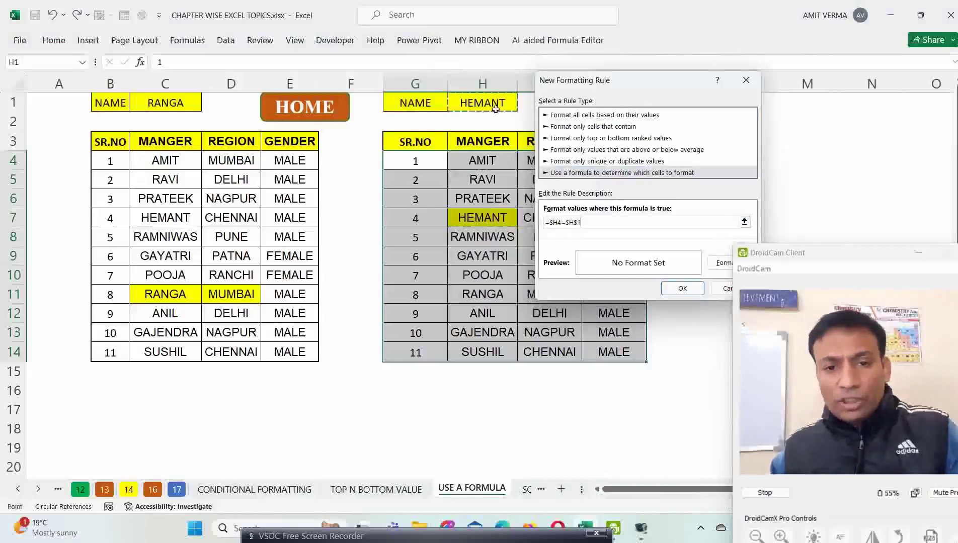
left_click(681, 288)
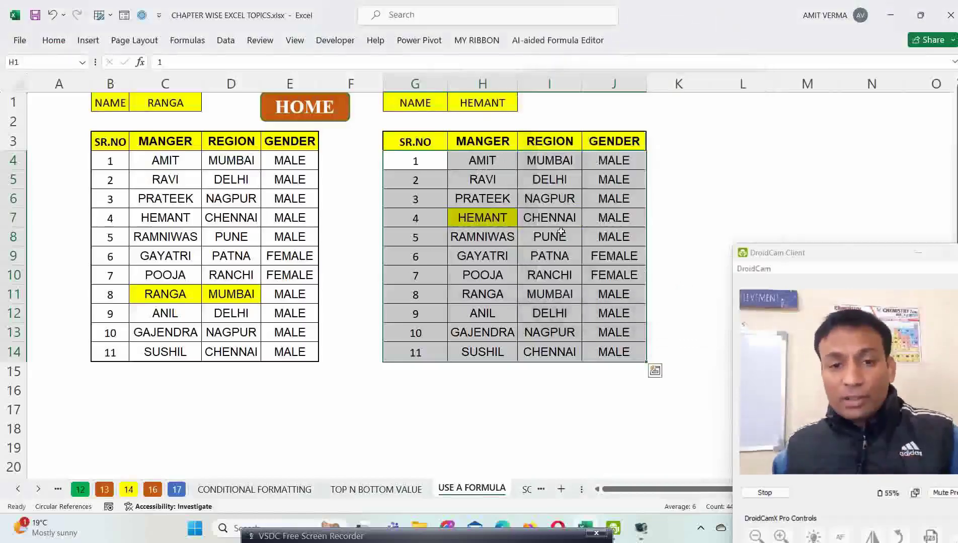
left_click(487, 104)
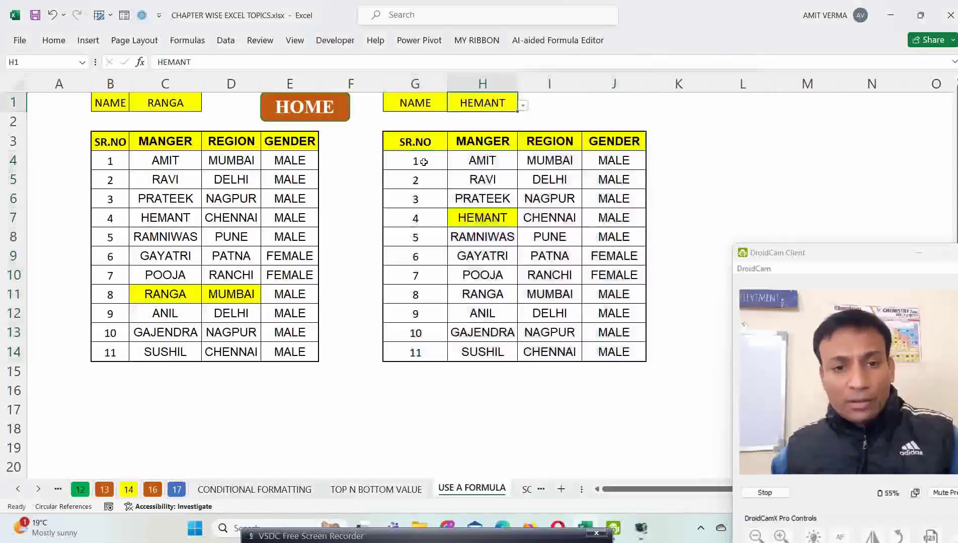
Step: Set up another formula-based conditional formatting rule for G4:J14 with the formula =$H4=$H$1
left_click_drag(423, 161, 589, 353)
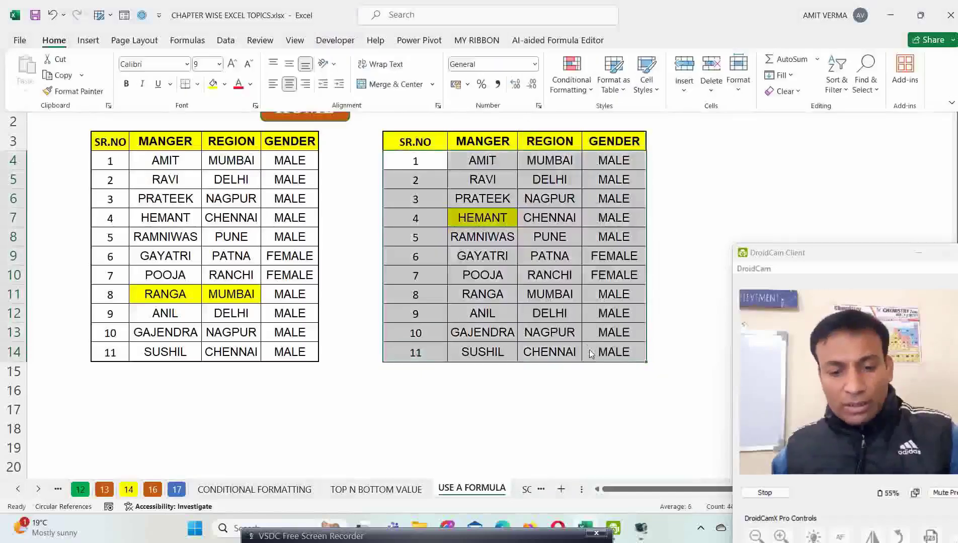
left_click(572, 80)
left_click(591, 243)
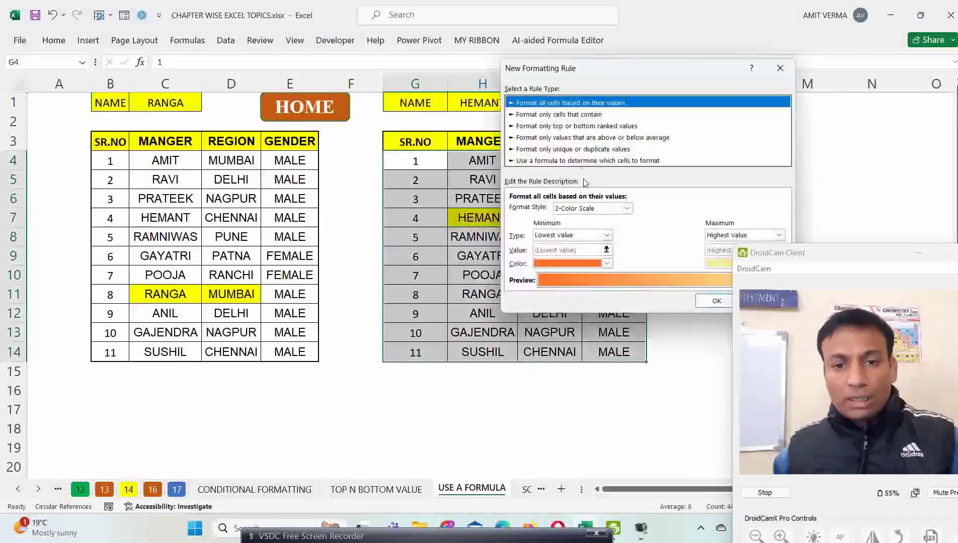
left_click(583, 161)
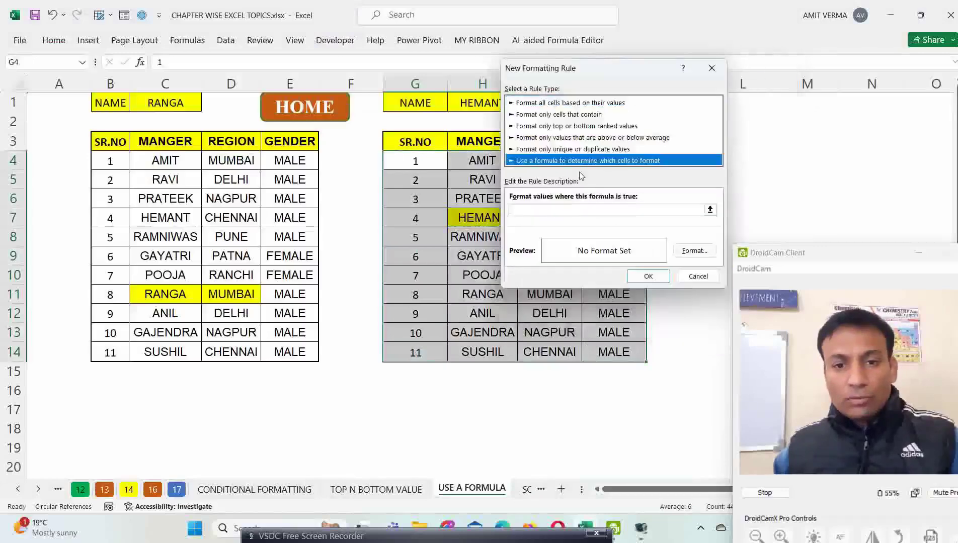
left_click(459, 158)
left_click(527, 211)
key("BackSpace")
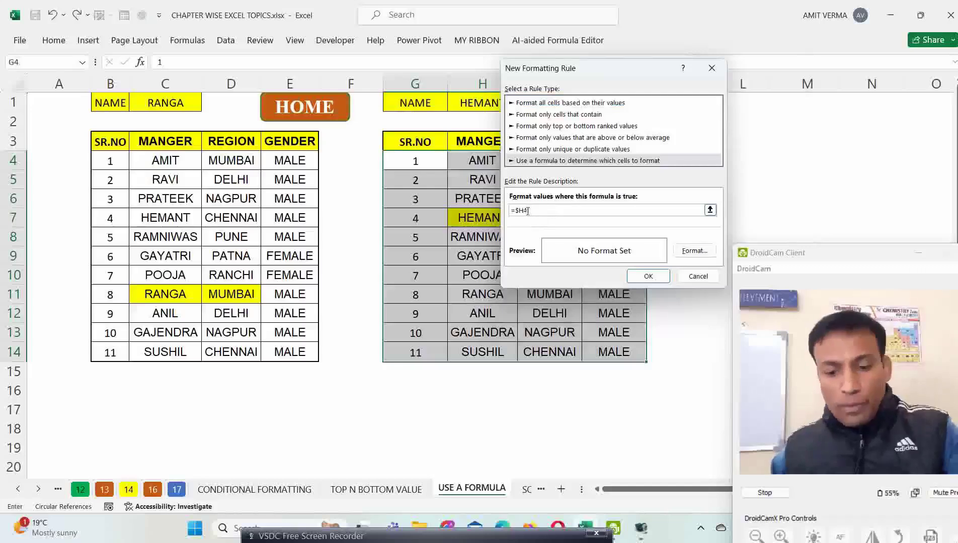
type("=")
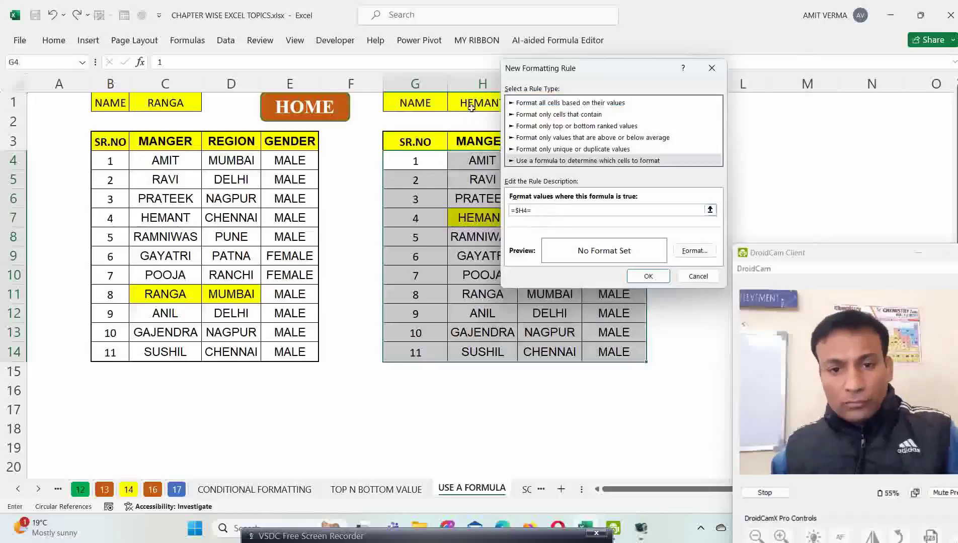
left_click(468, 103)
Step: Give the whole-row rule a yellow fill and apply it to G4:J14
left_click(694, 251)
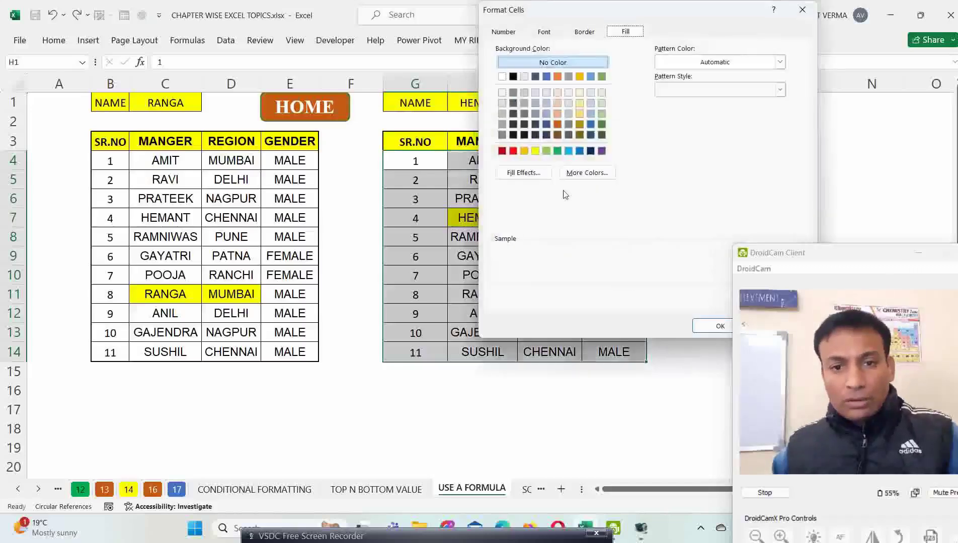
left_click(535, 151)
left_click(709, 325)
left_click(648, 276)
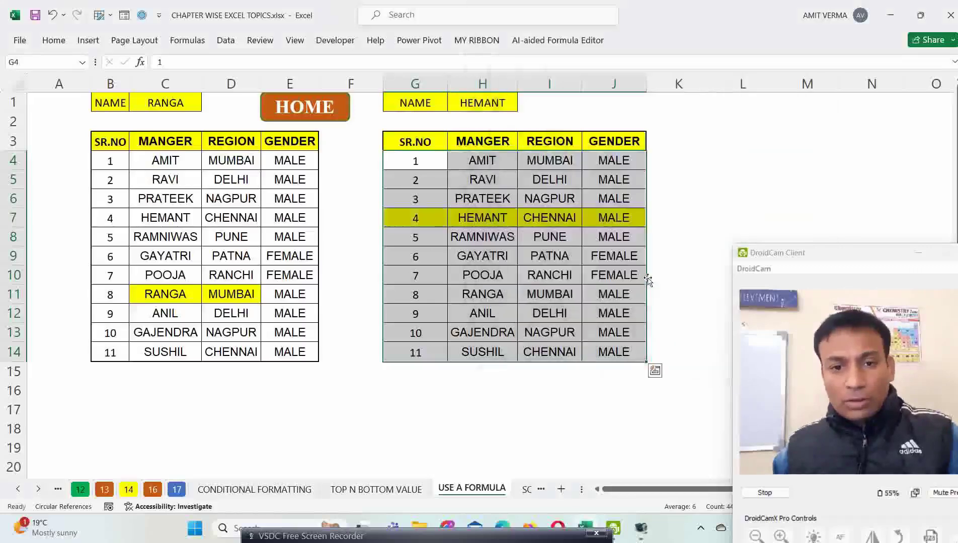
Step: Choose the sixth manager from the H1 drop-down list to check the whole-row highlighting
left_click(484, 107)
left_click(523, 106)
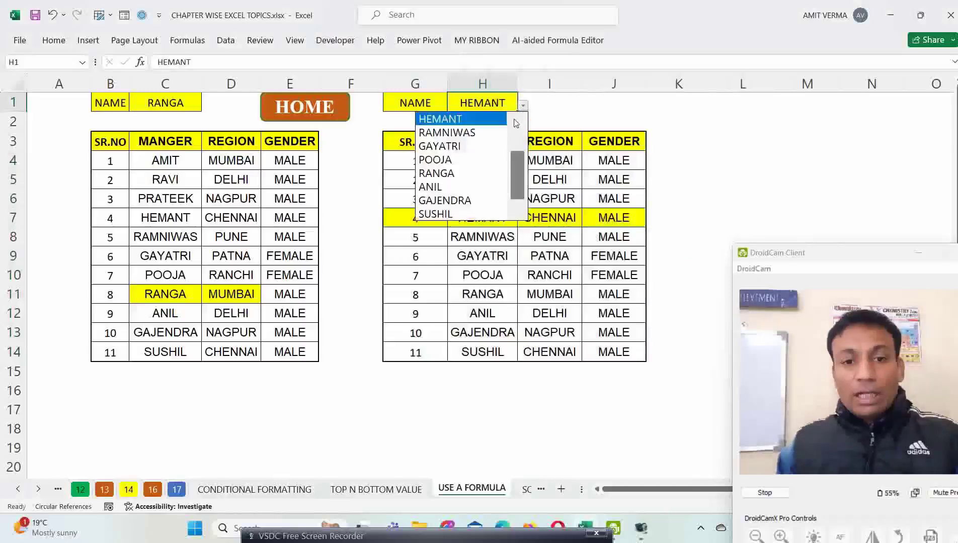
left_click(488, 148)
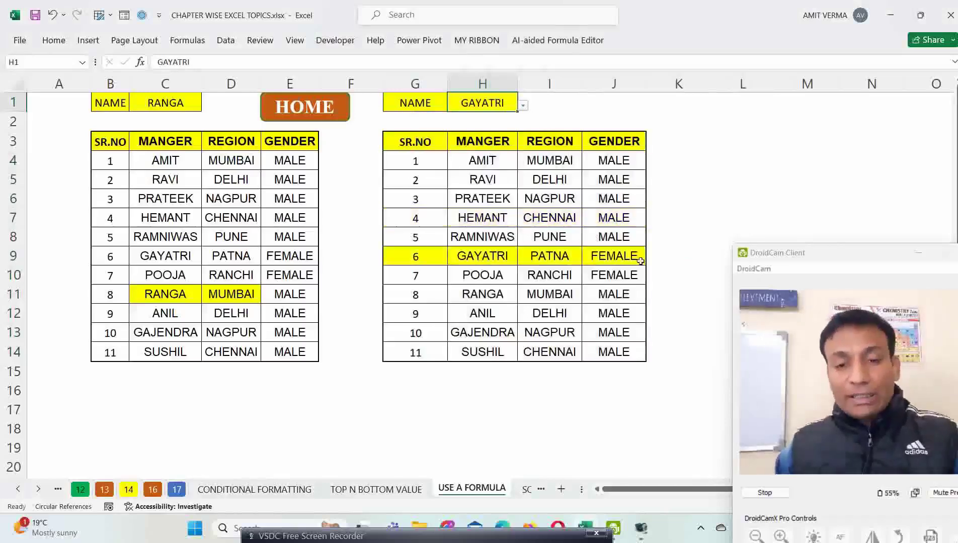
Step: Clear the conditional formatting rules from the selected table cells G4:J14
left_click_drag(431, 166, 606, 352)
left_click_drag(473, 161, 534, 300)
left_click_drag(416, 166, 600, 352)
key("alt+h")
key("l")
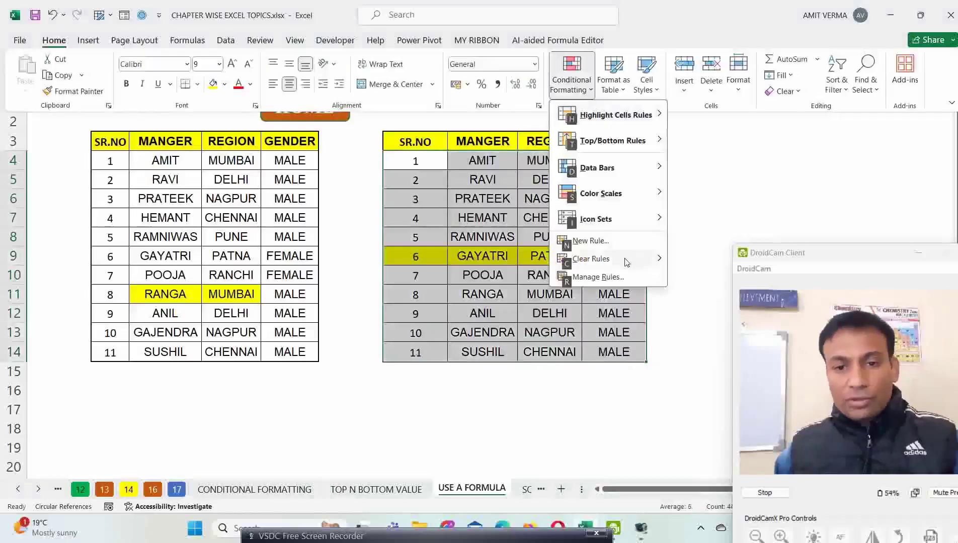
mouse_move(626, 261)
left_click(714, 260)
Step: Set up a formula-based conditional formatting rule for the manager and region cells H4:I14 with the formula =$H4=$H$1
left_click_drag(483, 160, 535, 347)
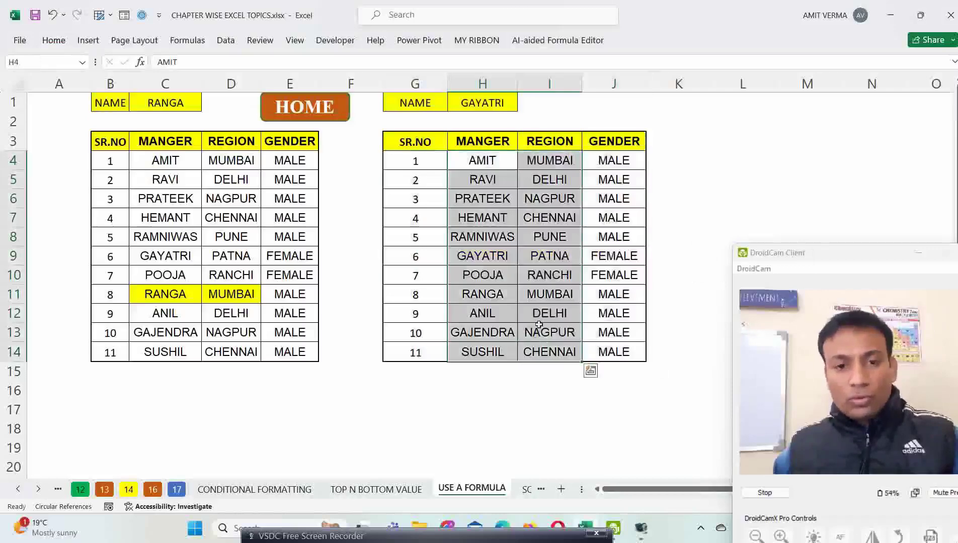
left_click(568, 76)
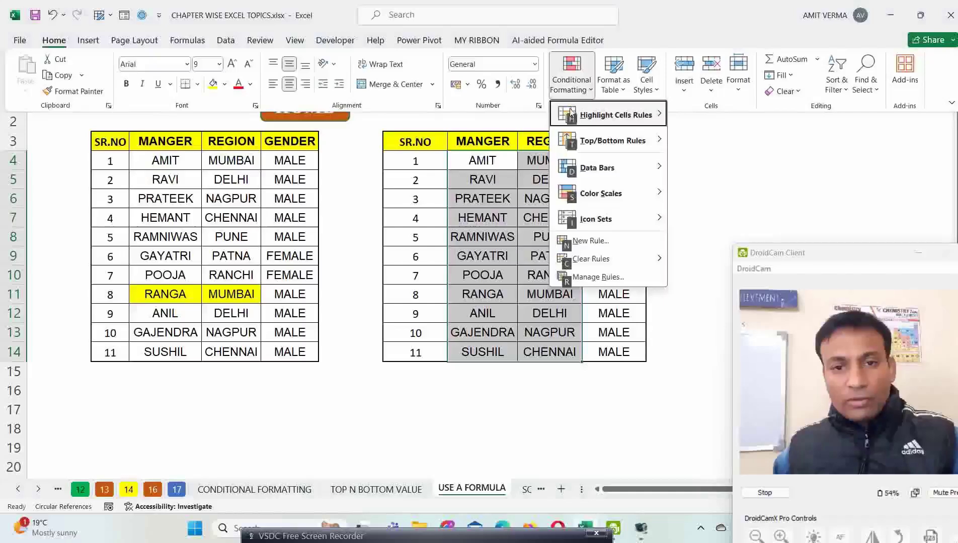
left_click(581, 242)
left_click(553, 149)
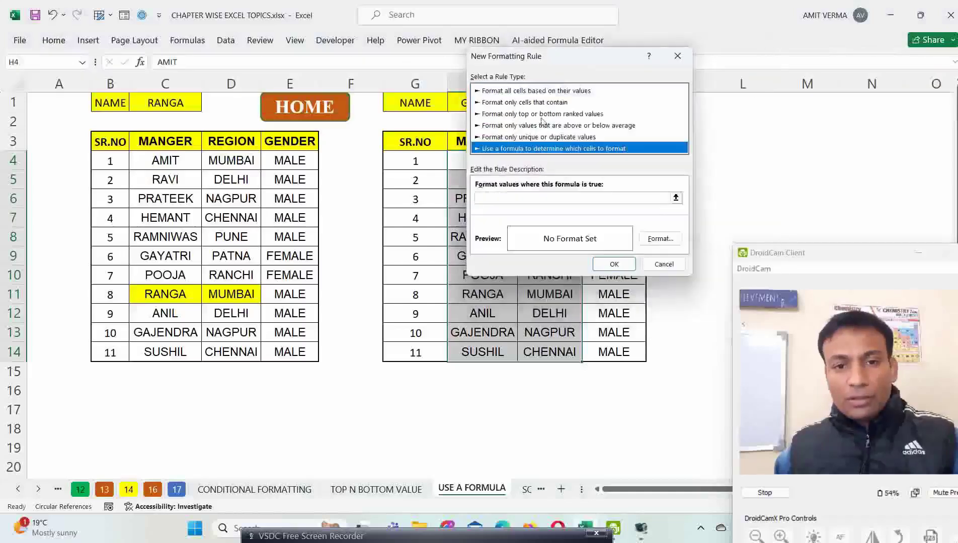
left_click_drag(559, 57, 648, 70)
left_click(595, 212)
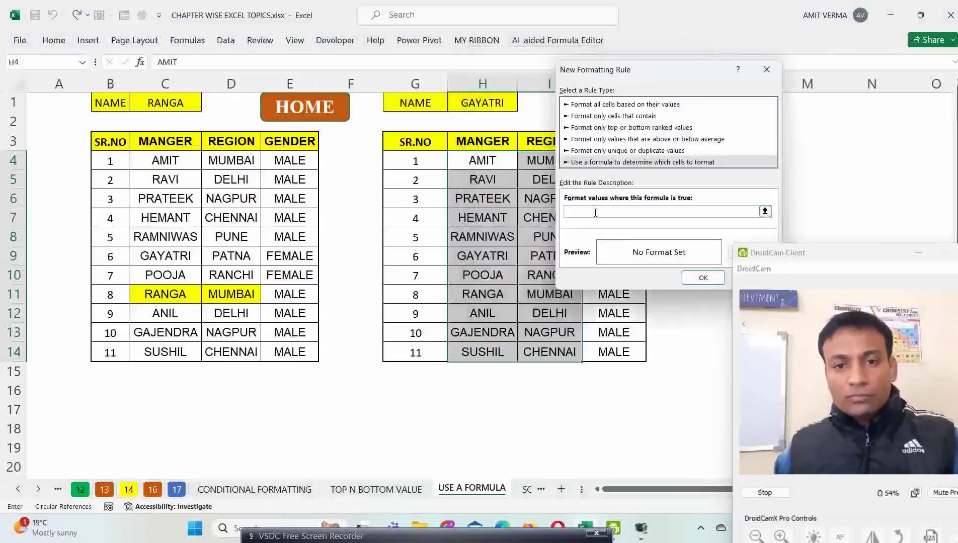
type("=")
left_click(495, 161)
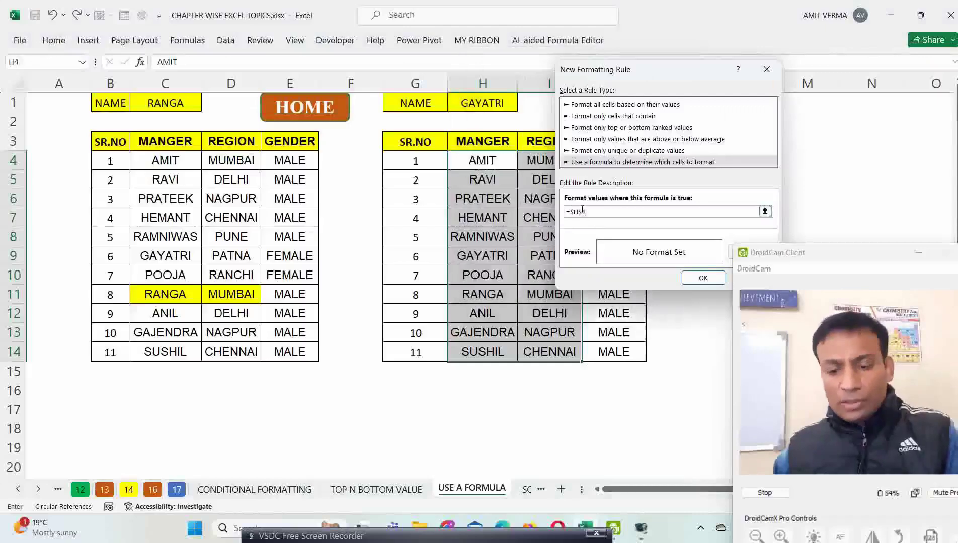
type("=")
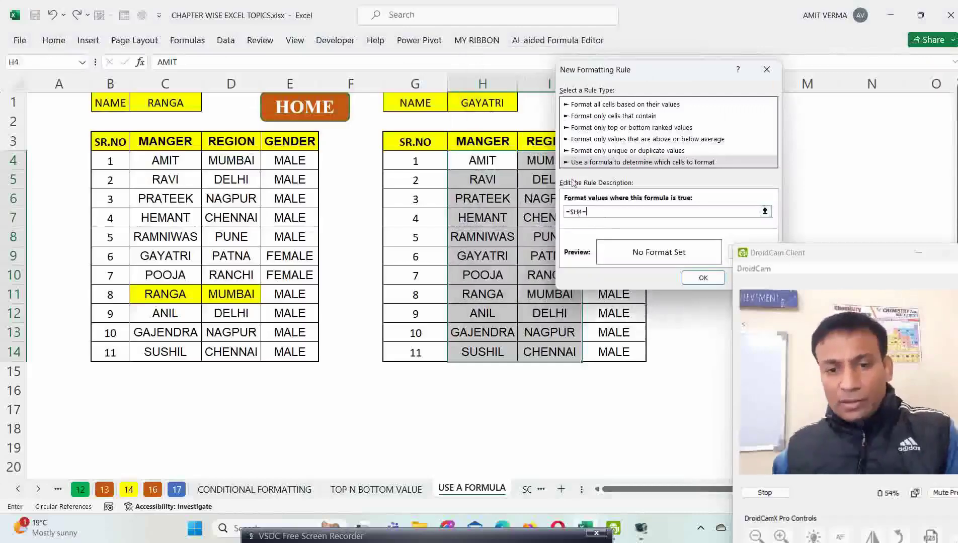
left_click(472, 102)
Step: Give the manager and region rule a yellow fill, apply it to H4:I14, and check the highlighted cells H9:I9
left_click(733, 257)
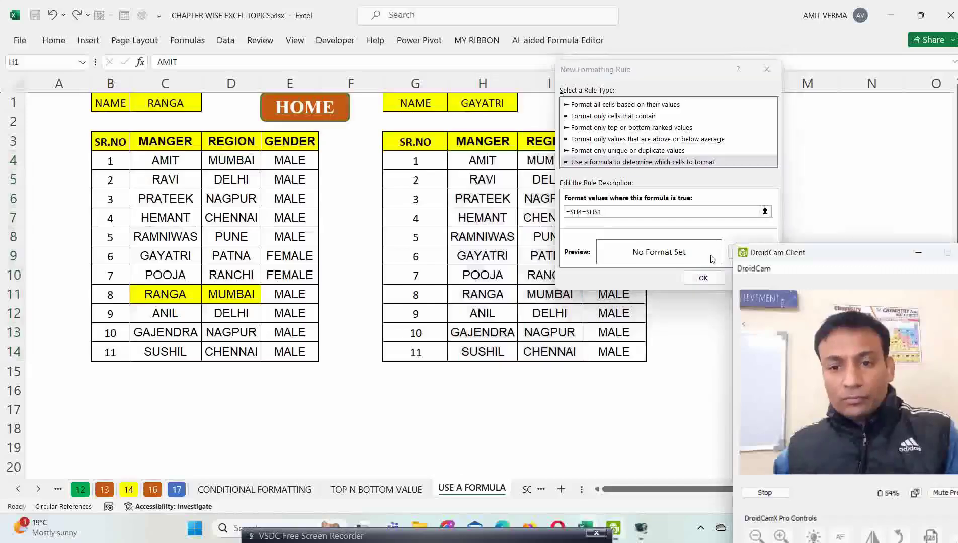
left_click_drag(705, 69, 675, 72)
left_click(720, 254)
left_click(501, 152)
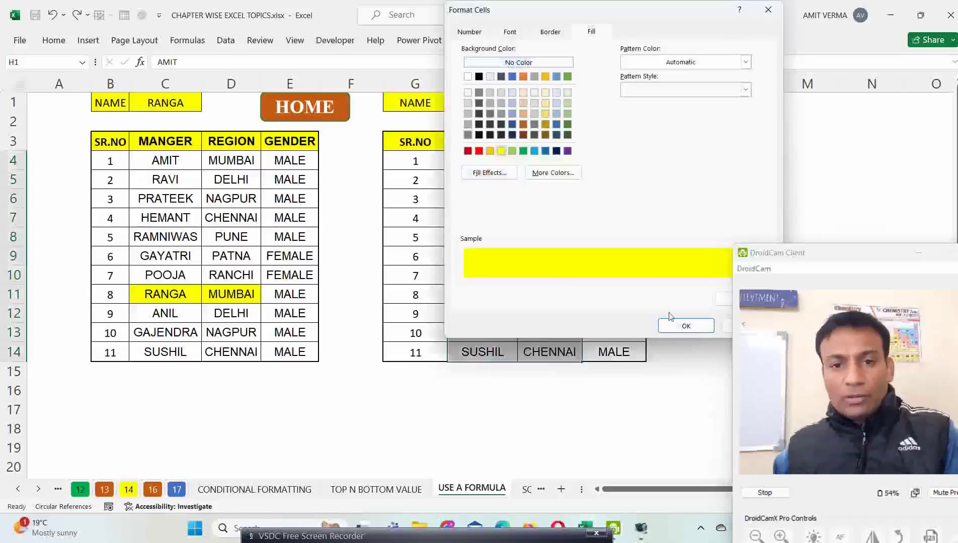
left_click(685, 326)
left_click(675, 280)
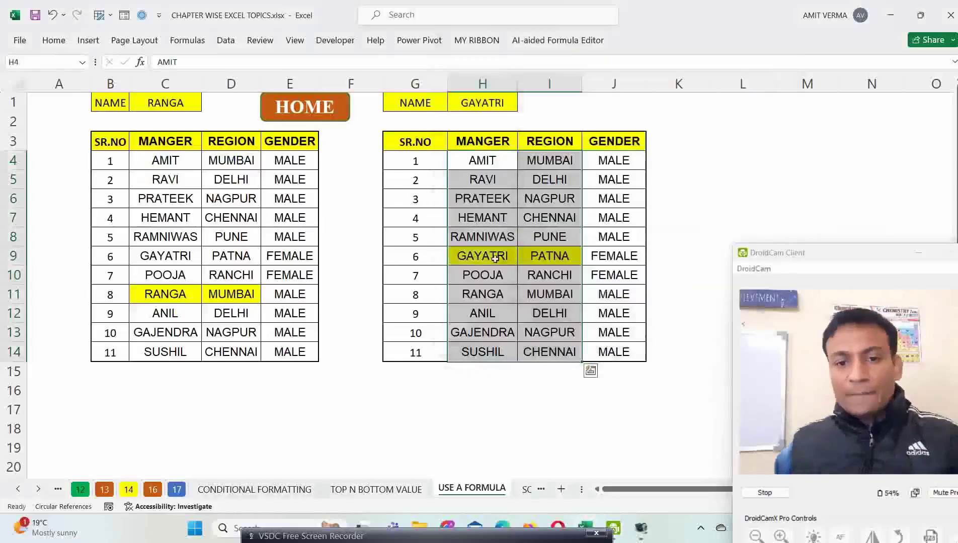
left_click_drag(502, 258, 537, 256)
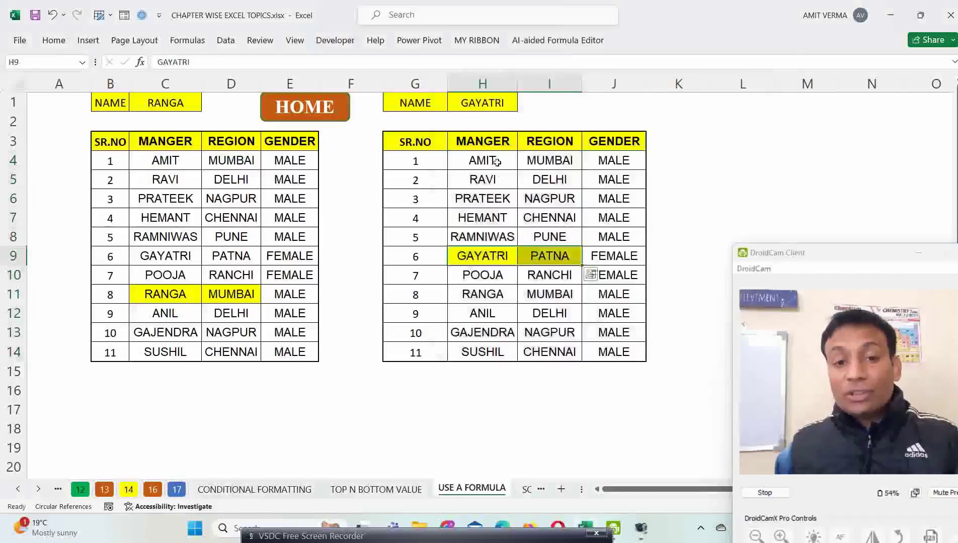
Step: Set up a formula-based conditional formatting rule for the full table range G4:J14 with the formula =$H4=$H$1
left_click_drag(482, 160, 551, 352)
left_click_drag(430, 167, 594, 347)
key("alt+h")
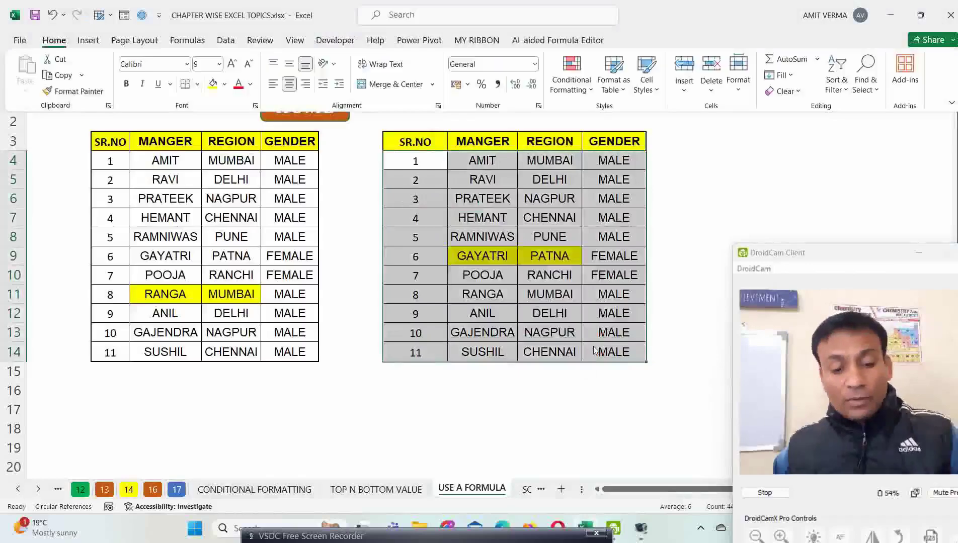
key("l")
left_click(589, 242)
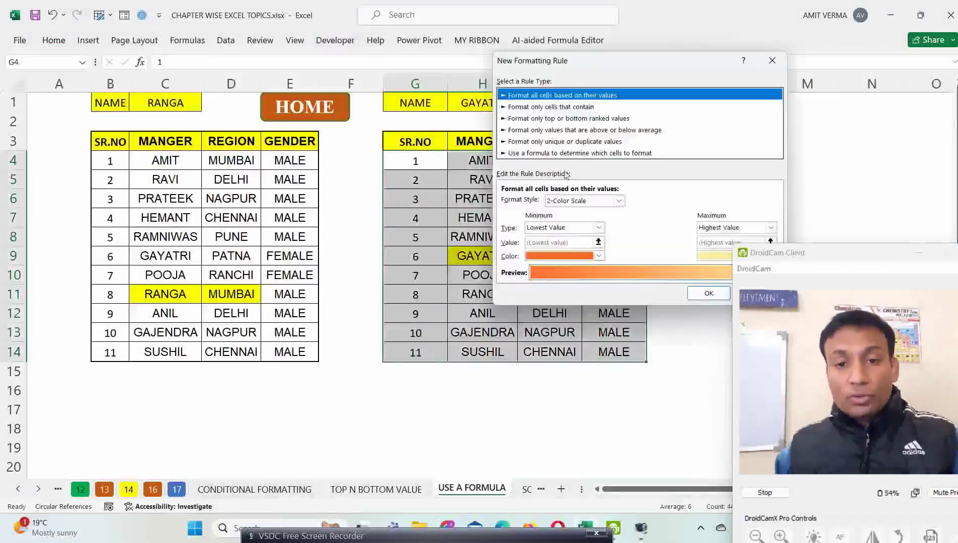
left_click(557, 144)
left_click(555, 153)
left_click(539, 201)
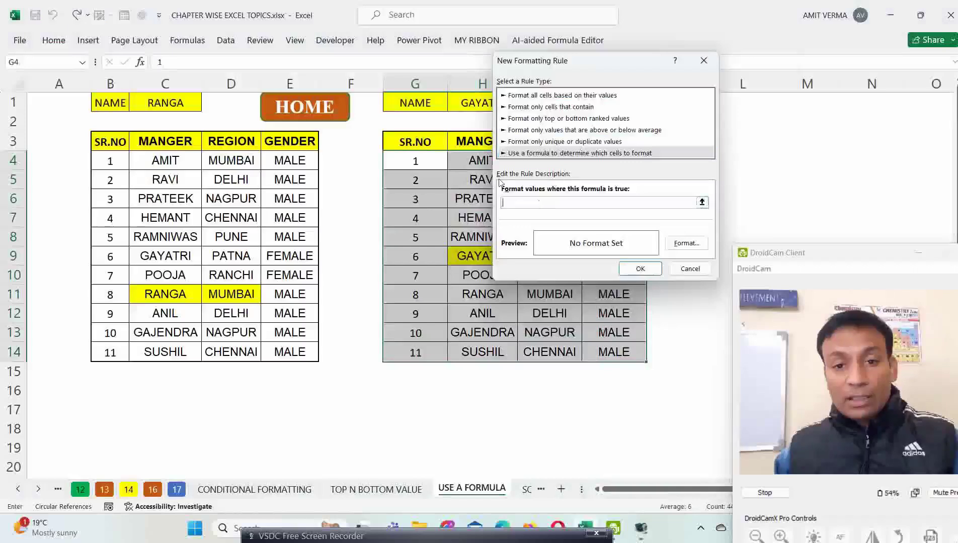
left_click(471, 161)
left_click(530, 205)
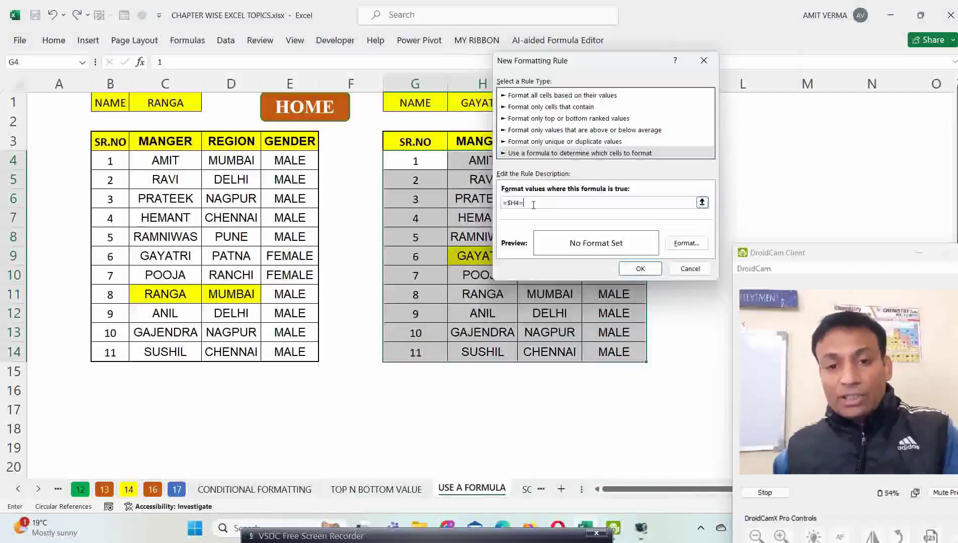
type("=")
left_click(477, 102)
Step: Give the full-table rule a yellow fill, apply it to G4:J14, and check the highlighted row G9:J9
left_click(687, 243)
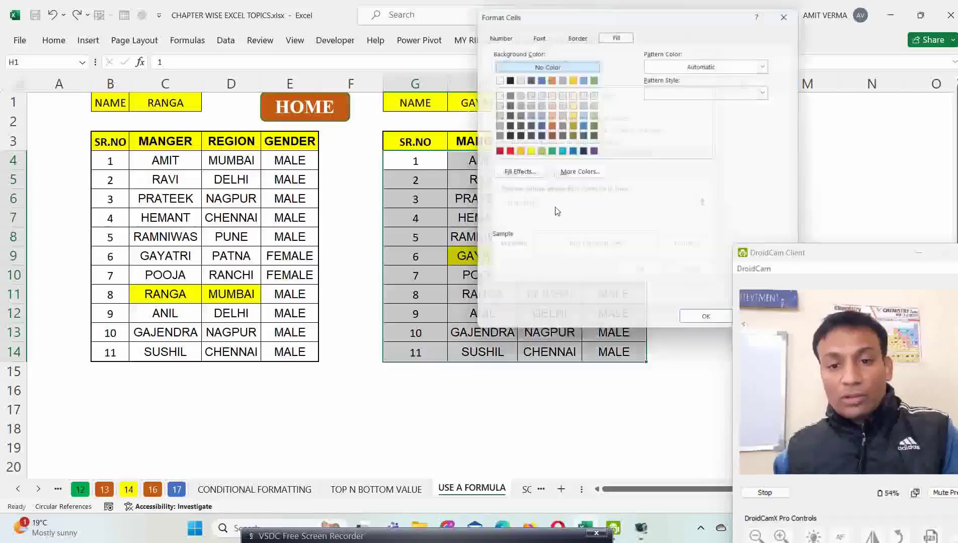
left_click(530, 151)
left_click(703, 327)
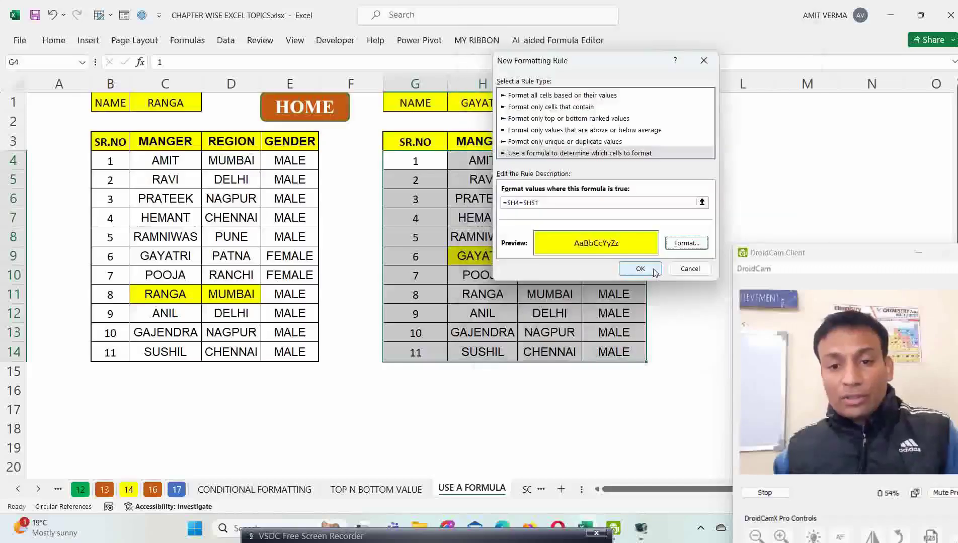
left_click(640, 269)
left_click_drag(408, 256, 595, 260)
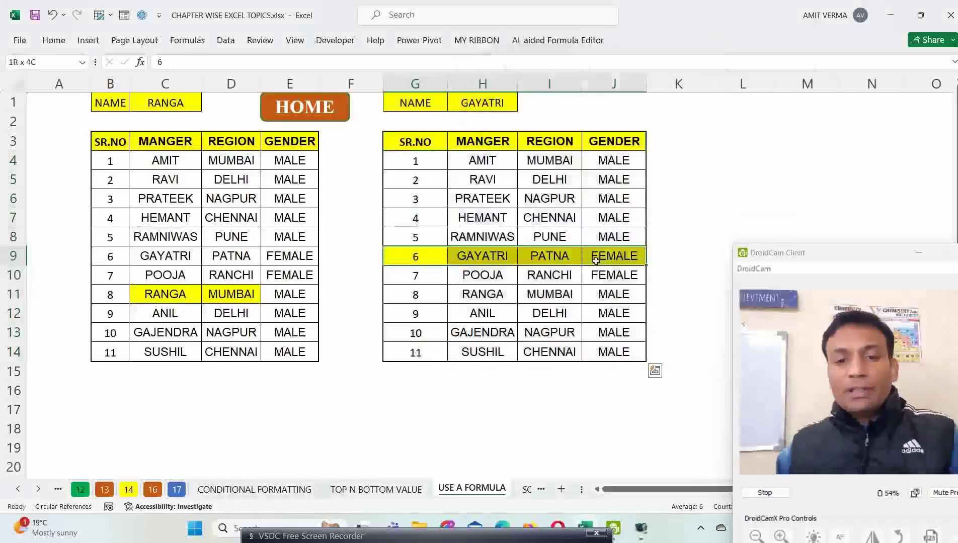
Step: Test the row highlighting by choosing three other manager names in H1 in turn, ending with the first name in the list
left_click(503, 104)
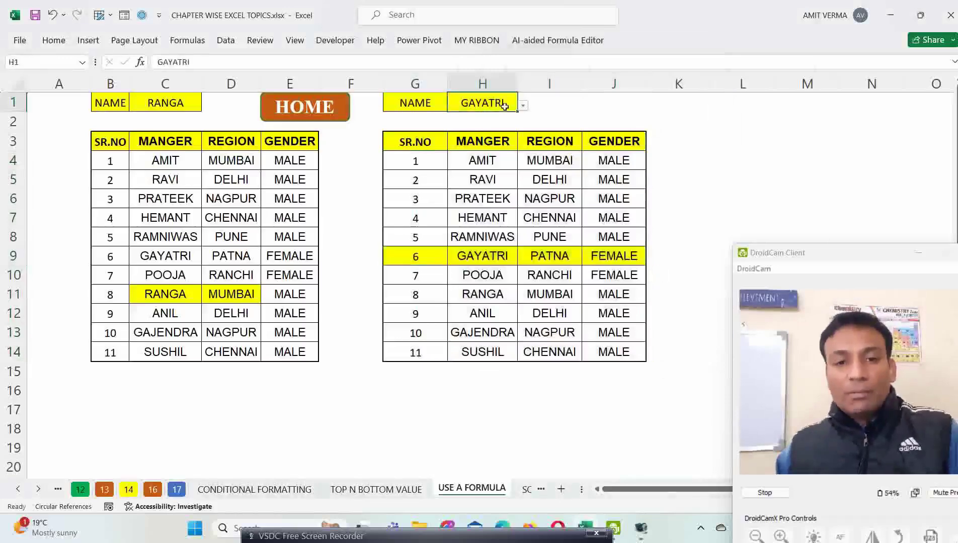
left_click(523, 105)
left_click(483, 174)
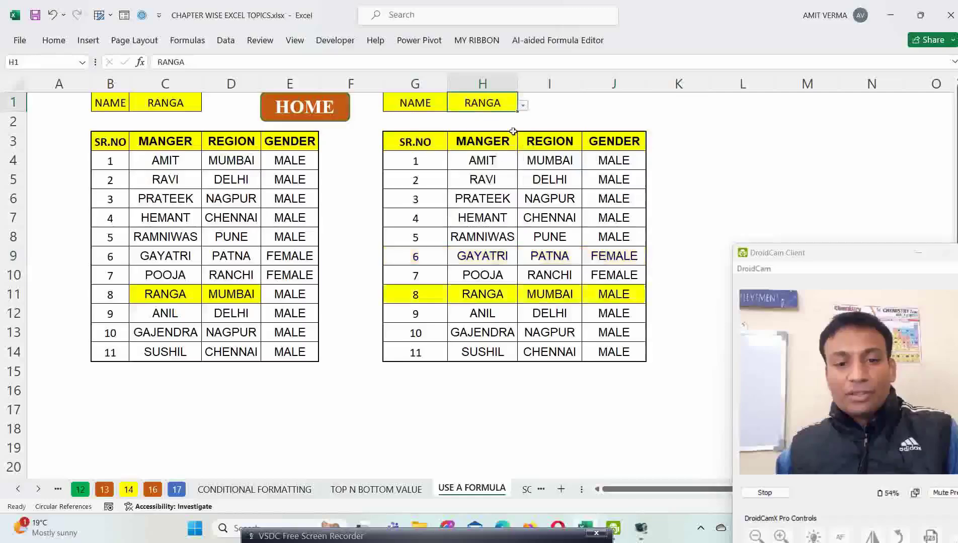
left_click(523, 105)
left_click(486, 200)
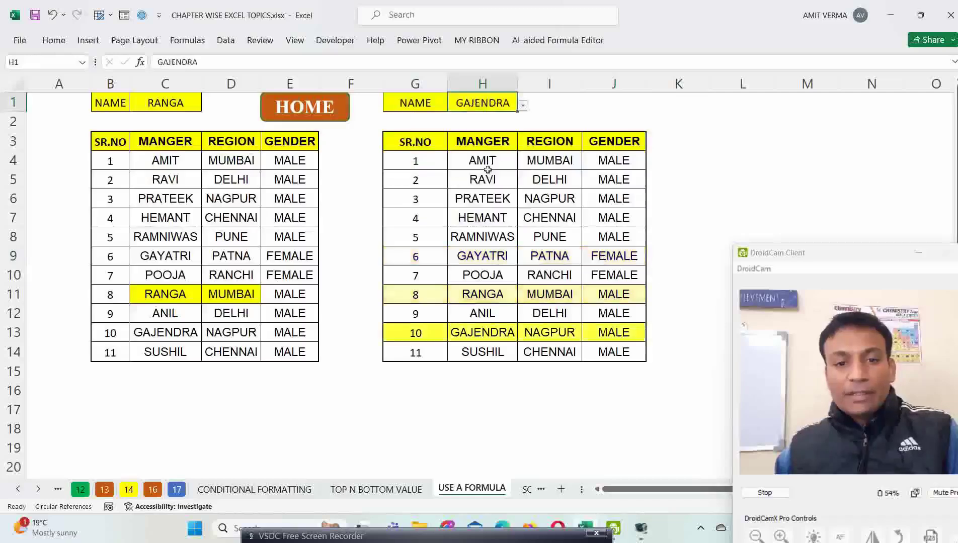
left_click(523, 105)
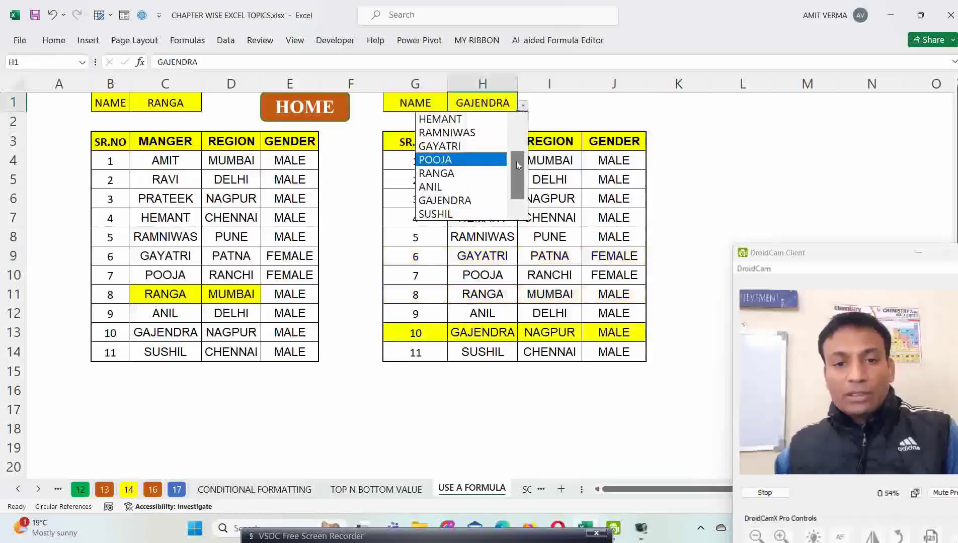
left_click_drag(517, 162, 517, 135)
left_click(473, 120)
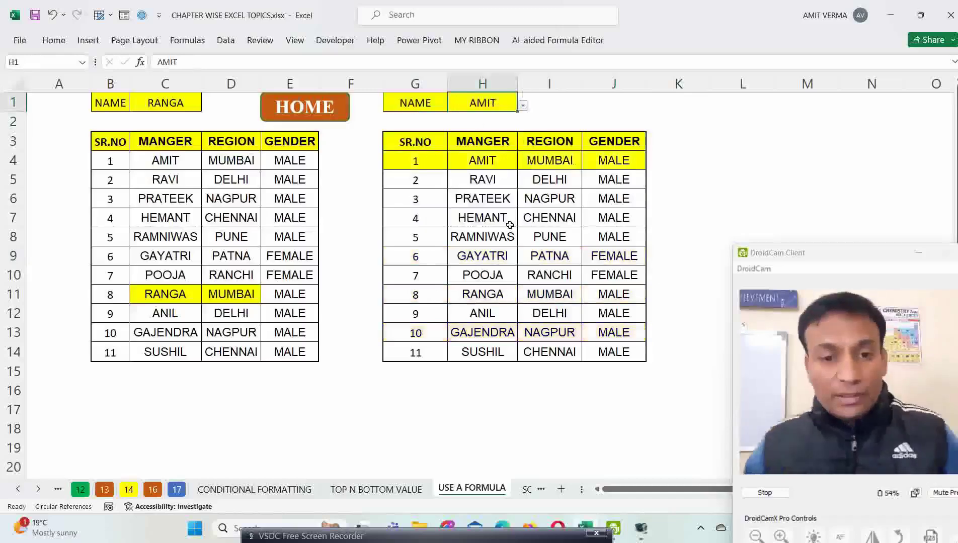
Step: Return to the summary sheet and open the CONDITIONAL FORMATTING topic sheet
key("alt+h")
left_click(583, 90)
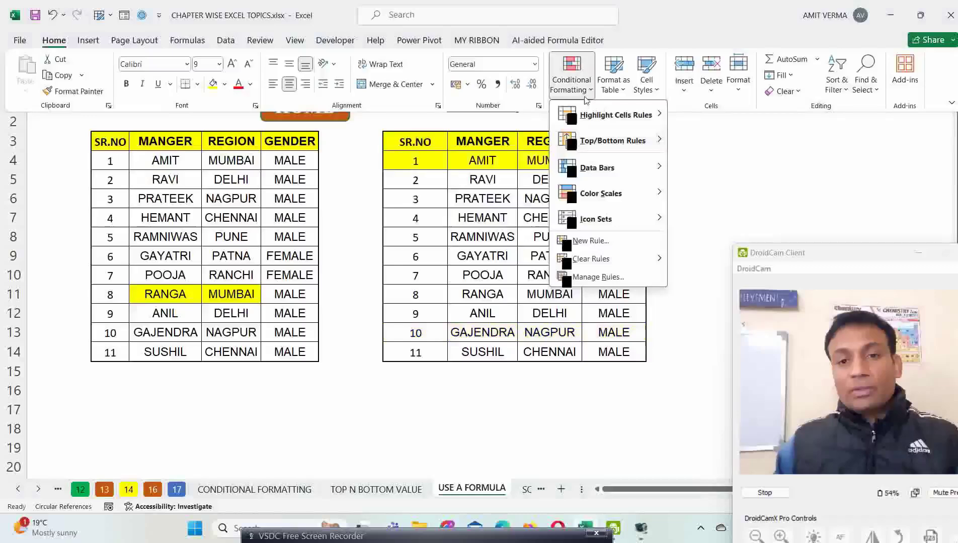
left_click(368, 176)
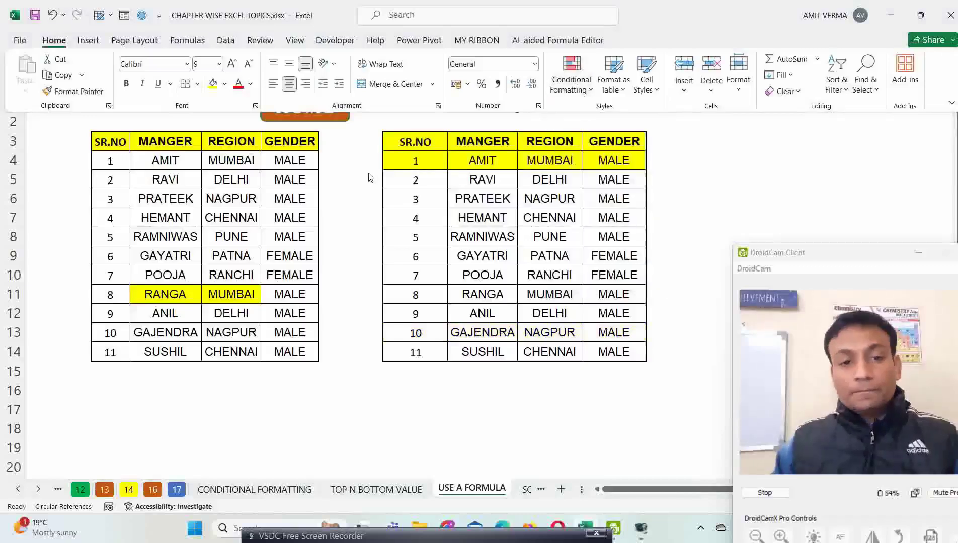
left_click(337, 119)
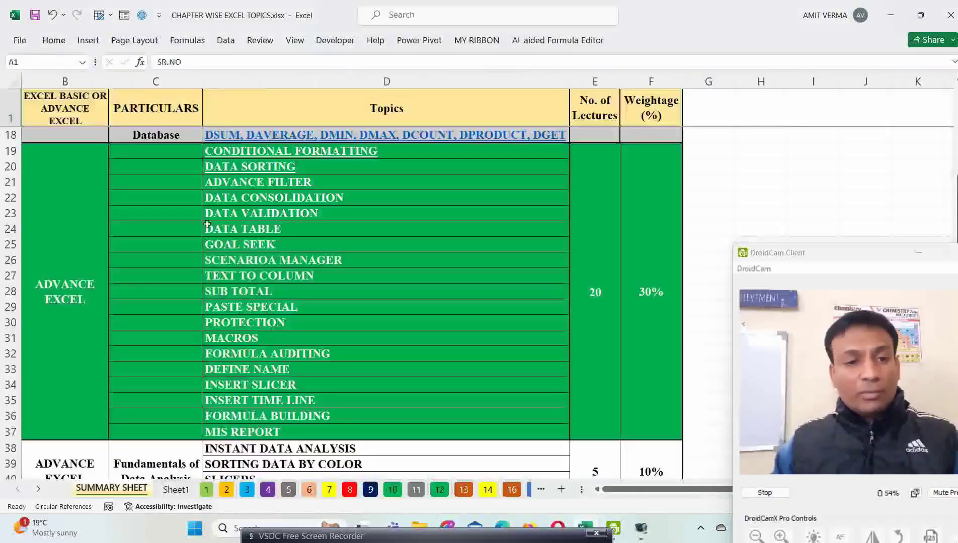
left_click(253, 156)
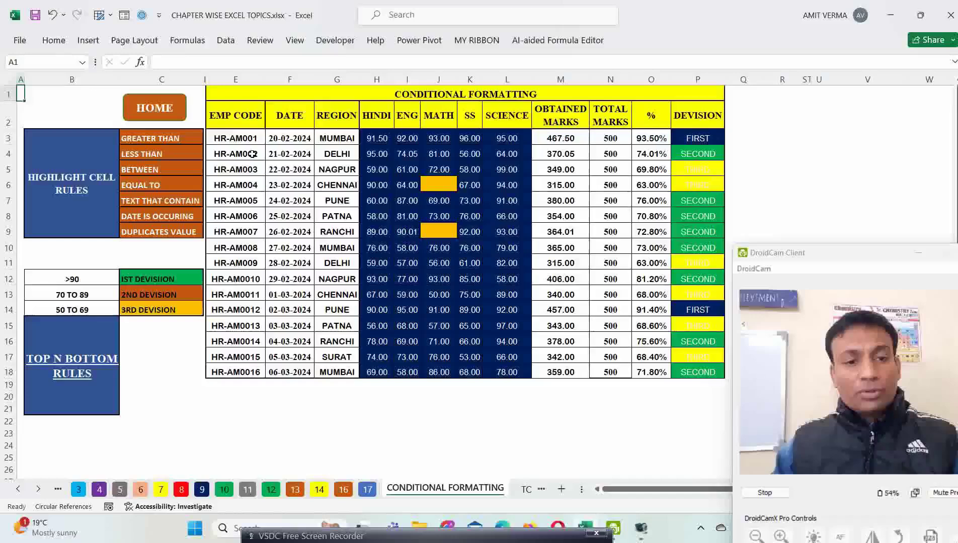
Step: Review the conditional formatting categories and the rule types offered for a new formatting rule, without creating one
left_click(54, 40)
left_click(571, 81)
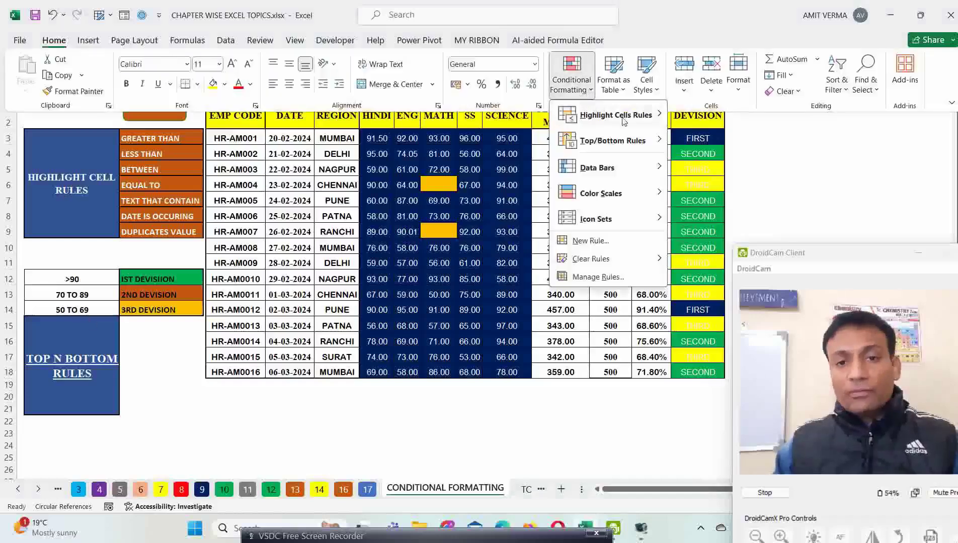
mouse_move(622, 144)
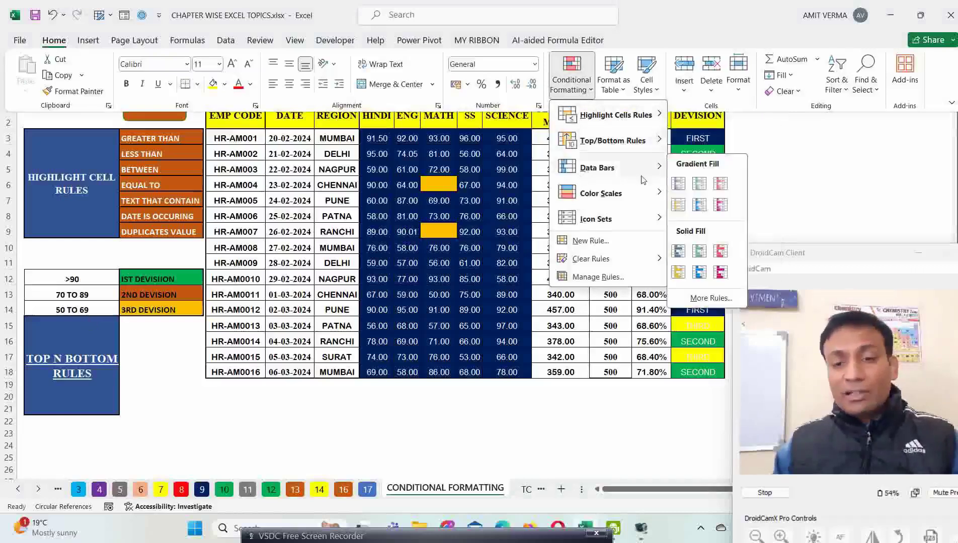
left_click(601, 247)
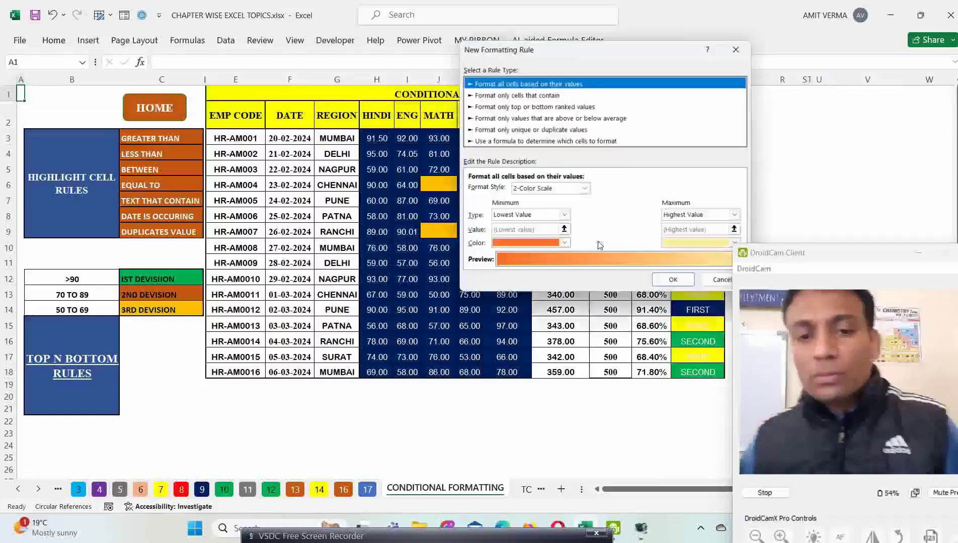
left_click_drag(604, 49, 619, 133)
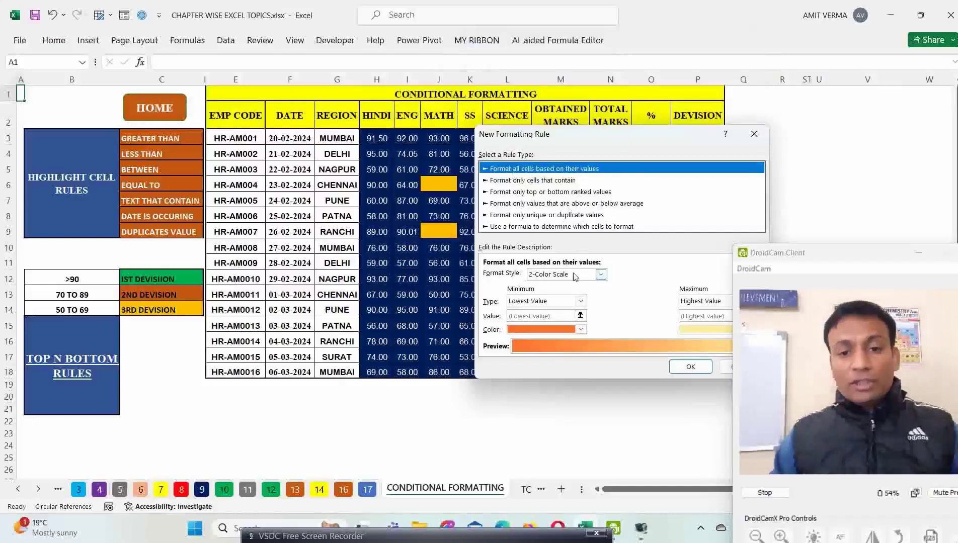
left_click(543, 182)
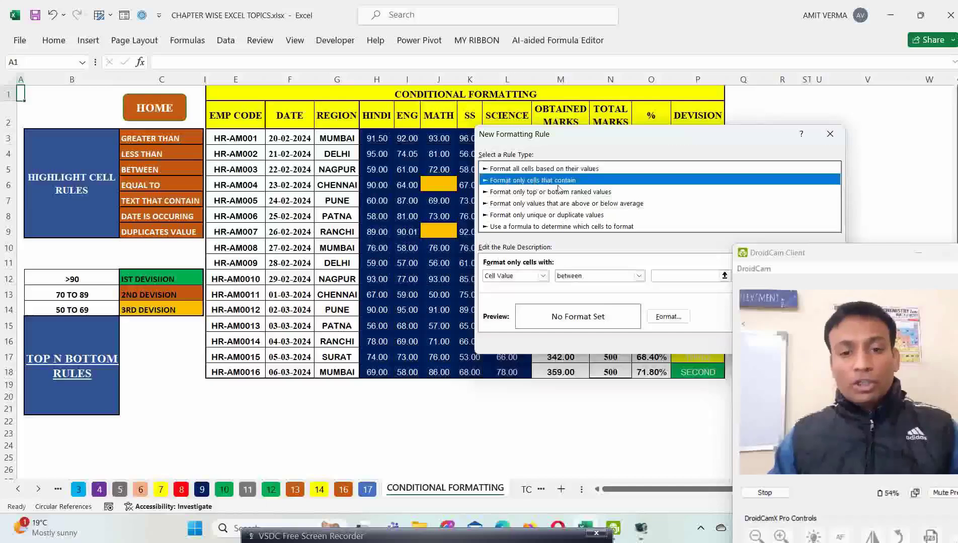
left_click(541, 194)
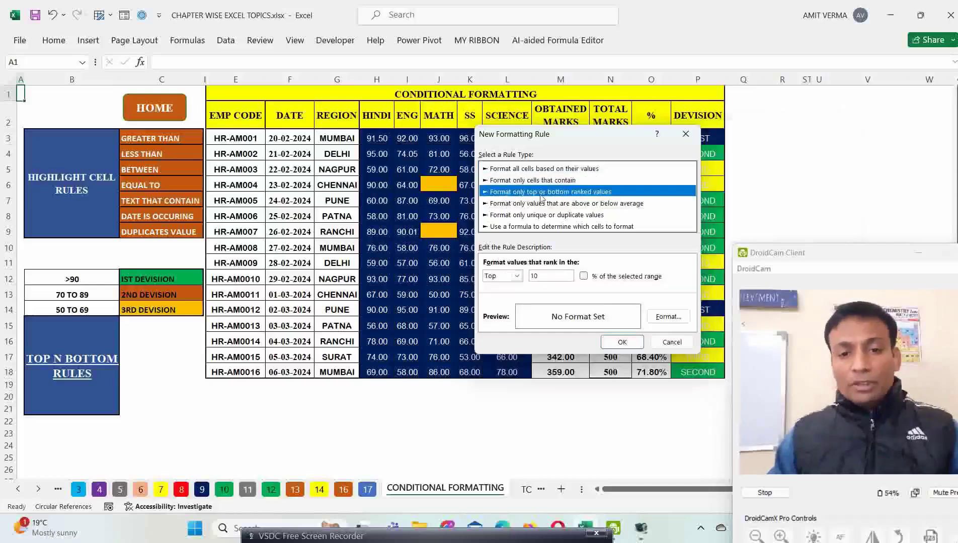
left_click(539, 207)
left_click(553, 226)
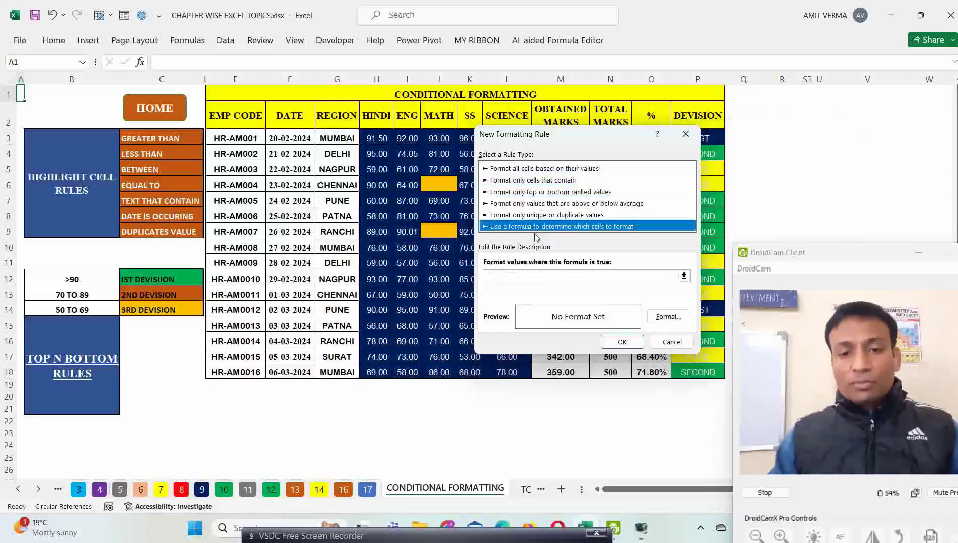
left_click(670, 343)
Step: Examine the options for clearing conditional formatting rules from selected cells or the entire sheet
key("alt")
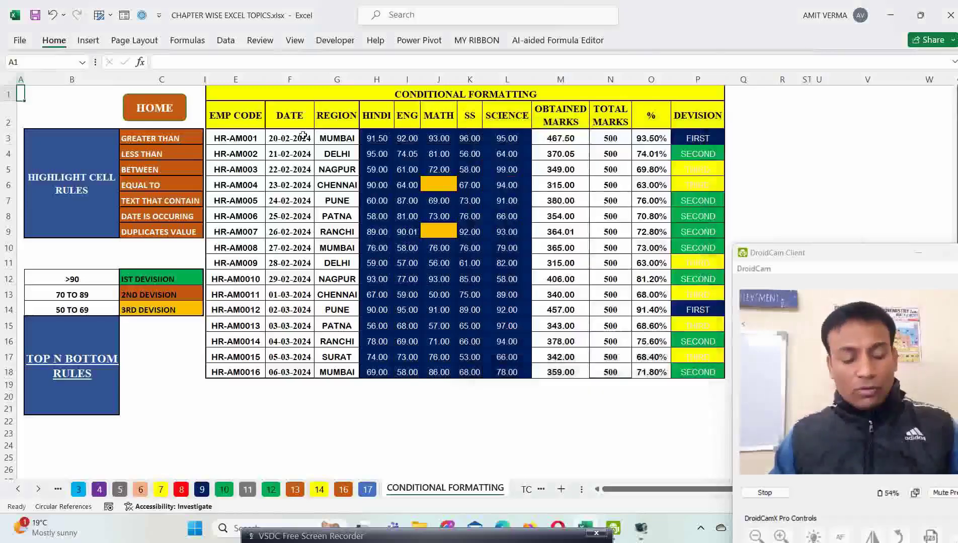
key("h")
key("l")
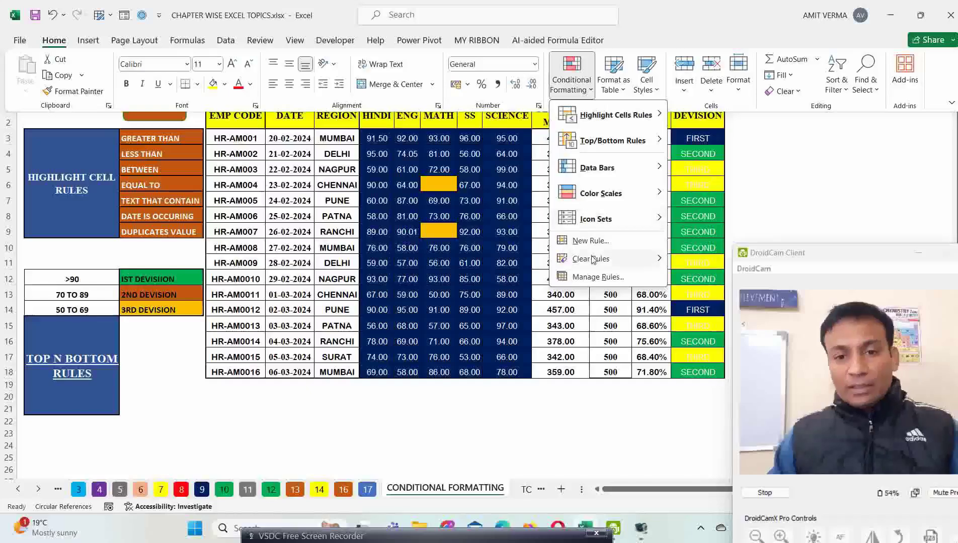
mouse_move(591, 258)
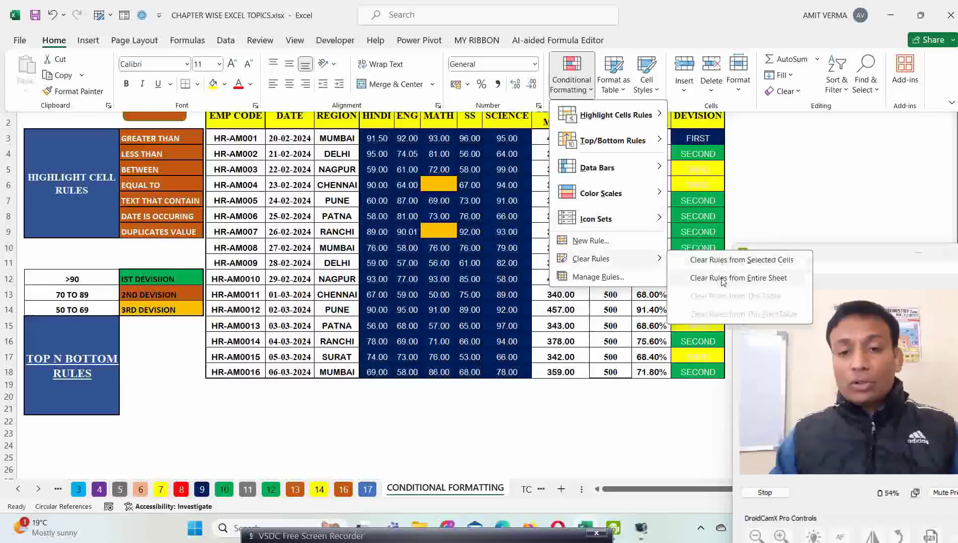
left_click(520, 250)
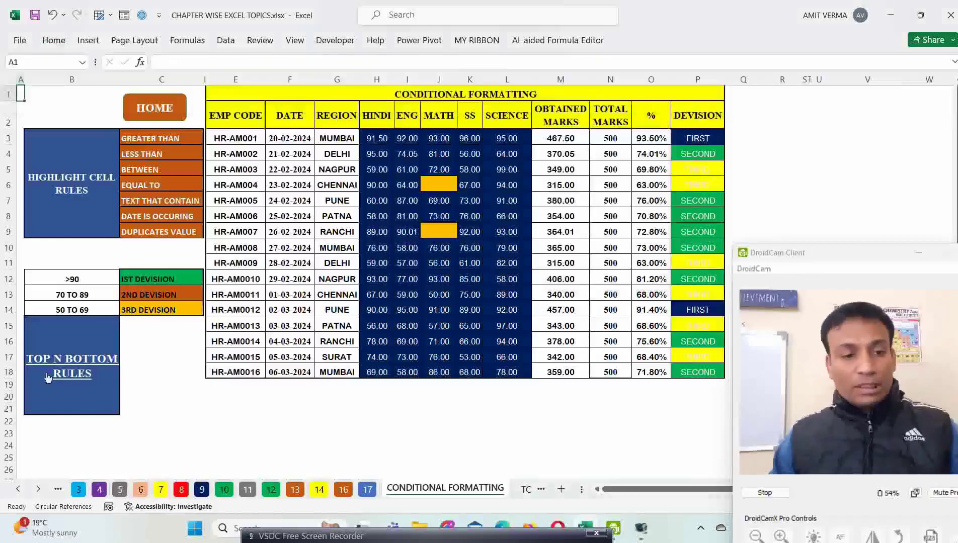
Step: Open the TOP N BOTTOM VALUE sheet and clear the conditional formatting rules from the entire sheet
left_click(48, 378)
left_click_drag(235, 146, 671, 315)
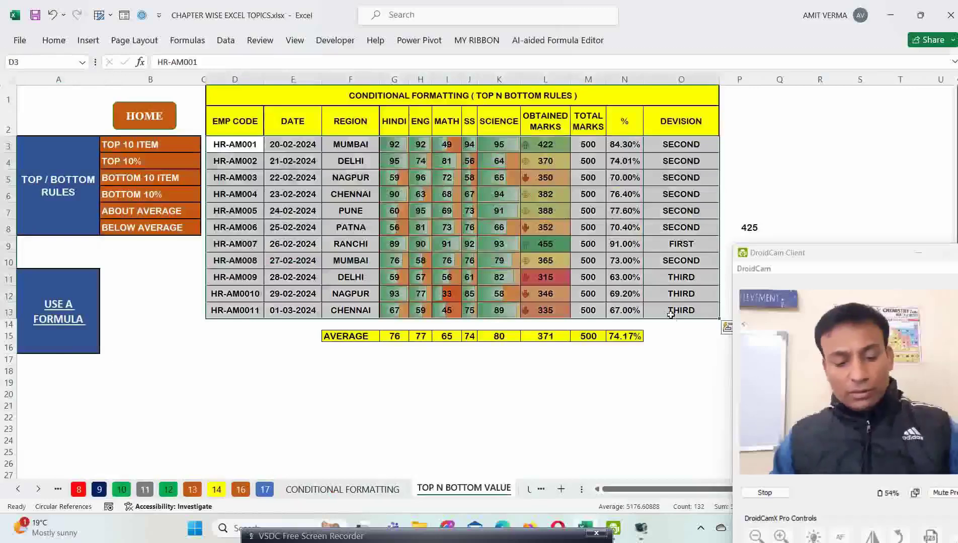
key("alt+h")
key("l")
mouse_move(654, 259)
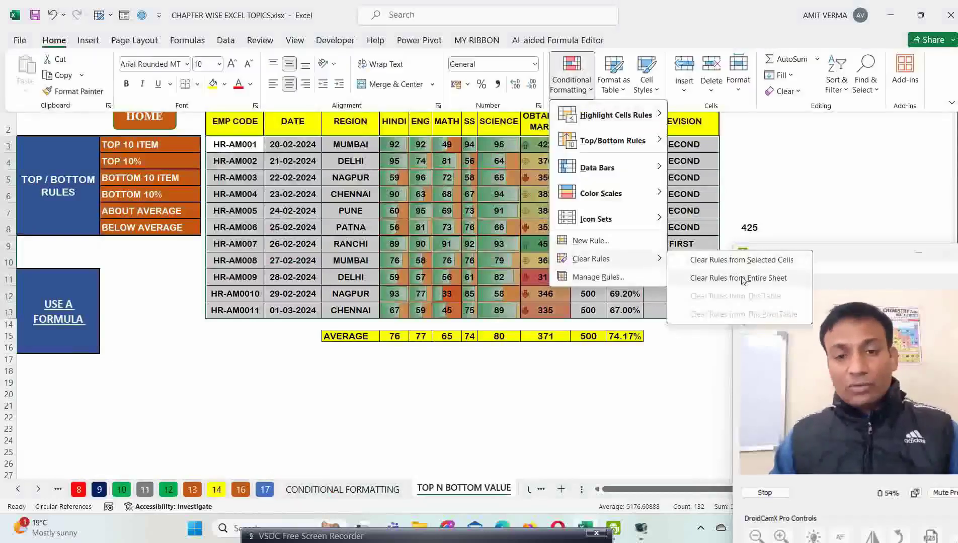
left_click(742, 280)
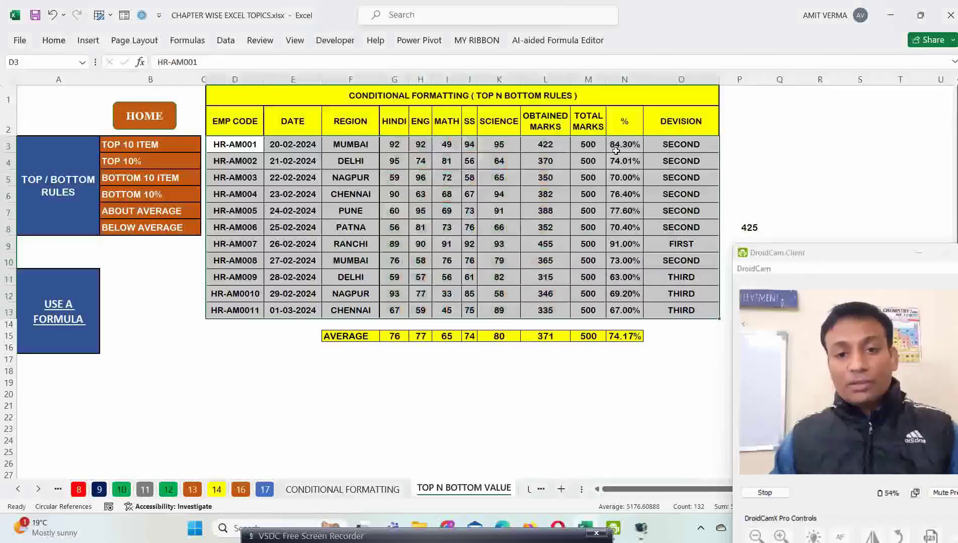
Step: Check the rules manager for conditional formatting rules on the table cells D3:O13, leaving it without changes
left_click_drag(235, 146, 662, 304)
left_click(54, 40)
left_click(572, 75)
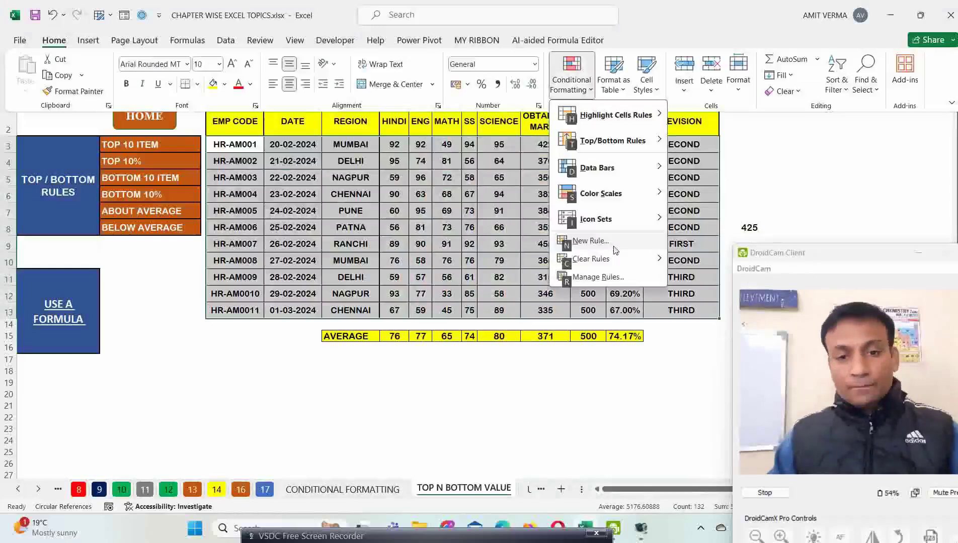
mouse_move(591, 259)
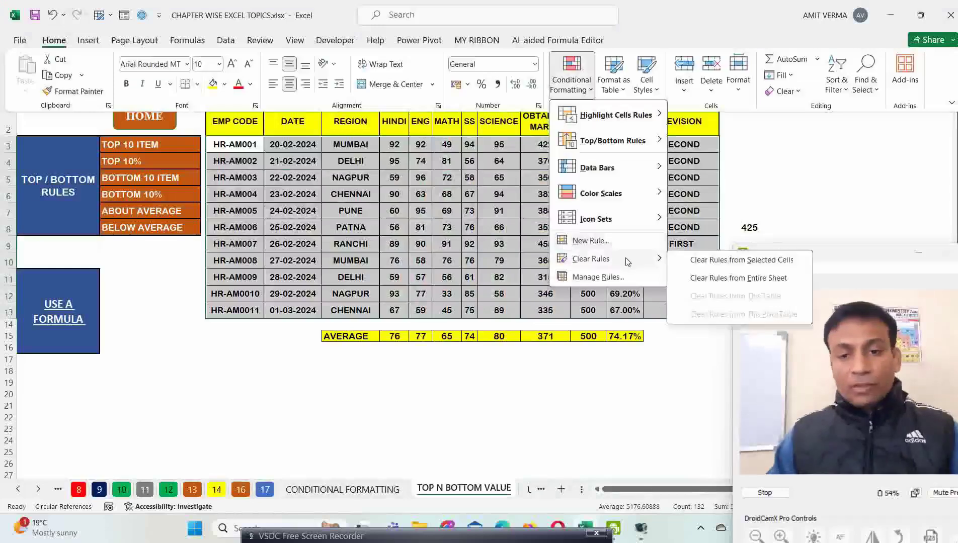
left_click(595, 279)
left_click_drag(571, 160, 383, 243)
left_click(514, 404)
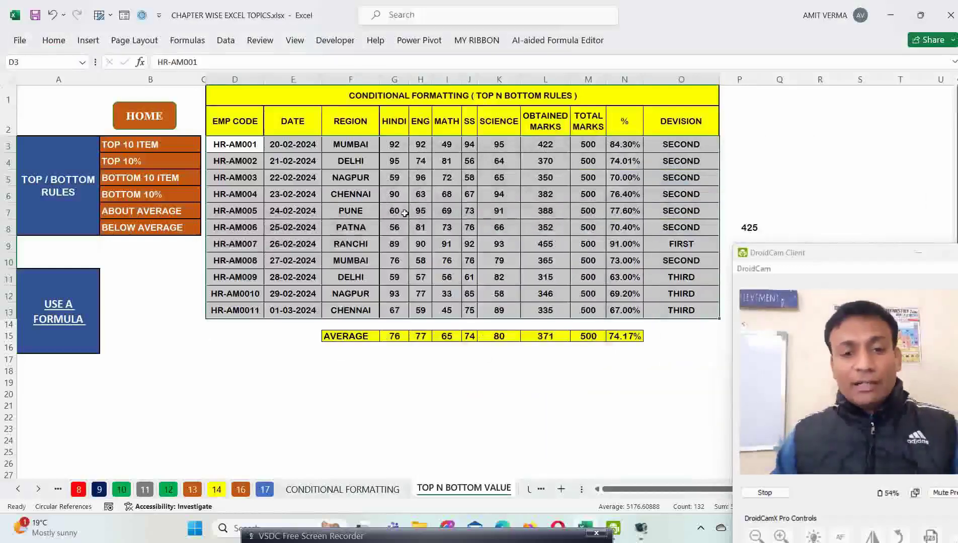
Step: Highlight the HINDI marks in G3:G13 that are greater than 90 with Light Red Fill with Dark Red Text
left_click(398, 145)
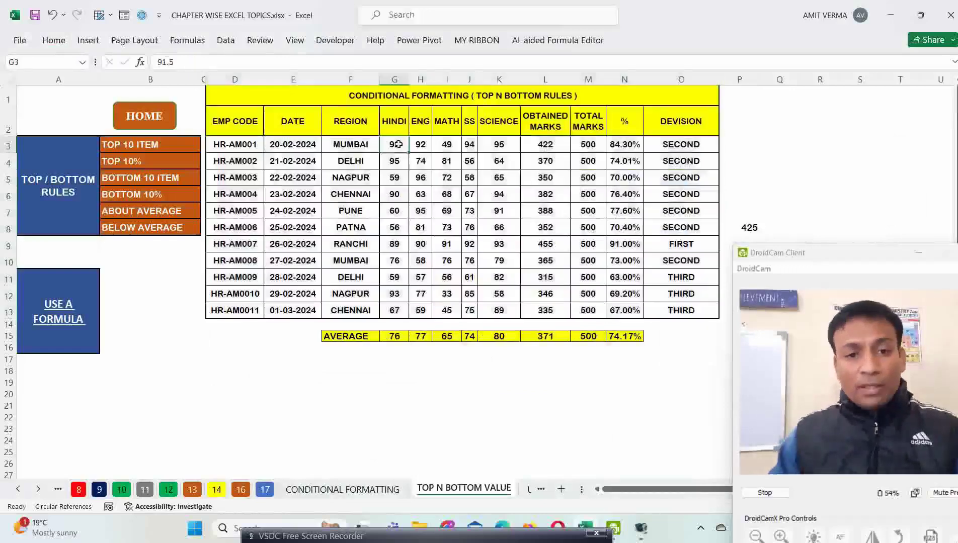
left_click_drag(398, 144, 394, 313)
key("alt+h")
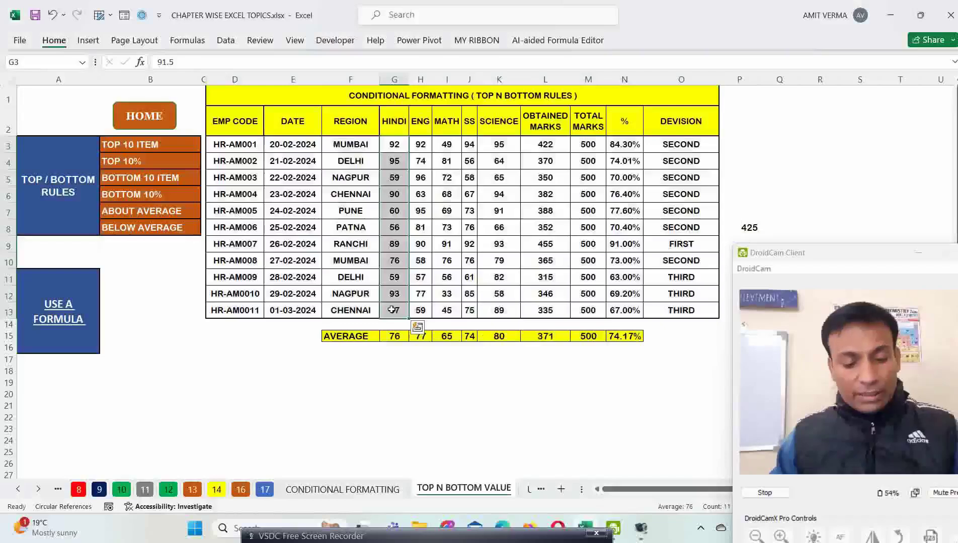
key("l")
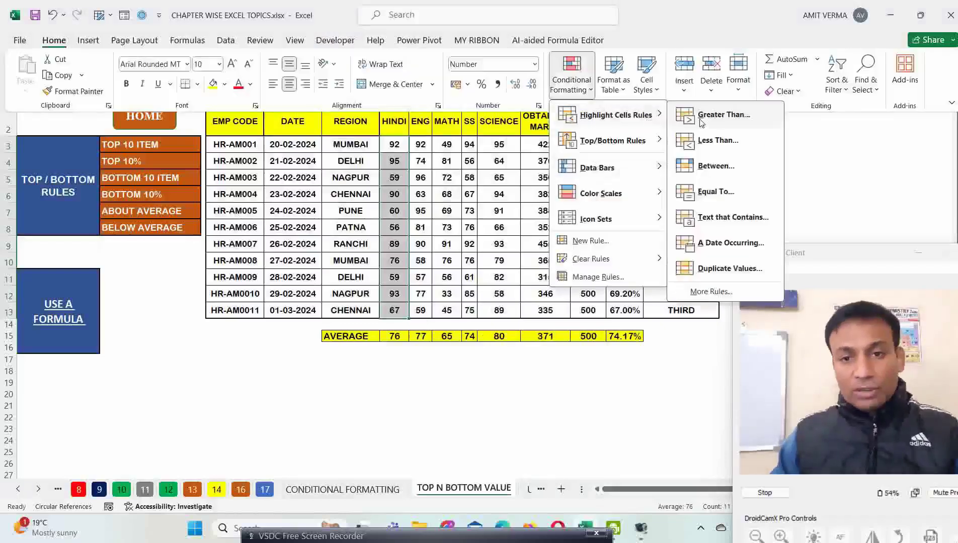
mouse_move(566, 118)
left_click(707, 120)
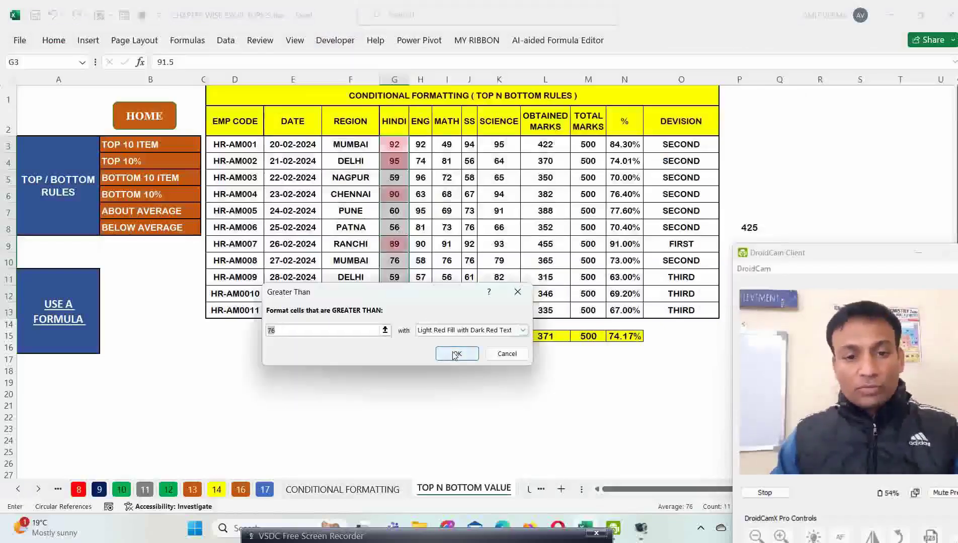
type("90")
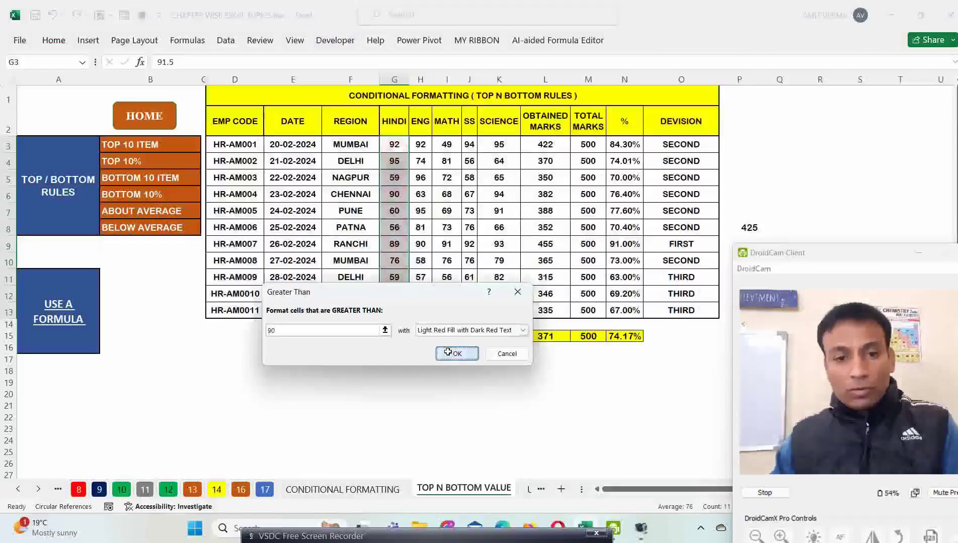
left_click(455, 354)
key("alt+h")
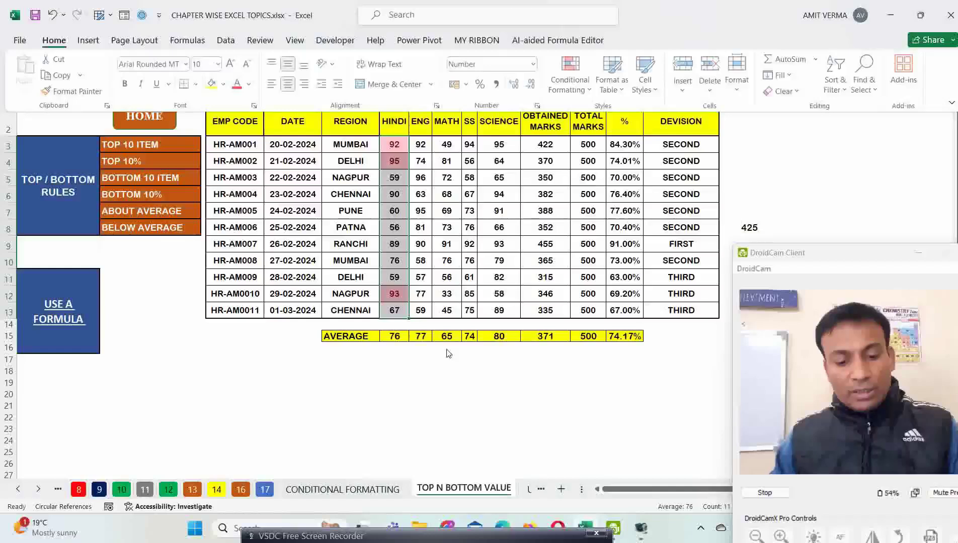
Step: Highlight the HINDI marks in G3:G13 that are greater than 70 with Light Red Fill with Dark Red Text
key("l")
mouse_move(632, 120)
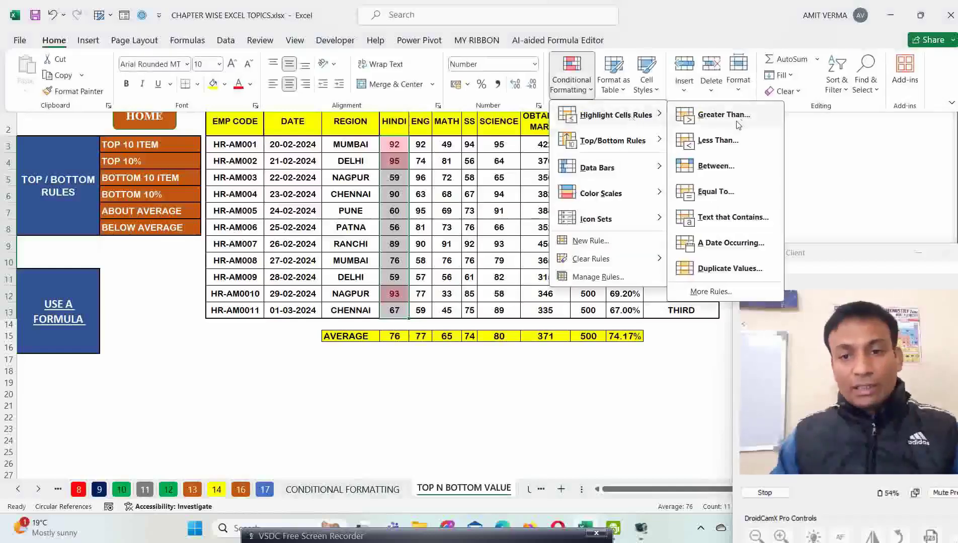
left_click(737, 119)
type("75")
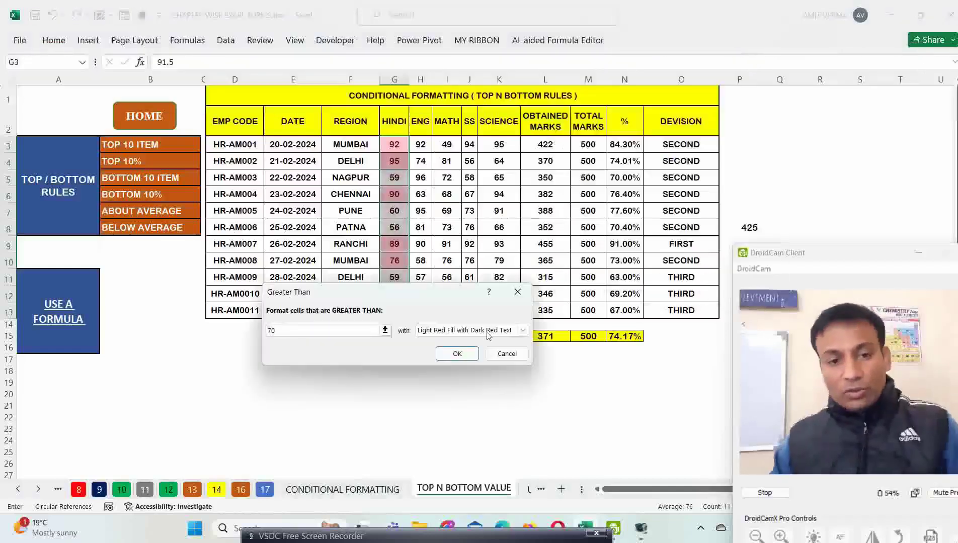
left_click(456, 354)
left_click(430, 244)
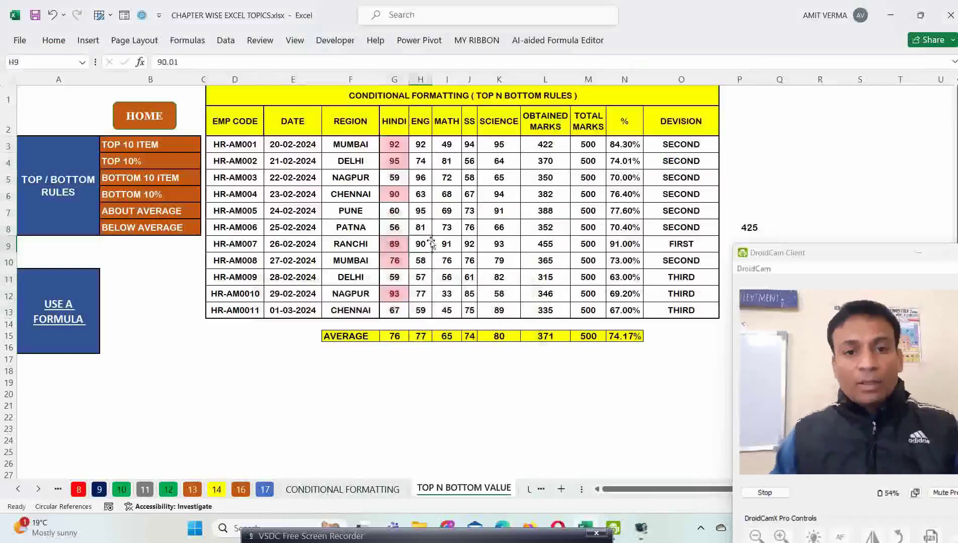
Step: Manage the conditional formatting rules for the marks in G3:K13 and delete both Cell Value rules on the HINDI marks
left_click_drag(394, 144, 492, 308)
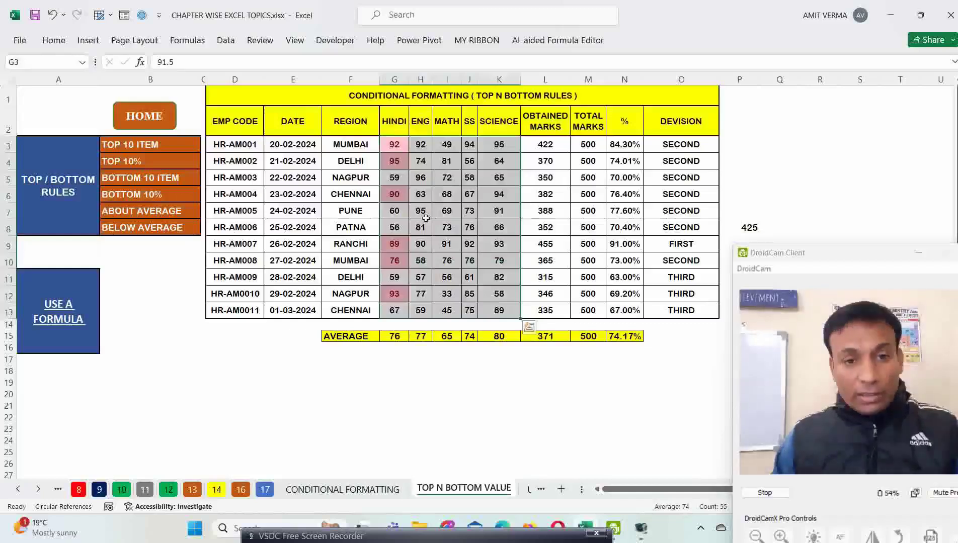
key("alt+h")
key("l")
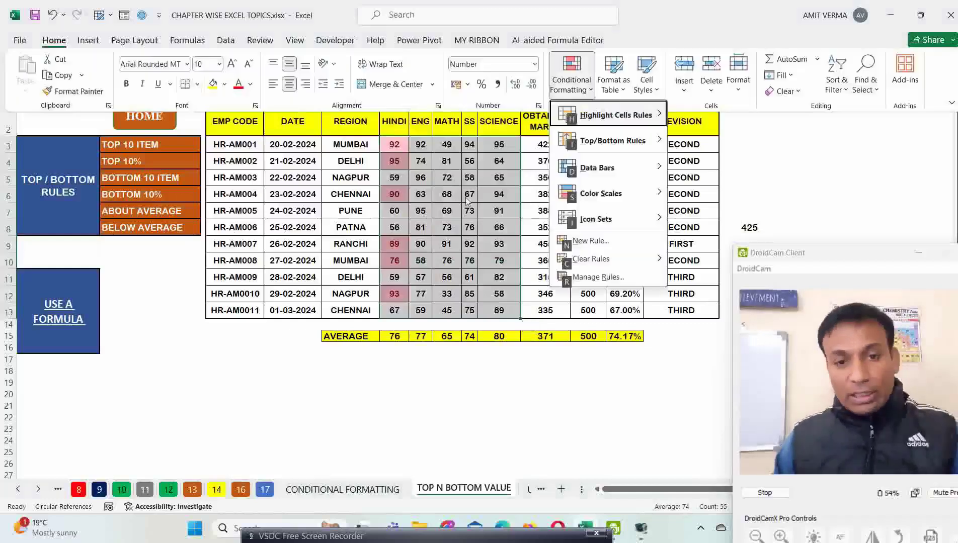
left_click(605, 278)
left_click_drag(462, 247, 470, 328)
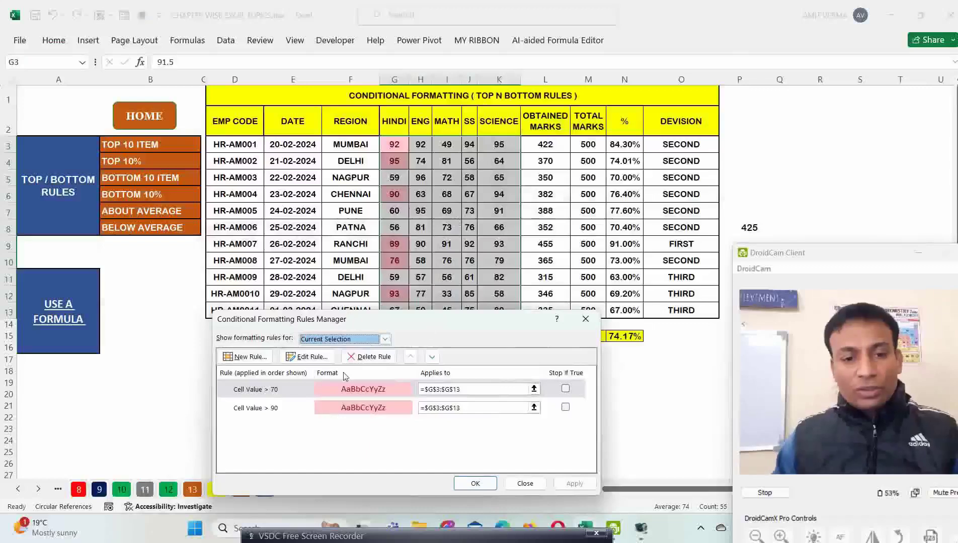
left_click(370, 356)
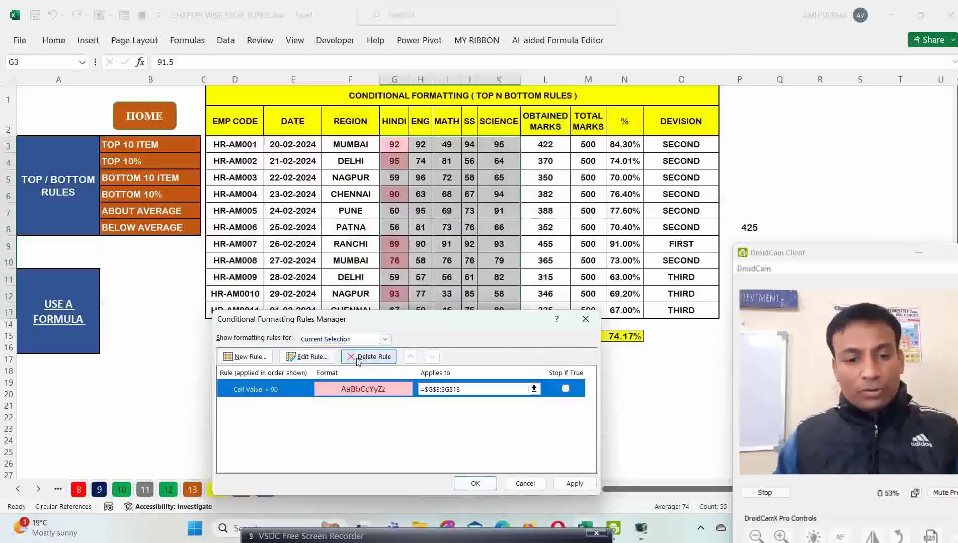
left_click(370, 357)
Step: Create and apply a rule on G3:K13 that fills cells with values greater than 90 in green
left_click(239, 356)
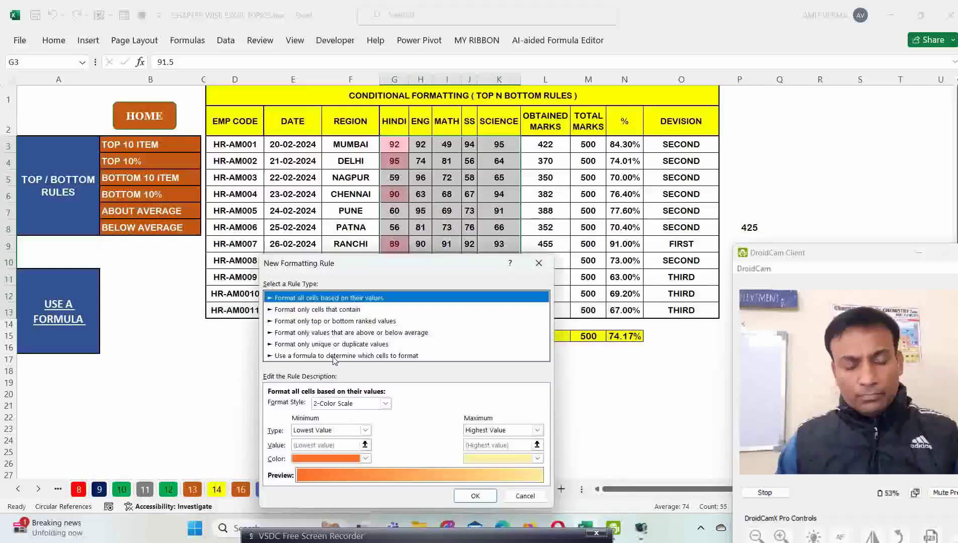
left_click(332, 310)
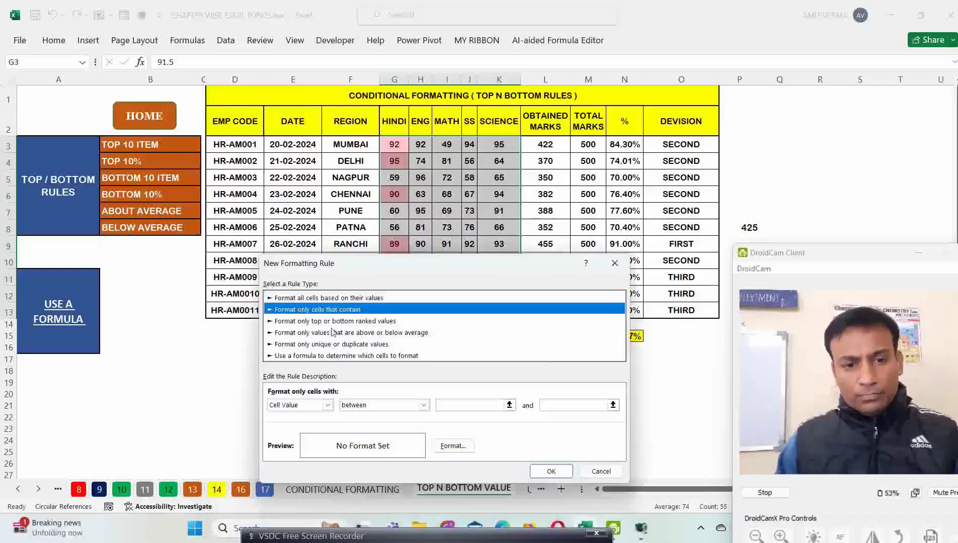
left_click(327, 406)
left_click(384, 406)
left_click(383, 407)
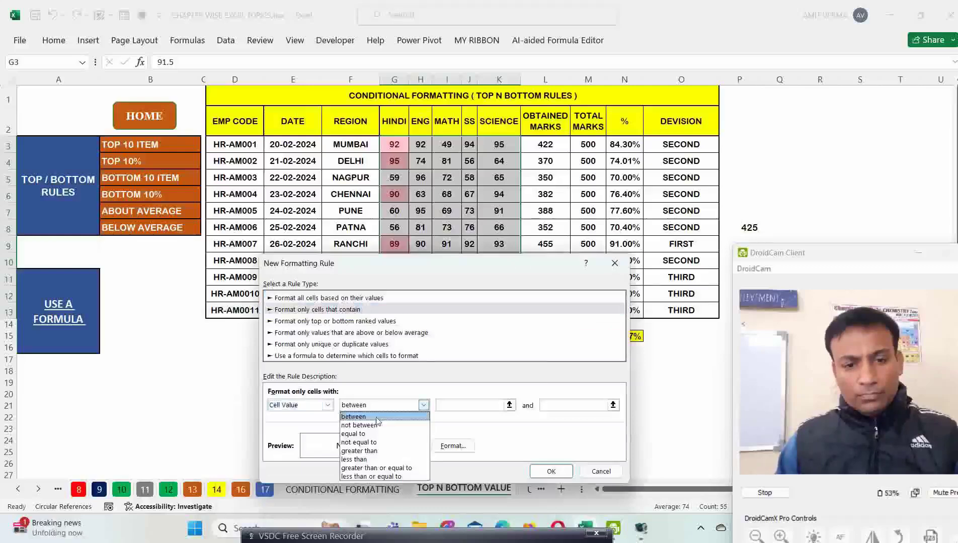
left_click(367, 452)
left_click(460, 406)
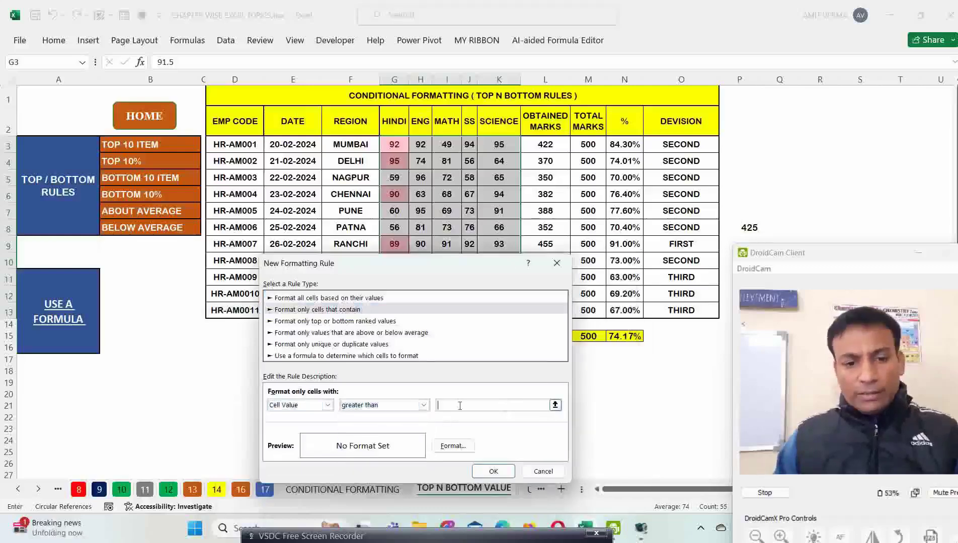
left_click(459, 449)
left_click(317, 321)
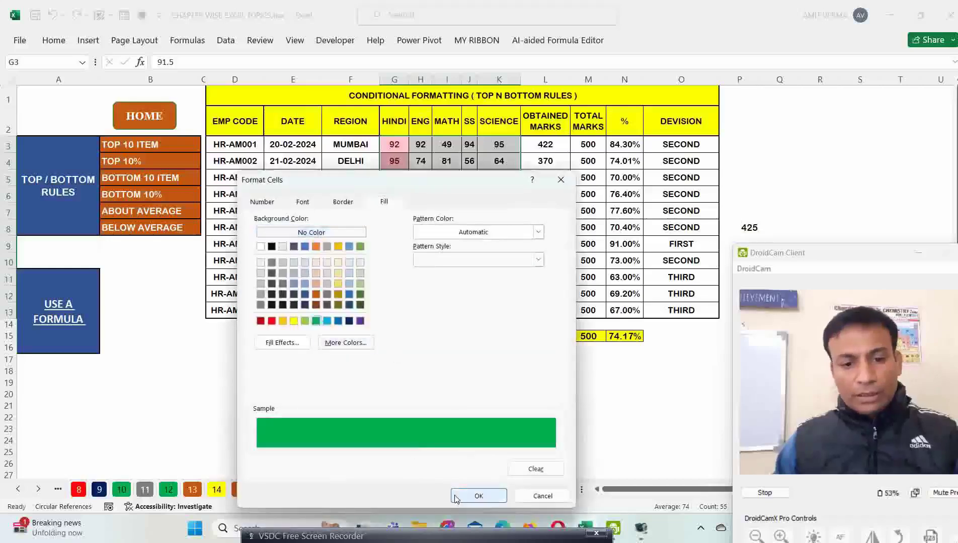
left_click(478, 495)
left_click(490, 472)
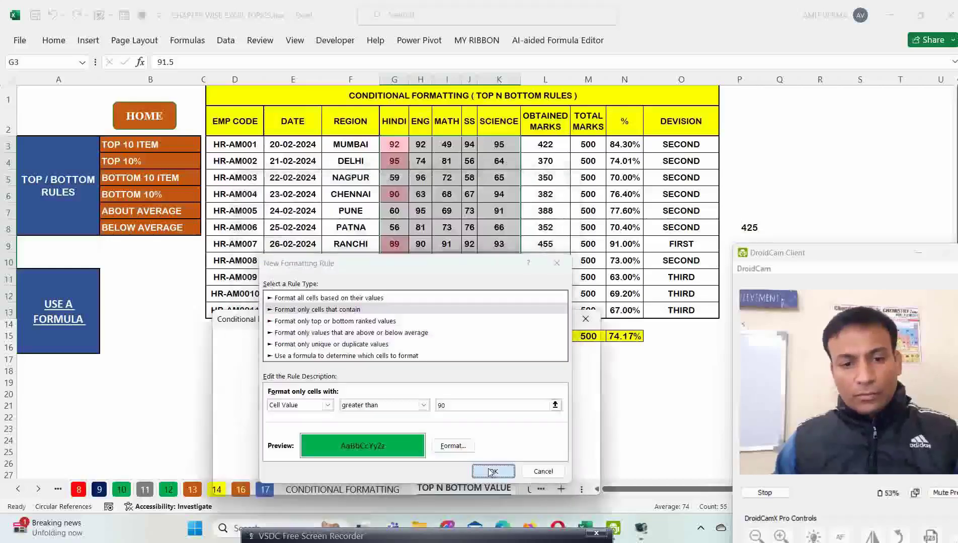
left_click(566, 491)
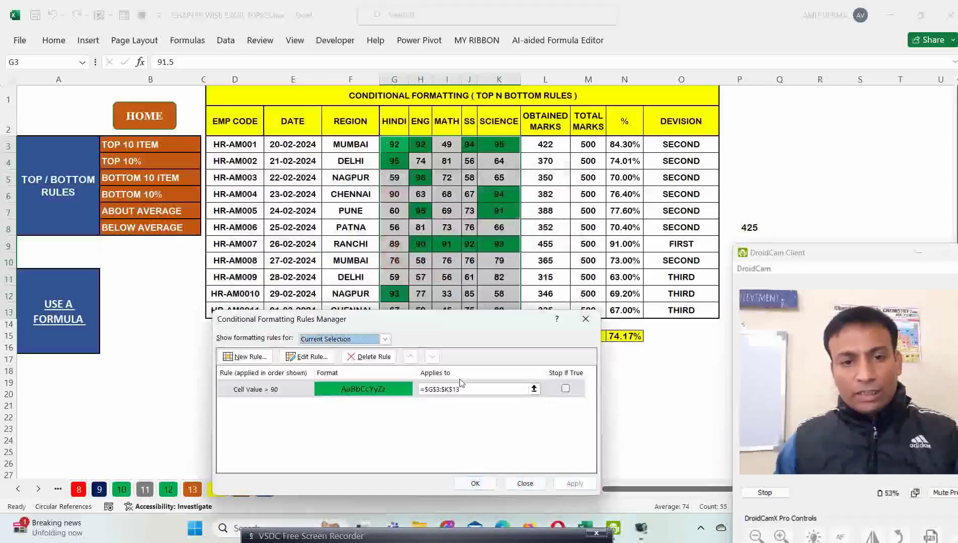
Step: Add and apply a second rule on G3:K13 that fills cells with values greater than 70 in dark orange
left_click_drag(424, 325, 502, 319)
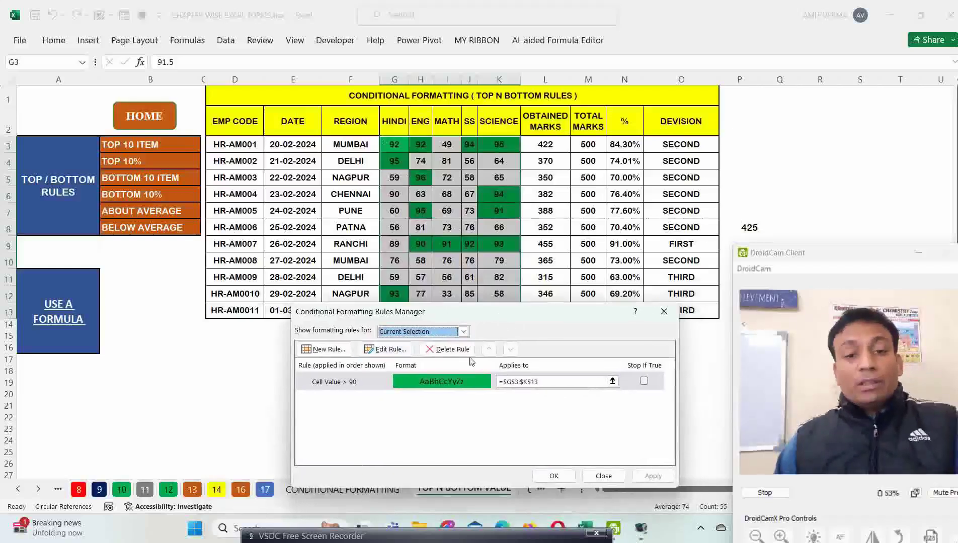
left_click(338, 355)
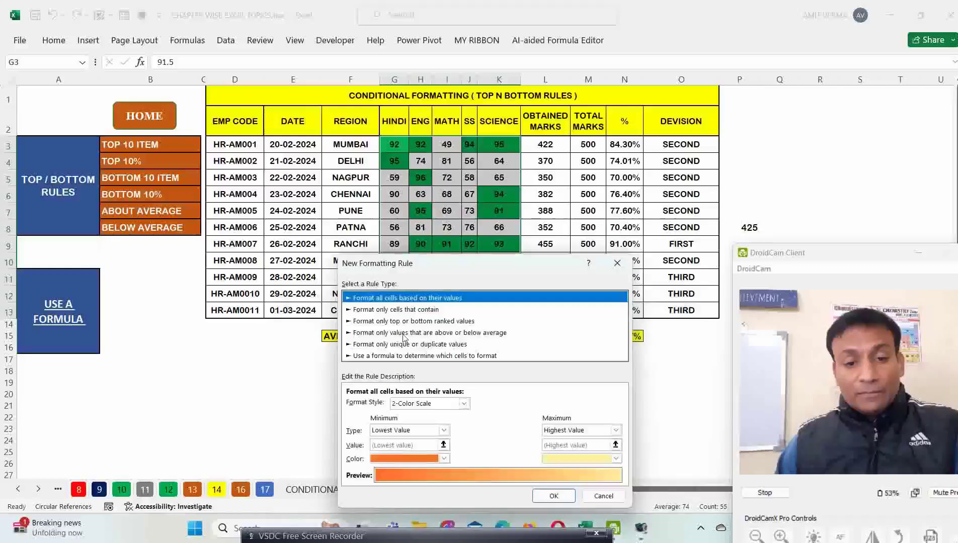
left_click(399, 310)
left_click(447, 405)
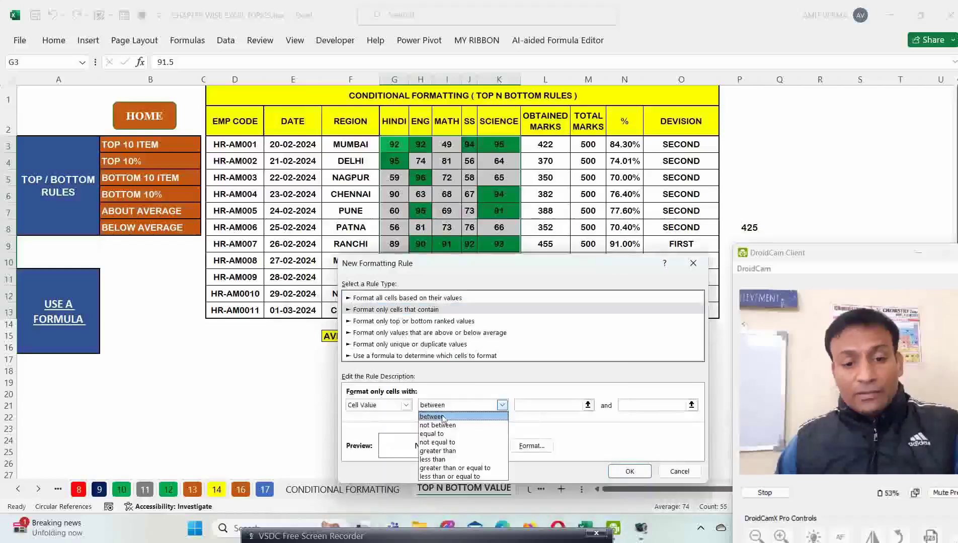
left_click(441, 451)
left_click(542, 409)
type("7")
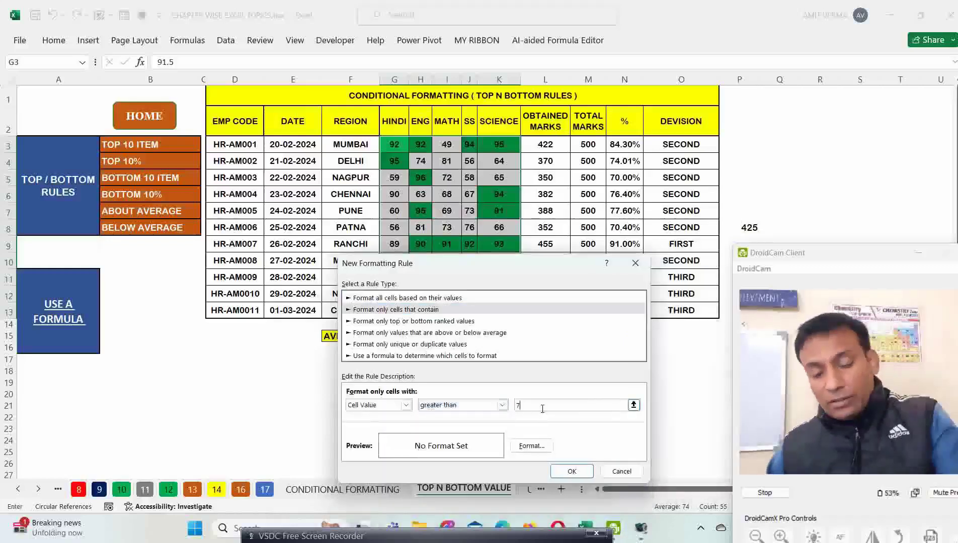
type("5")
left_click(531, 446)
left_click(395, 294)
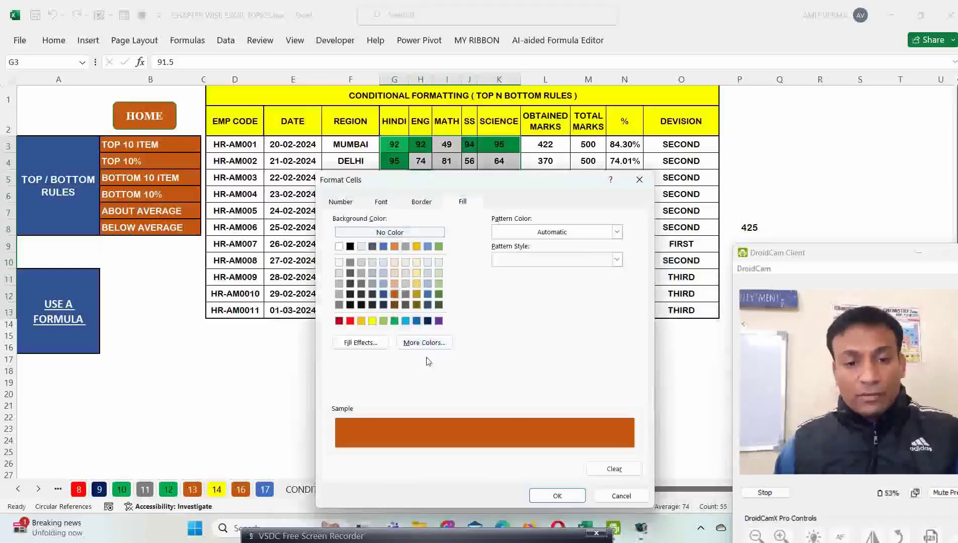
left_click(555, 495)
left_click(567, 476)
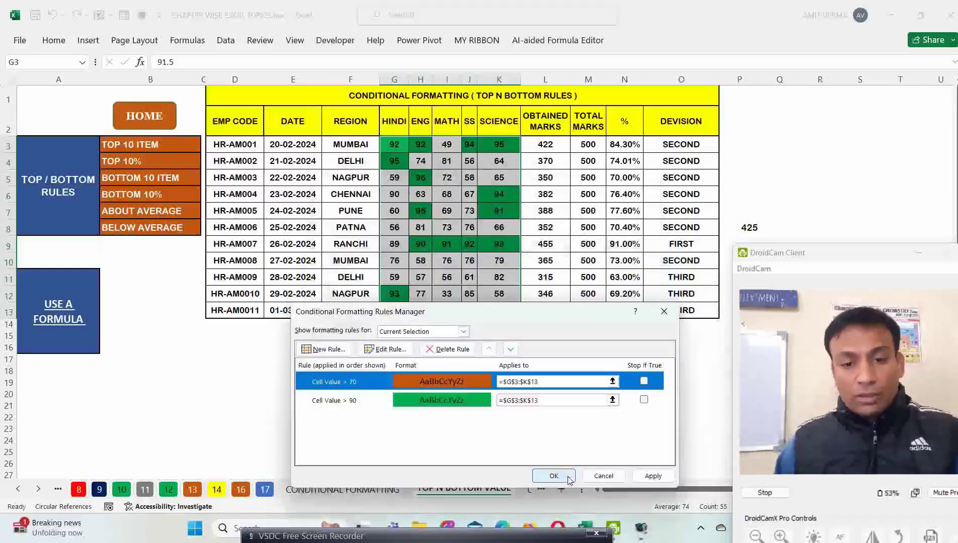
left_click(641, 478)
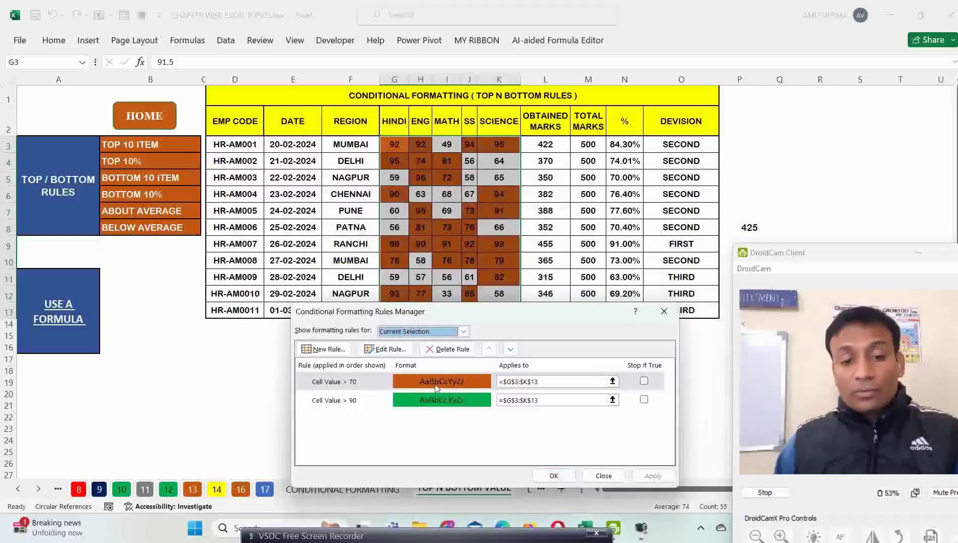
Step: Change the dark orange rule to cell values between 70 and 89.99, apply it and close the rules manager
left_click(385, 349)
left_click(493, 430)
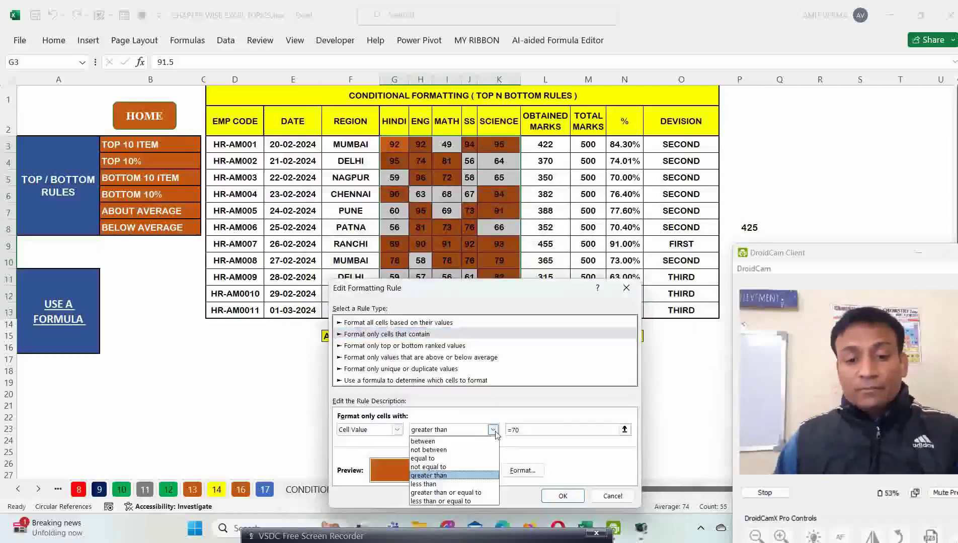
left_click(485, 441)
left_click(625, 431)
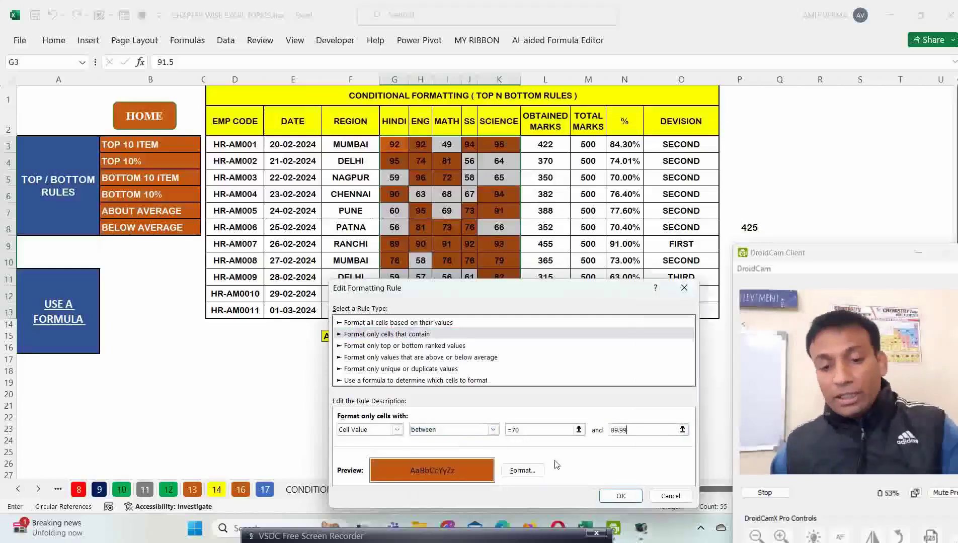
left_click(522, 470)
left_click(569, 498)
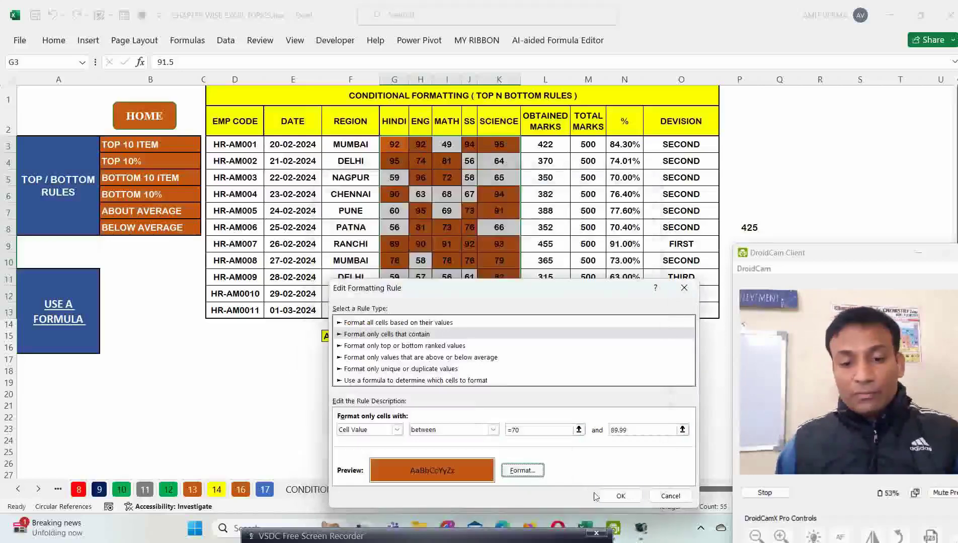
left_click(612, 496)
left_click(641, 480)
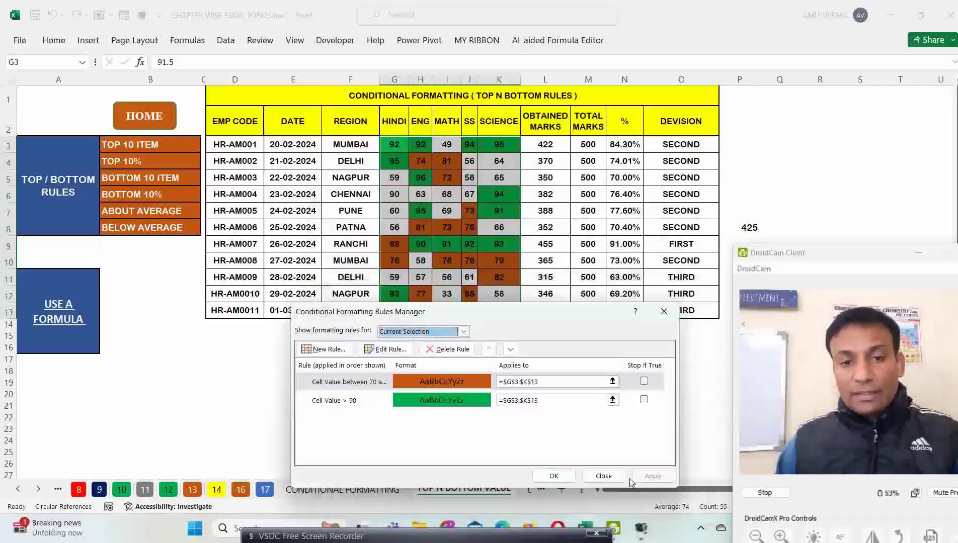
left_click(553, 475)
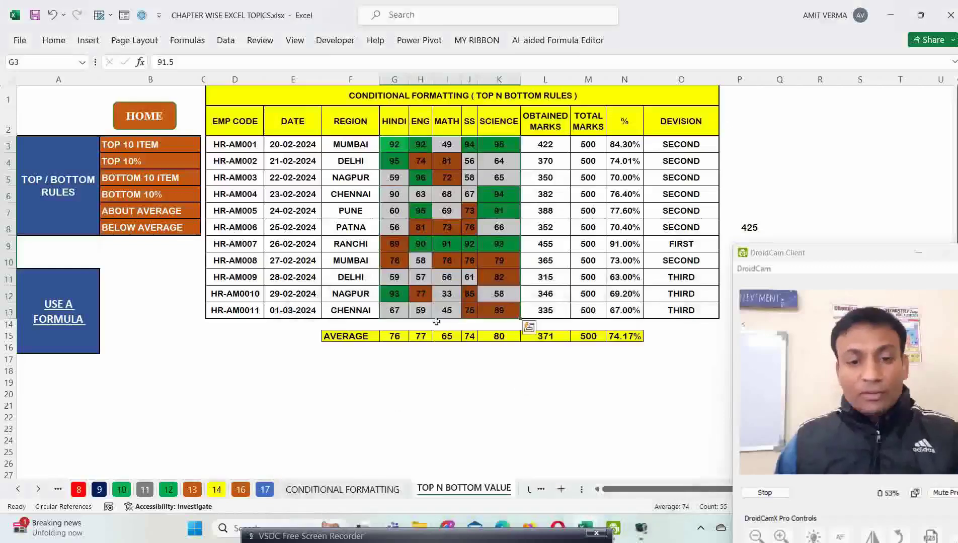
Step: Reopen the rules manager for the marks in G3:K13 and place its window clear of the marks
left_click_drag(403, 145, 503, 306)
key("alt+h")
key("l")
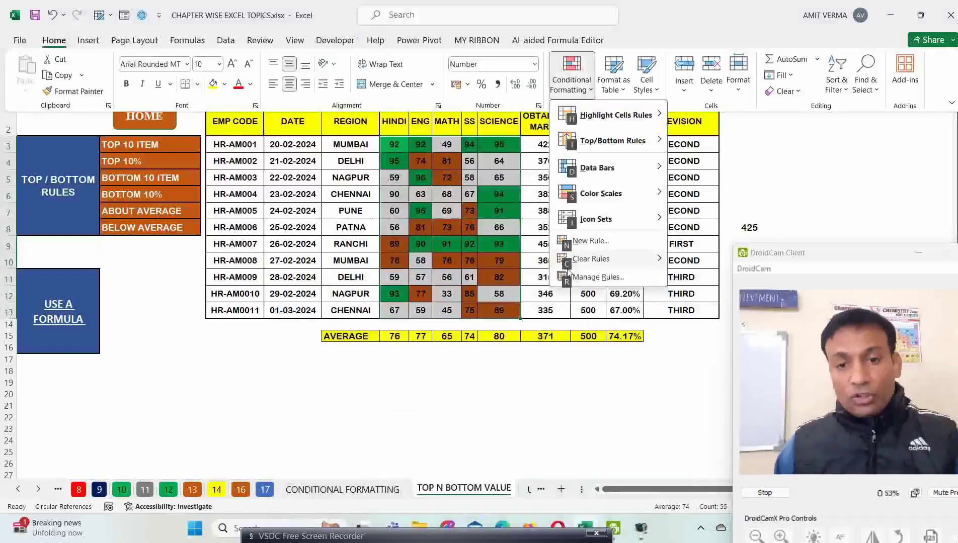
left_click(593, 275)
left_click_drag(506, 316, 739, 86)
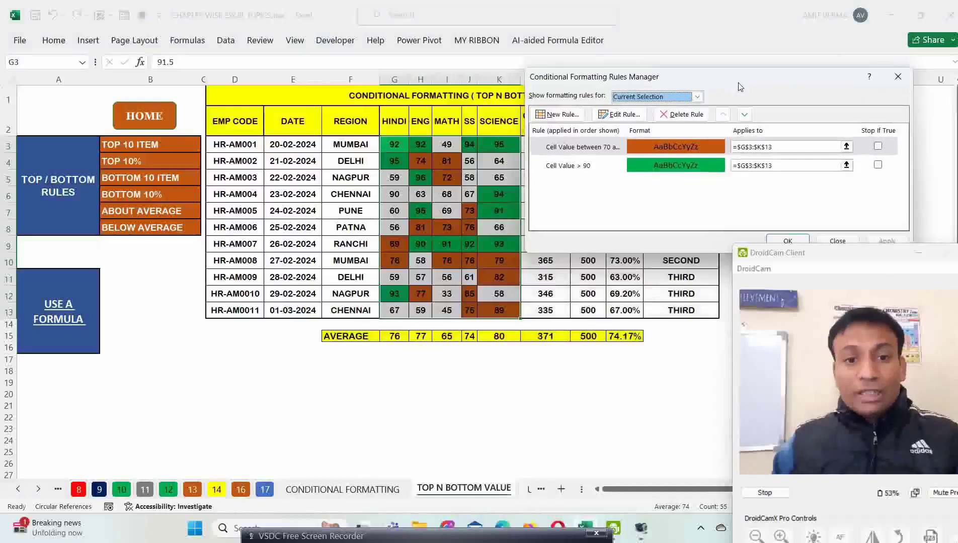
Step: Create a new rule on G3:K13 that formats only cells with a value less than 69.99
left_click(553, 116)
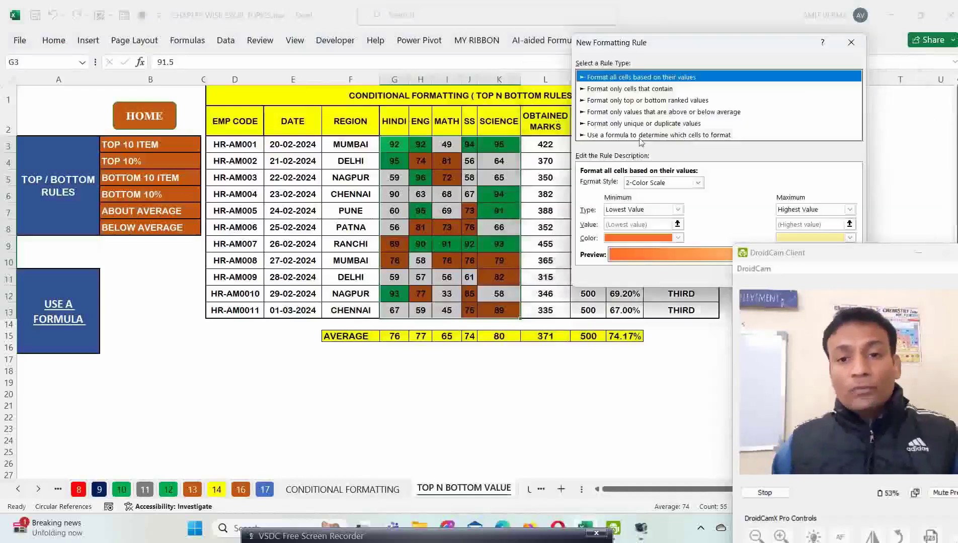
left_click(615, 89)
left_click(674, 184)
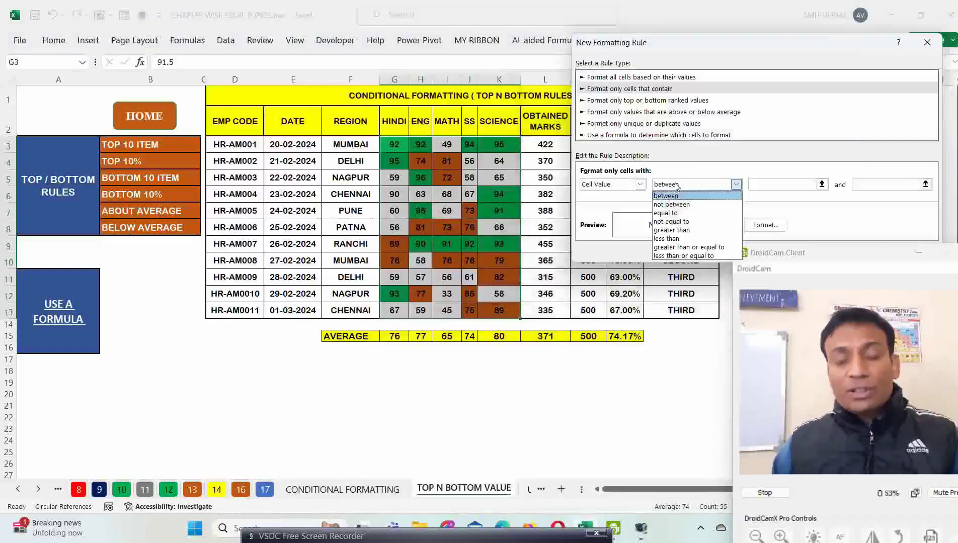
left_click(673, 238)
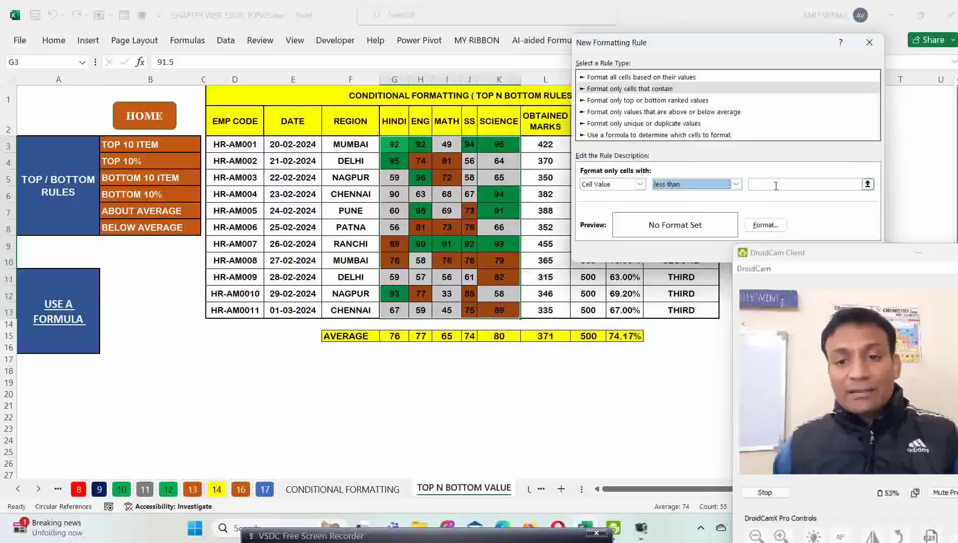
left_click(775, 184)
type("5")
key("BackSpace")
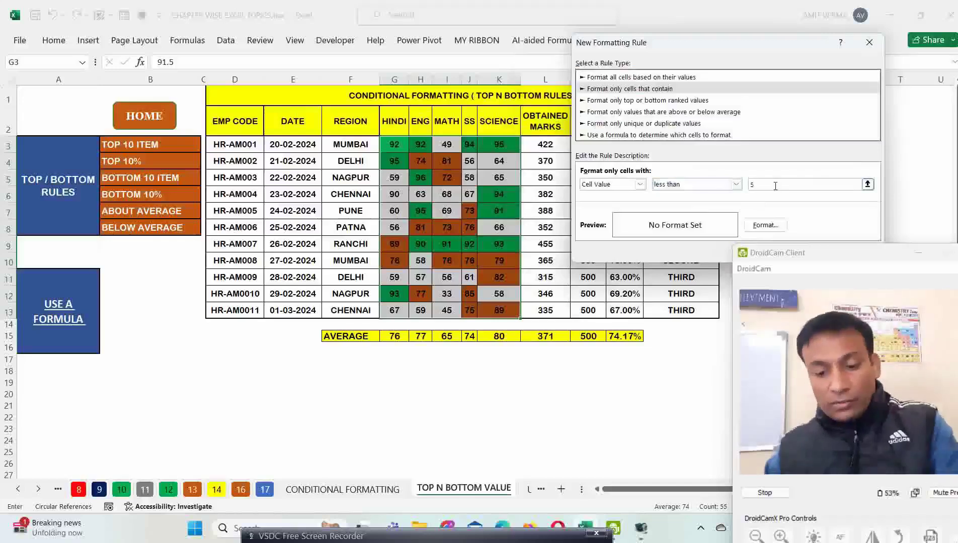
type("69.99")
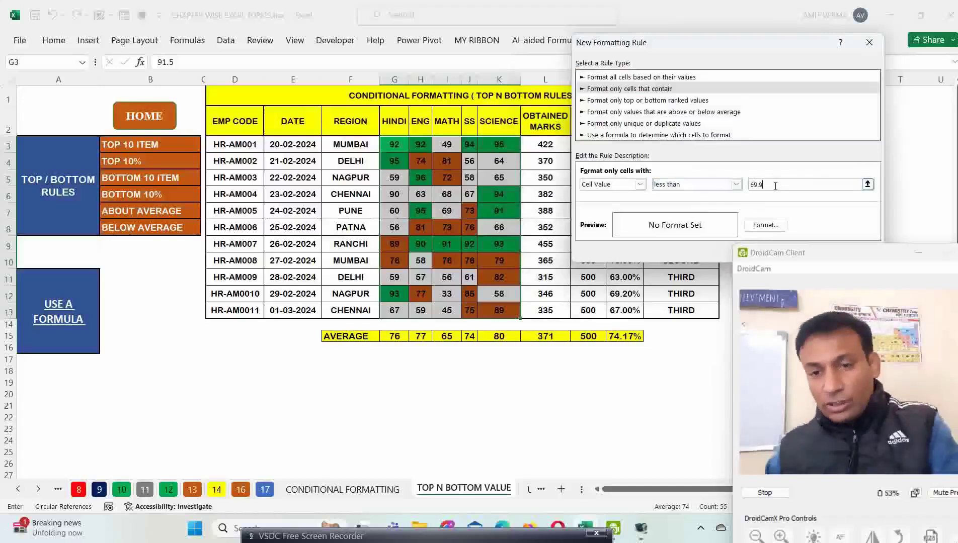
Step: Give the less-than-69.99 rule an amber fill and apply it to the marks
left_click(764, 225)
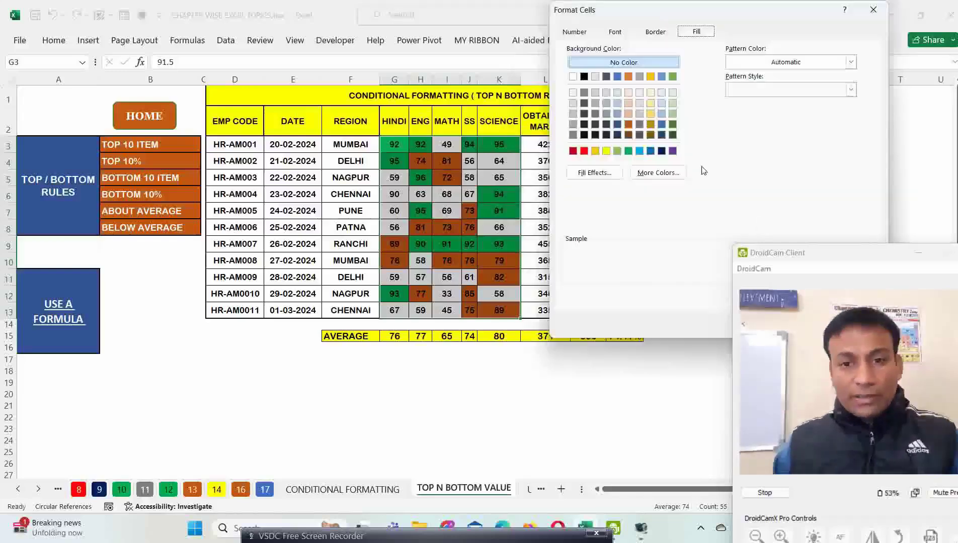
left_click(595, 151)
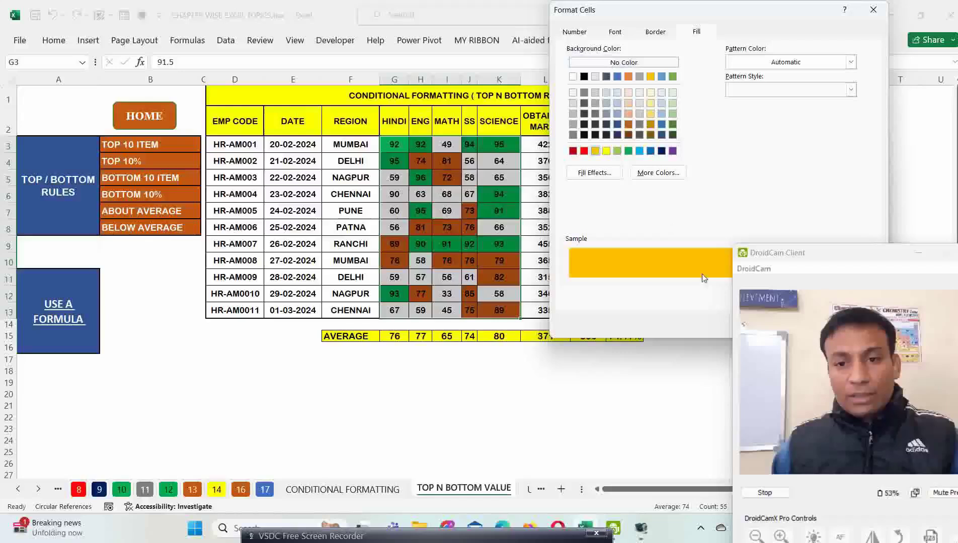
left_click(641, 352)
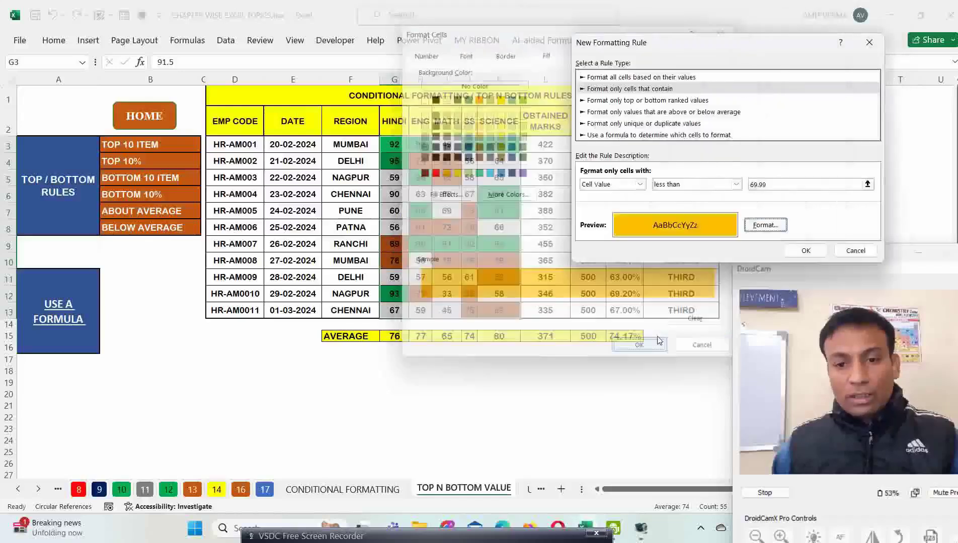
left_click(779, 245)
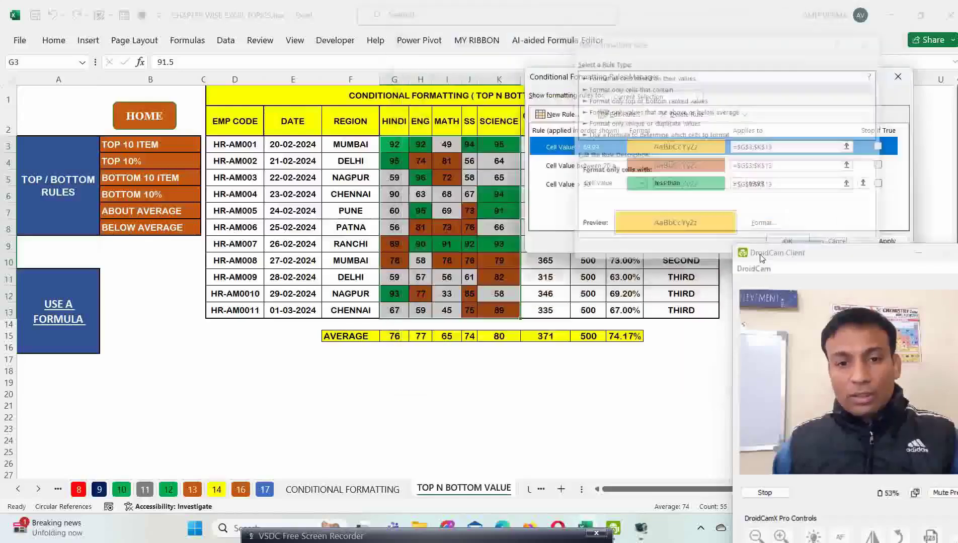
left_click(887, 241)
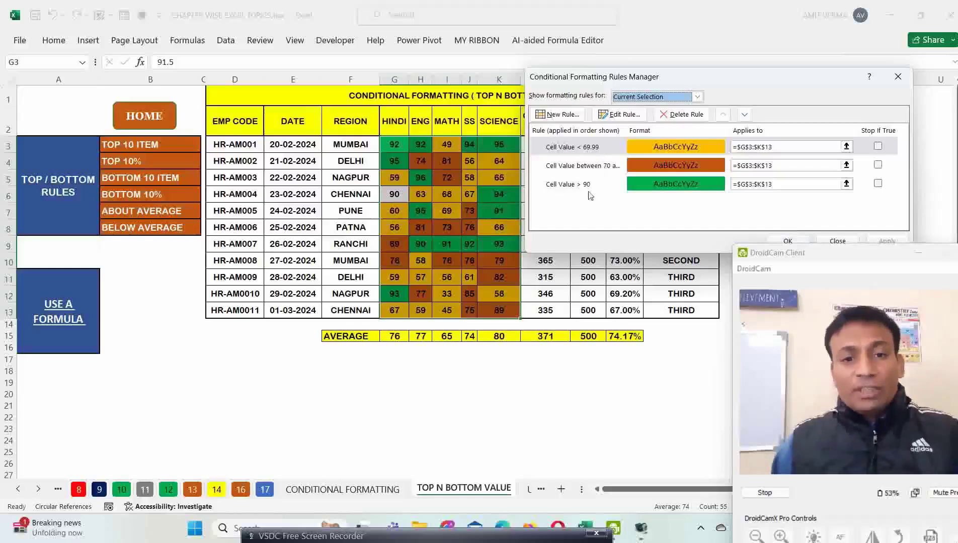
Step: Change the green rule's condition to greater than or equal to 90, apply it and close the rules manager
left_click(607, 185)
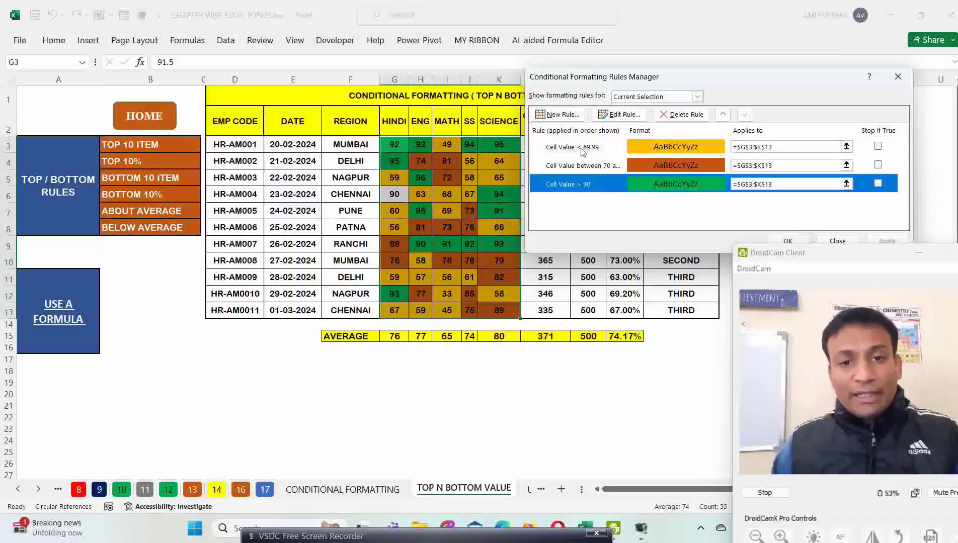
left_click(619, 123)
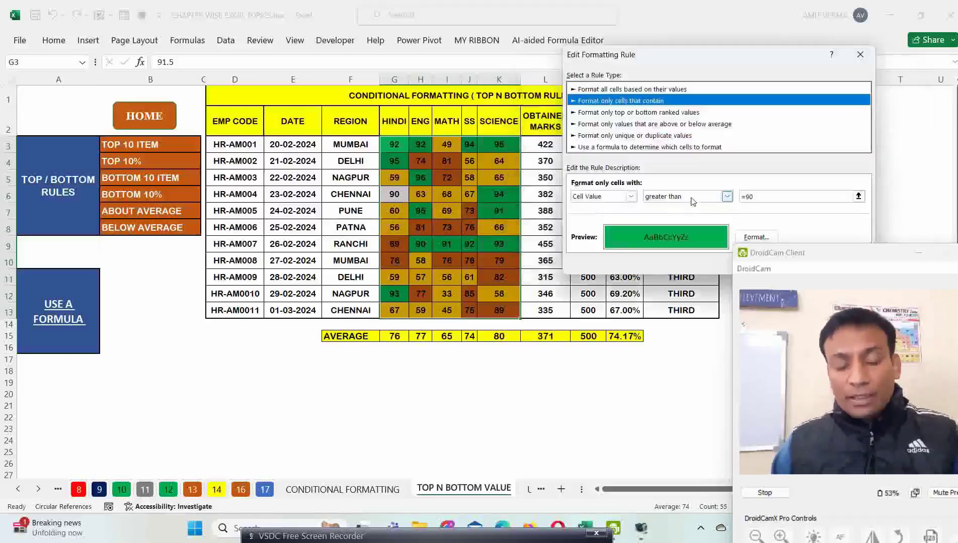
left_click(694, 201)
left_click(683, 254)
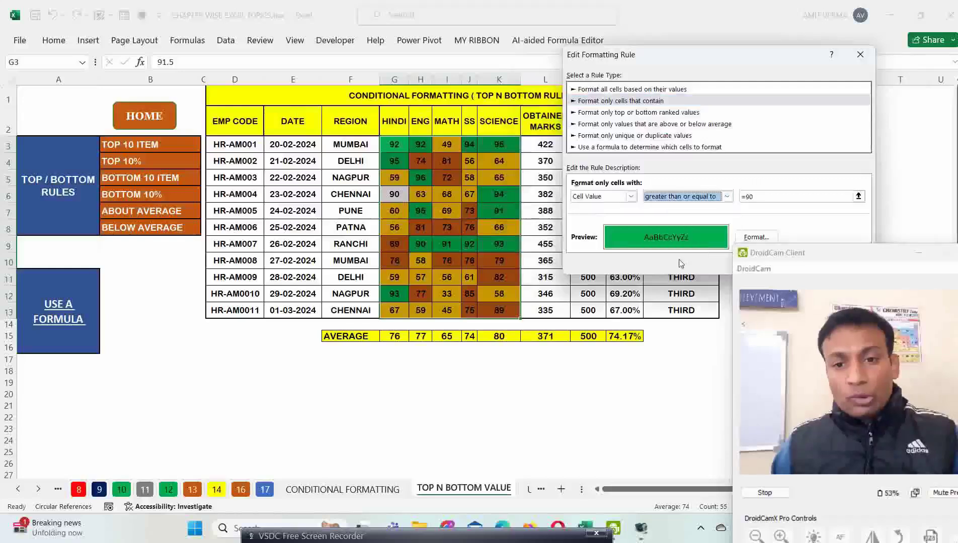
left_click(754, 237)
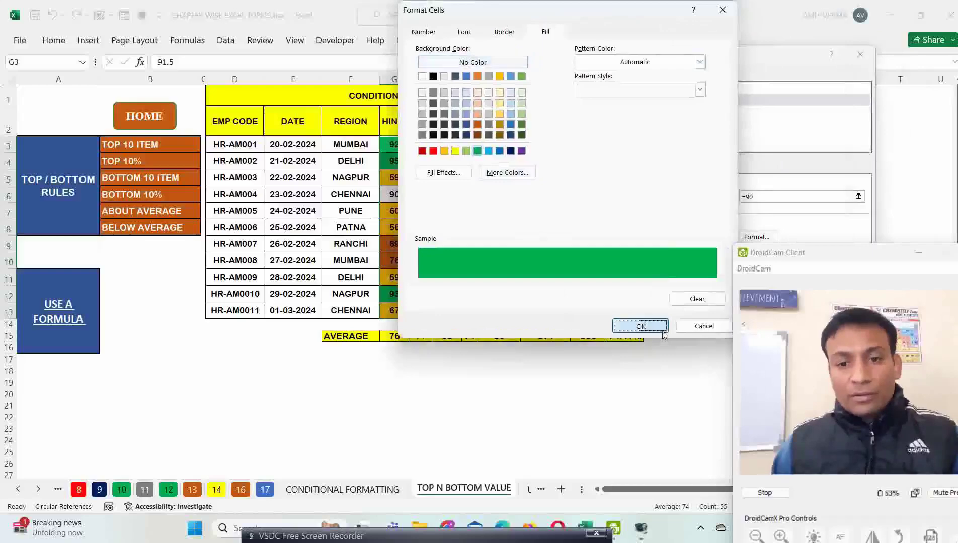
left_click(641, 325)
left_click(796, 263)
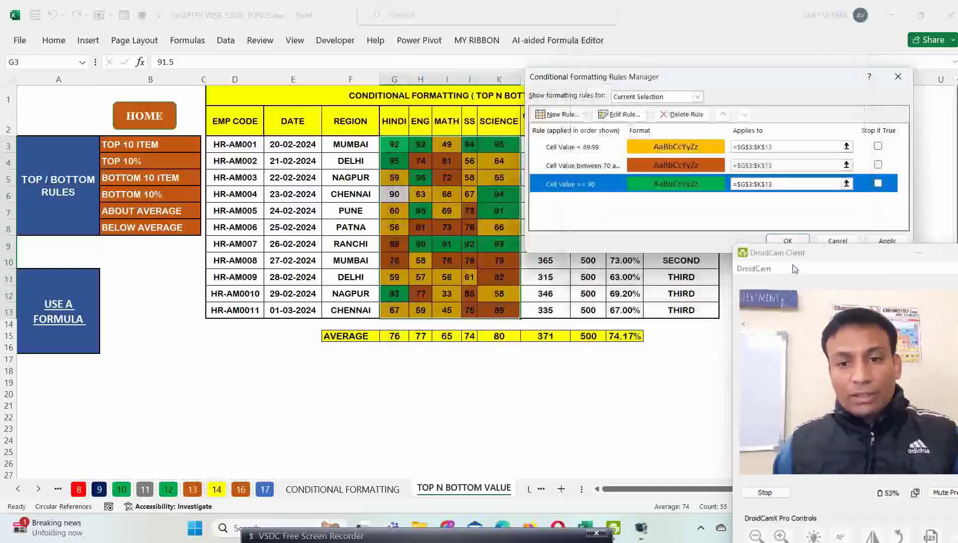
left_click(886, 241)
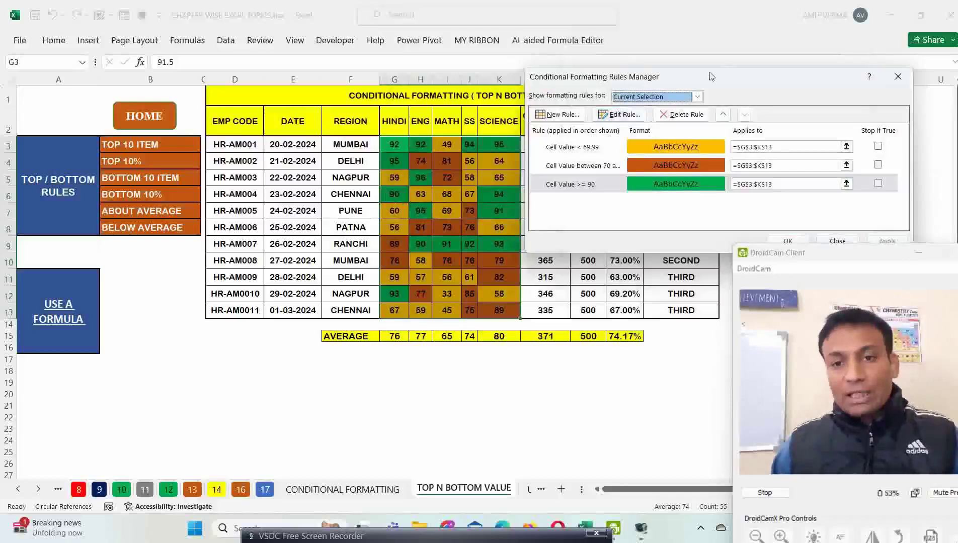
left_click_drag(716, 78, 456, 119)
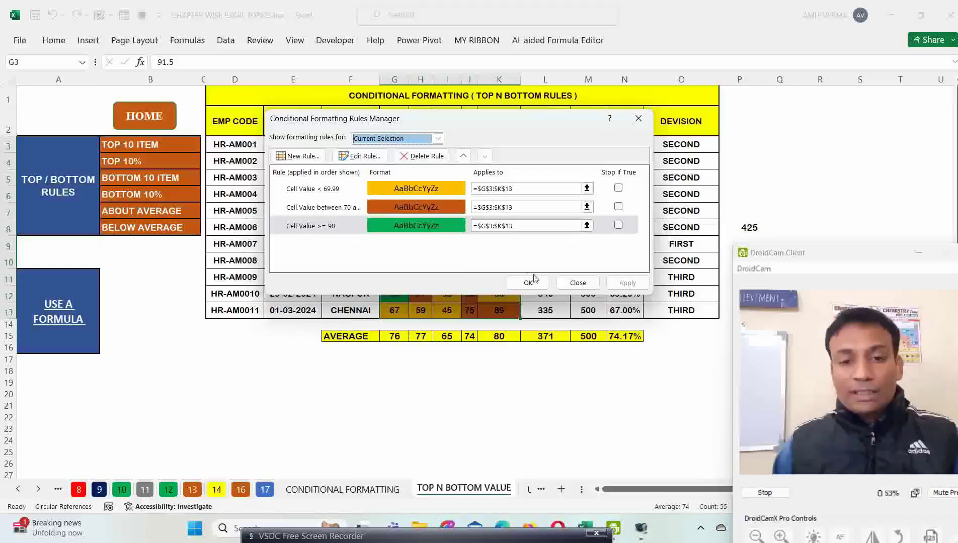
left_click(530, 281)
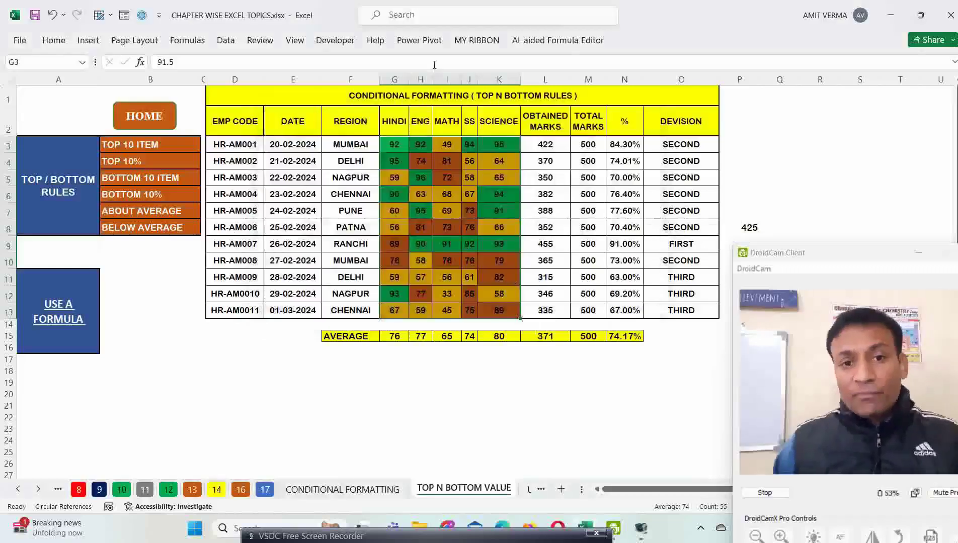
Step: Review the conditional formatting options and the rules set on G3:K13 in the rules manager
left_click(54, 42)
left_click(571, 75)
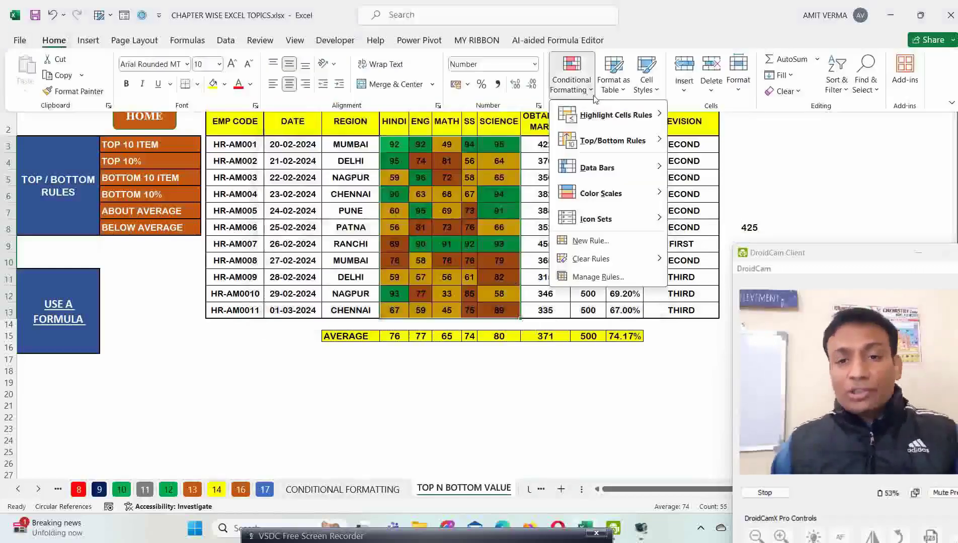
mouse_move(614, 115)
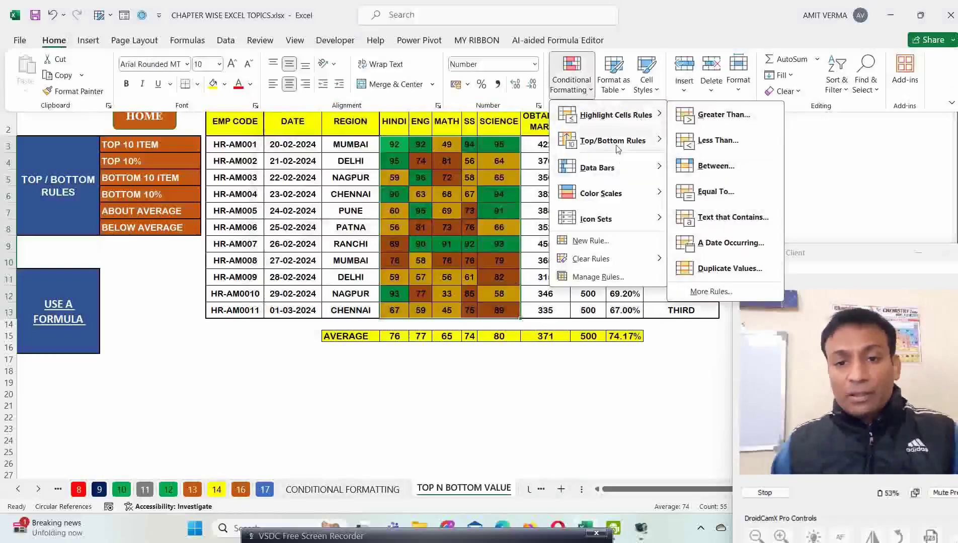
mouse_move(621, 141)
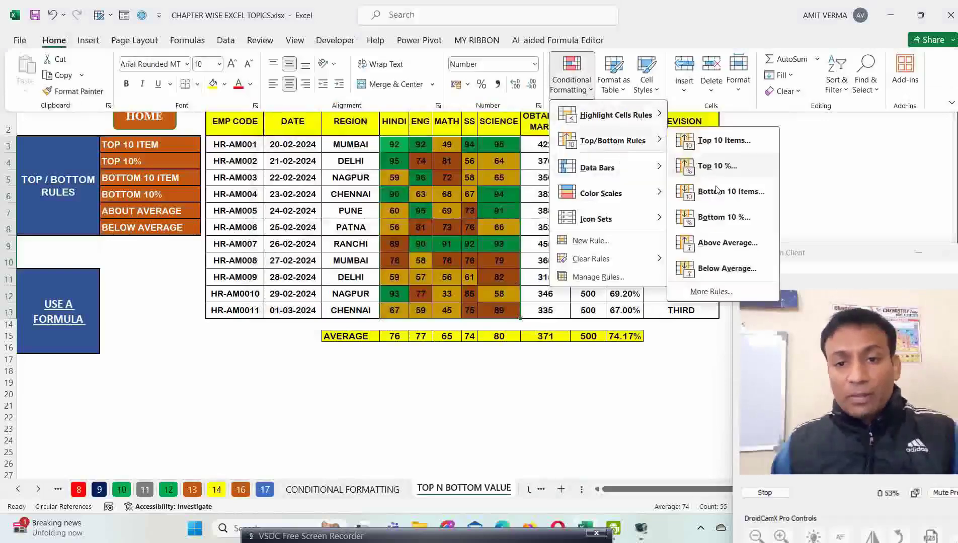
left_click(595, 277)
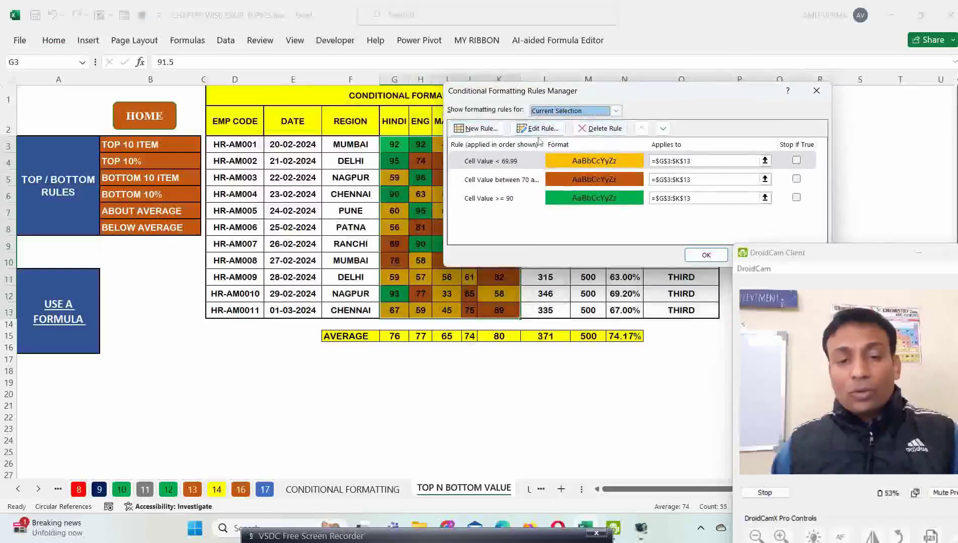
left_click(515, 200)
left_click(514, 180)
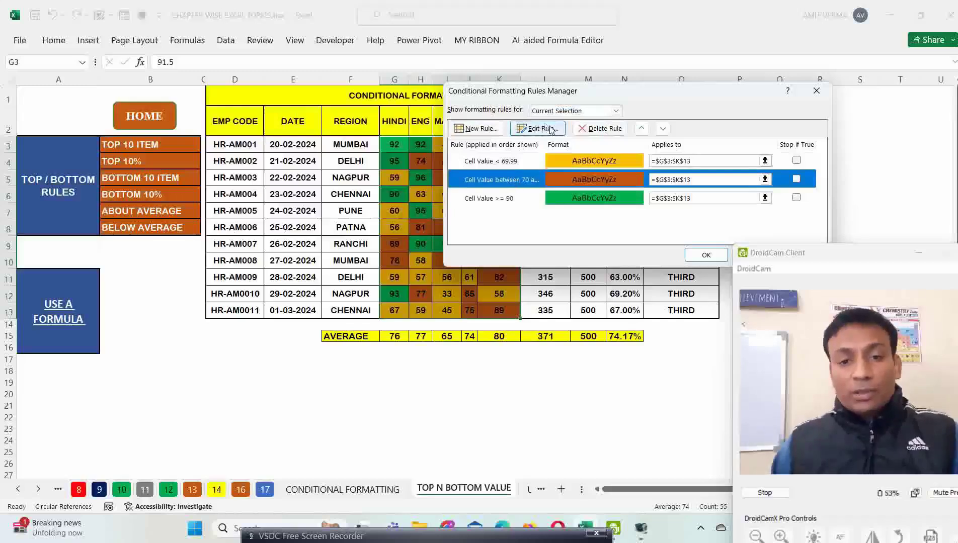
left_click(706, 255)
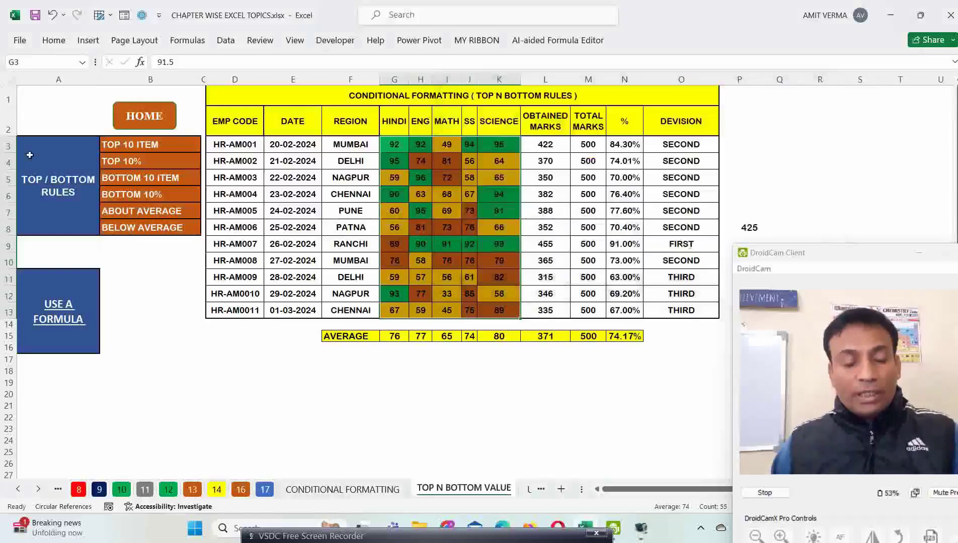
left_click(45, 43)
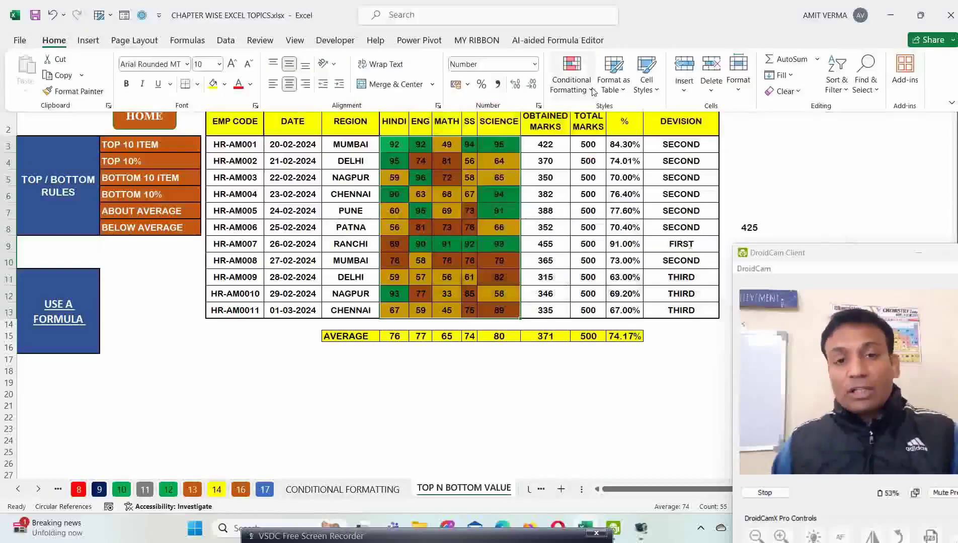
left_click(593, 92)
mouse_move(648, 114)
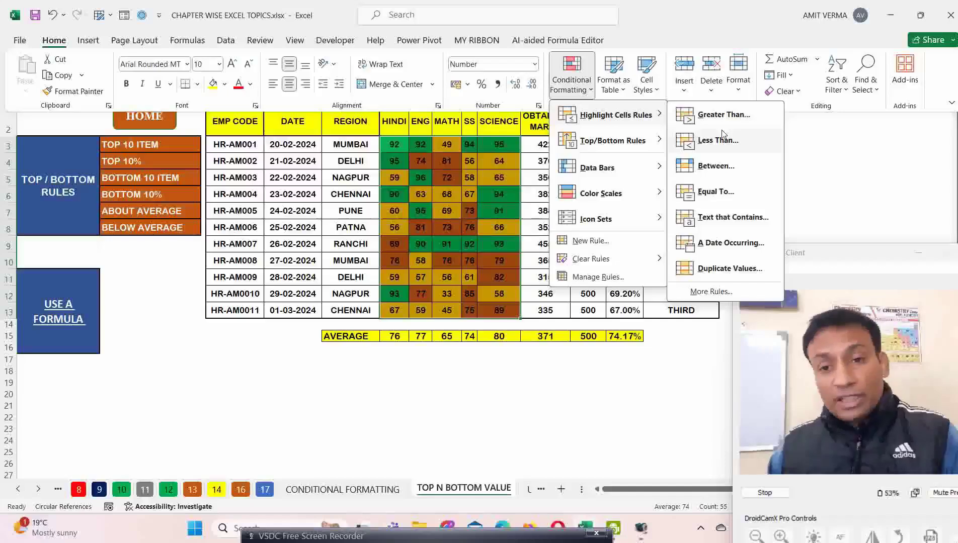
left_click(636, 348)
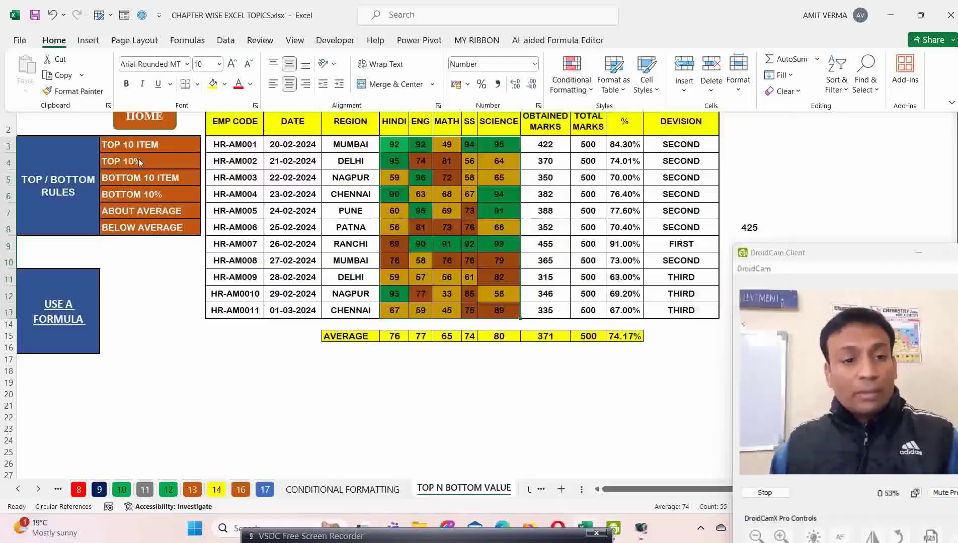
Step: Return to the summary sheet listing the chapter topics using the HOME link
left_click(151, 124)
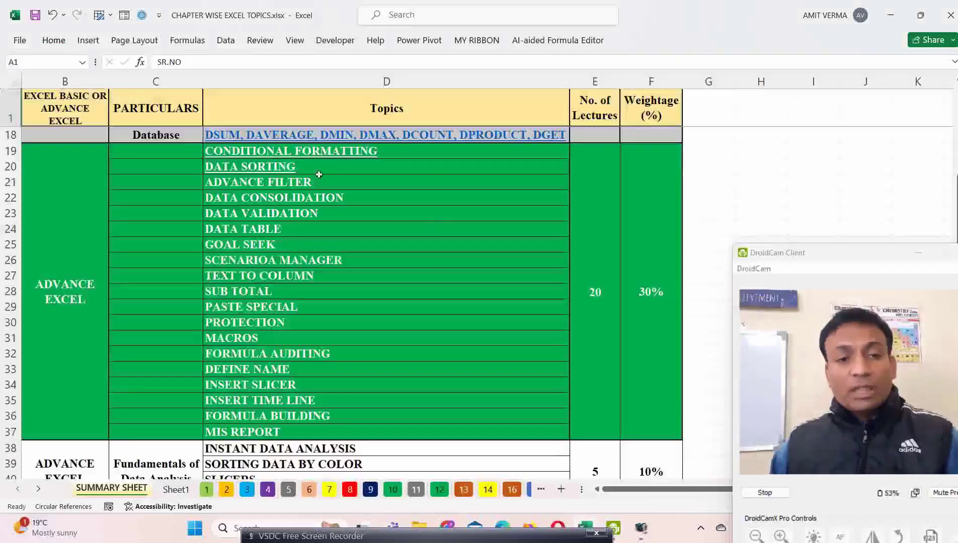